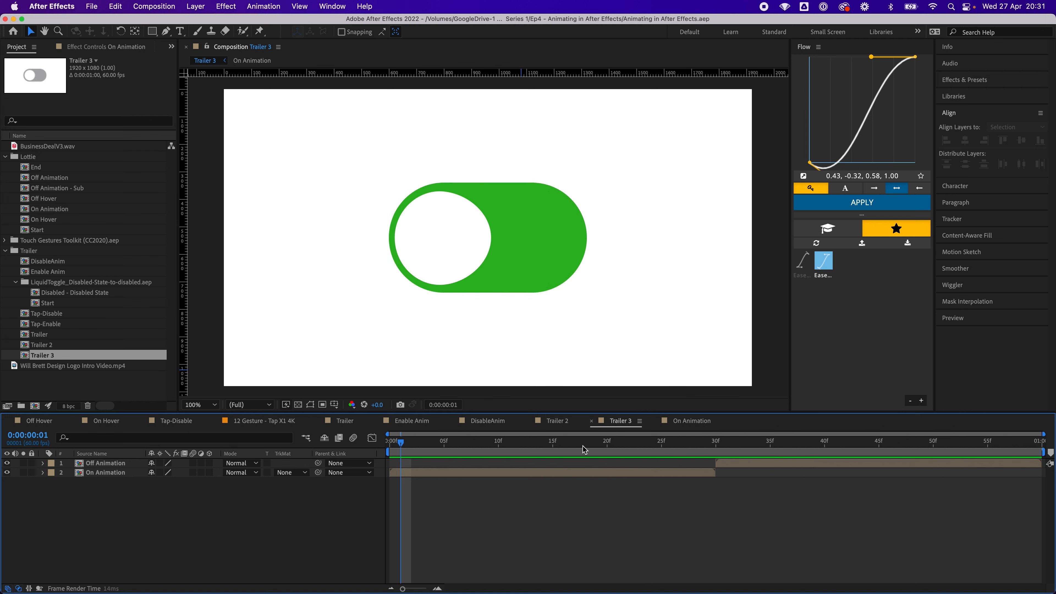
# Scrub through the Trailer 3 composition to frame 9 to preview the toggle animation.
pyautogui.moveTo(387, 453); pyautogui.dragTo(491, 459)
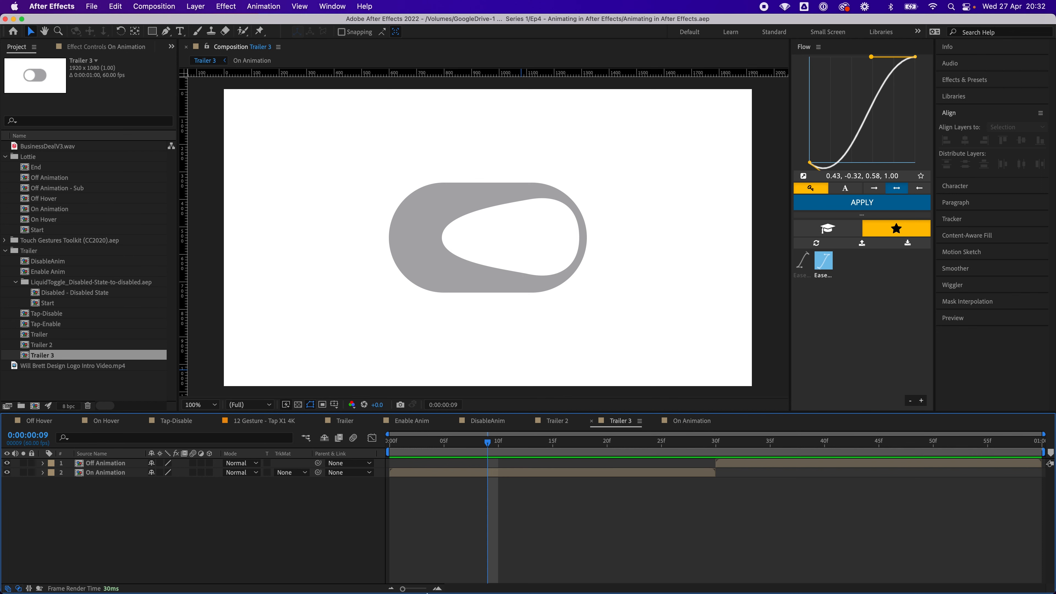
# Switch to Figma and inspect the prototype interaction linking the Default 2 and Default 3 variants of Liquid Toggle.
pyautogui.click(296, 575)
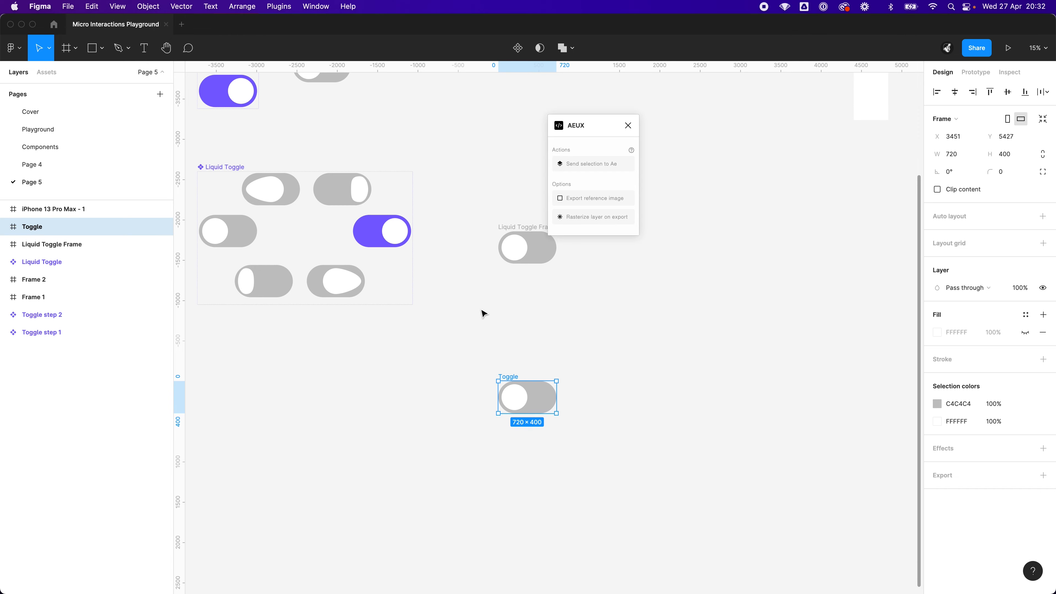
pyautogui.hscroll(-5, 482, 313)
pyautogui.scroll(5, 363, 275)
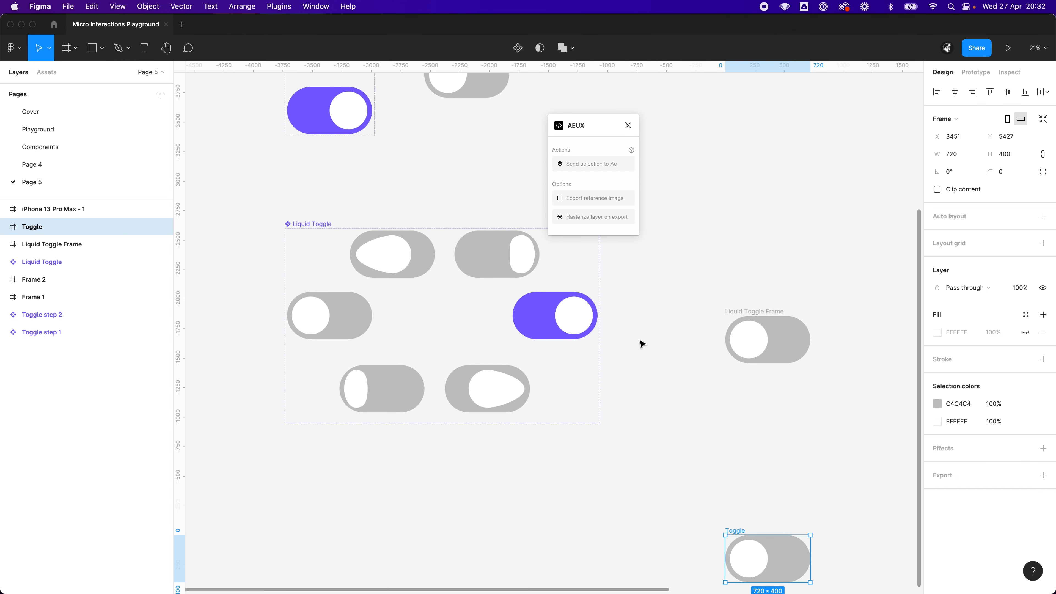
pyautogui.click(430, 272)
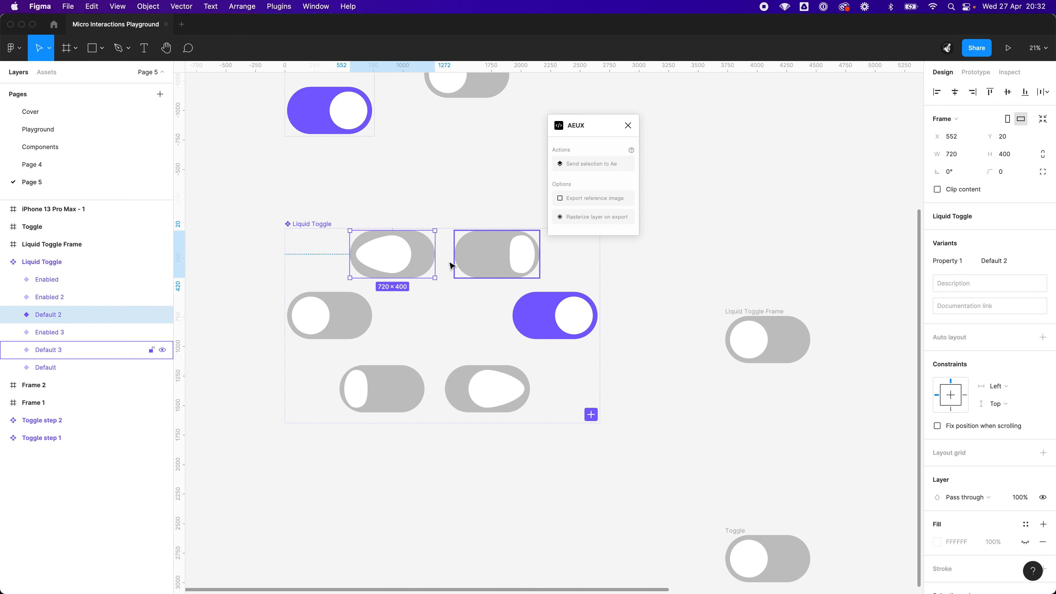
pyautogui.click(434, 283)
pyautogui.hotkey('shift', 'e')
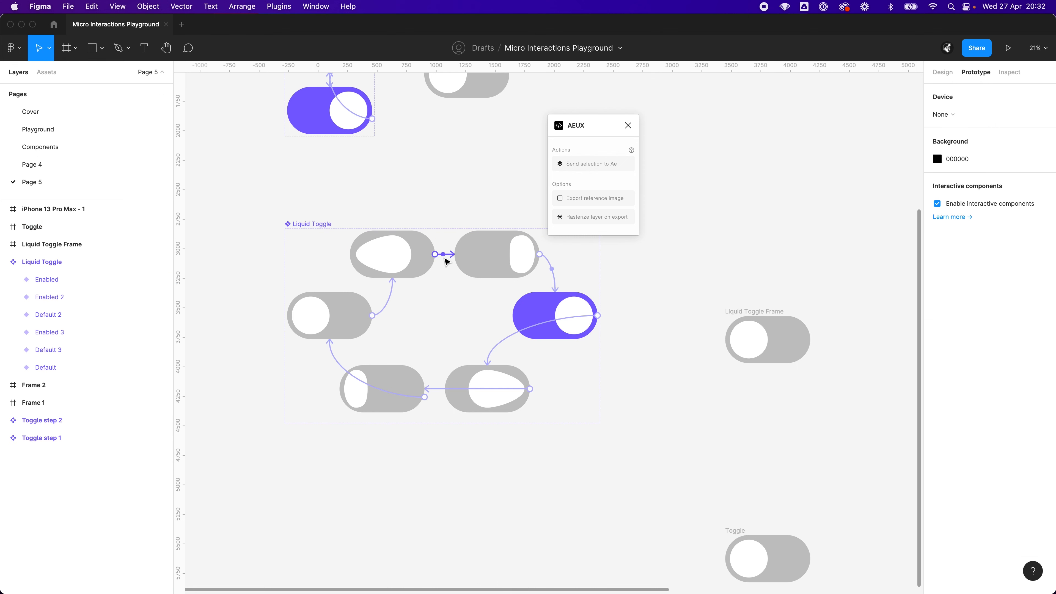
pyautogui.click(445, 257)
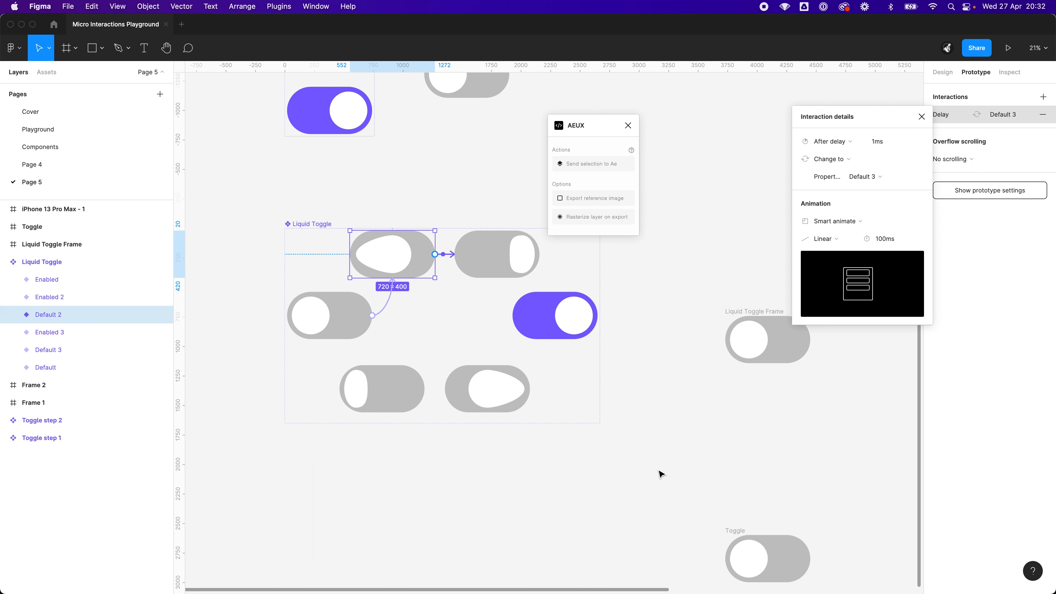
# Preview the prototype of the Toggle frame and close the preview.
pyautogui.hscroll(8, 662, 465)
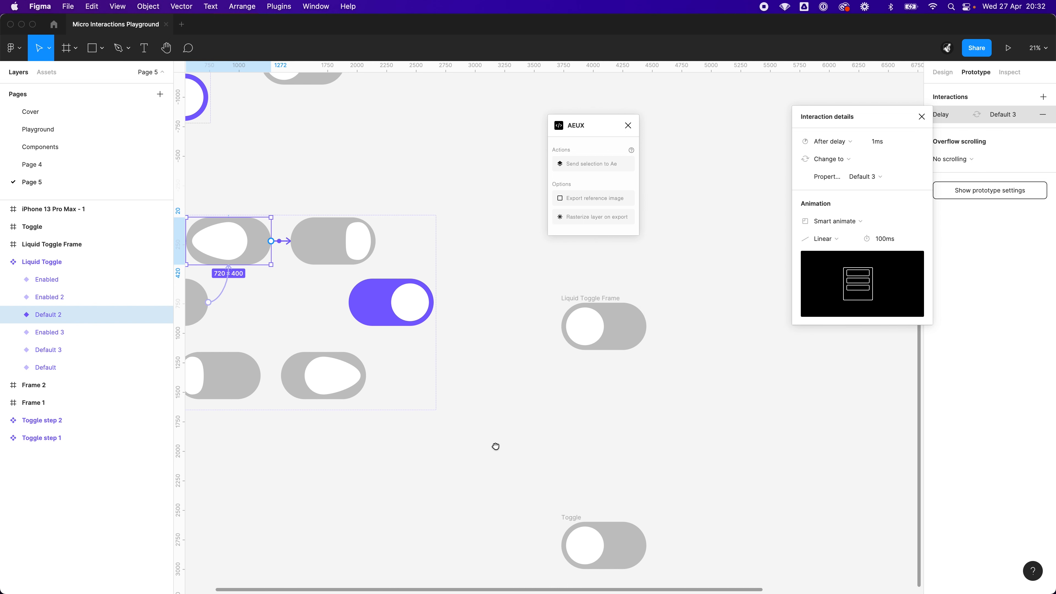
pyautogui.click(575, 520)
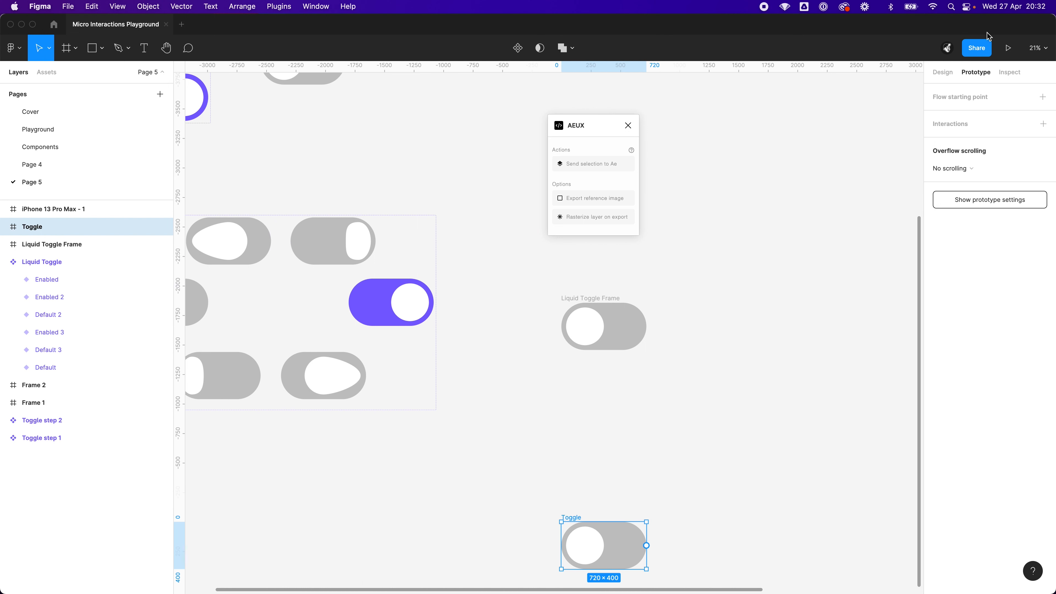
pyautogui.click(1006, 49)
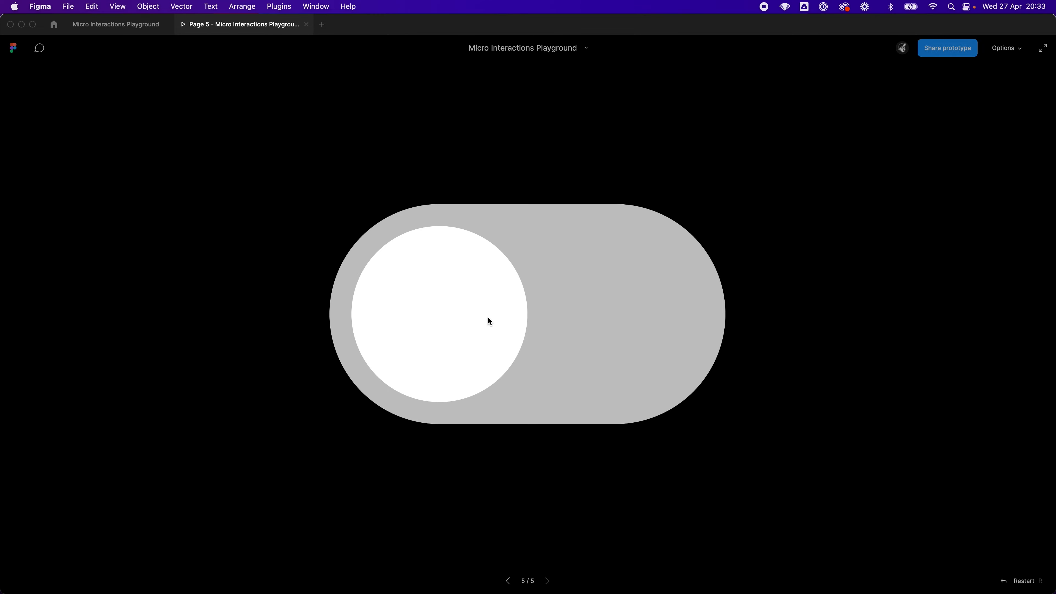
pyautogui.click(307, 25)
# Run the Liquid Toggle Frame prototype and switch the toggle on and off several times to test its animation.
pyautogui.click(596, 298)
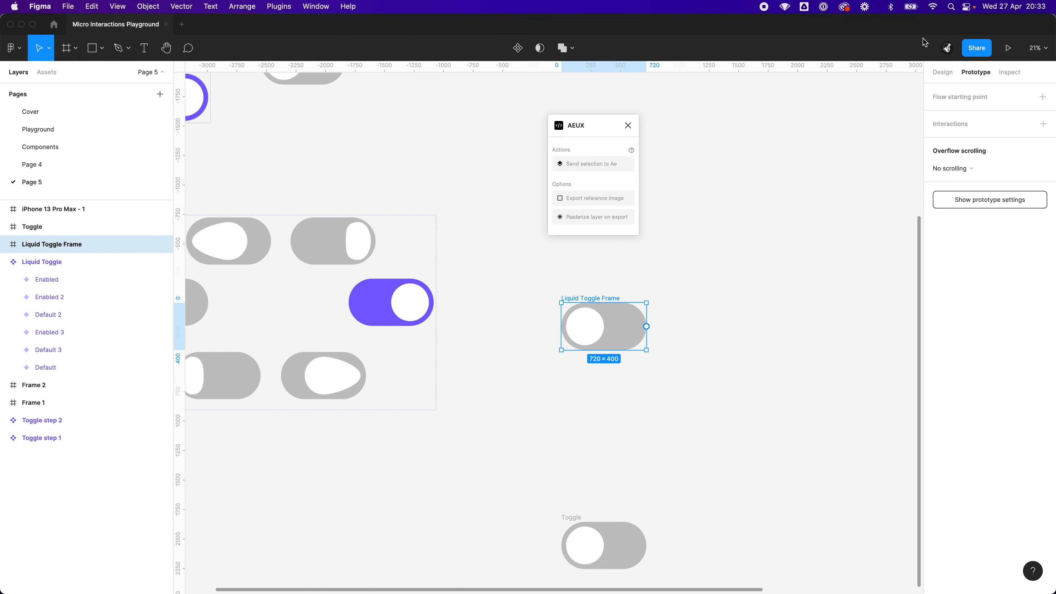
pyautogui.click(1008, 47)
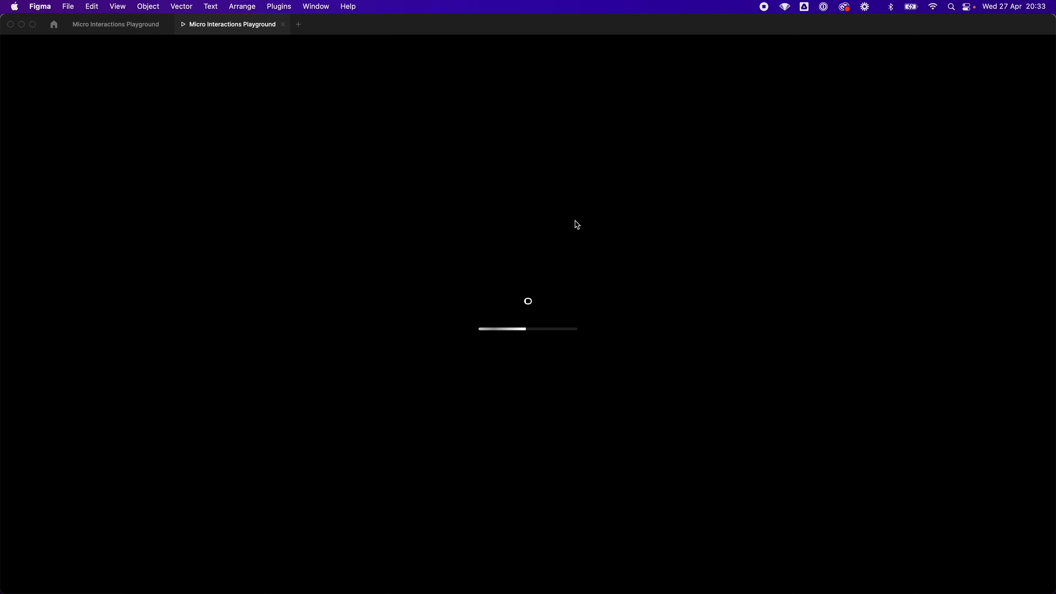
pyautogui.click(569, 342)
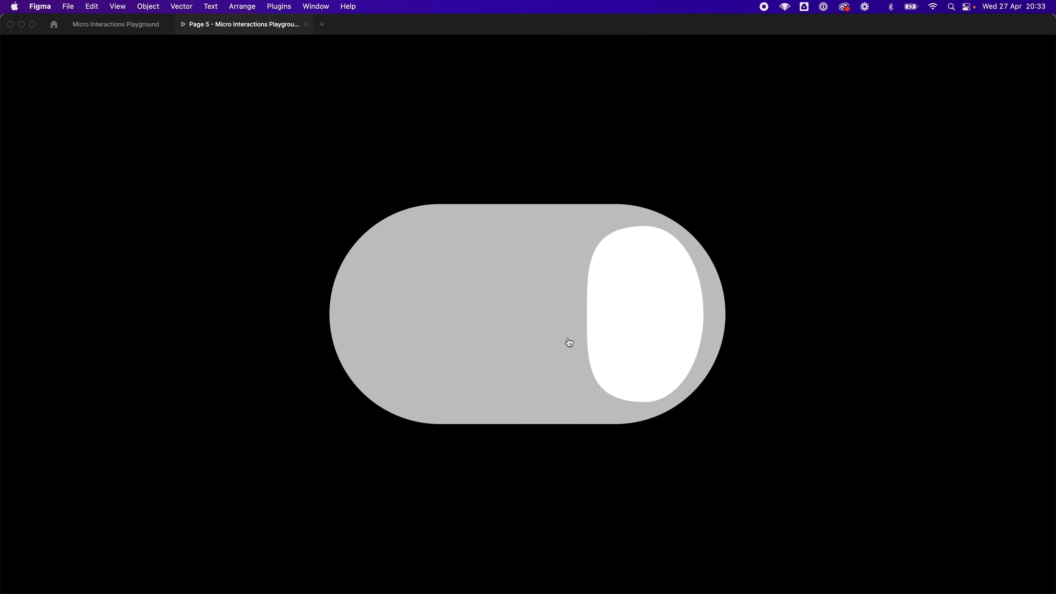
pyautogui.click(643, 332)
pyautogui.click(579, 345)
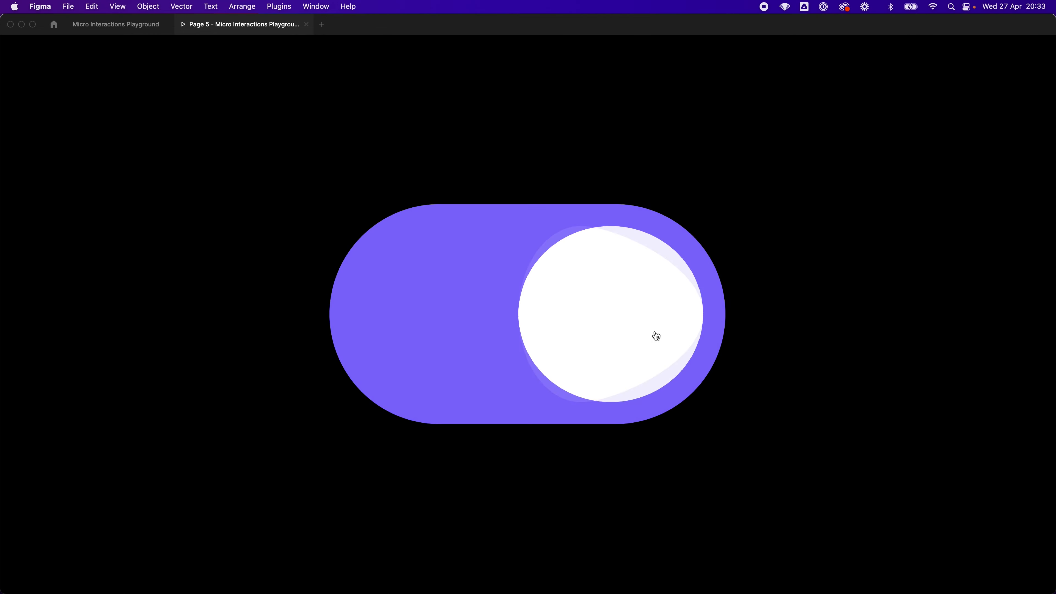
pyautogui.click(649, 336)
pyautogui.click(584, 335)
pyautogui.click(582, 323)
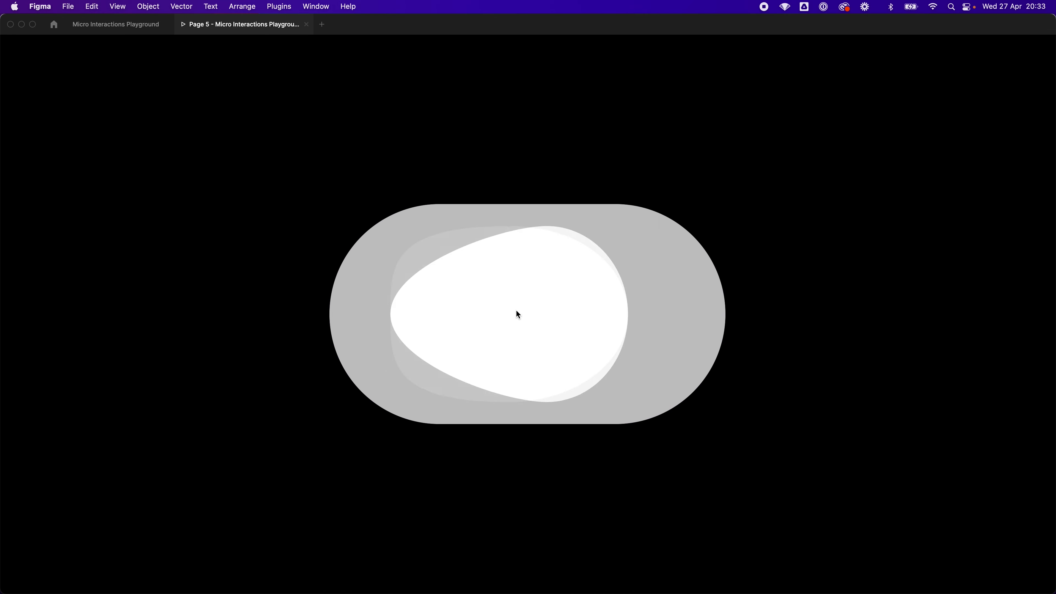
pyautogui.click(561, 322)
# Switch to After Effects, play the Trailer 3 composition from its start and return to the first frame.
pyautogui.moveTo(478, 586)
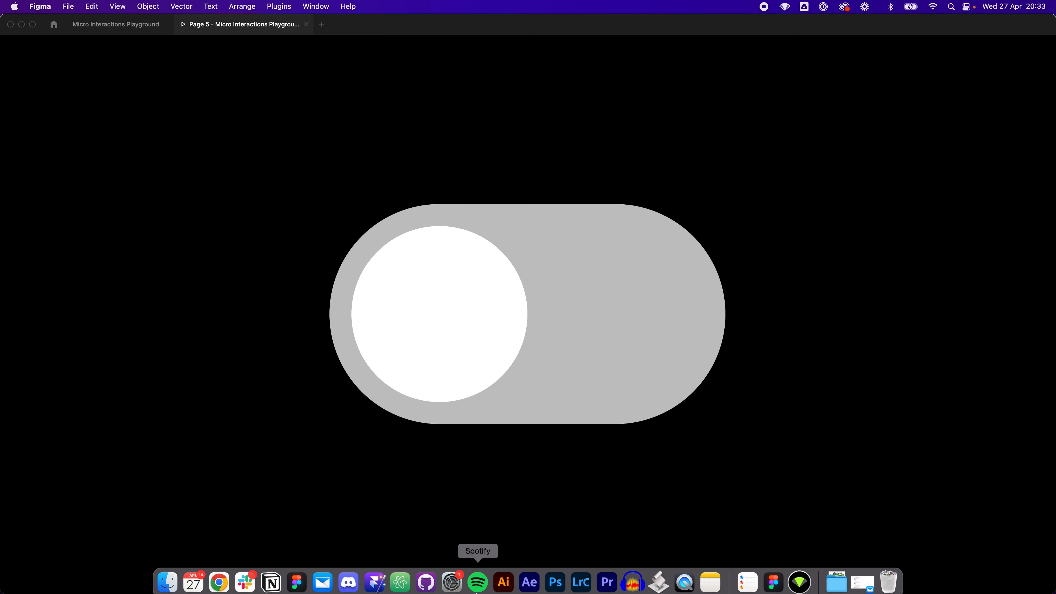
pyautogui.click(528, 574)
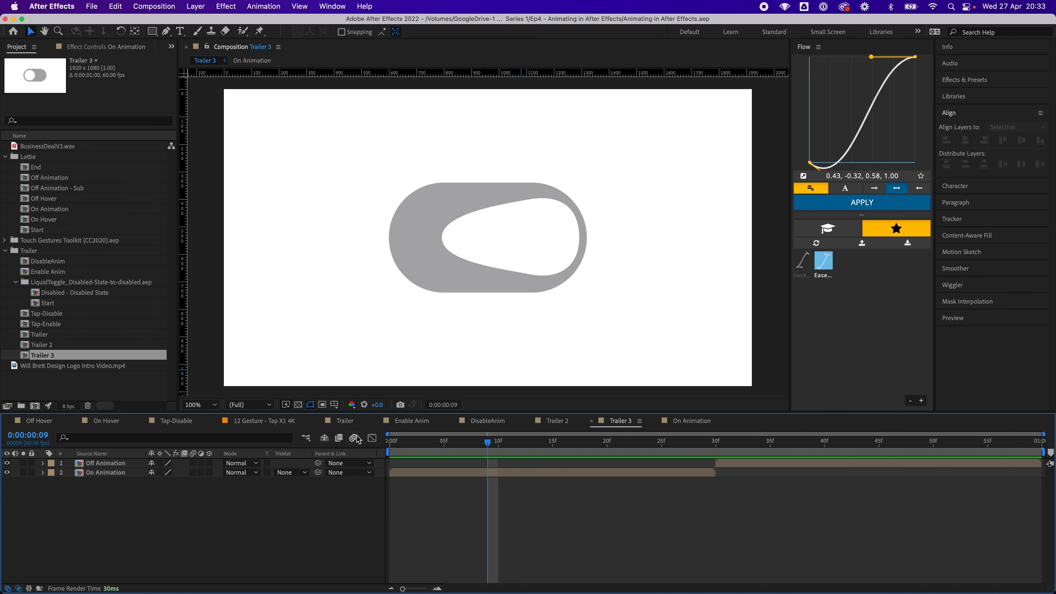
pyautogui.moveTo(391, 441); pyautogui.dragTo(399, 449)
pyautogui.press('space')
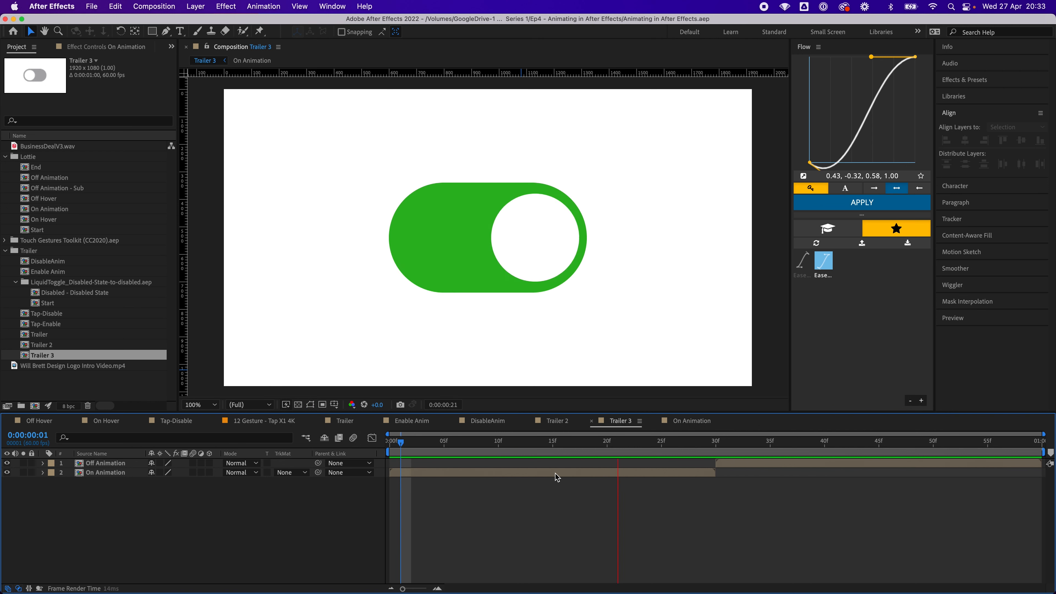
pyautogui.click(390, 445)
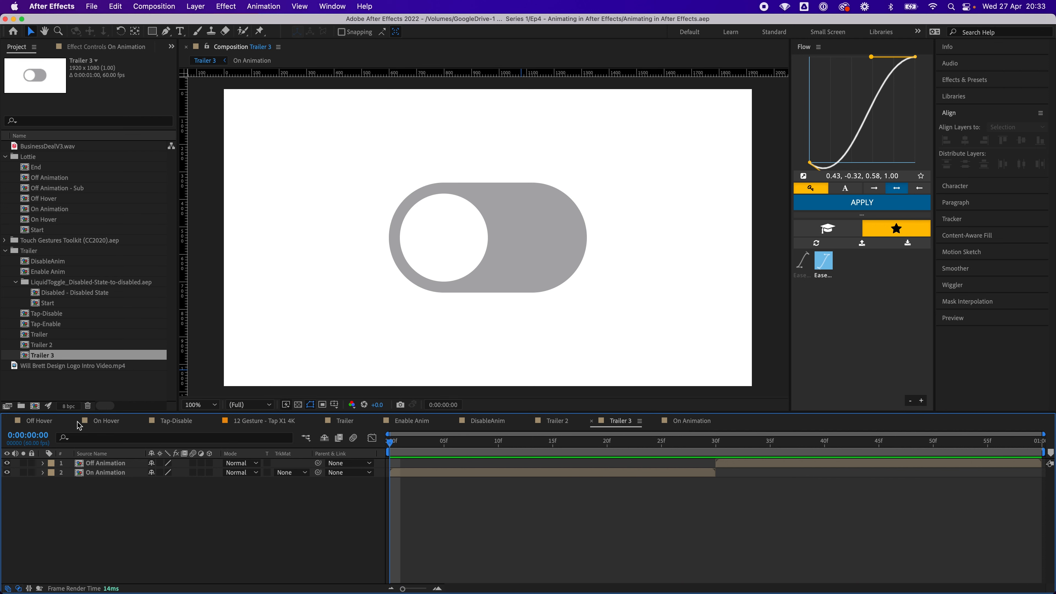
# Open the Off Hover composition and play its hover animation from the first frame.
pyautogui.click(39, 424)
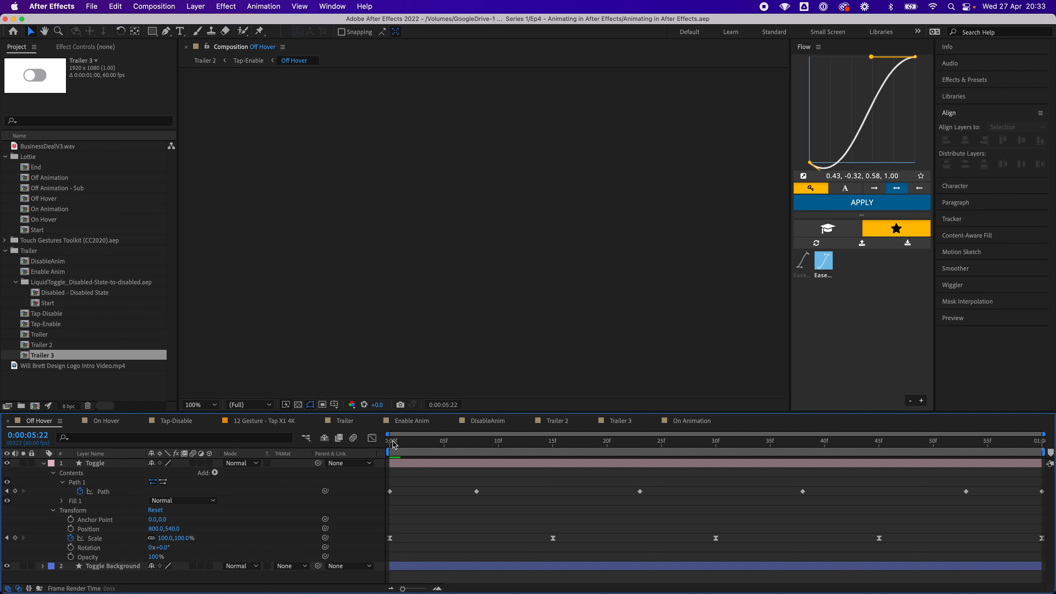
pyautogui.click(390, 444)
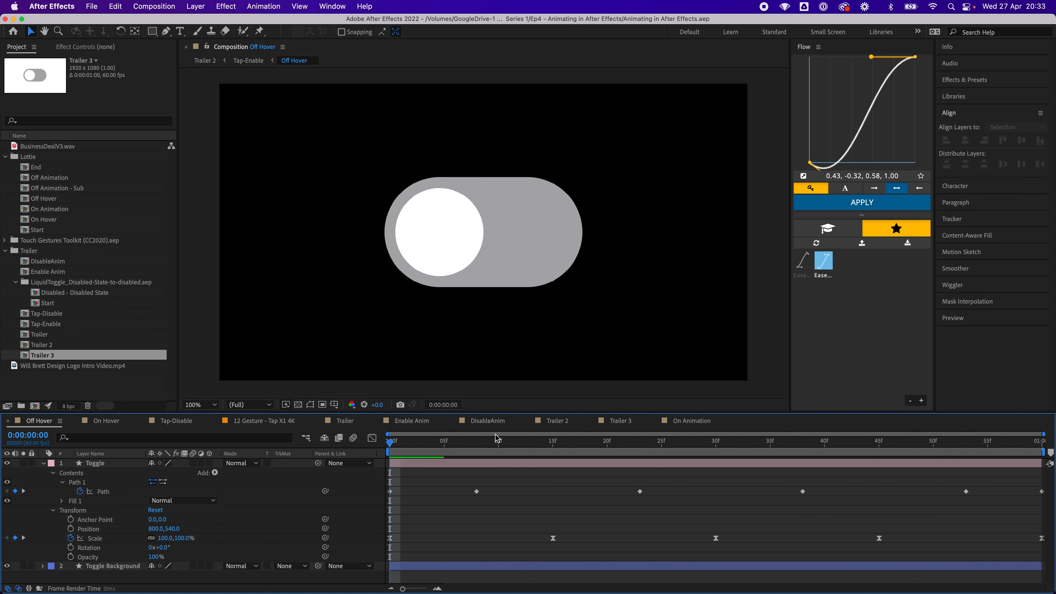
pyautogui.press('space')
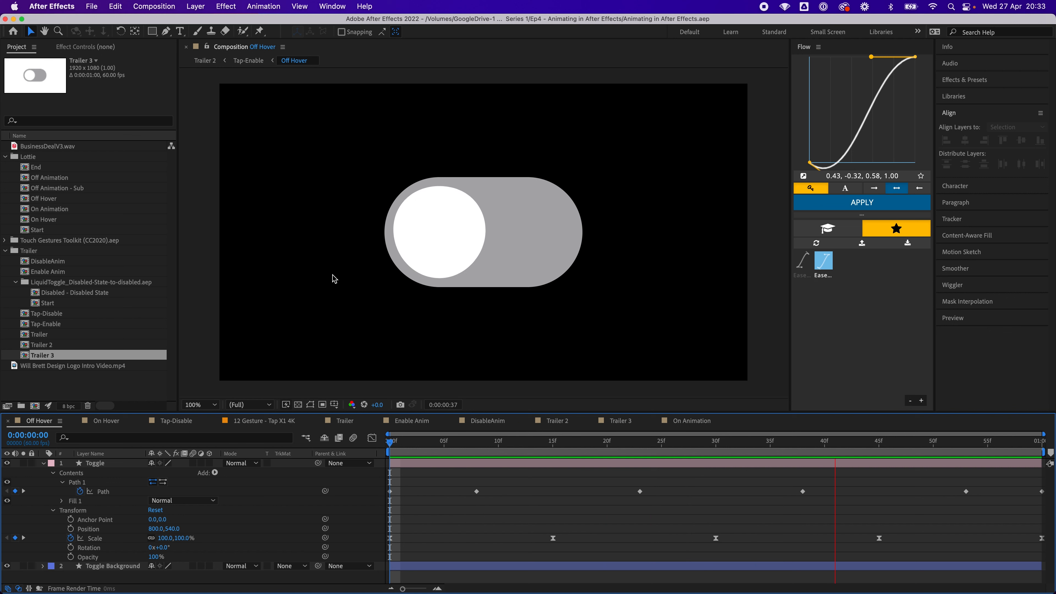
pyautogui.press('space')
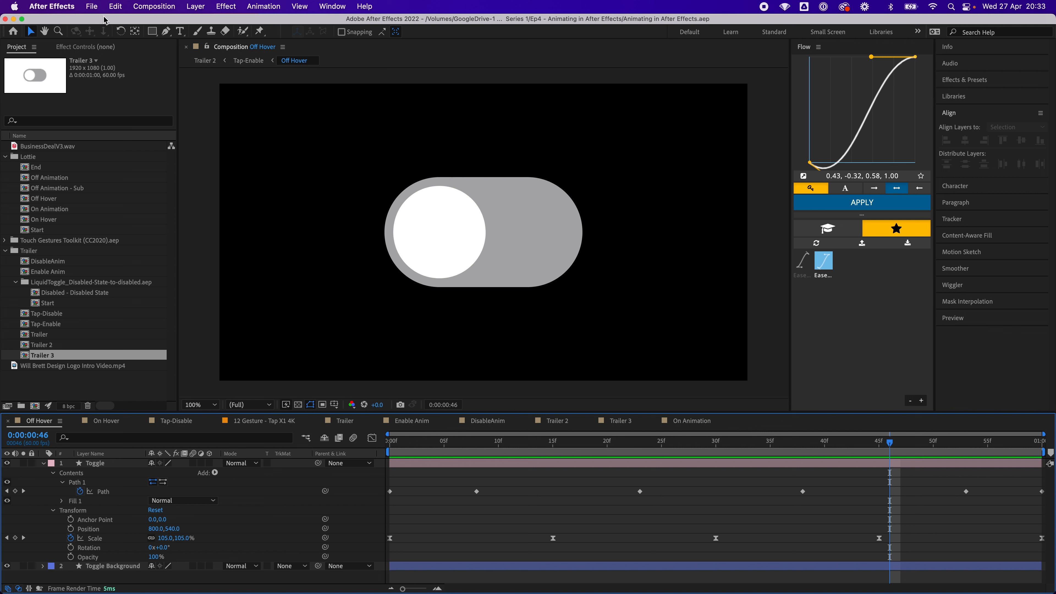
# Open the recent project Animating in After Effects 2.aep.
pyautogui.click(91, 8)
pyautogui.click(85, 5)
pyautogui.click(93, 8)
pyautogui.moveTo(132, 60)
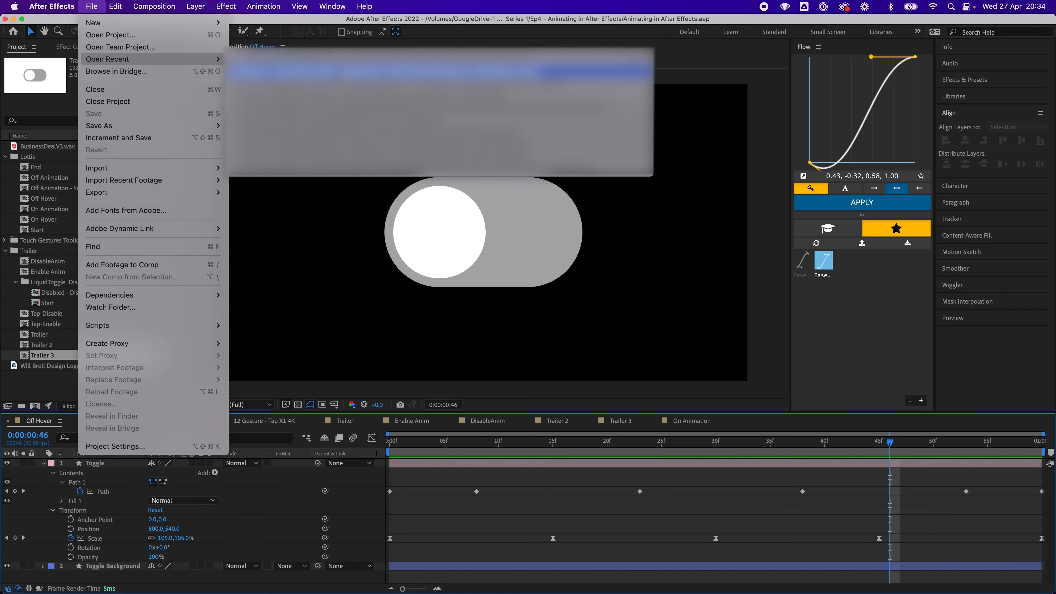
pyautogui.click(358, 72)
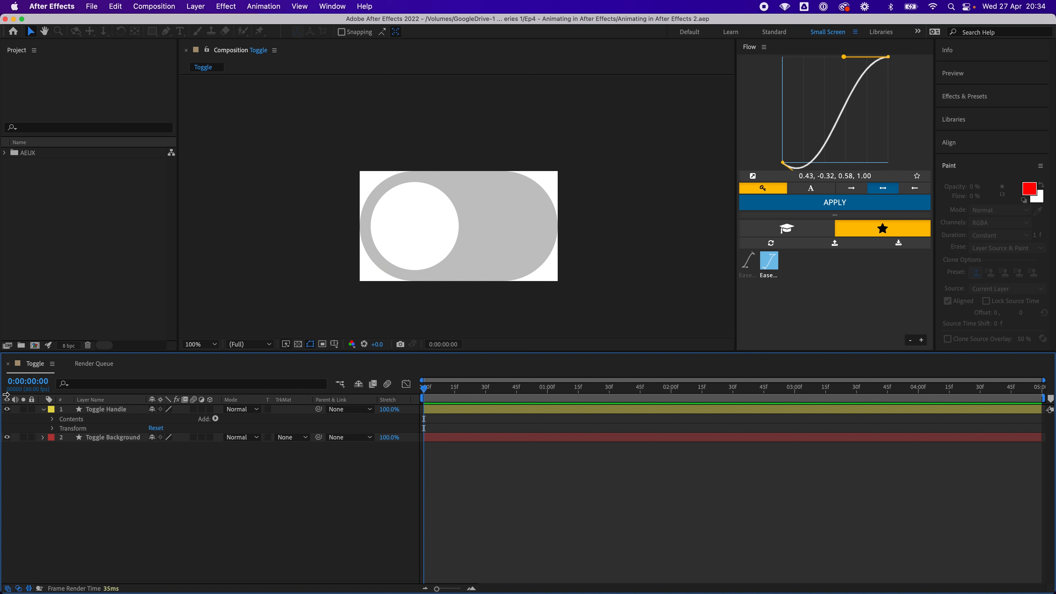
# Collapse the Toggle Handle layer and expand the AEUX project folder down to its Toggle composition.
pyautogui.click(43, 409)
pyautogui.click(72, 440)
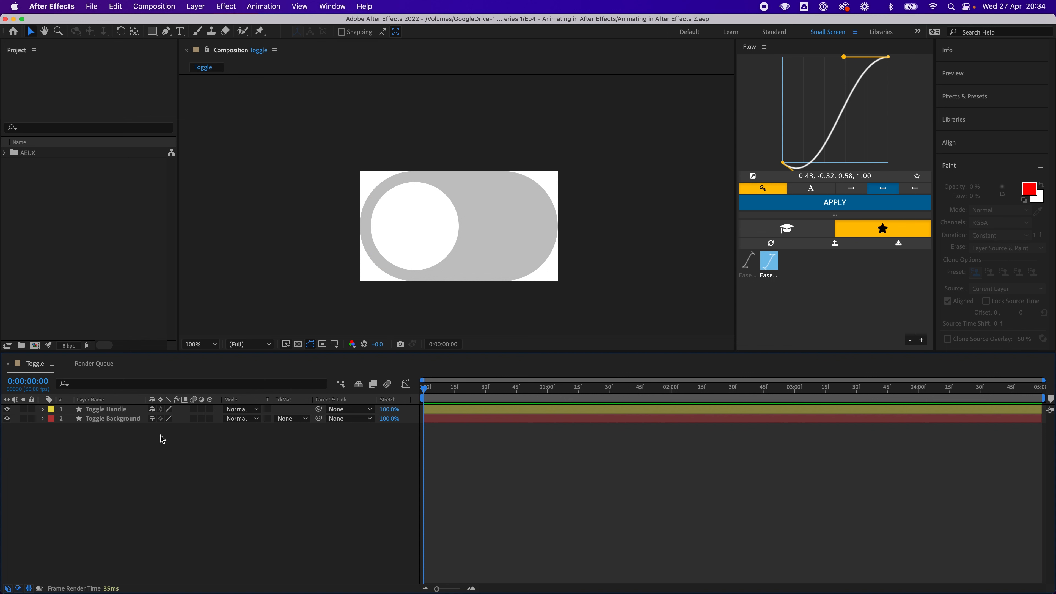
pyautogui.click(53, 151)
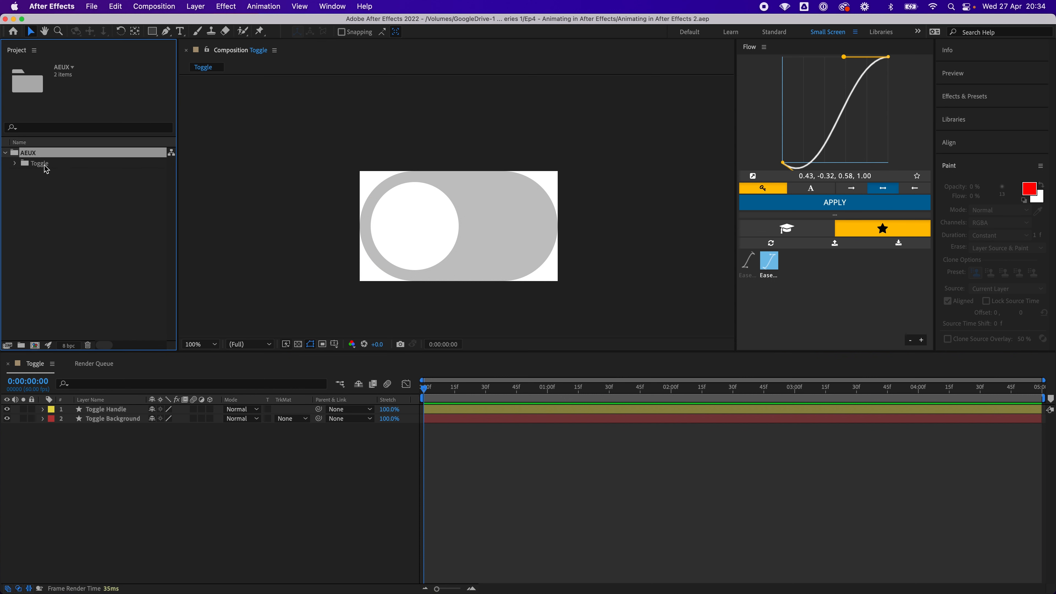
pyautogui.click(58, 175)
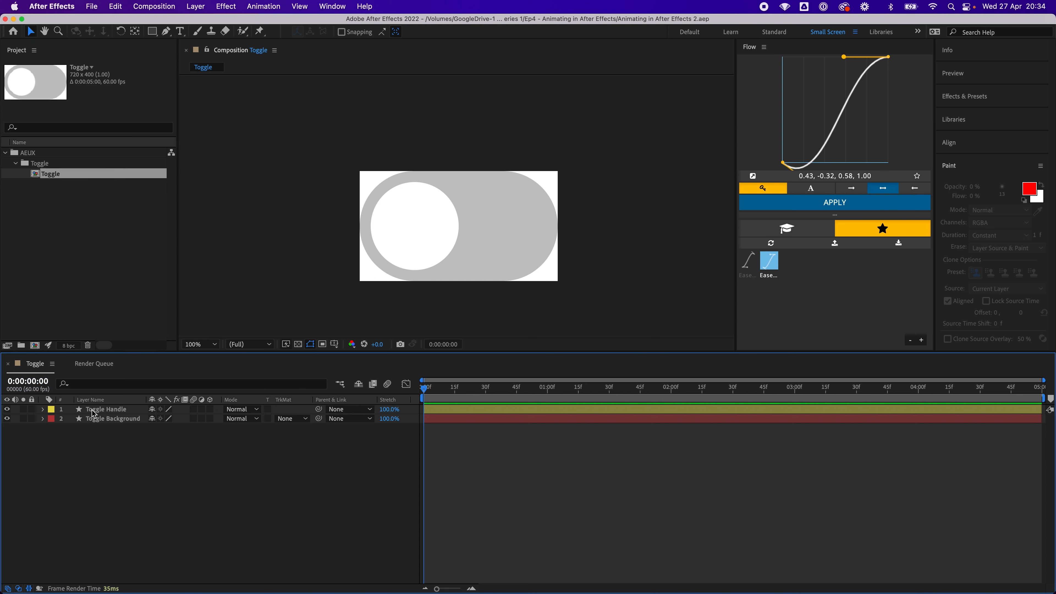
# Try moving and deleting the Toggle Handle layer, undo both changes, and check the Toggle Background layer's outline.
pyautogui.click(123, 411)
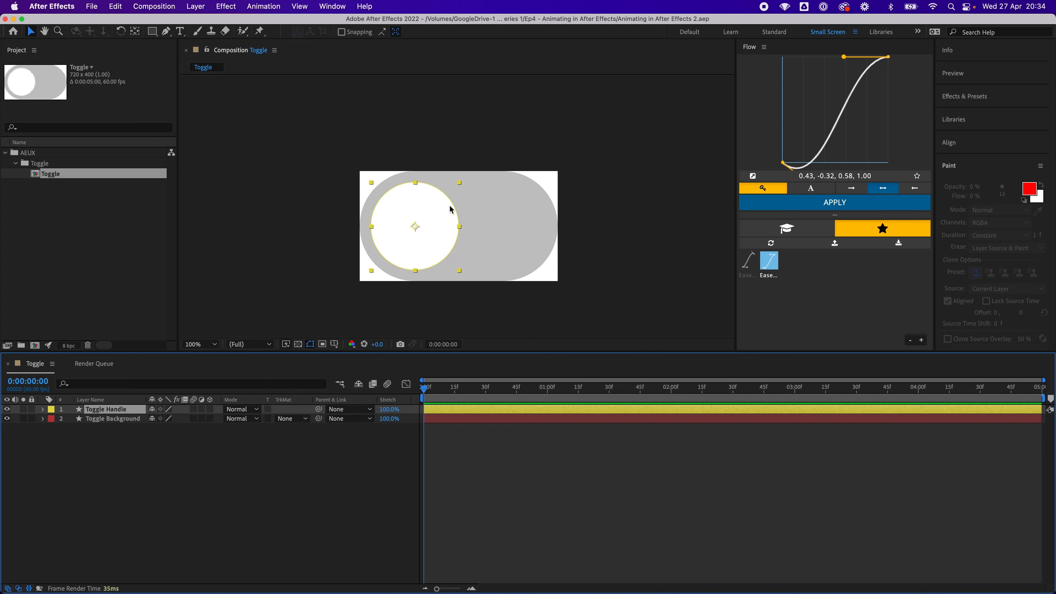
pyautogui.moveTo(449, 206); pyautogui.dragTo(464, 224)
pyautogui.press('super+z')
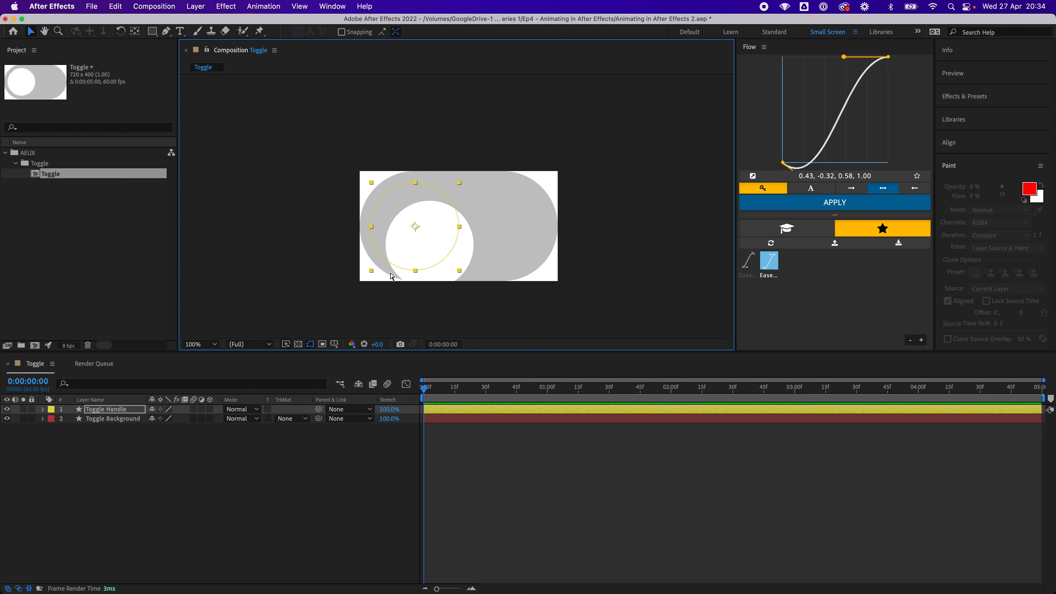
pyautogui.press('Delete')
pyautogui.press('super+z')
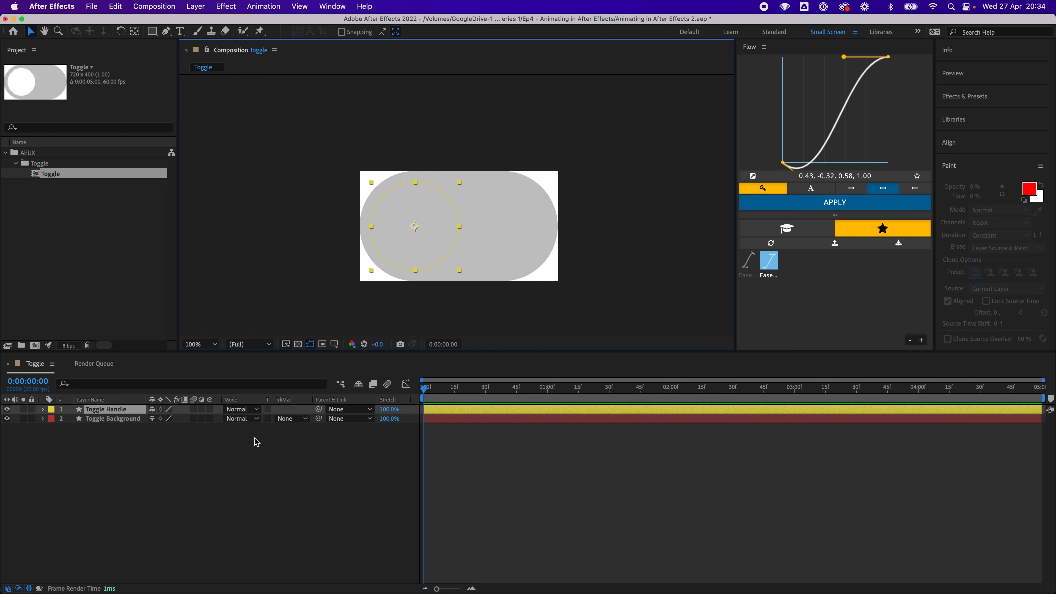
pyautogui.click(125, 419)
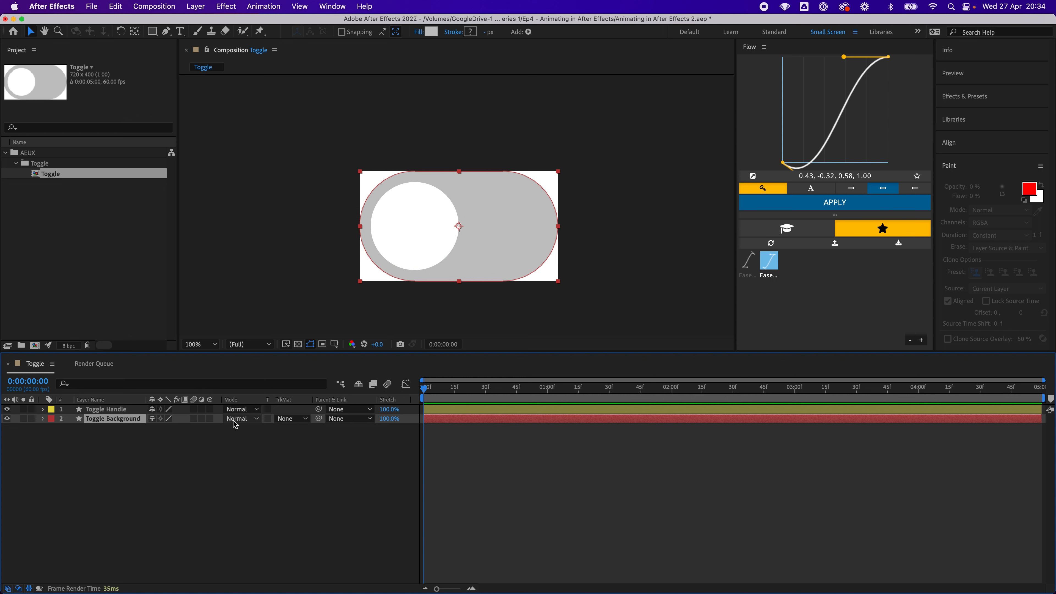
pyautogui.click(210, 448)
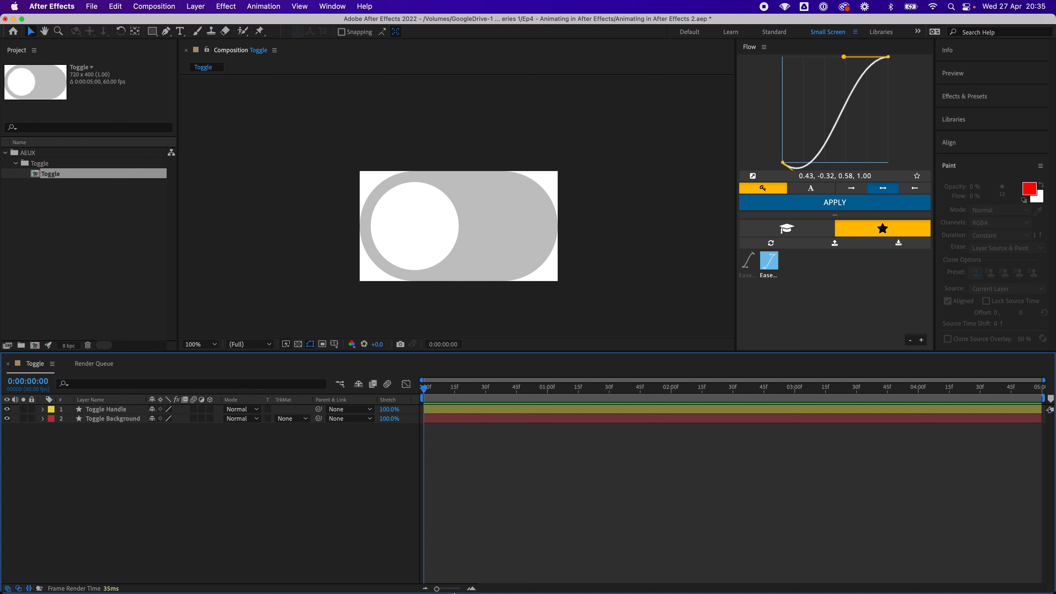
# Switch to Chrome and open the Supported Features page of the LottieFiles site.
pyautogui.moveTo(453, 590)
pyautogui.click(230, 590)
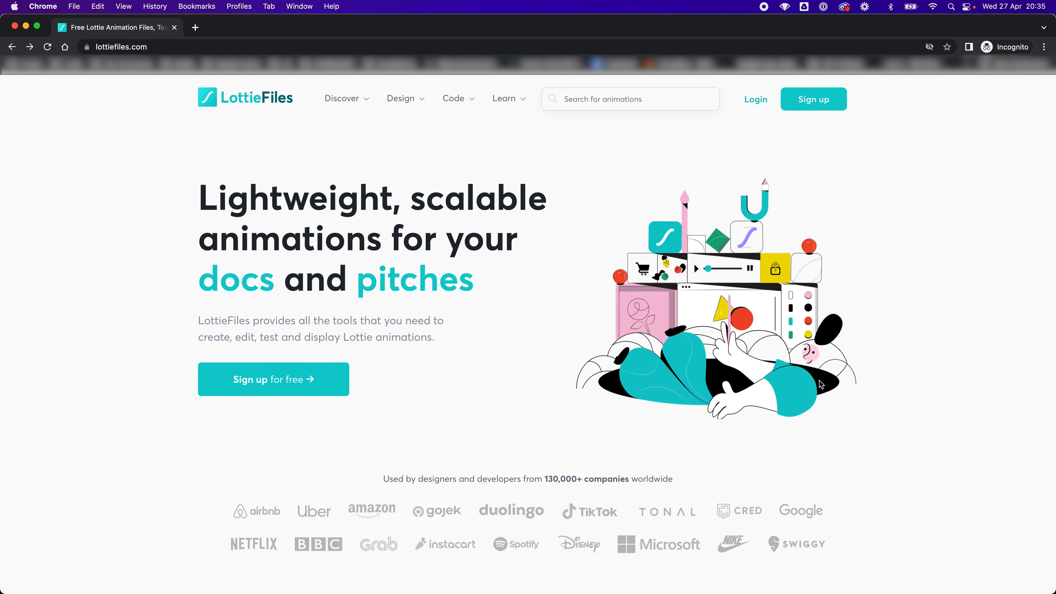
pyautogui.scroll(-10, 808, 411)
pyautogui.scroll(-10, 808, 411)
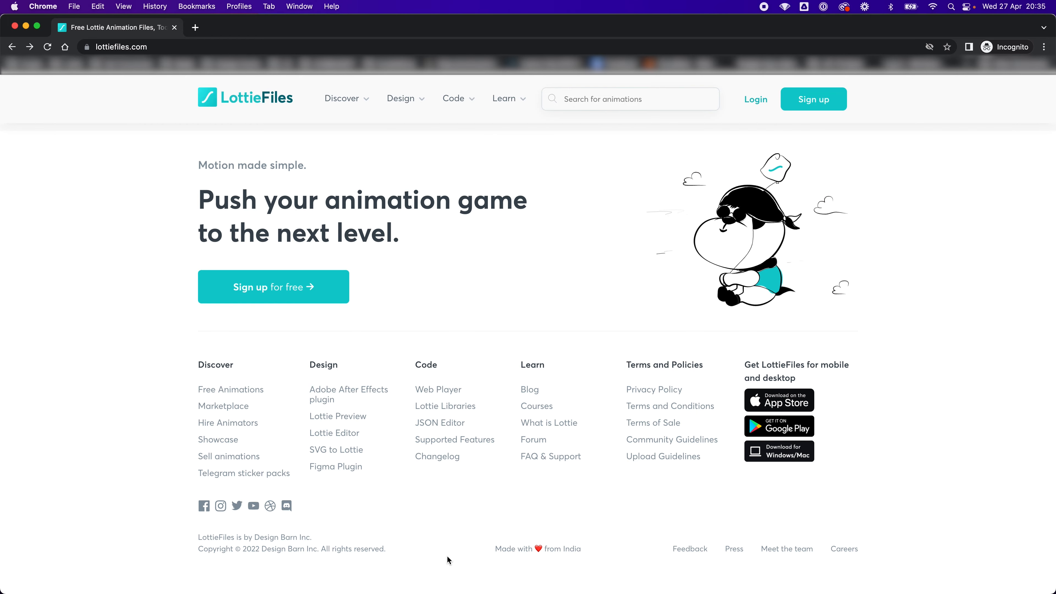
pyautogui.click(432, 440)
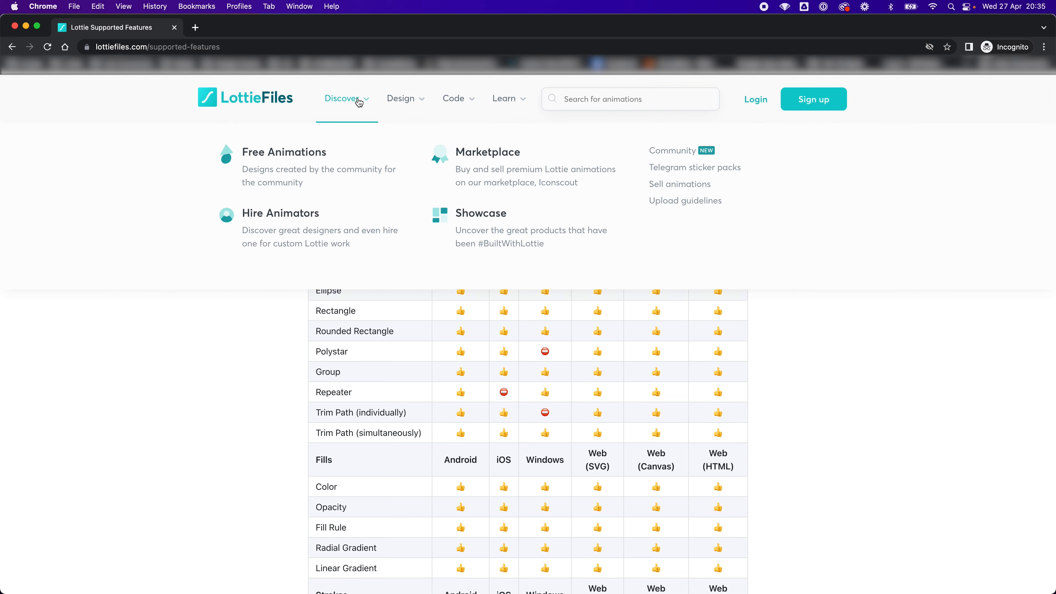
# Read the note on Lottie's After Effects support and review the Shapes, Fills and Strokes entries of the supported features table.
pyautogui.moveTo(491, 104)
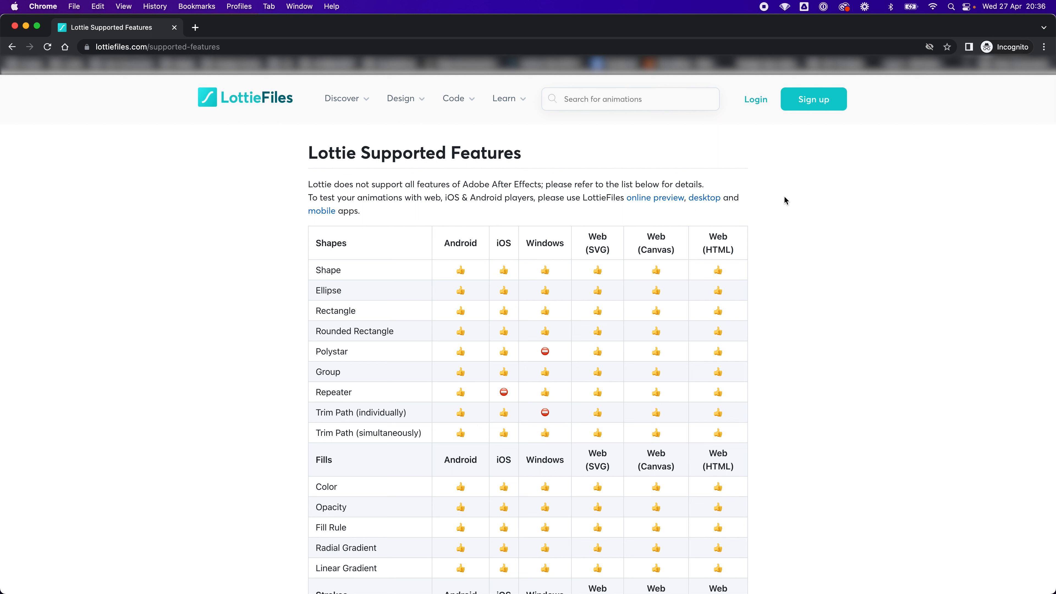
pyautogui.scroll(-1, 809, 348)
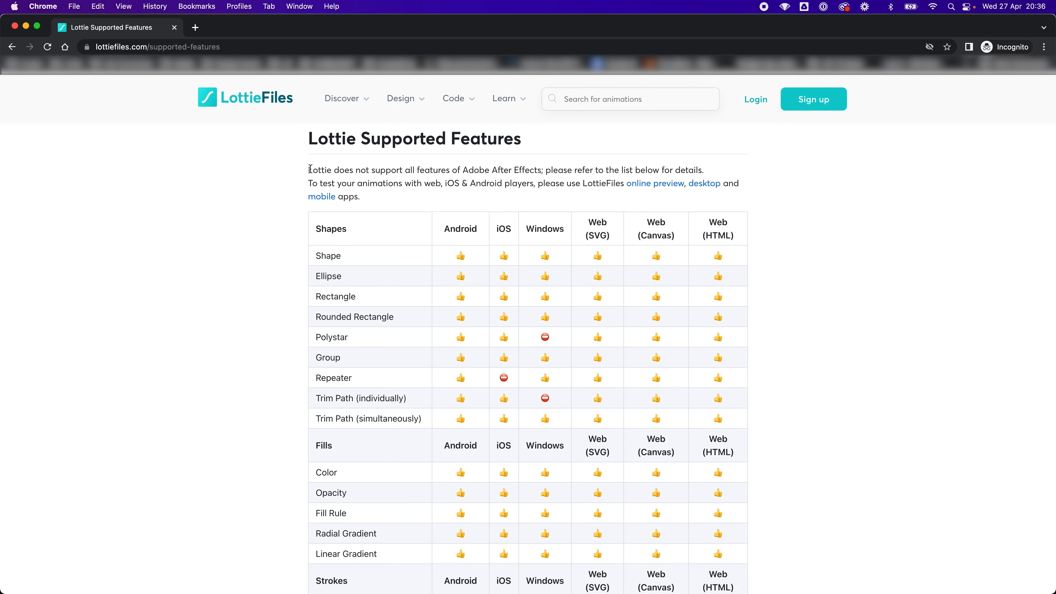
pyautogui.moveTo(310, 168); pyautogui.dragTo(541, 170)
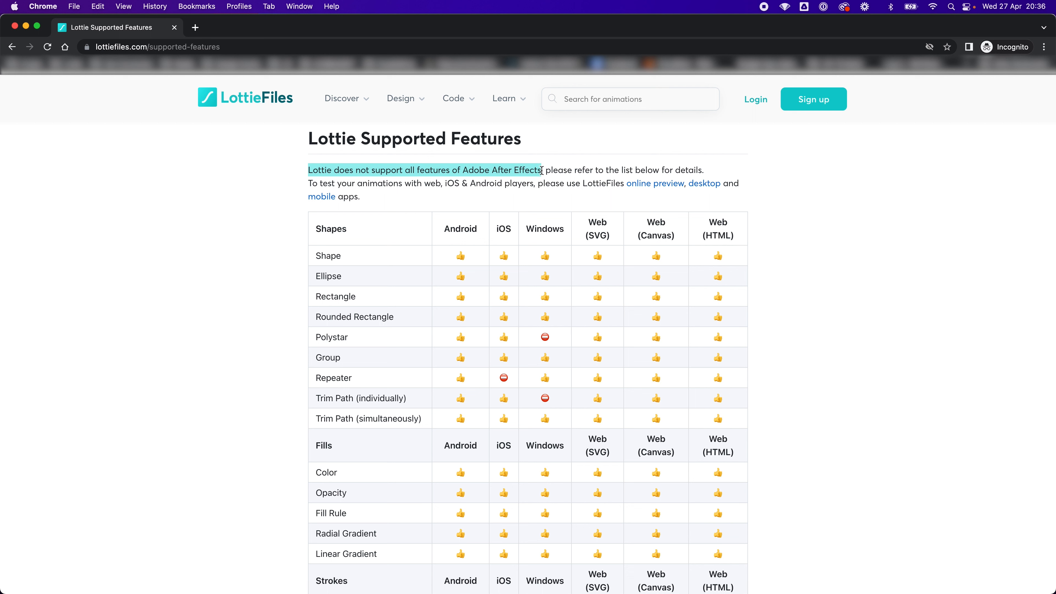
pyautogui.click(857, 257)
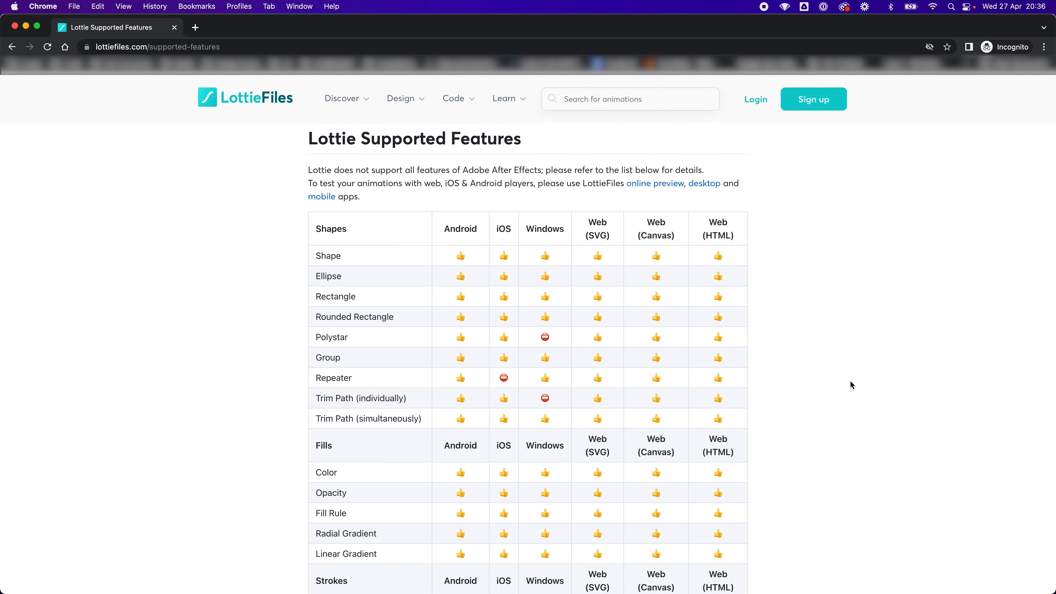
pyautogui.scroll(-1, 851, 381)
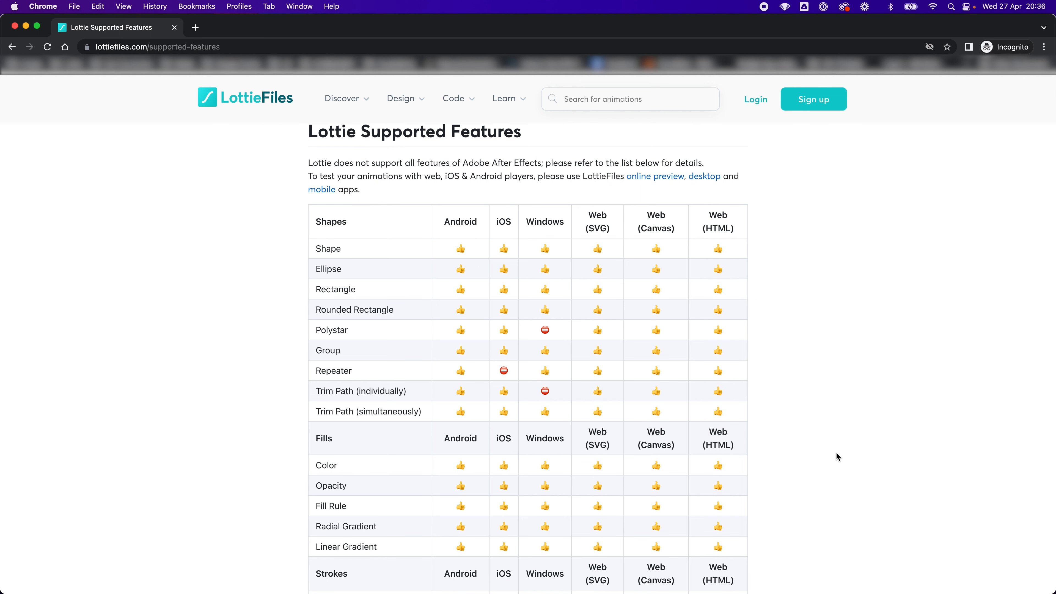
pyautogui.scroll(-5, 836, 456)
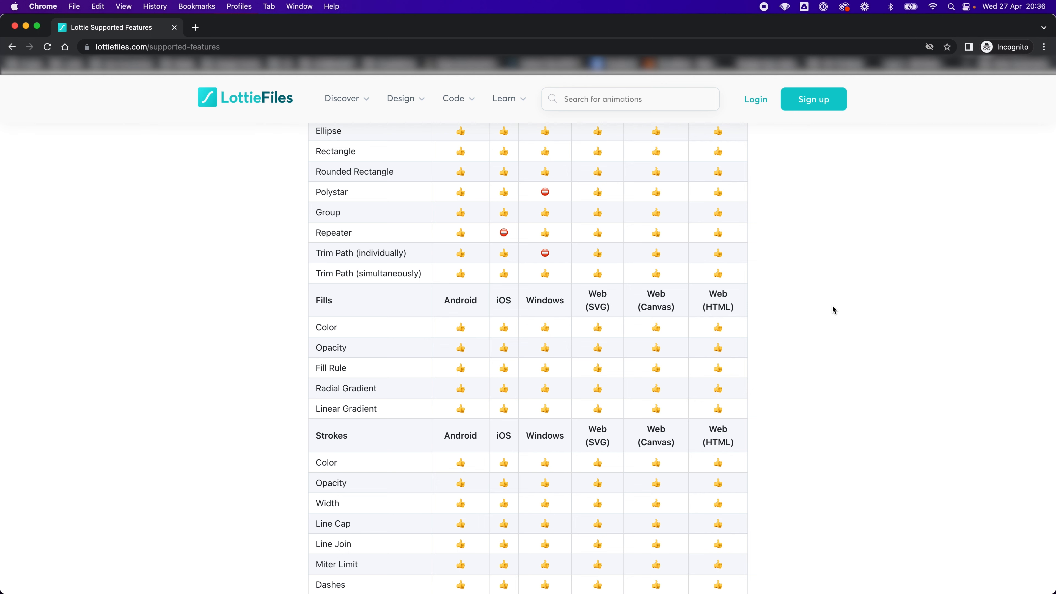
pyautogui.scroll(-2, 830, 307)
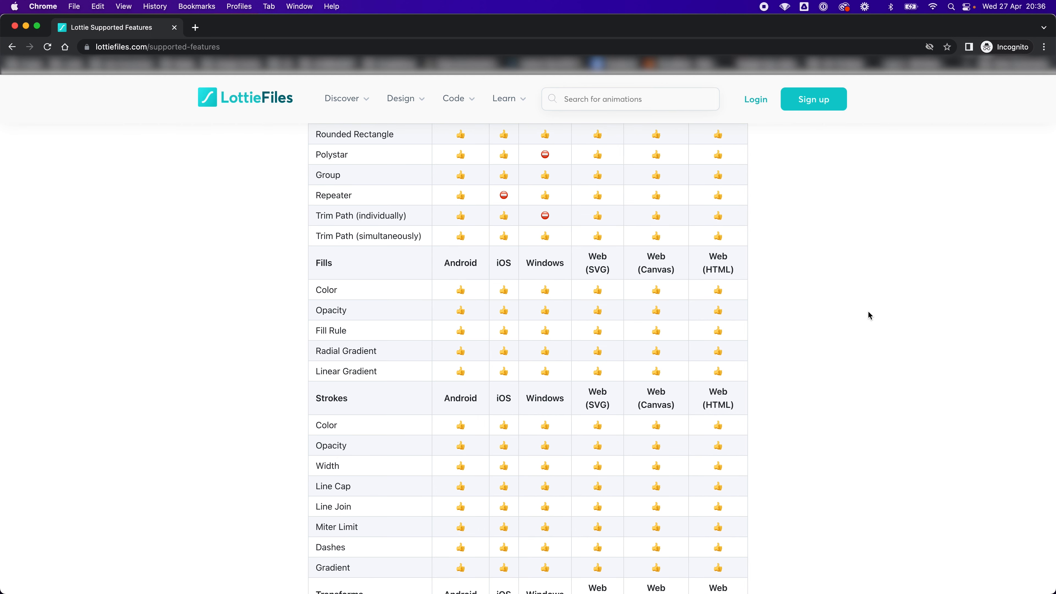
pyautogui.scroll(5, 862, 327)
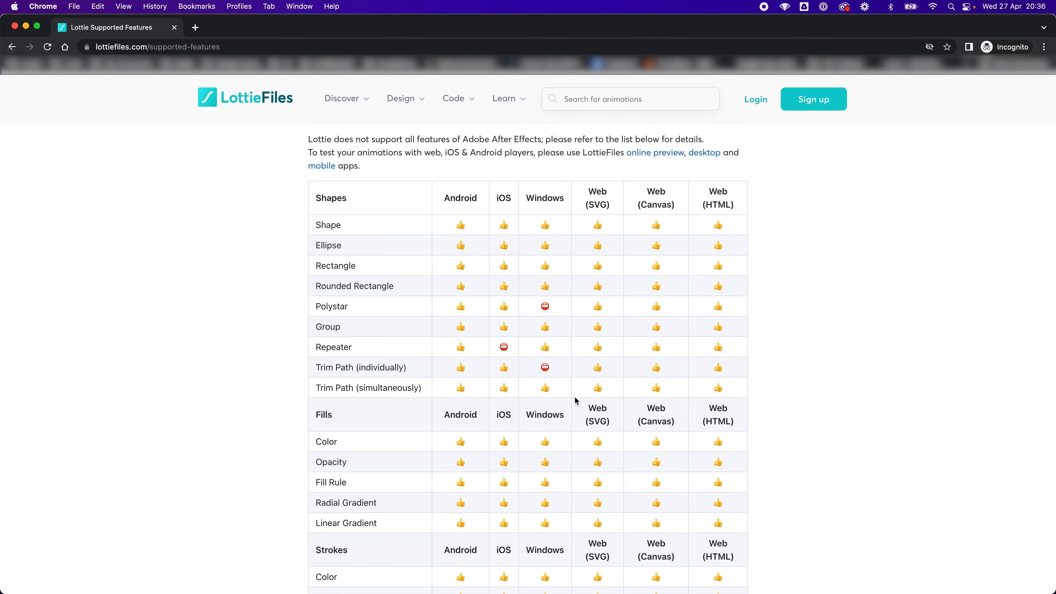
pyautogui.scroll(-1, 827, 405)
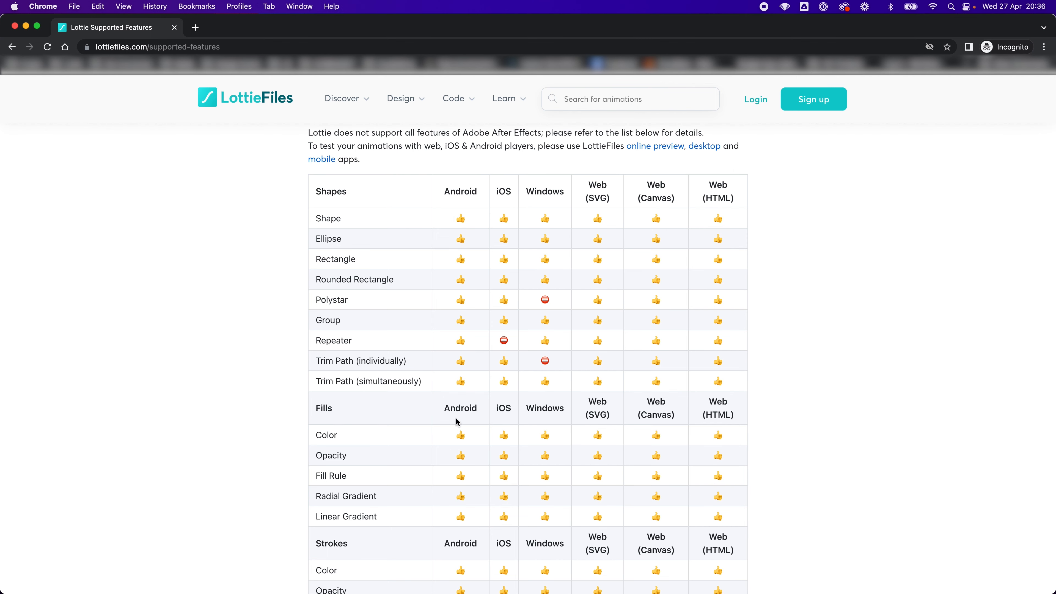
pyautogui.scroll(-10, 806, 415)
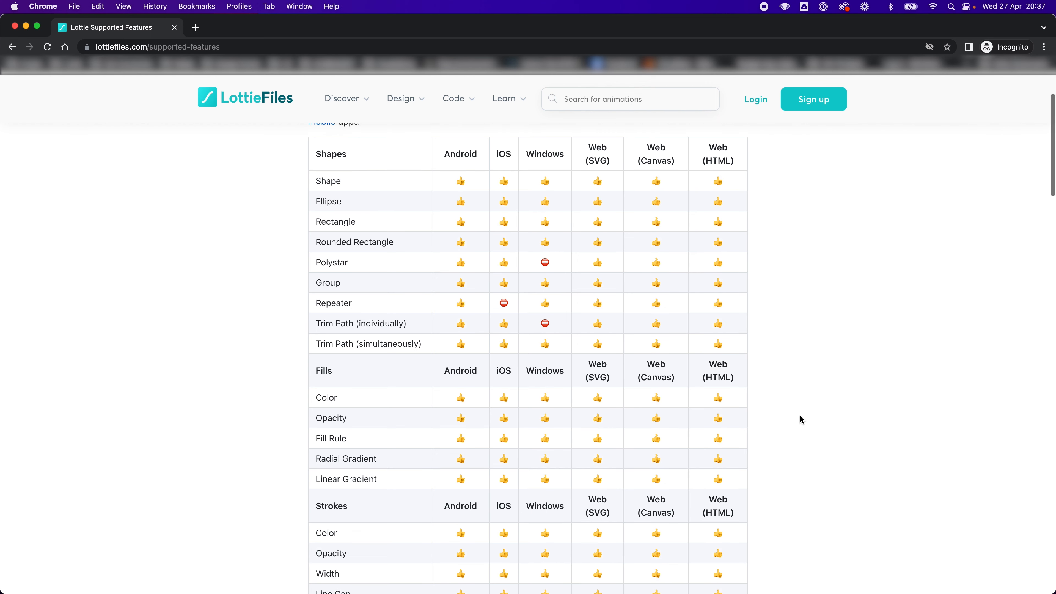
# Examine platform support for Transforms, Interpolation, Masks and Mattes in the Lottie supported features table.
pyautogui.scroll(-9, 796, 421)
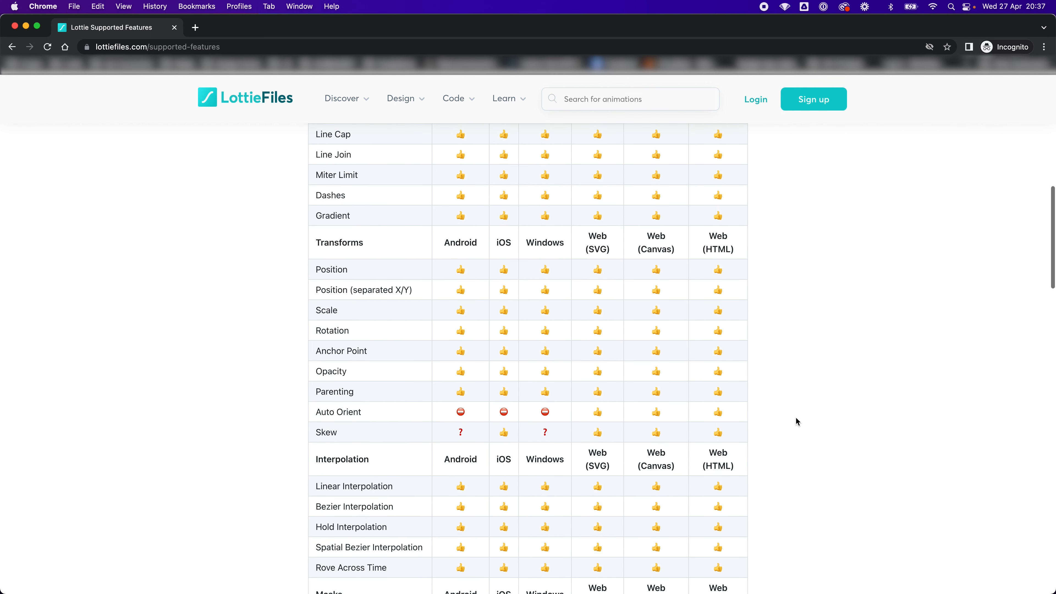
pyautogui.scroll(-3, 793, 413)
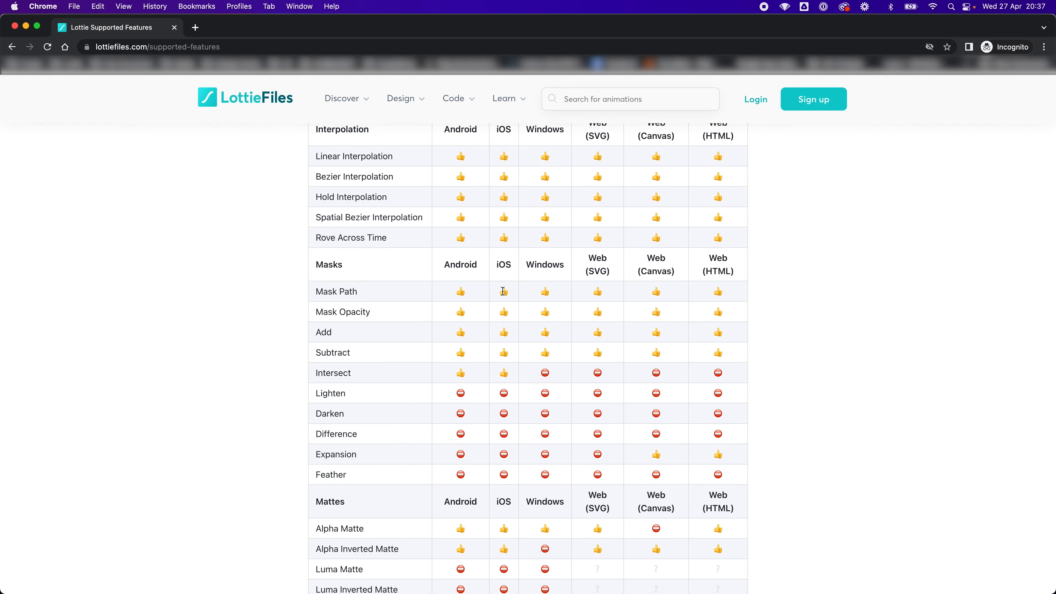
pyautogui.moveTo(303, 353); pyautogui.dragTo(708, 496)
pyautogui.click(798, 388)
pyautogui.scroll(-1, 789, 395)
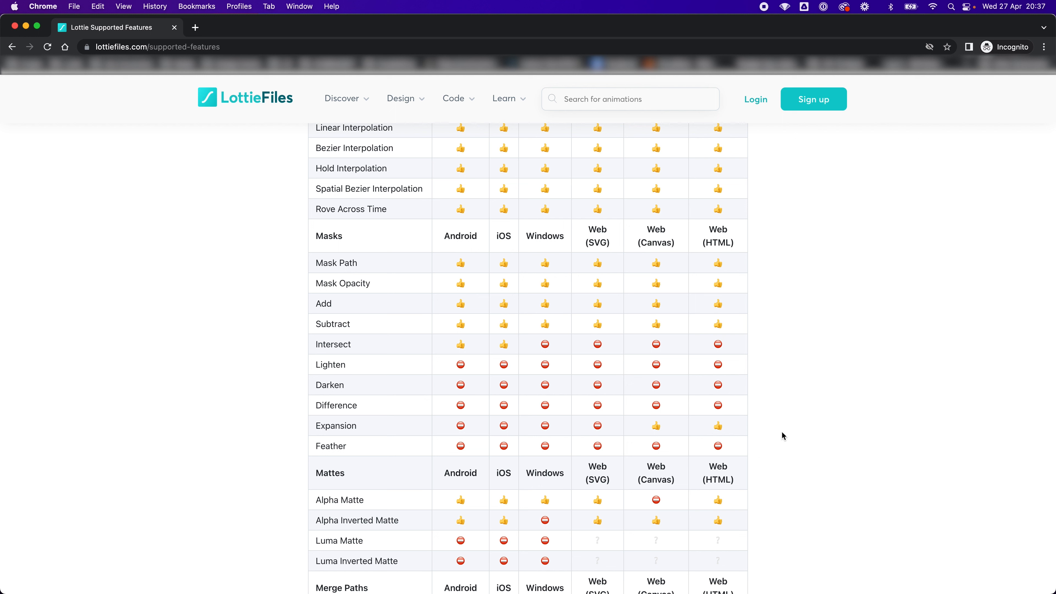
pyautogui.scroll(-5, 783, 434)
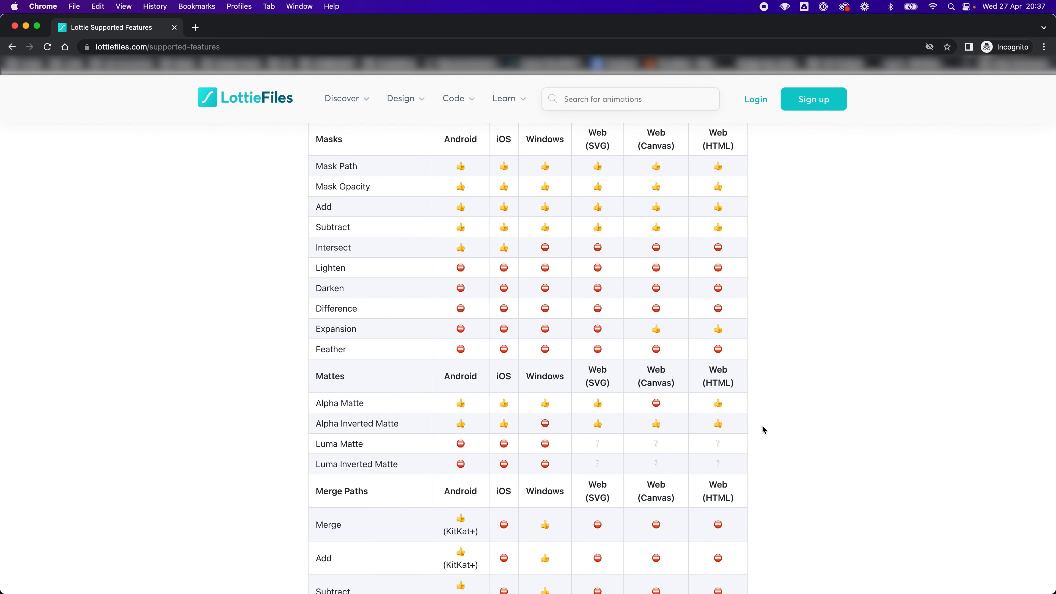
pyautogui.scroll(-2, 740, 418)
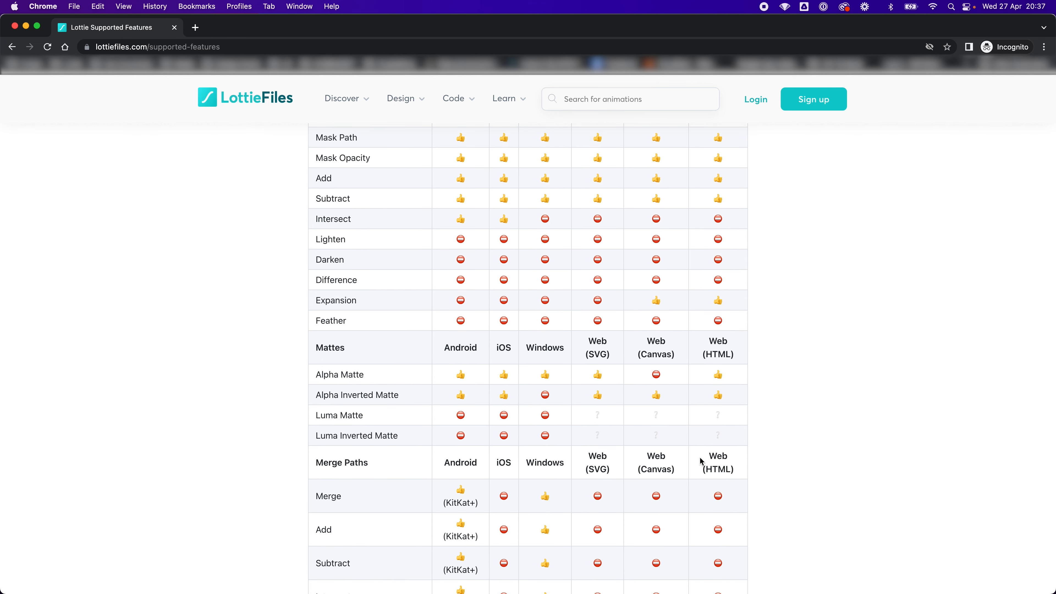
pyautogui.scroll(-8, 694, 465)
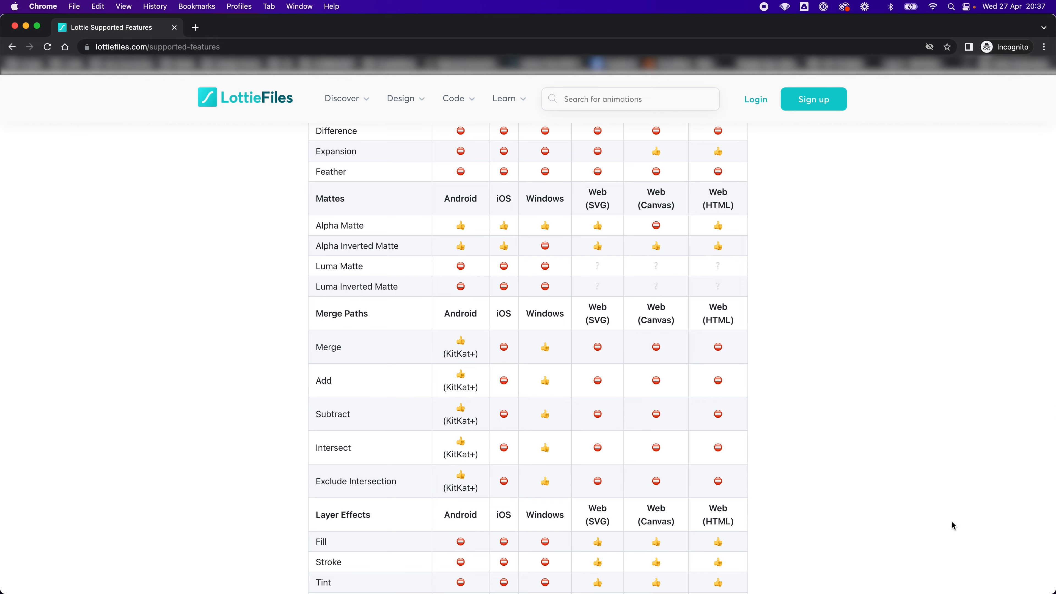
# Review support for Merge Paths, Layer Effects and Text, and highlight the Expressions row to compare native and web platforms.
pyautogui.scroll(-9, 836, 431)
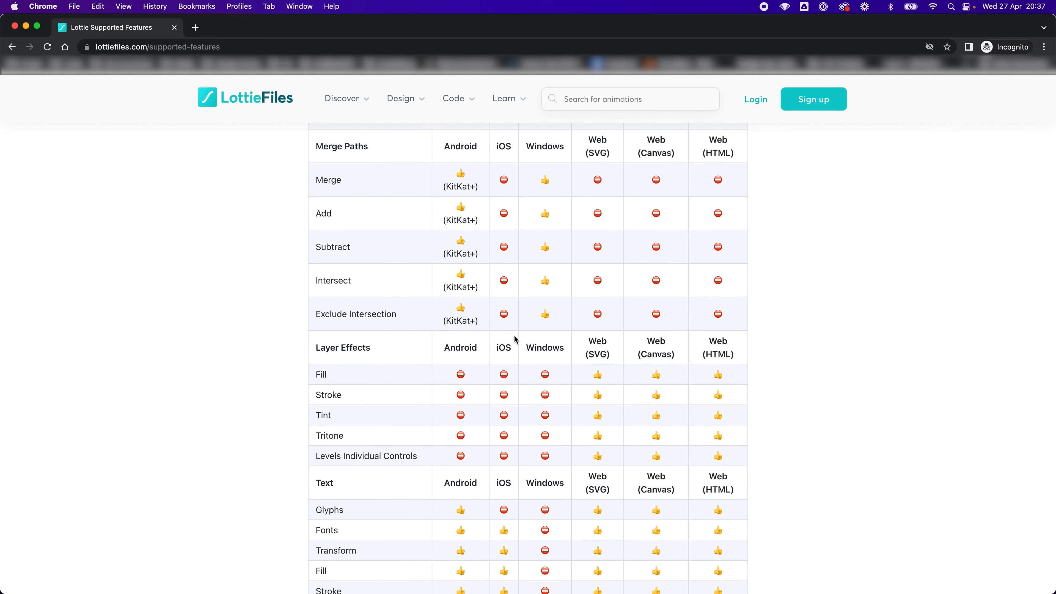
pyautogui.scroll(-2, 685, 424)
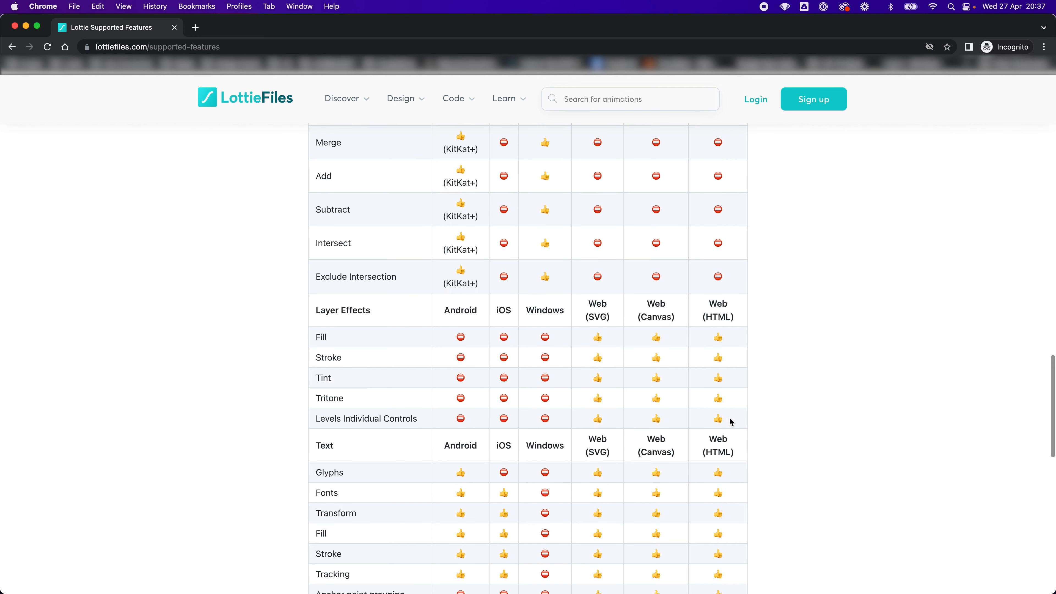
pyautogui.scroll(-10, 748, 357)
pyautogui.scroll(-10, 755, 366)
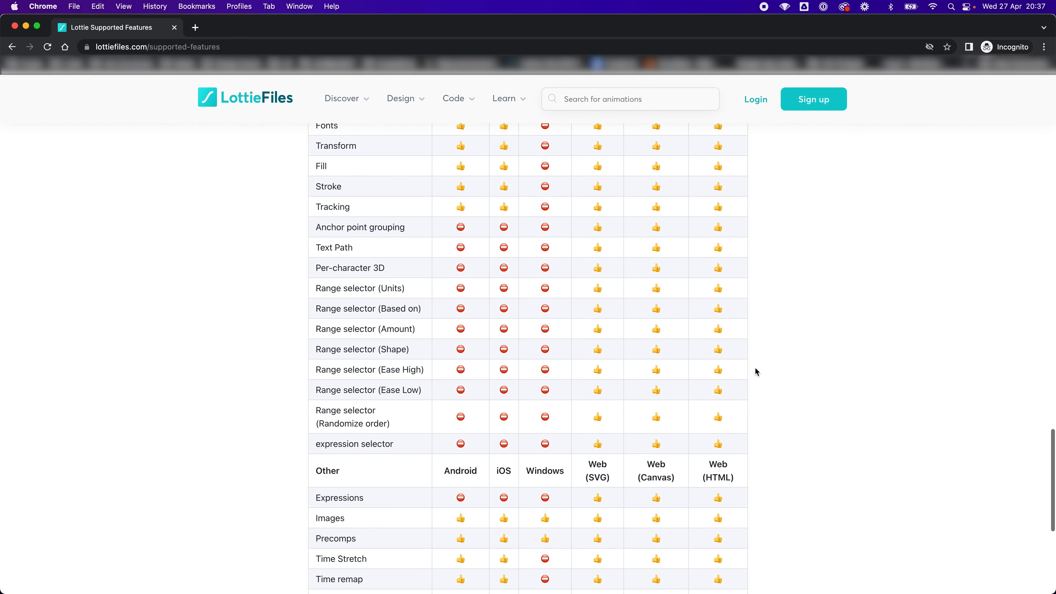
pyautogui.scroll(-5, 600, 501)
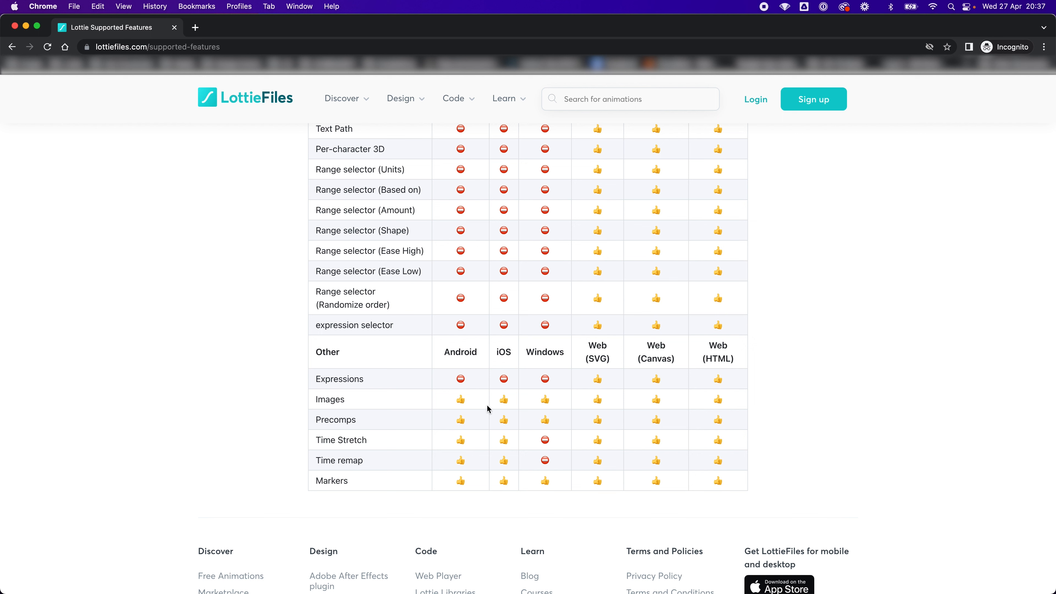
pyautogui.moveTo(438, 379); pyautogui.dragTo(567, 384)
pyautogui.moveTo(383, 381); pyautogui.dragTo(315, 381)
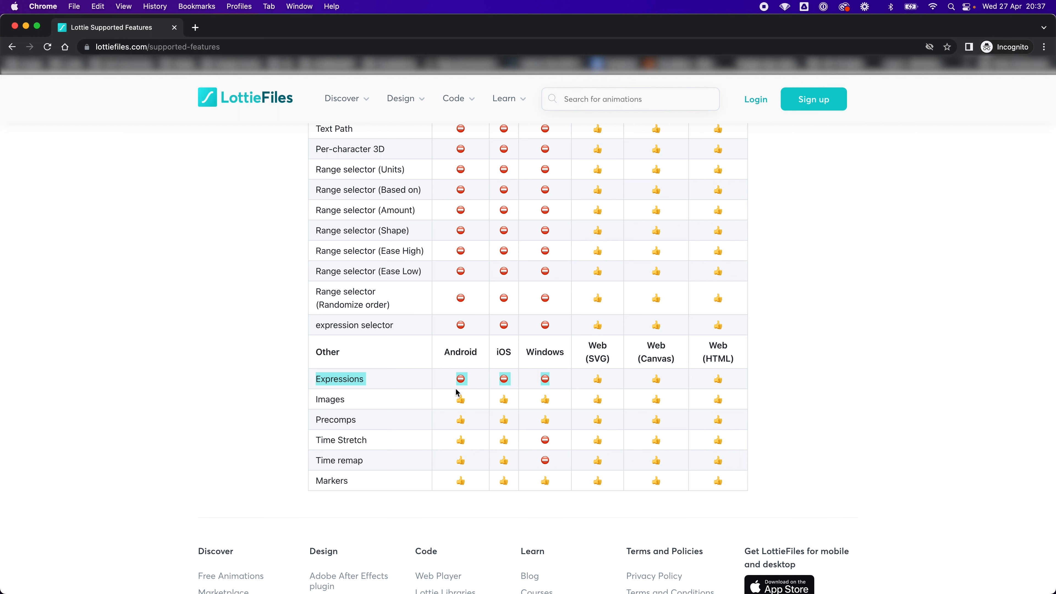
pyautogui.moveTo(582, 375); pyautogui.dragTo(723, 385)
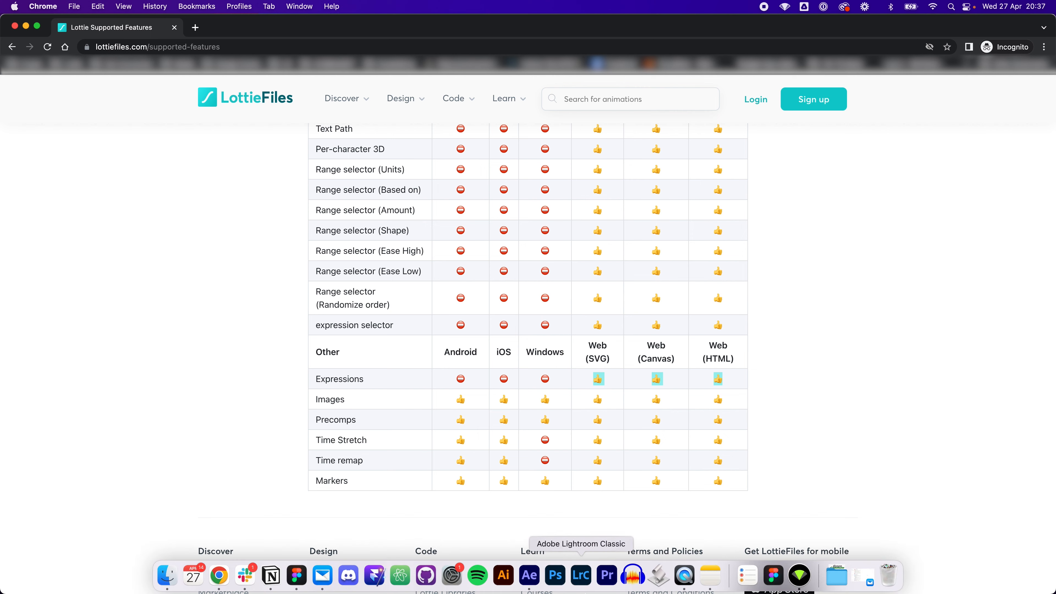
# Switch to After Effects and look over the available effects and presets and the Toggle Background layer's property groups.
pyautogui.click(534, 579)
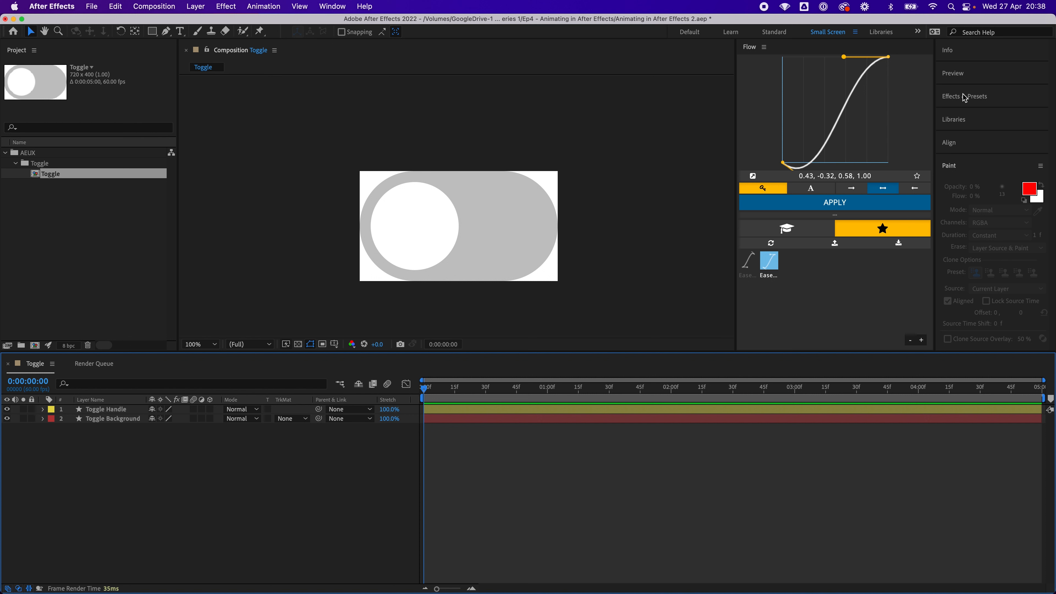
pyautogui.click(994, 93)
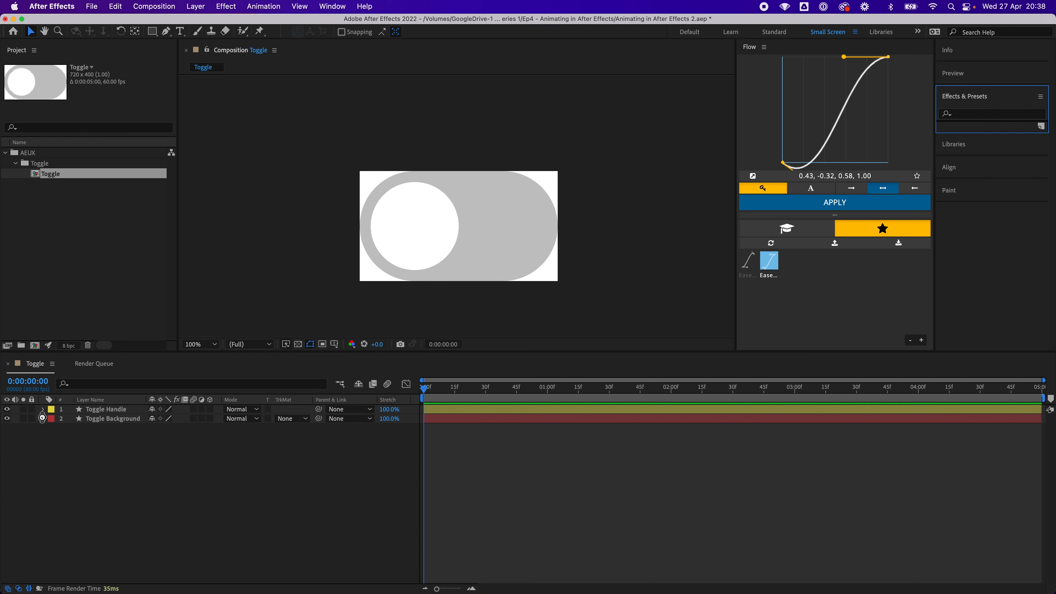
pyautogui.click(43, 418)
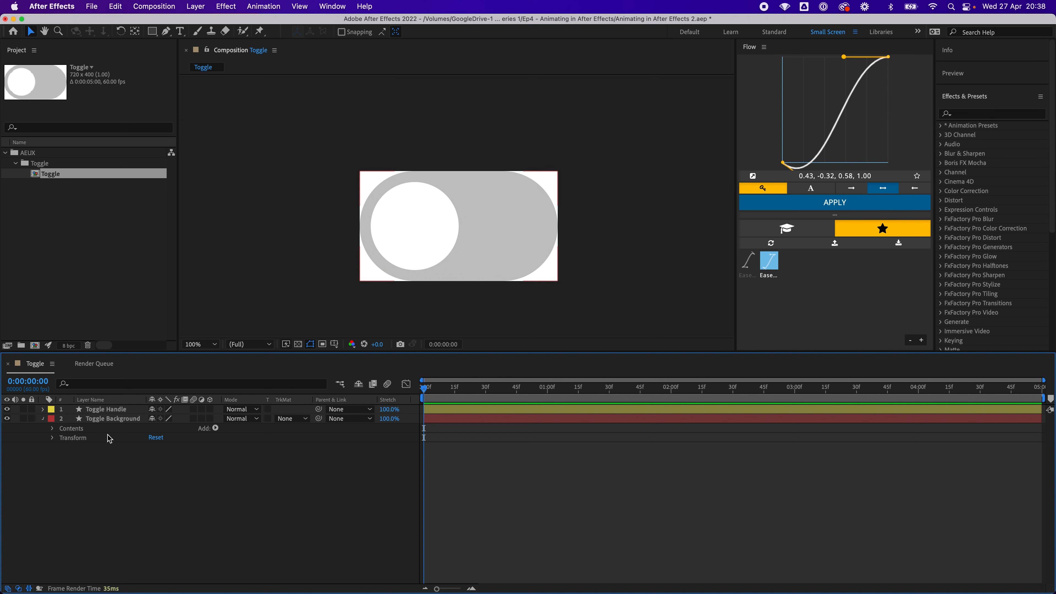
pyautogui.click(43, 418)
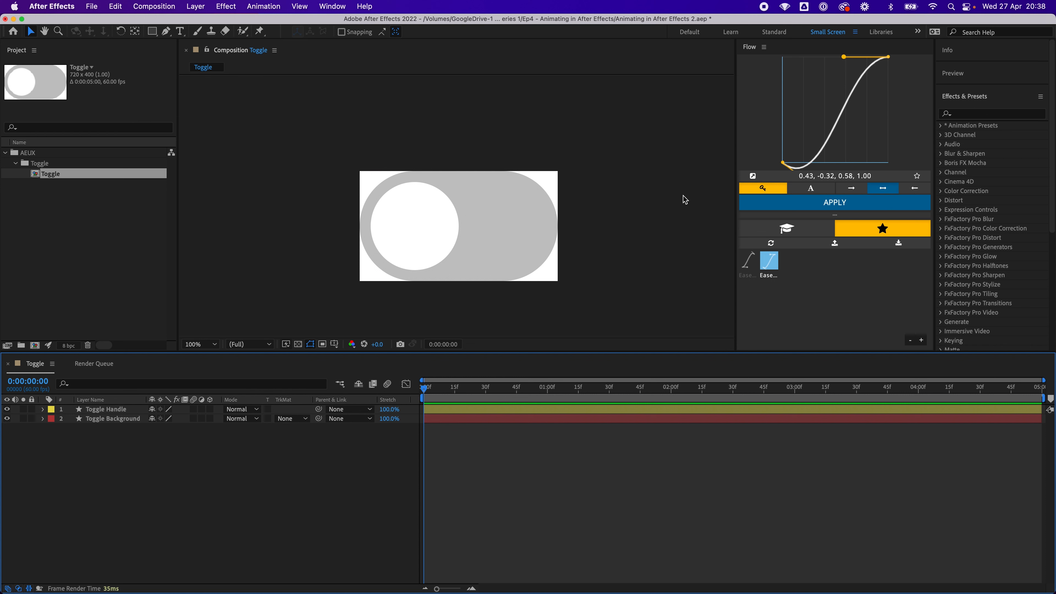
# Set the Toggle composition's duration to 0:00:01:00 and check its background briefly against the transparency grid.
pyautogui.press('super+k')
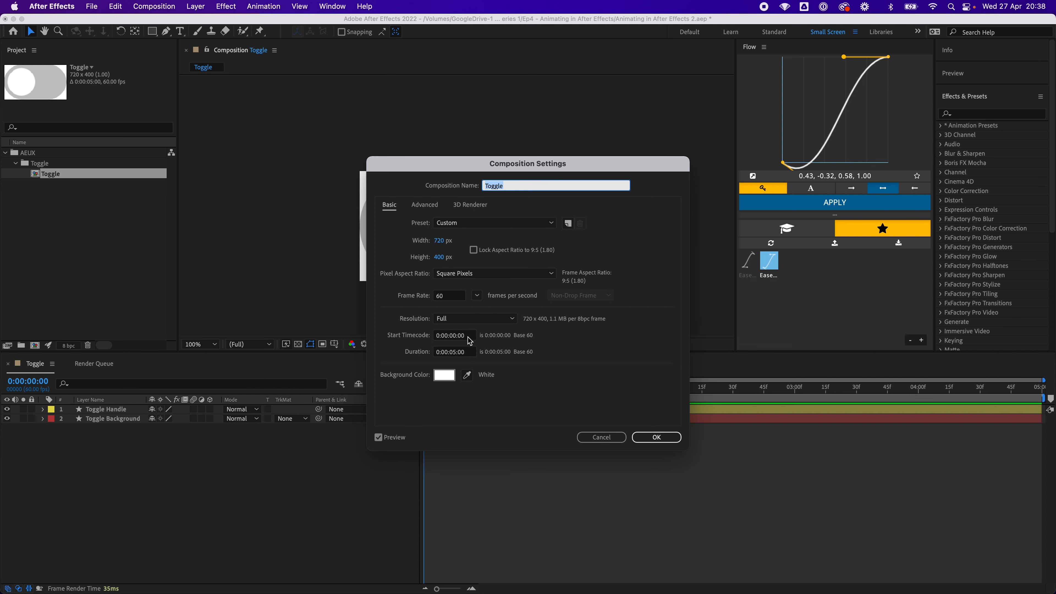
pyautogui.click(455, 353)
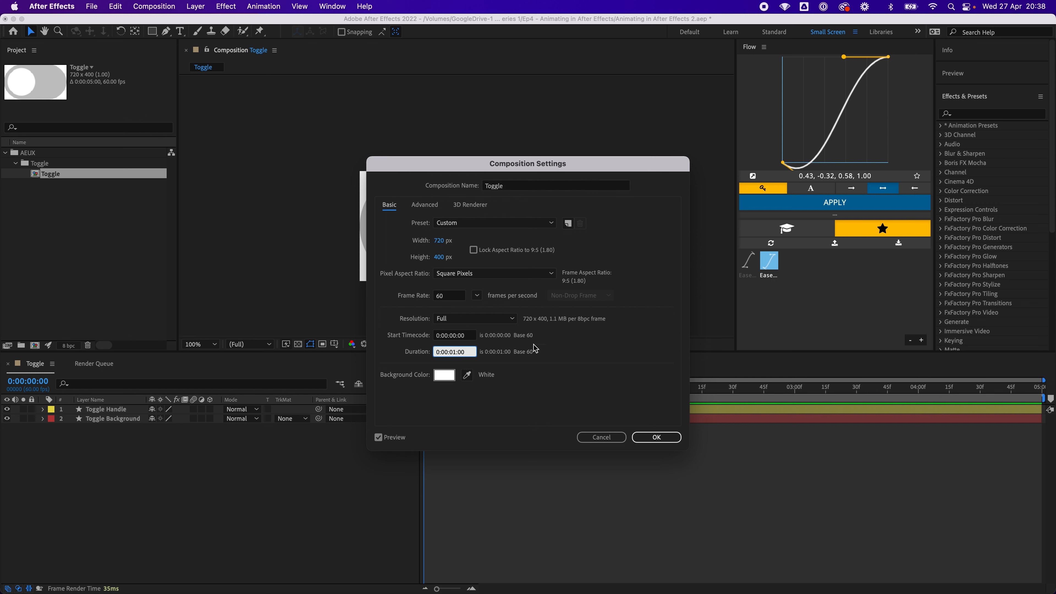
pyautogui.click(666, 436)
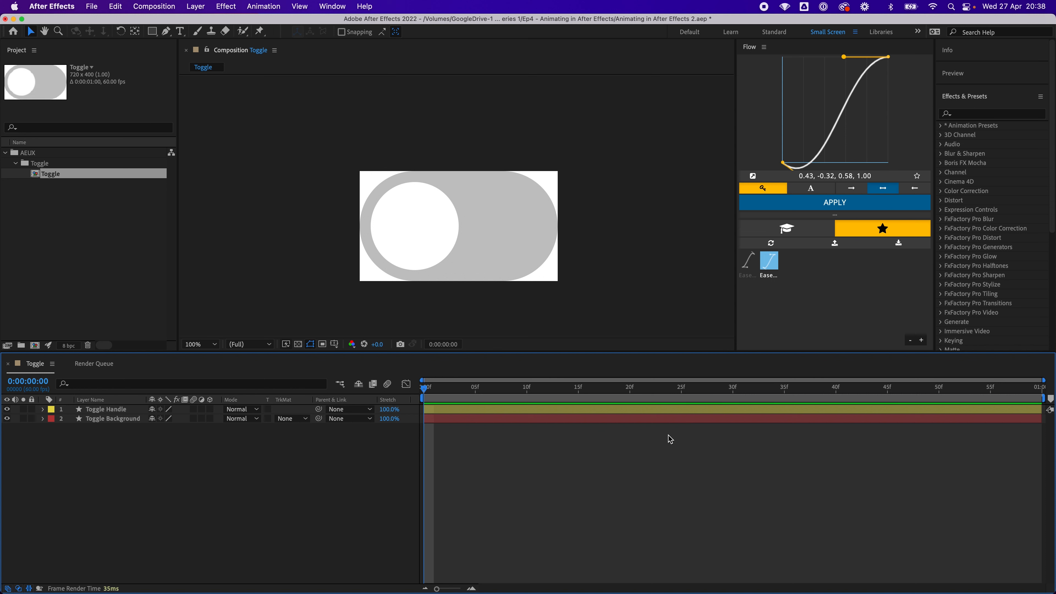
pyautogui.click(298, 344)
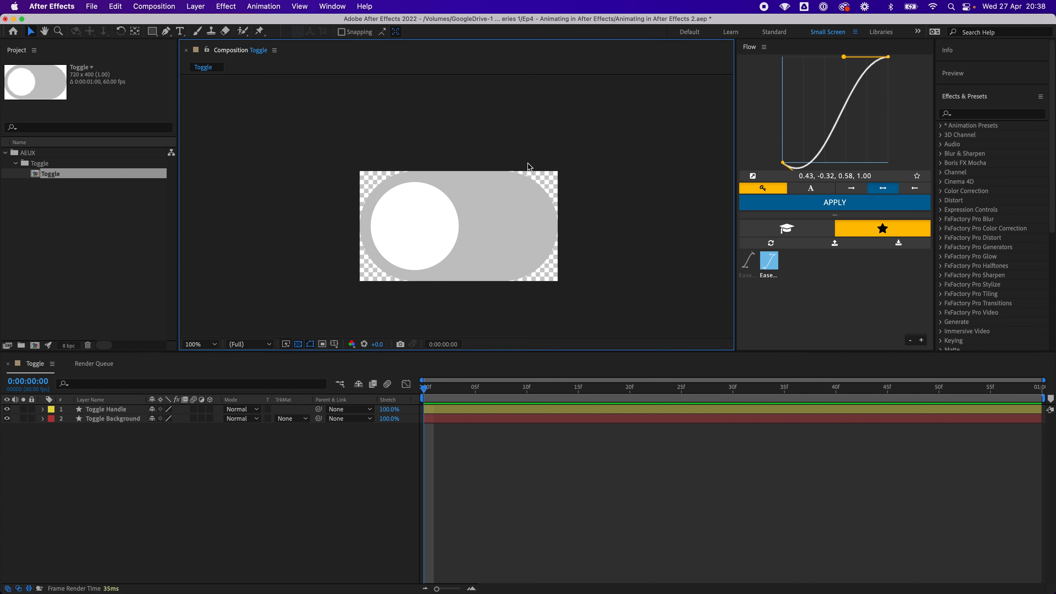
pyautogui.click(298, 344)
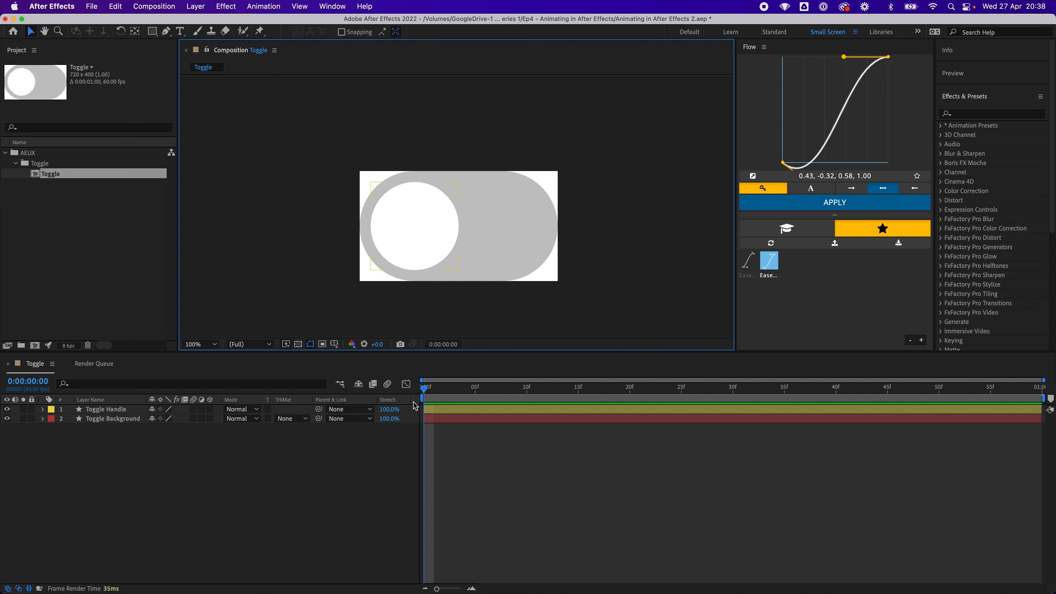
# Expand the Toggle Handle layer's Transform properties and add a Position keyframe at 0:00:00:00.
pyautogui.click(100, 409)
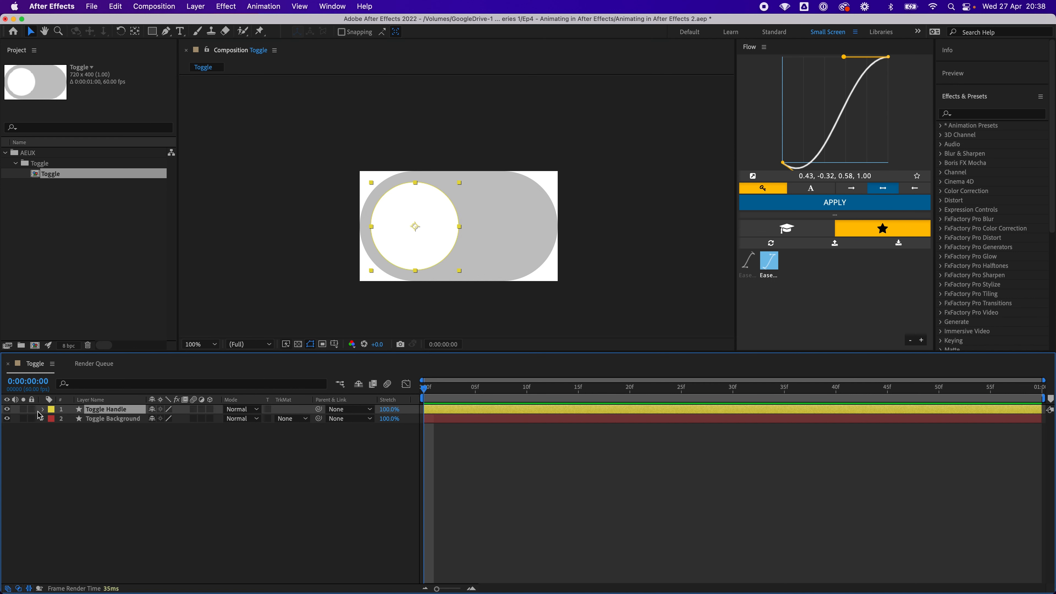
pyautogui.click(42, 410)
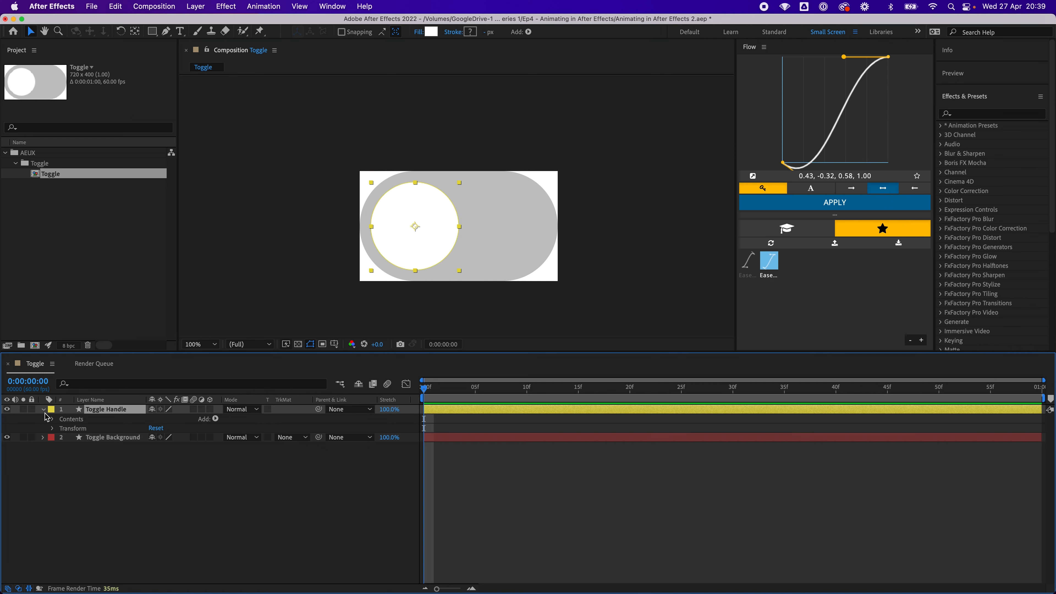
pyautogui.click(53, 428)
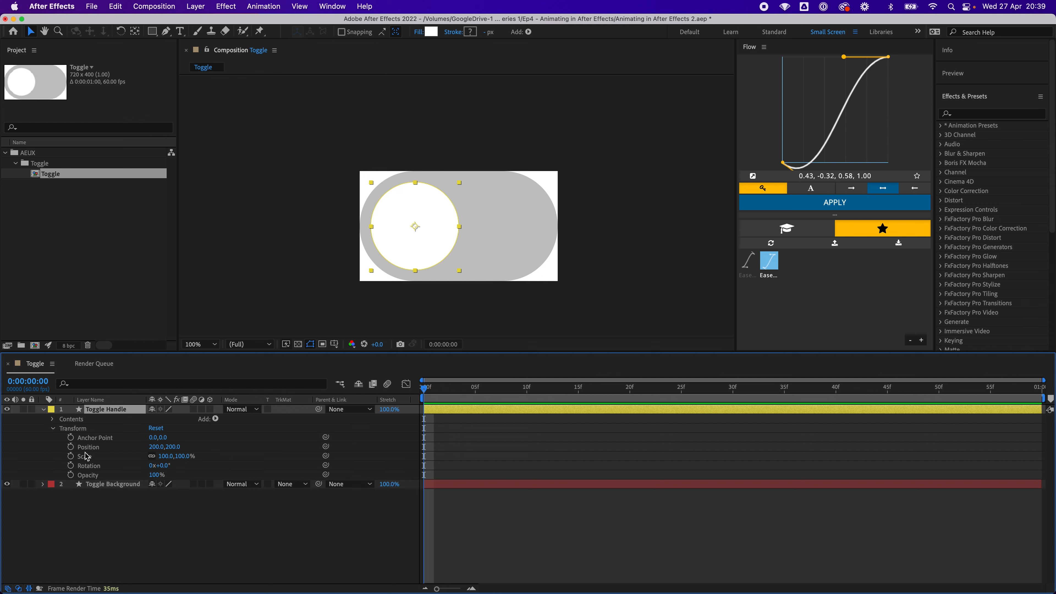
pyautogui.click(70, 448)
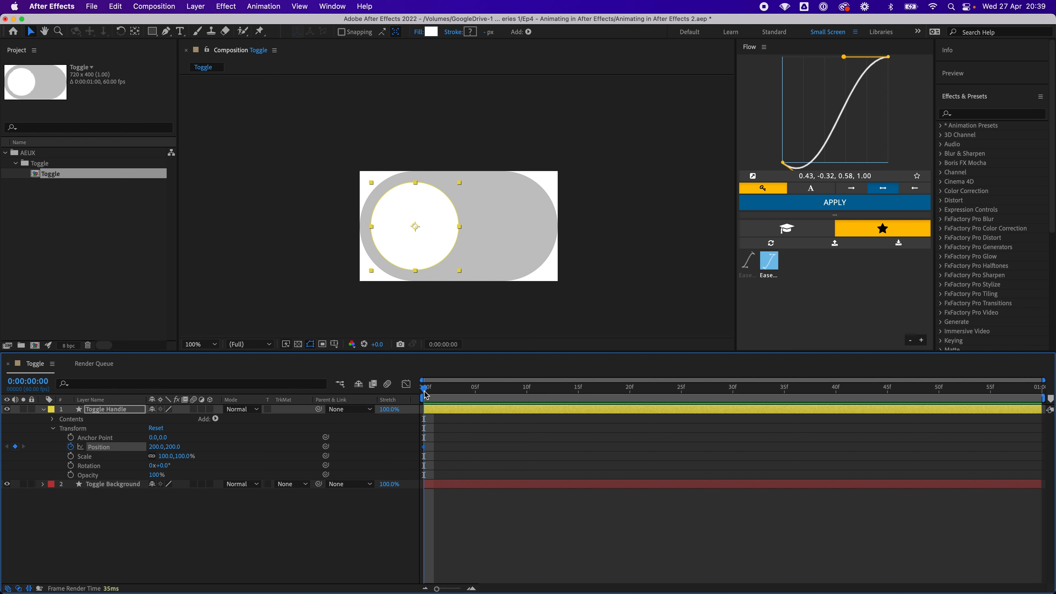
pyautogui.moveTo(425, 393)
pyautogui.mouseDown()
pyautogui.moveTo(476, 391)
pyautogui.moveTo(424, 391)
pyautogui.mouseUp()
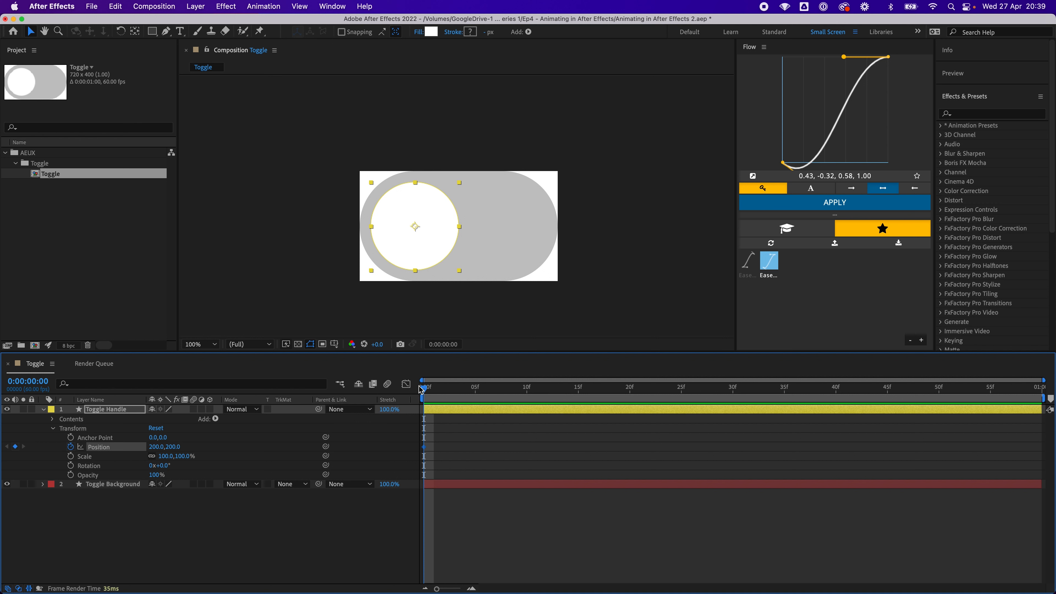
pyautogui.click(433, 395)
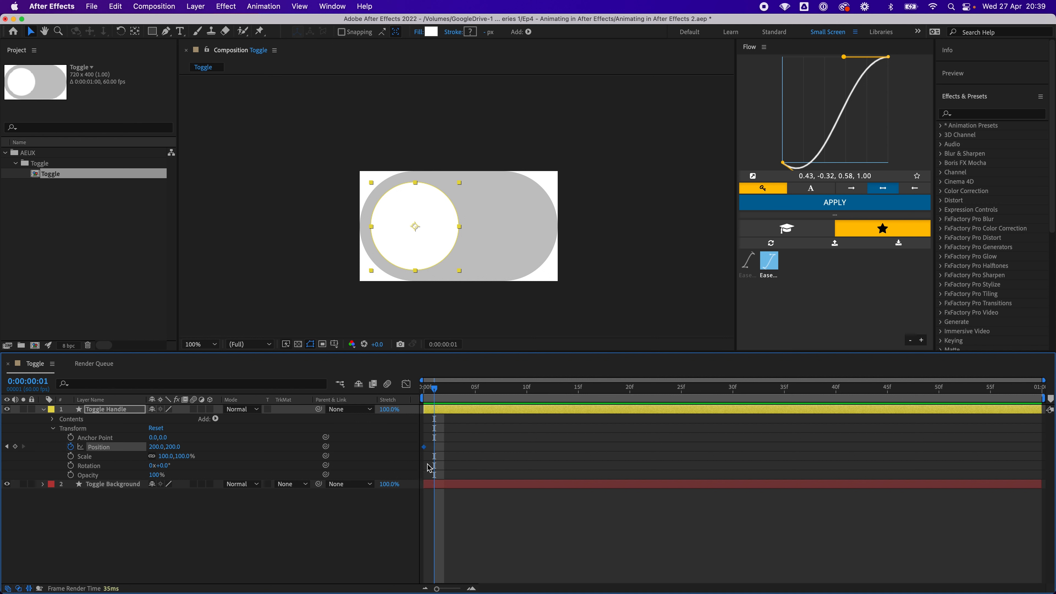
pyautogui.click(426, 390)
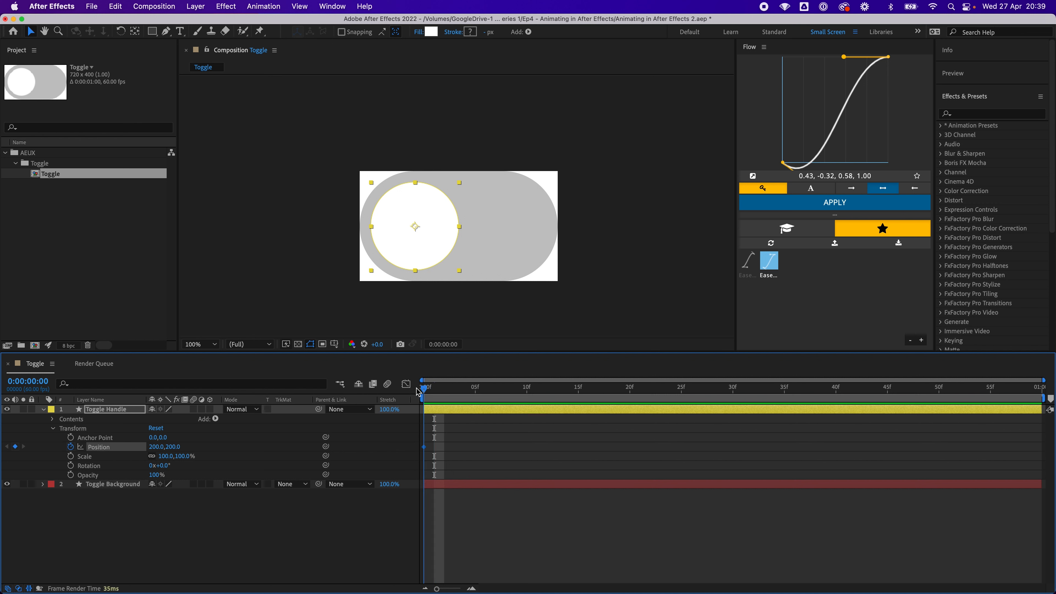
pyautogui.press('space')
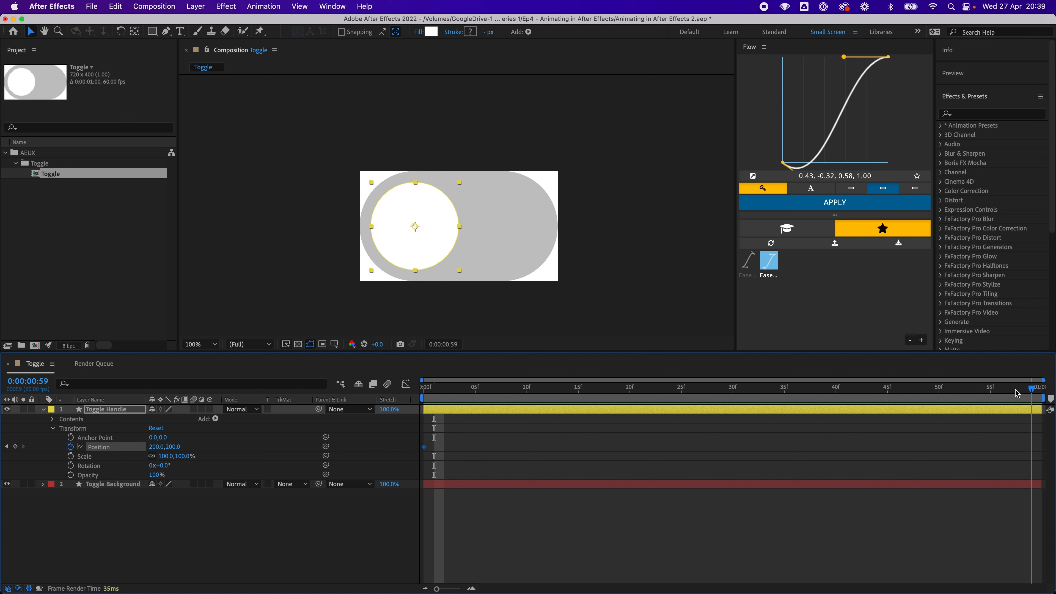
# Add a second Position keyframe to the Toggle Handle at 0:00:00:59 with the X position set to 520.
pyautogui.click(1020, 392)
pyautogui.click(1034, 391)
pyautogui.moveTo(1030, 388); pyautogui.dragTo(1029, 393)
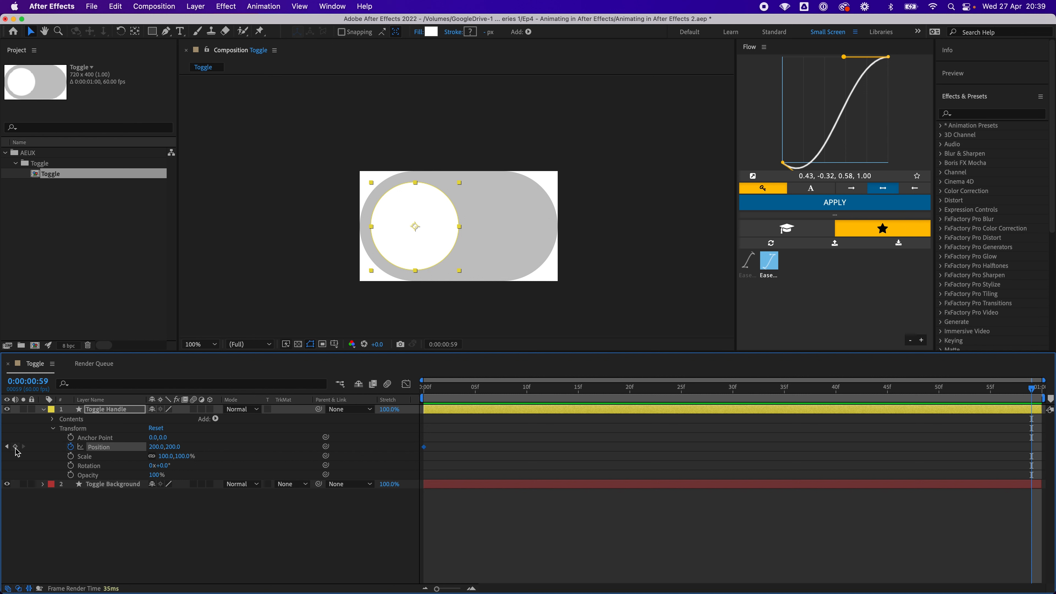
pyautogui.click(16, 447)
pyautogui.moveTo(1032, 447); pyautogui.dragTo(1042, 448)
pyautogui.moveTo(918, 388); pyautogui.dragTo(1041, 398)
pyautogui.moveTo(153, 451); pyautogui.dragTo(317, 437)
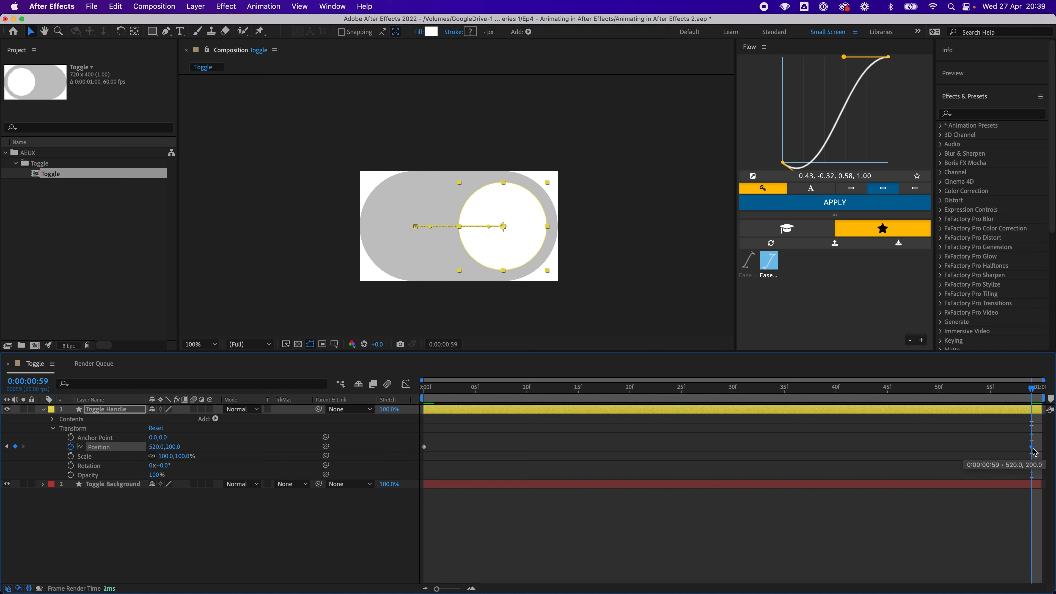
# Play back and scrub through the composition to review the handle's movement across the toggle.
pyautogui.press('space')
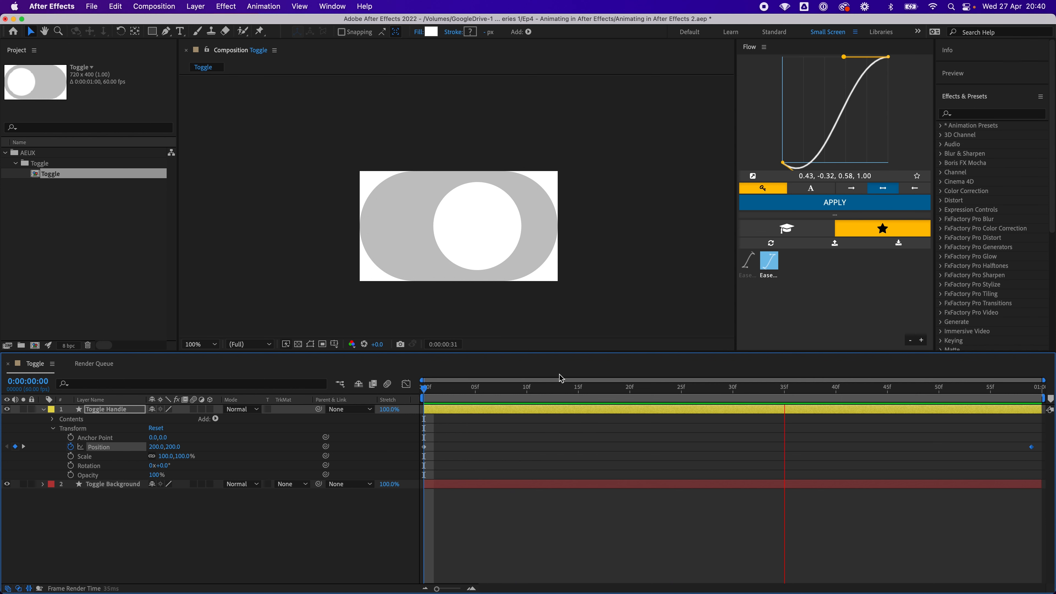
pyautogui.press('space')
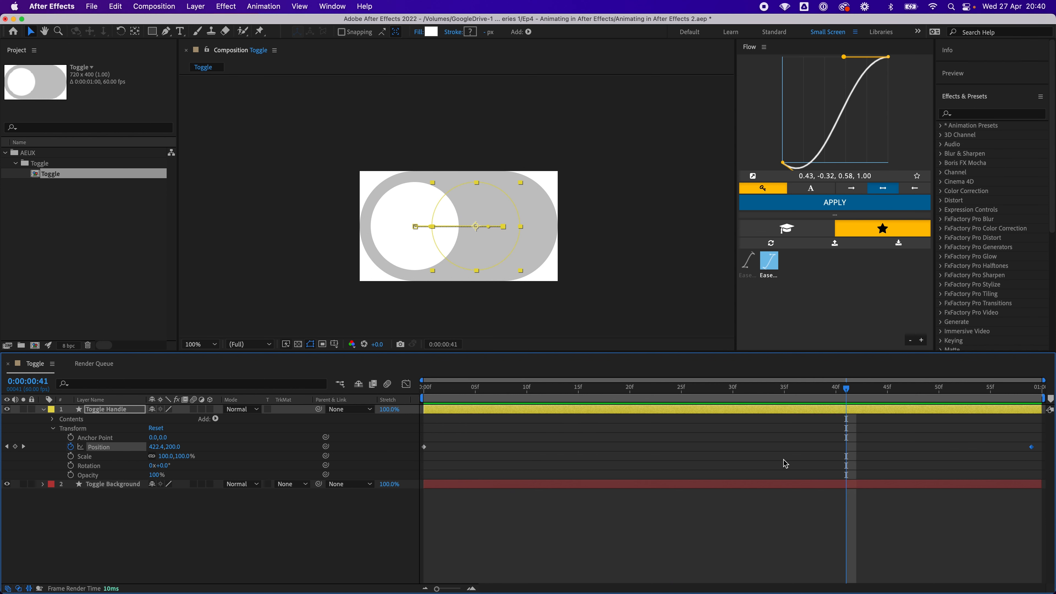
pyautogui.press('space')
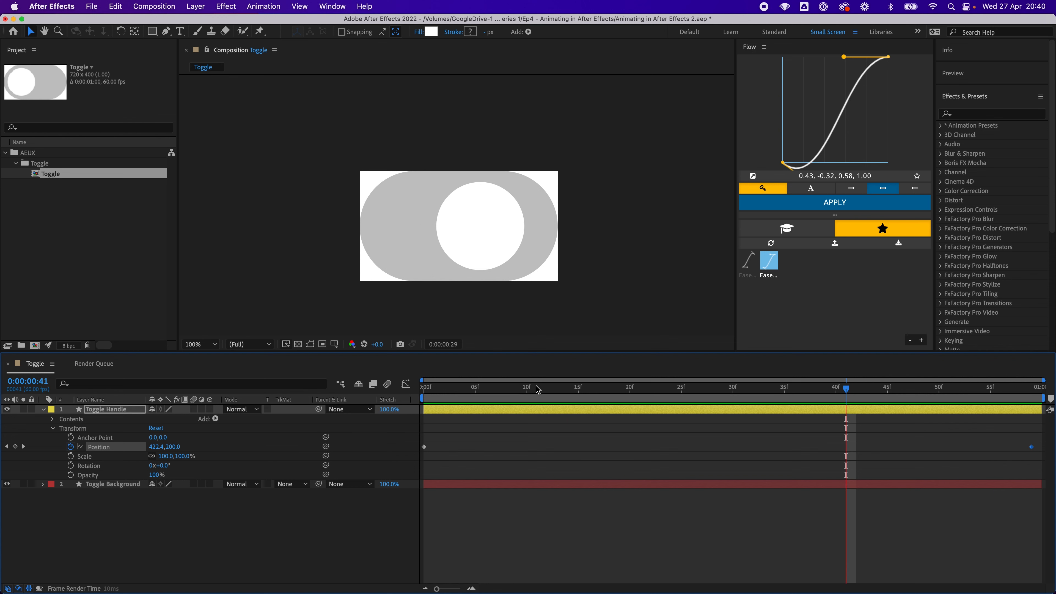
pyautogui.press('F2')
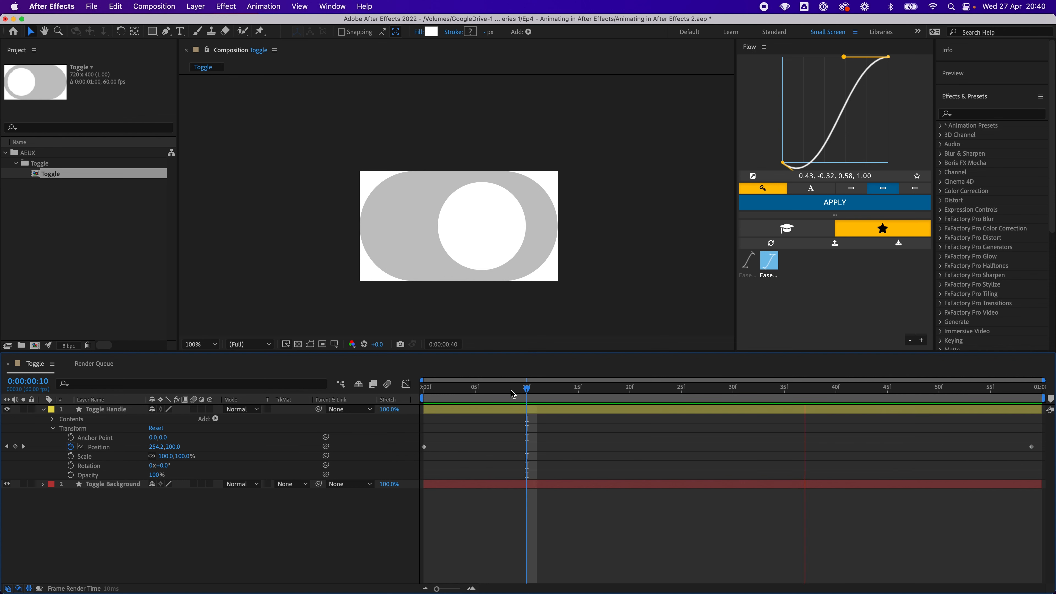
pyautogui.click(436, 393)
pyautogui.moveTo(436, 393); pyautogui.dragTo(1035, 387)
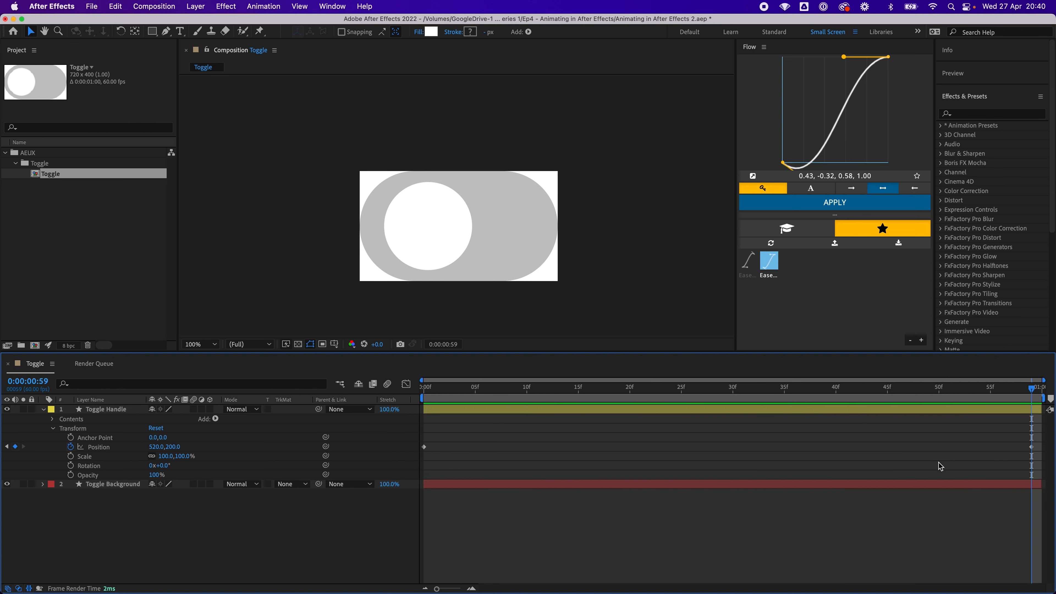
# Move the handle's end Position keyframe to 0:00:00:30 and preview the faster movement.
pyautogui.moveTo(1032, 448); pyautogui.dragTo(899, 449)
pyautogui.moveTo(793, 455); pyautogui.dragTo(734, 453)
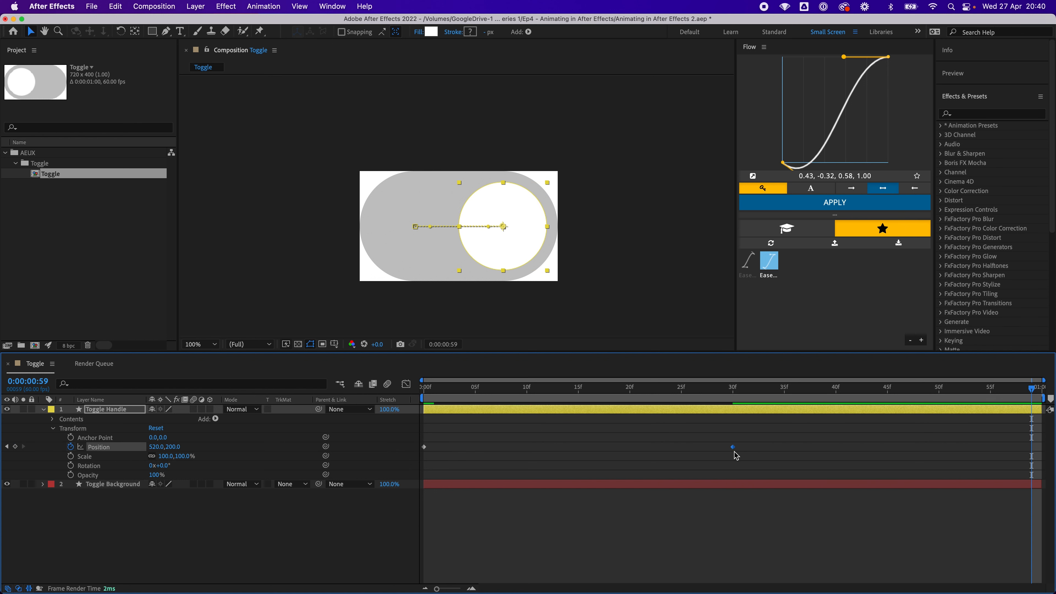
pyautogui.click(732, 388)
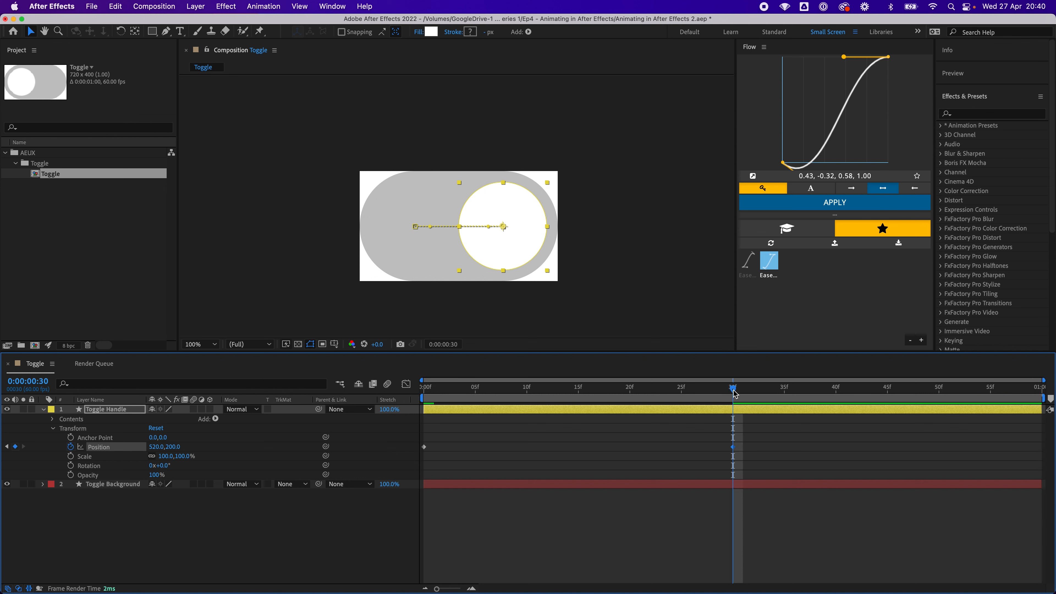
pyautogui.moveTo(734, 393); pyautogui.dragTo(423, 389)
pyautogui.click(539, 314)
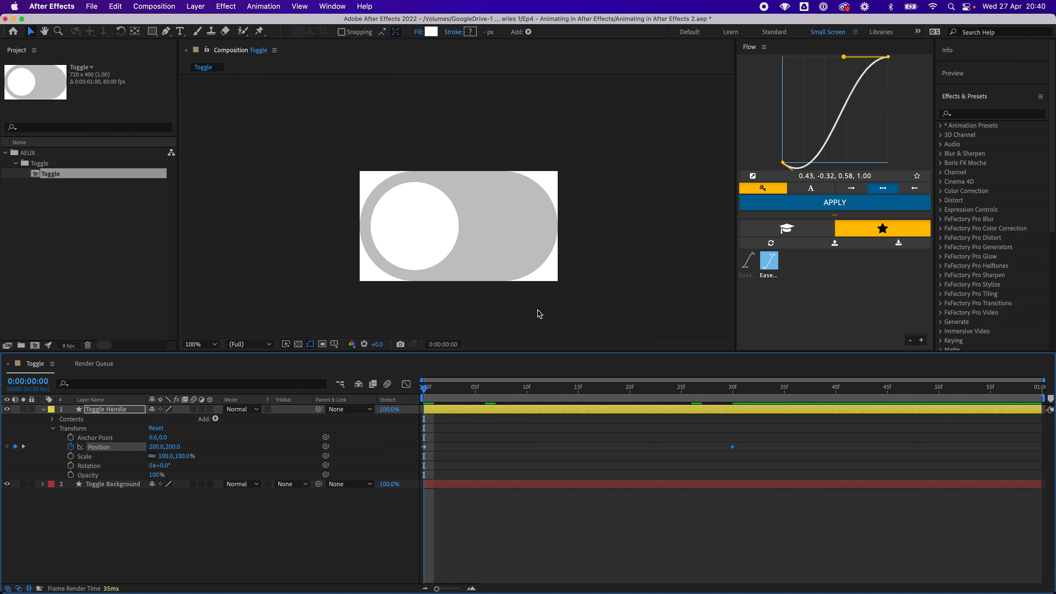
pyautogui.press('space')
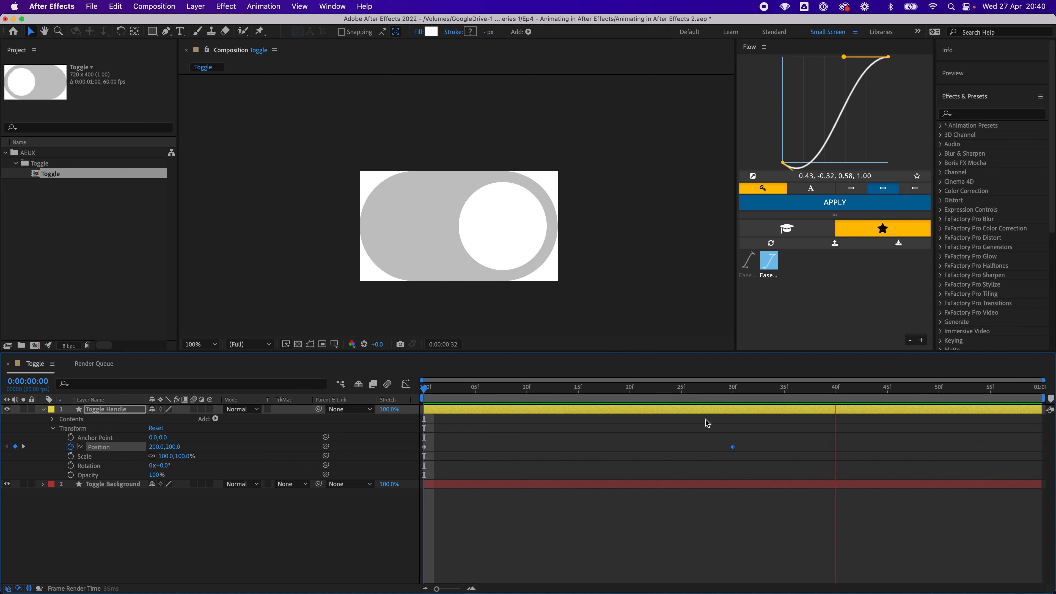
pyautogui.press('space')
# Move the handle's end Position keyframe to 0:00:00:15 and preview the animation from the start.
pyautogui.moveTo(734, 451); pyautogui.dragTo(579, 451)
pyautogui.moveTo(616, 383); pyautogui.dragTo(424, 382)
pyautogui.press('space')
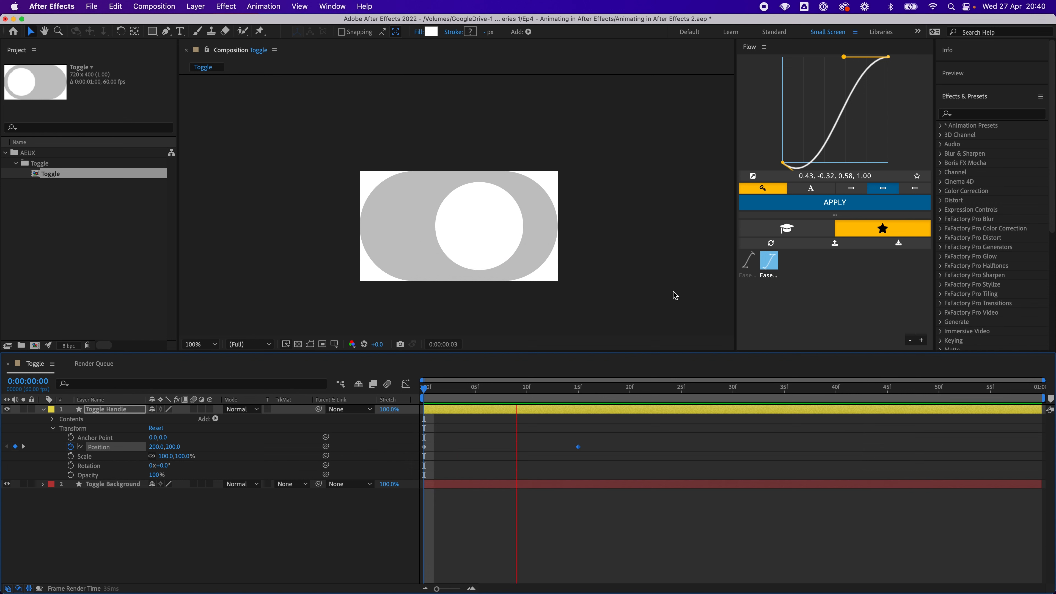
pyautogui.press('space')
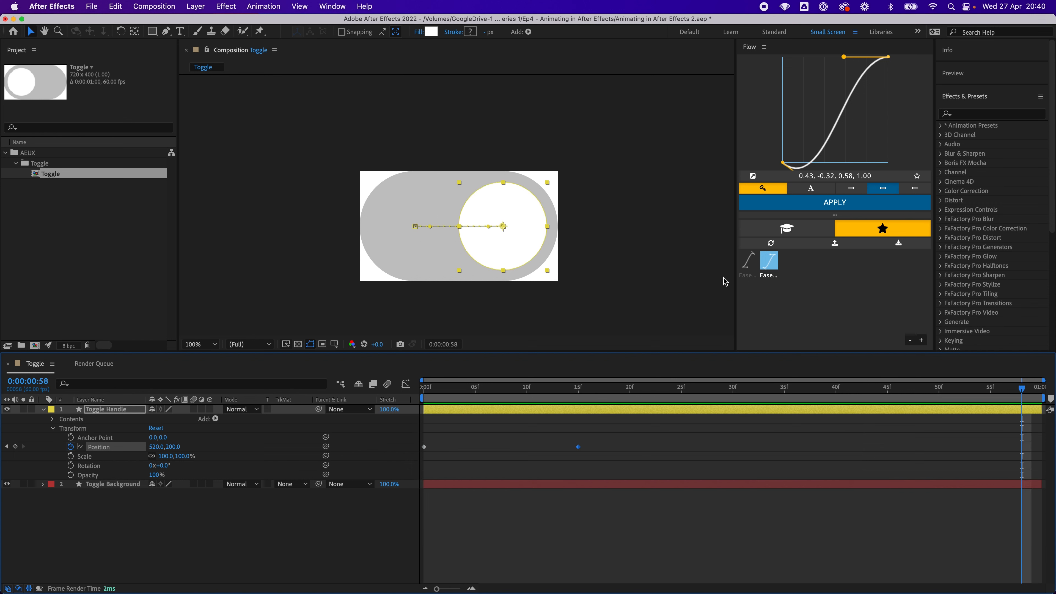
# Shorten the Toggle composition's duration to 0:00:00:15 and preview it.
pyautogui.press('super+k')
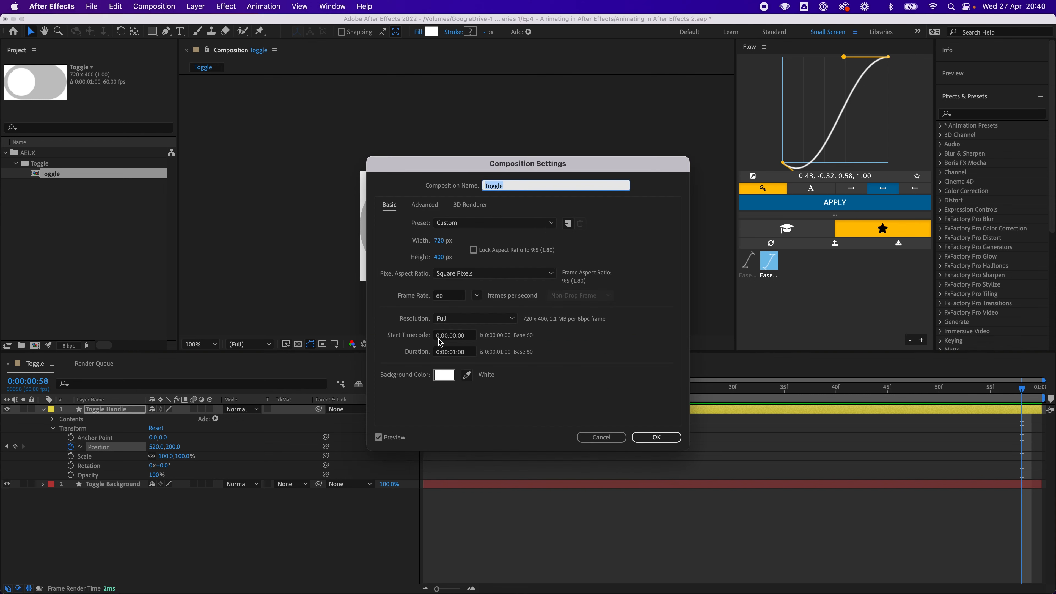
pyautogui.moveTo(460, 356); pyautogui.dragTo(465, 356)
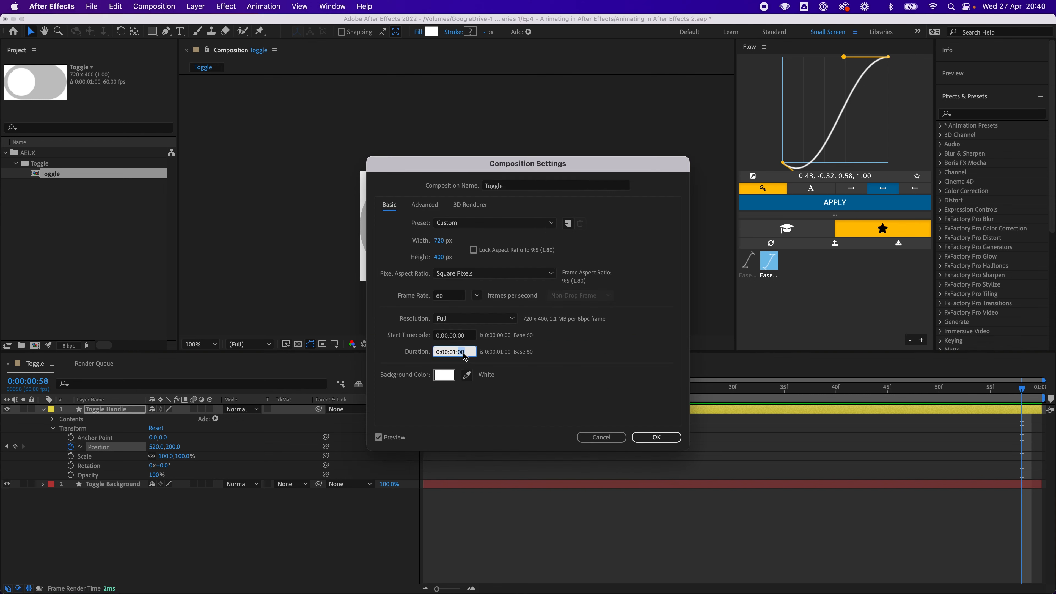
pyautogui.write('15')
pyautogui.click(660, 436)
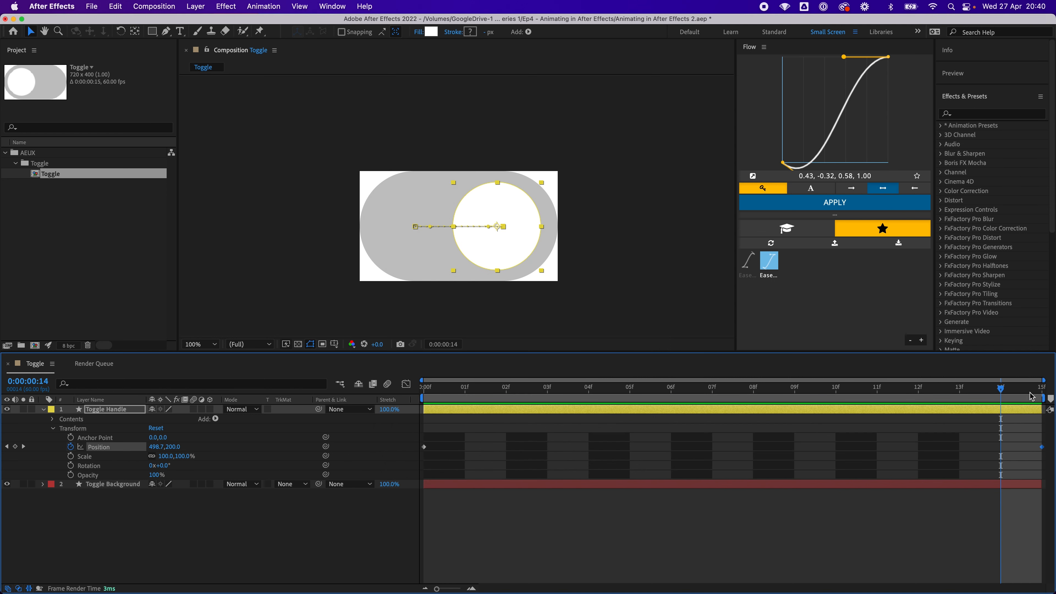
pyautogui.press('space')
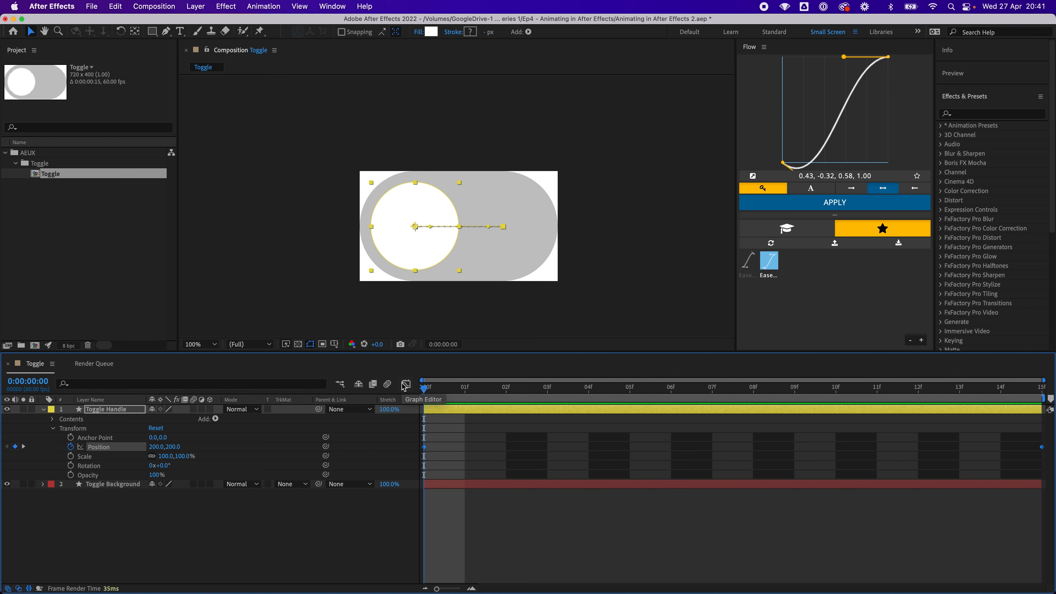
# Close the Flow panel and show the handle's Position curve in the Graph Editor.
pyautogui.click(764, 46)
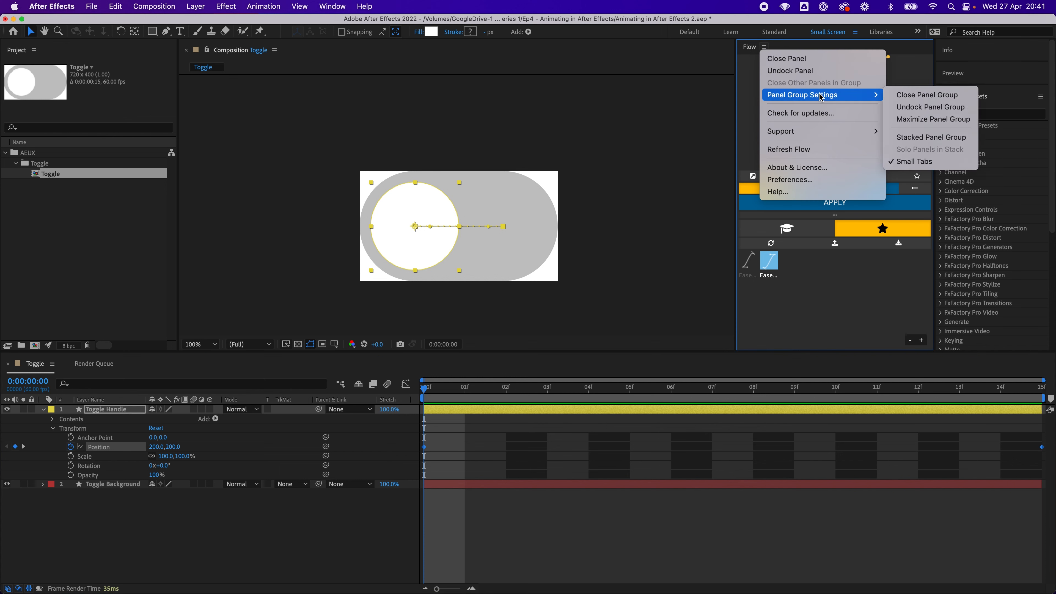
pyautogui.click(853, 59)
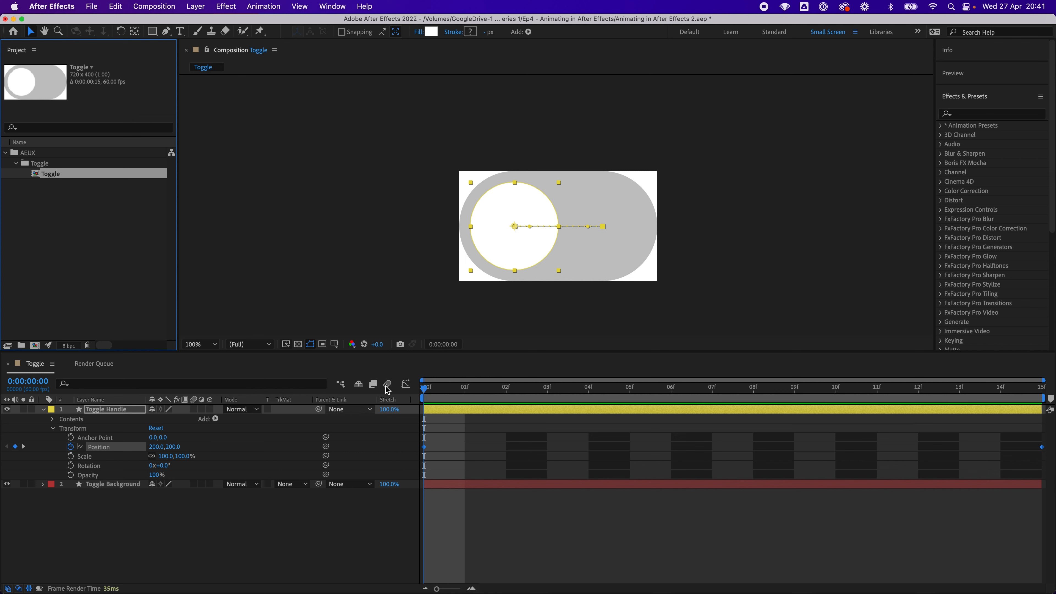
pyautogui.click(406, 384)
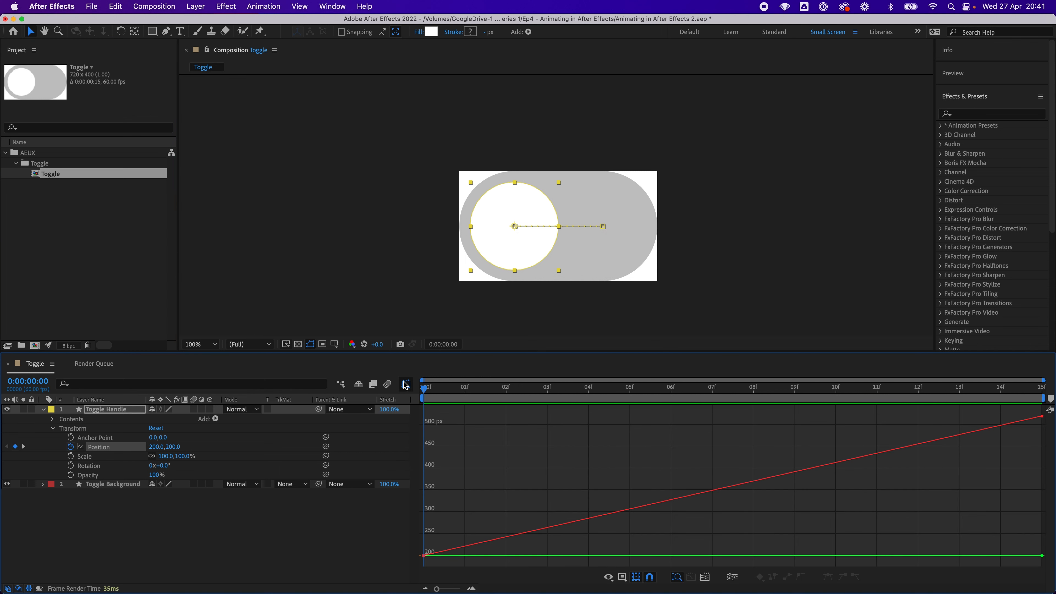
# Apply Easy Ease to both the start and end Position keyframes of the Toggle Handle.
pyautogui.click(423, 556)
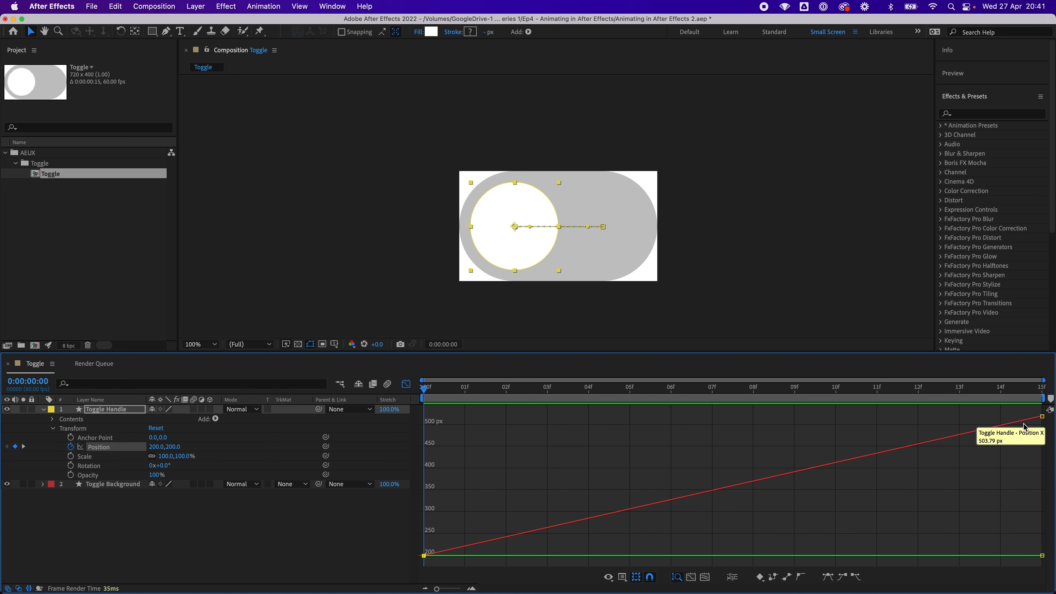
pyautogui.keyDown('shift'); pyautogui.click(1043, 416); pyautogui.keyUp('shift')
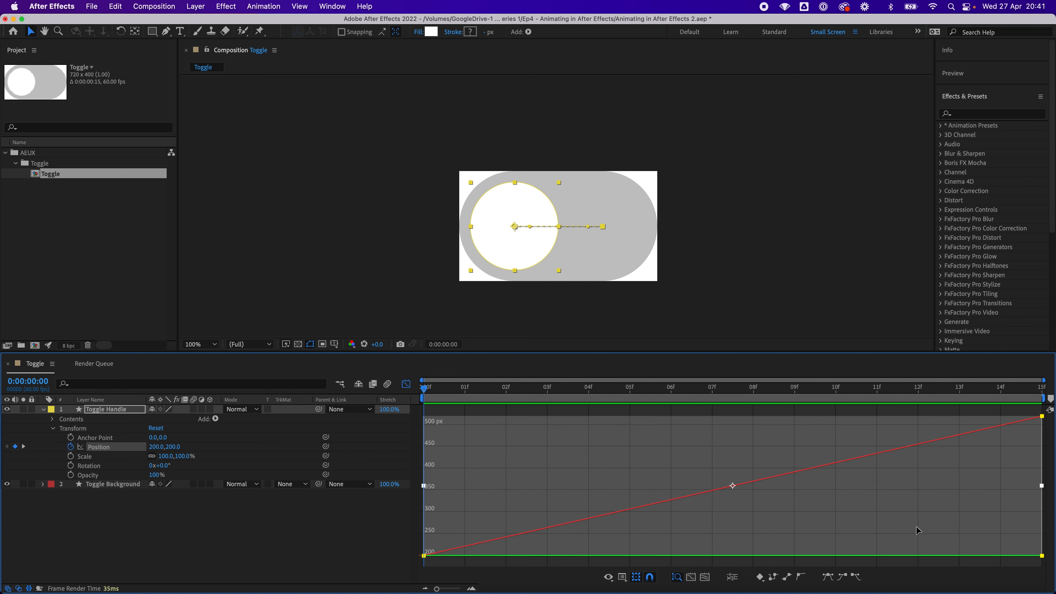
pyautogui.click(828, 576)
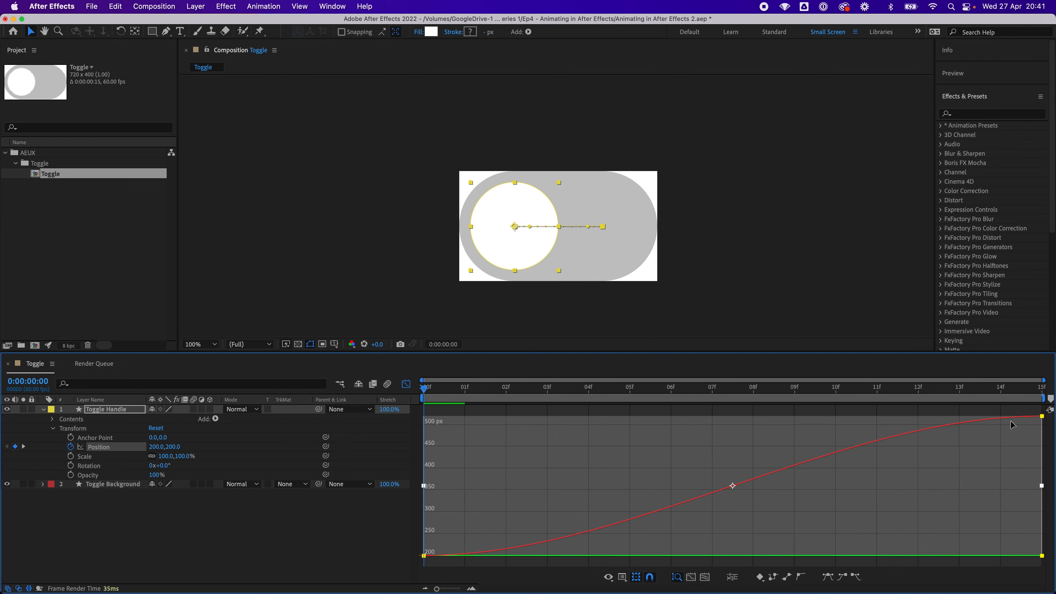
# Switch to Figma and close the prototype preview to return to the Micro Interactions Playground design file.
pyautogui.moveTo(326, 590)
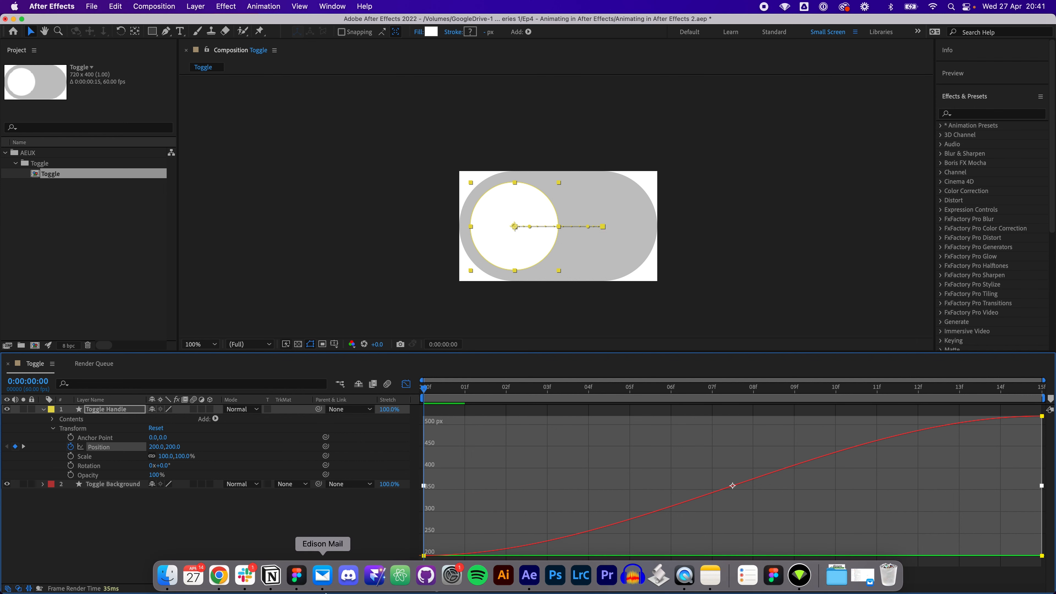
pyautogui.click(296, 575)
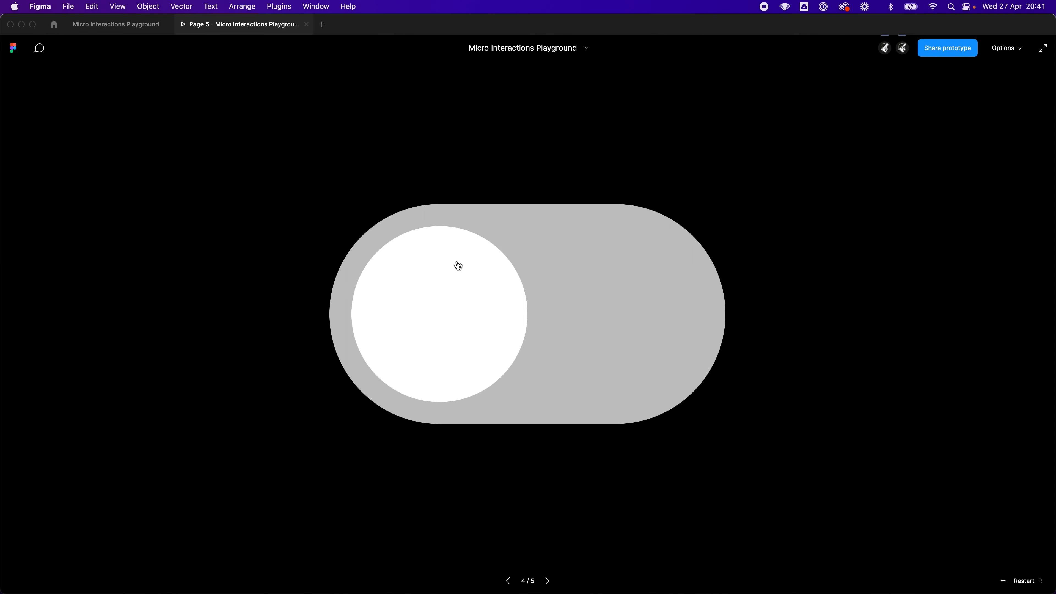
pyautogui.click(308, 24)
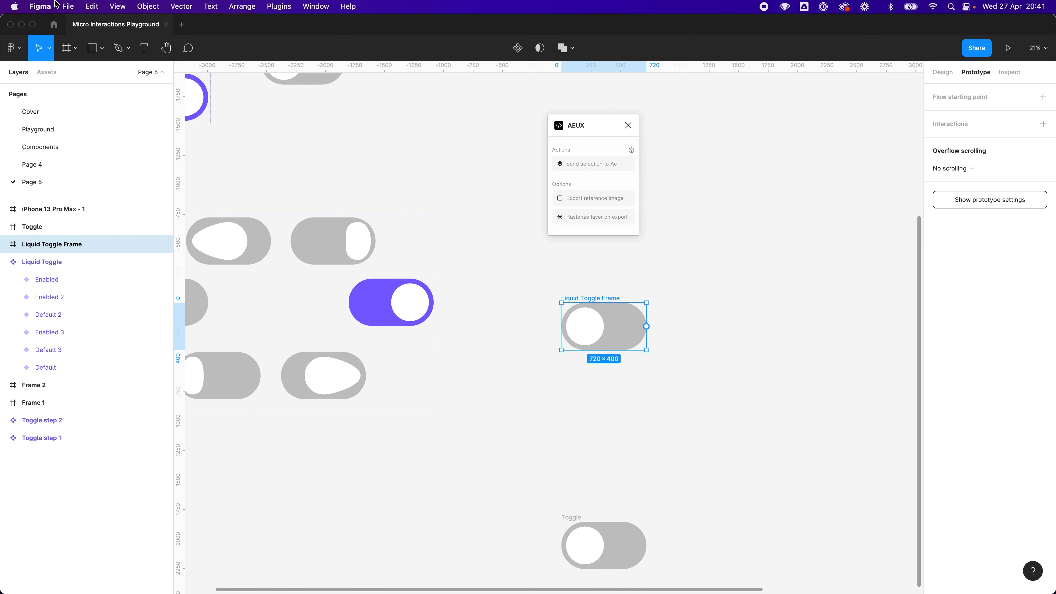
# Open the click interaction of the Default variant in the Liquid Toggle component.
pyautogui.click(452, 209)
pyautogui.moveTo(356, 142); pyautogui.dragTo(554, 167)
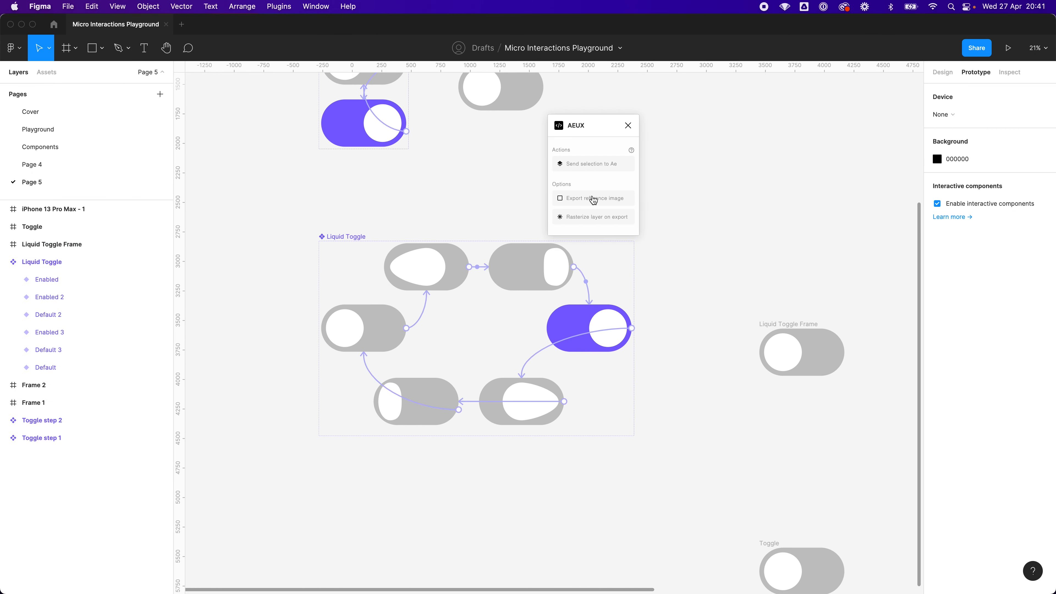
pyautogui.moveTo(594, 203); pyautogui.dragTo(557, 249)
pyautogui.click(398, 428)
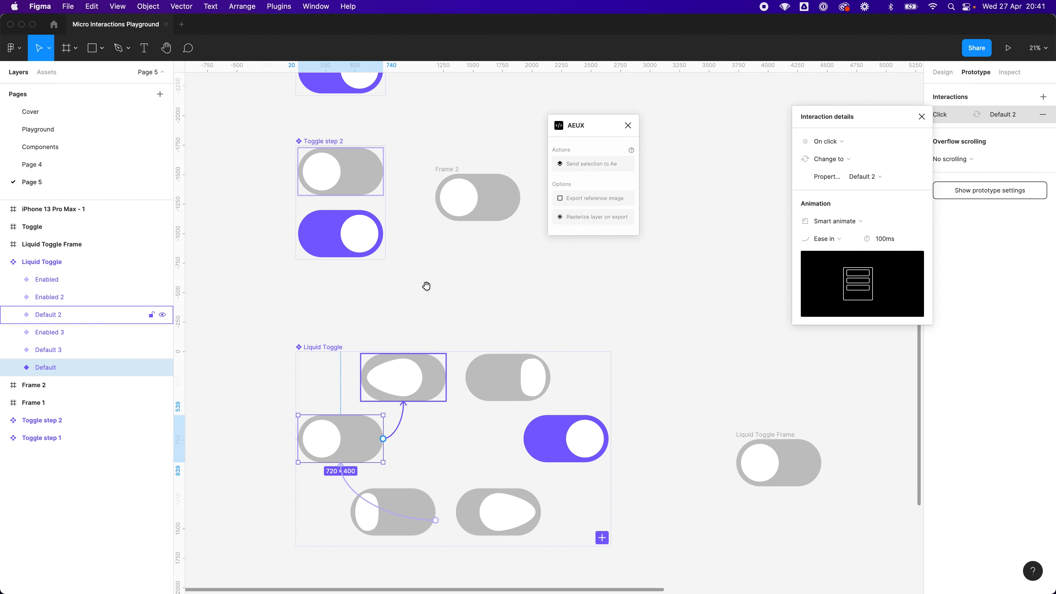
pyautogui.moveTo(424, 285); pyautogui.dragTo(522, 198)
# Switch the Default variant's Ease in animation to Custom easing to examine its curve.
pyautogui.click(833, 240)
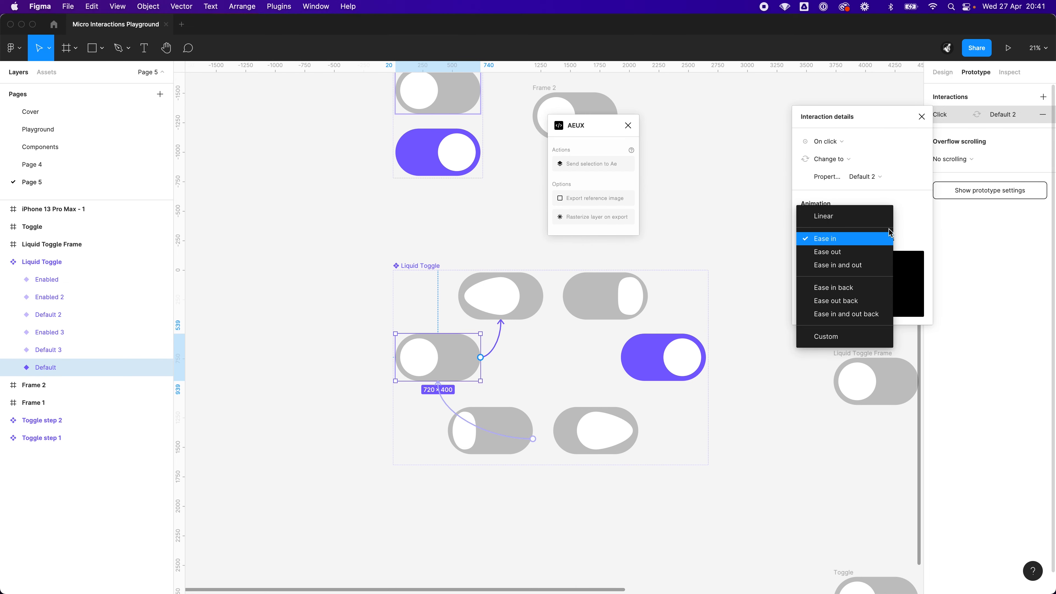
pyautogui.click(848, 241)
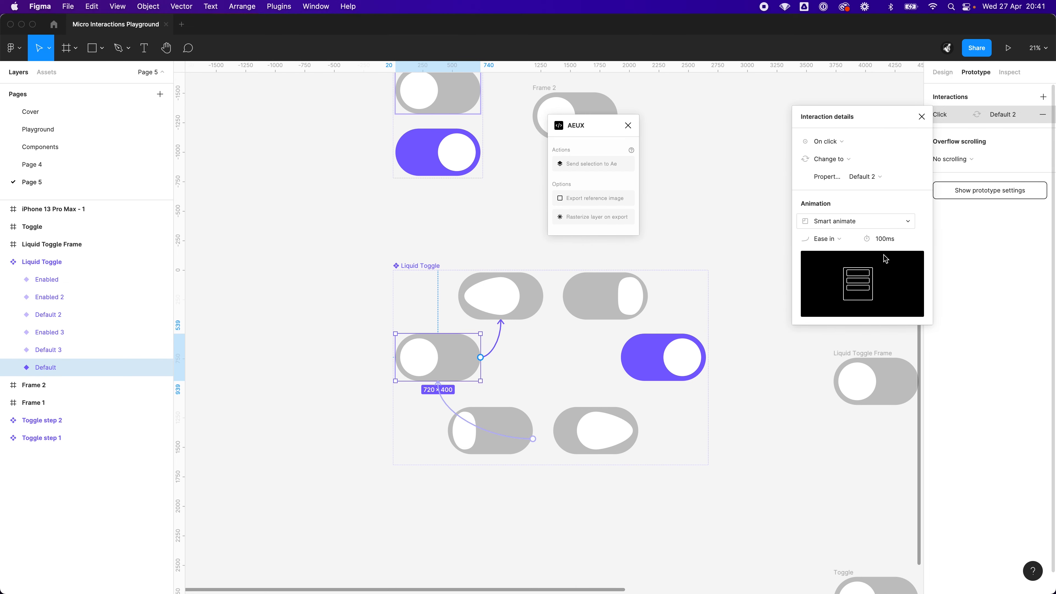
pyautogui.click(810, 240)
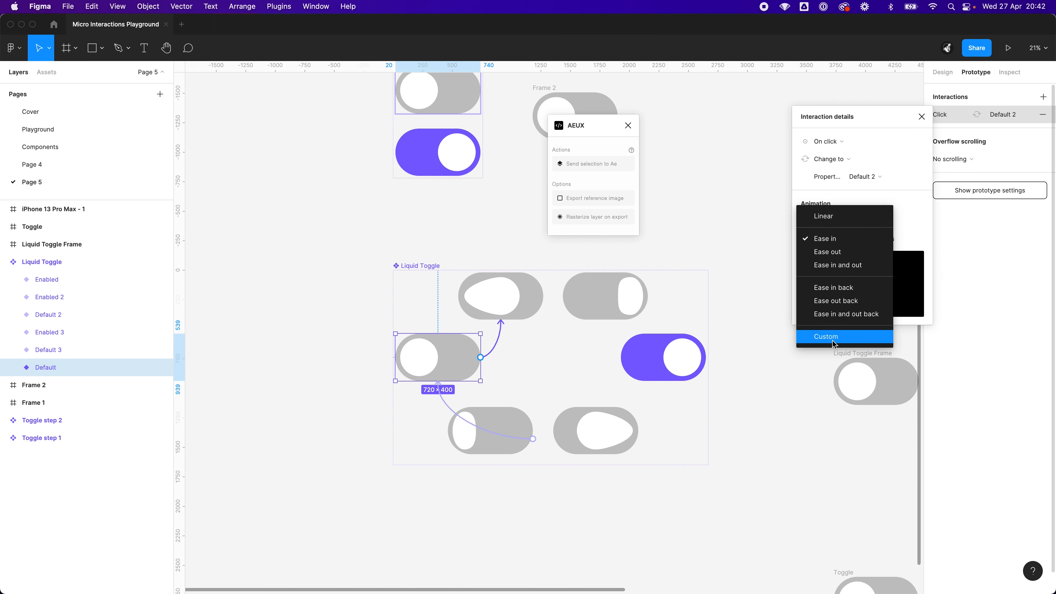
pyautogui.click(846, 339)
# Set the interaction's easing to Ease in and out and convert it to Custom to show its curve.
pyautogui.click(829, 238)
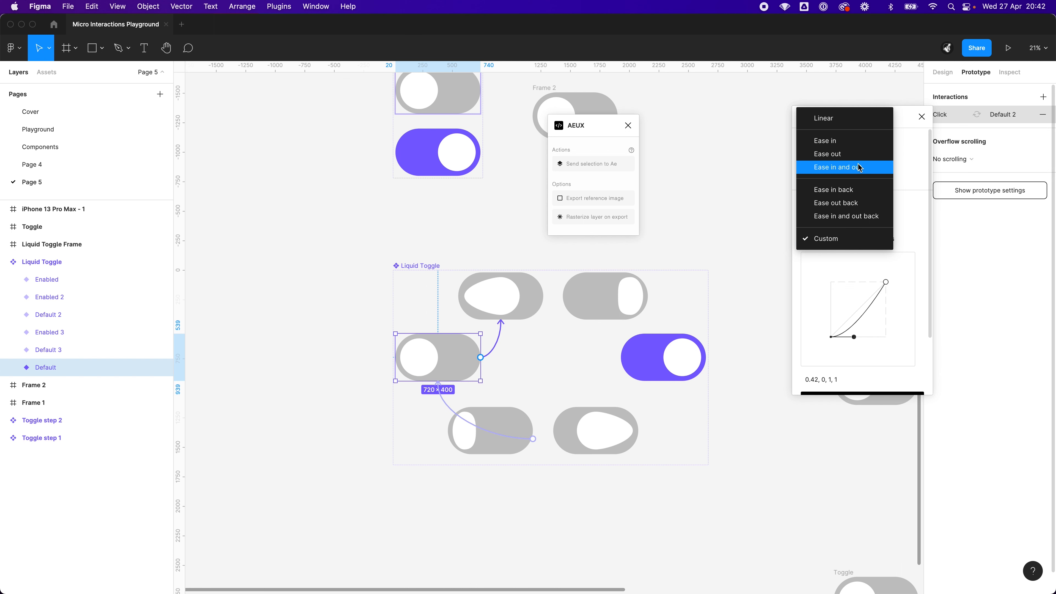
pyautogui.click(866, 169)
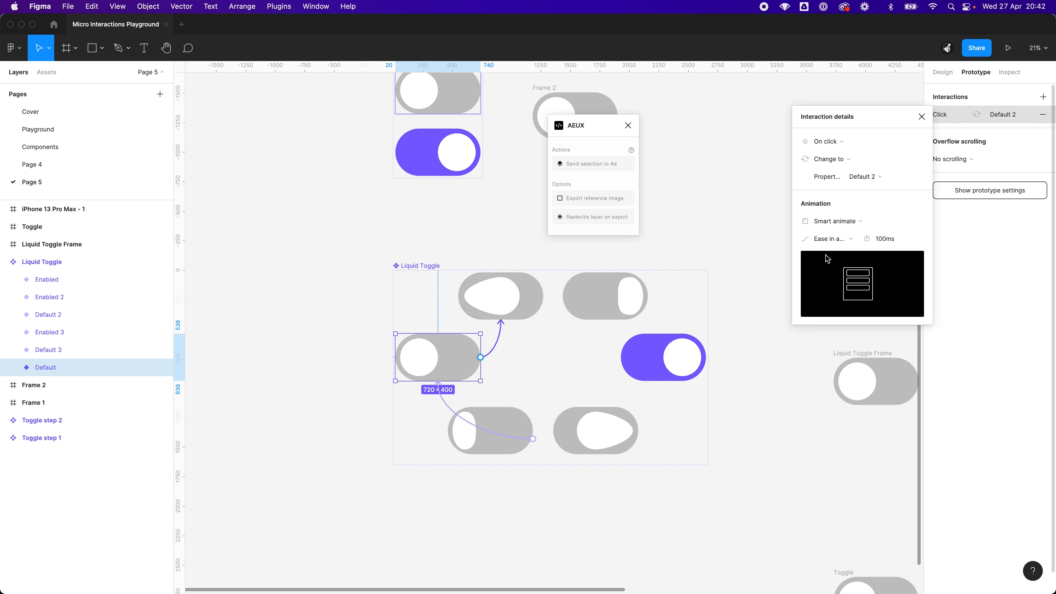
pyautogui.click(826, 241)
pyautogui.click(826, 309)
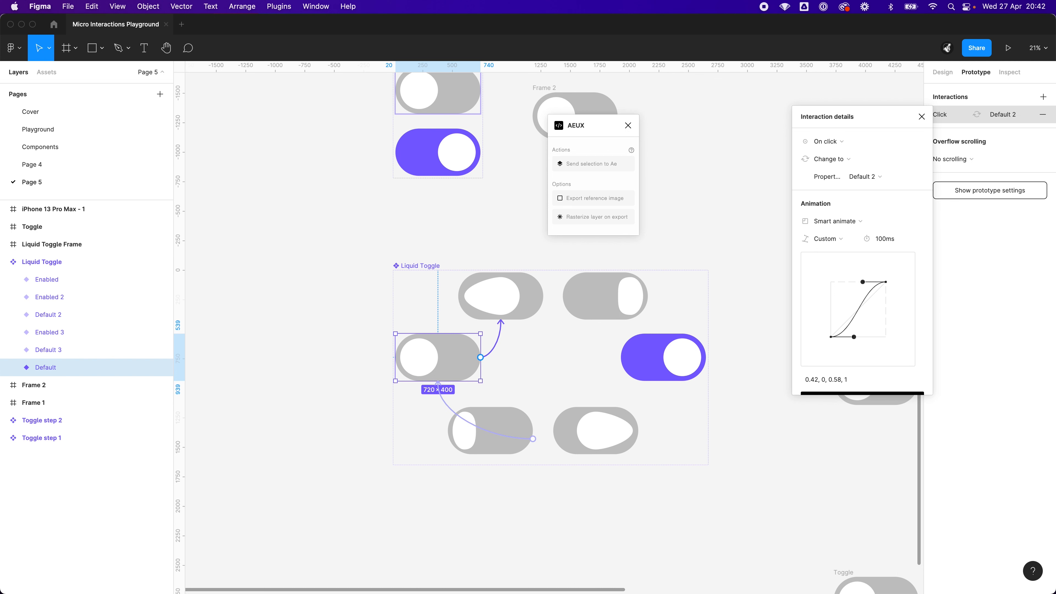
# Switch back to After Effects and preview the Toggle animation from the first frame.
pyautogui.moveTo(319, 575)
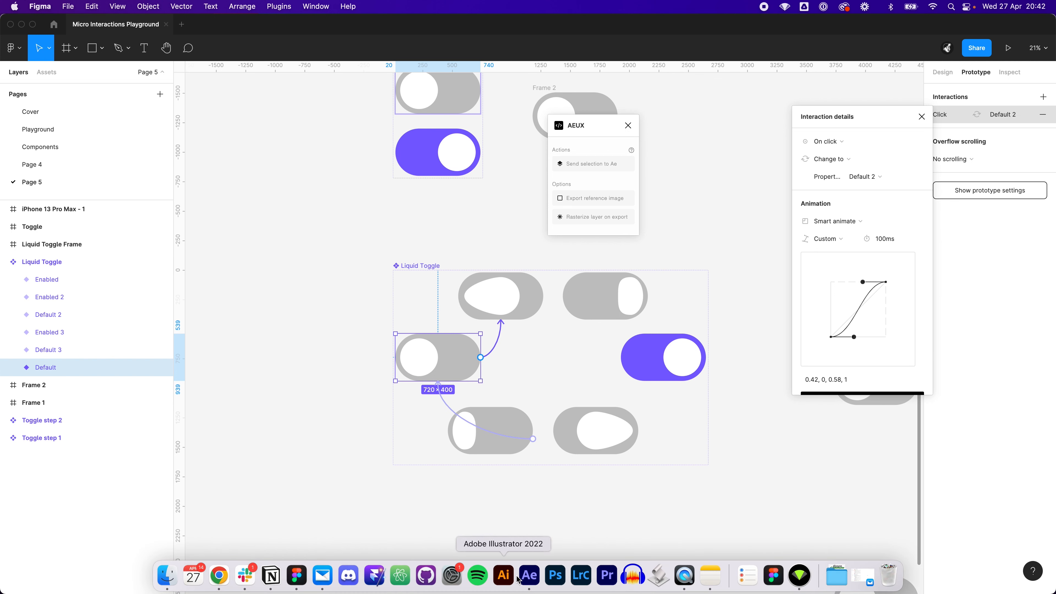
pyautogui.click(528, 575)
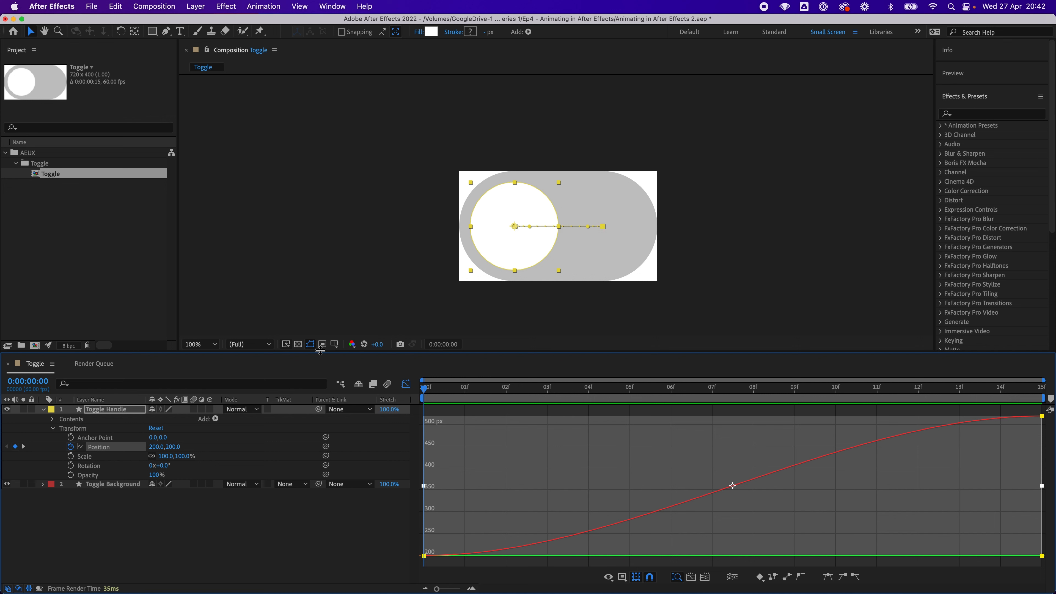
pyautogui.click(505, 337)
pyautogui.press('space')
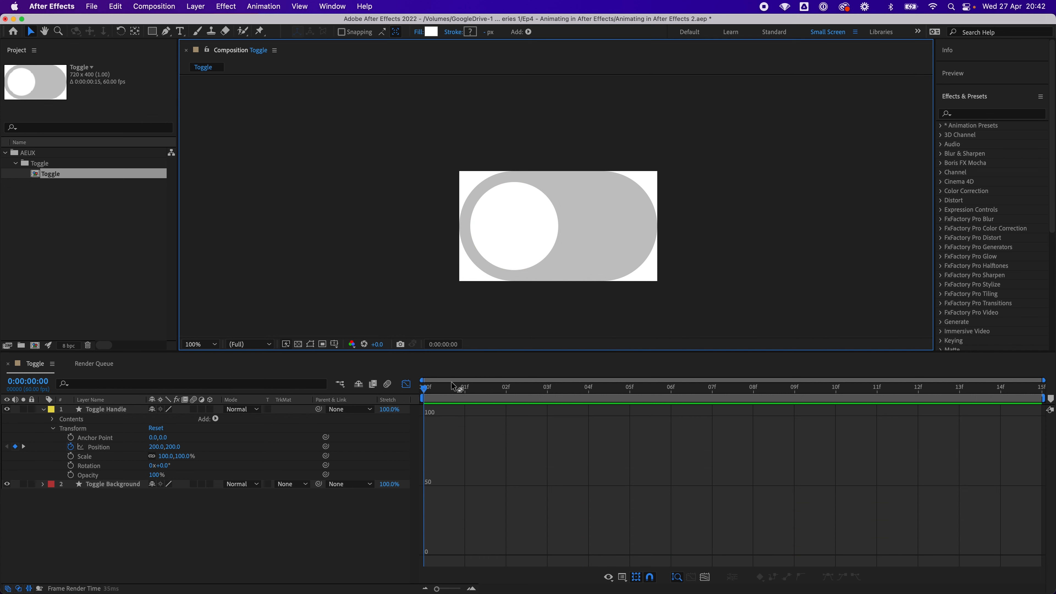
pyautogui.moveTo(603, 389); pyautogui.dragTo(420, 391)
pyautogui.press('space')
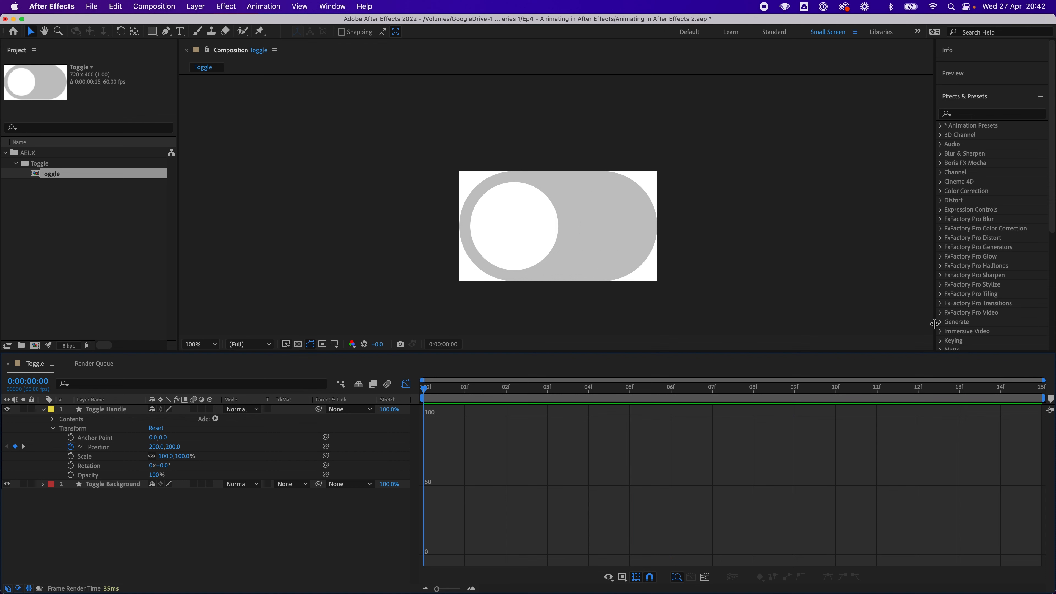
# Set the Toggle composition's duration to 0:00:00:30.
pyautogui.press('super+k')
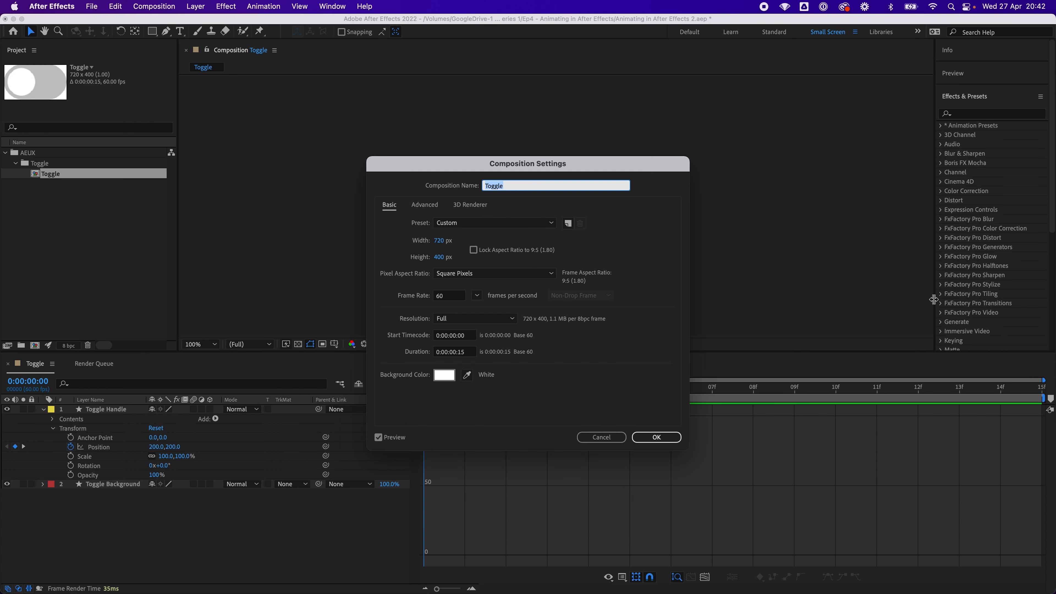
pyautogui.click(462, 352)
pyautogui.write('30')
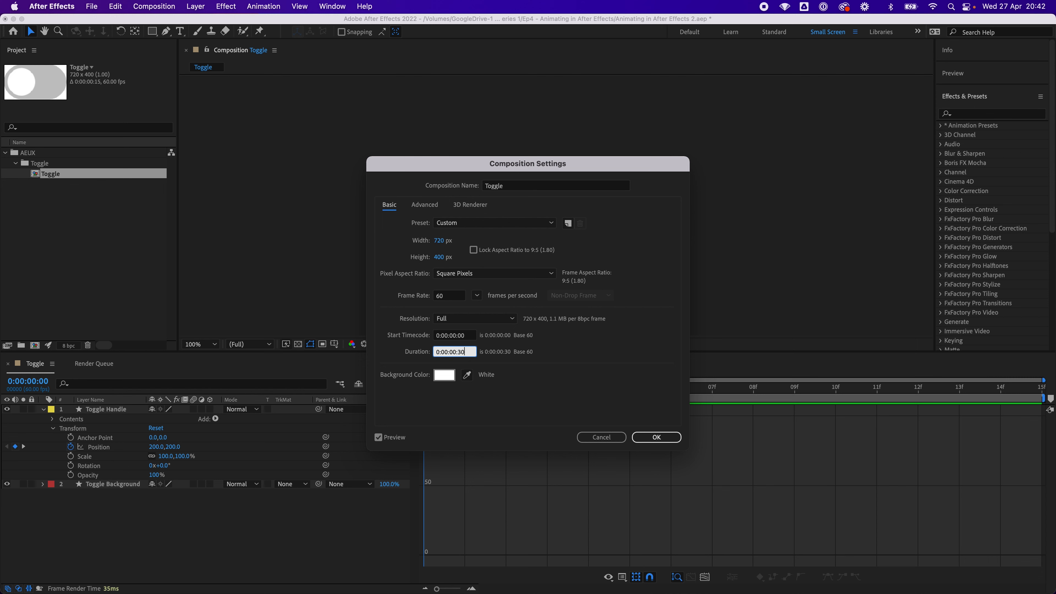
pyautogui.press('Return')
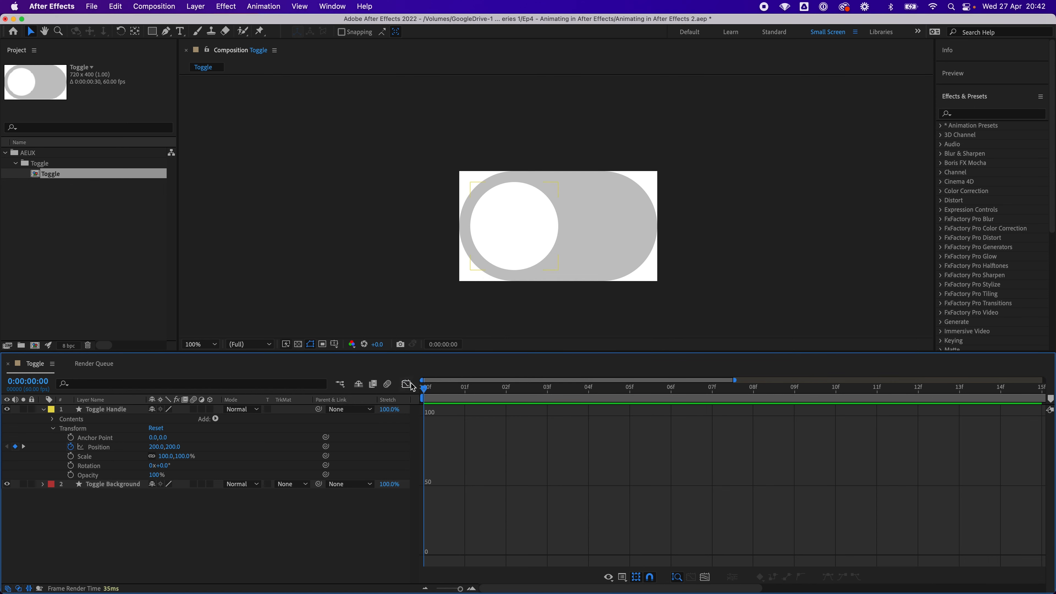
# Hide the Graph Editor to show the layer bars and preview the lengthened composition.
pyautogui.click(406, 384)
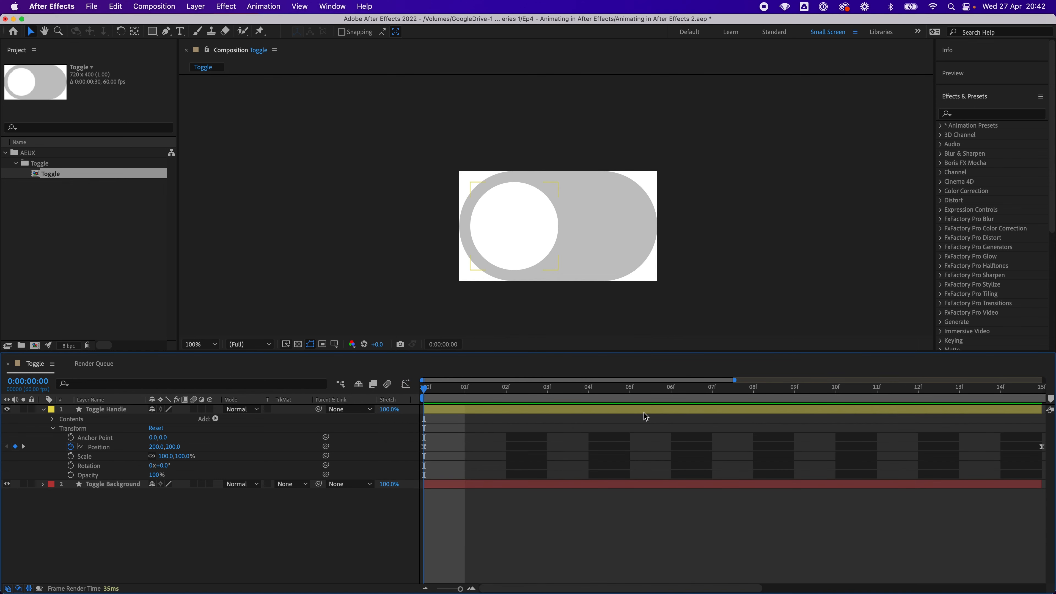
pyautogui.press('space')
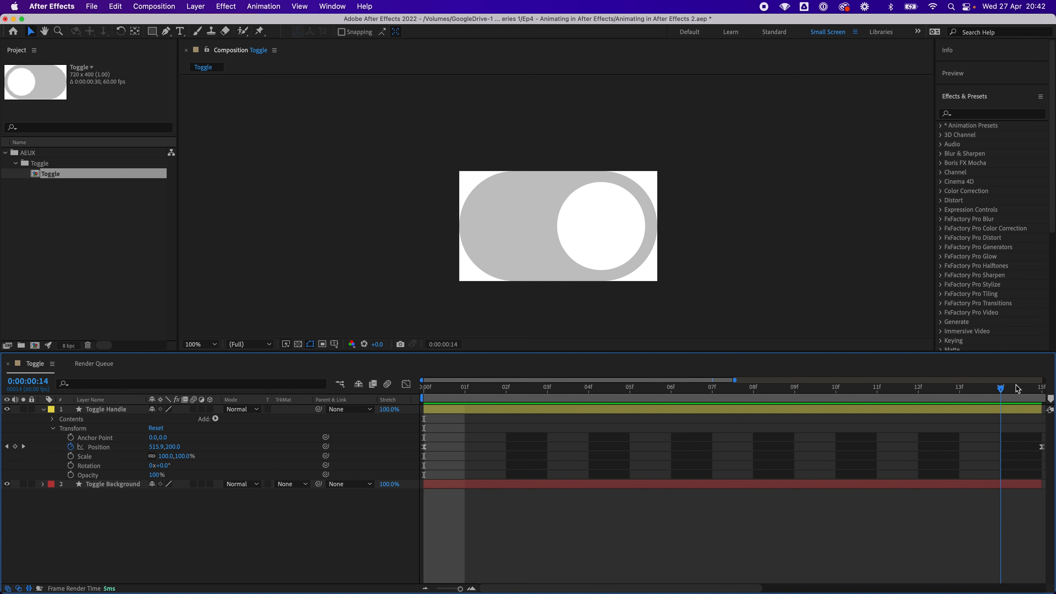
pyautogui.press('space')
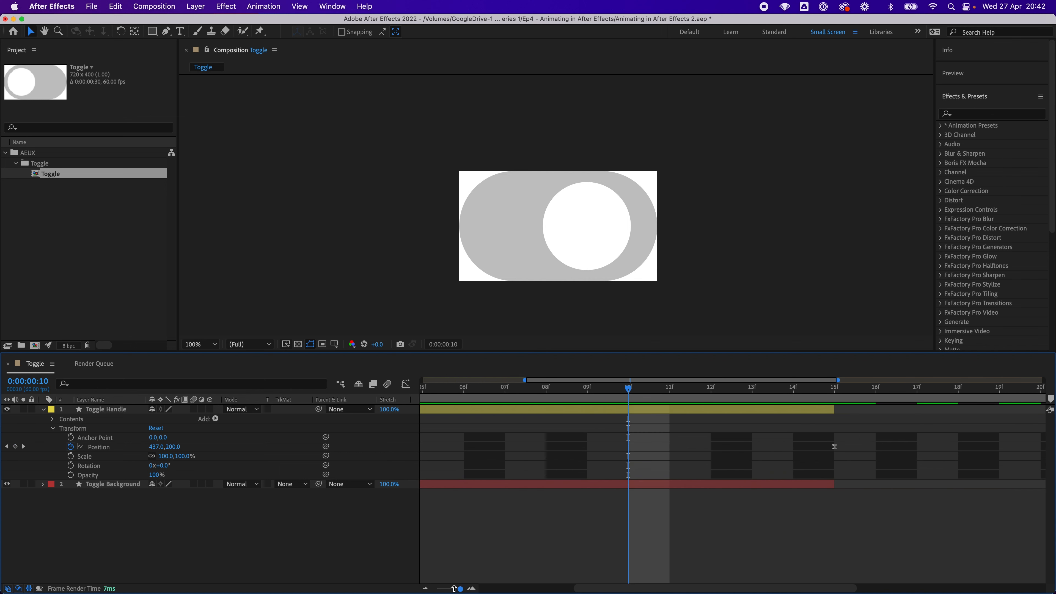
# Extend the Toggle Handle and Toggle Background layers to the composition's end at frame 30.
pyautogui.moveTo(454, 588); pyautogui.dragTo(398, 587)
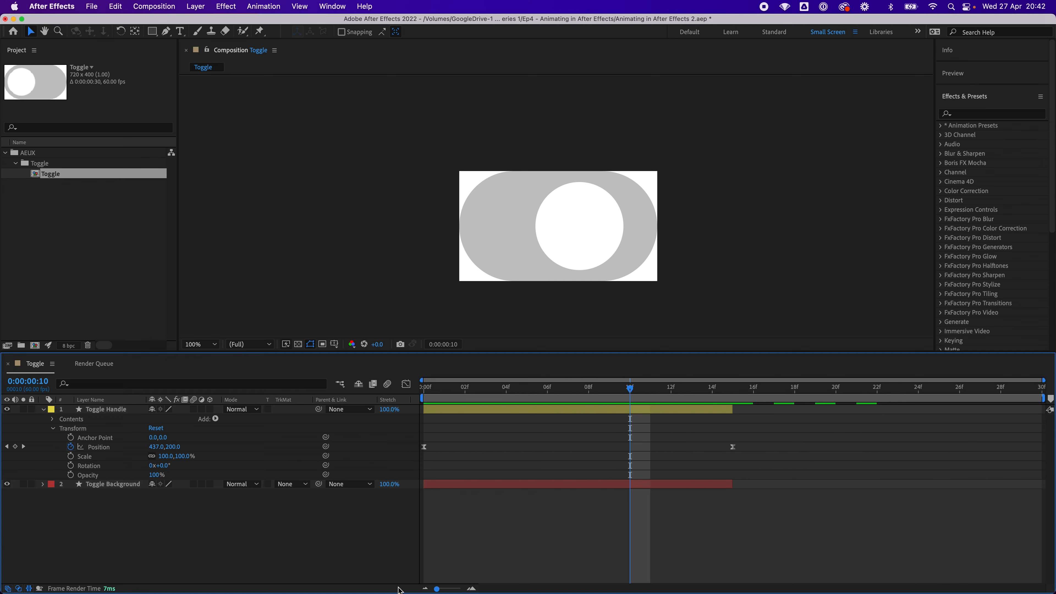
pyautogui.click(715, 408)
pyautogui.keyDown('shift'); pyautogui.click(729, 485); pyautogui.keyUp('shift')
pyautogui.moveTo(899, 481); pyautogui.dragTo(1045, 475)
# Move the Toggle Handle's end Position keyframe to frame 30 and preview the slower motion.
pyautogui.click(733, 447)
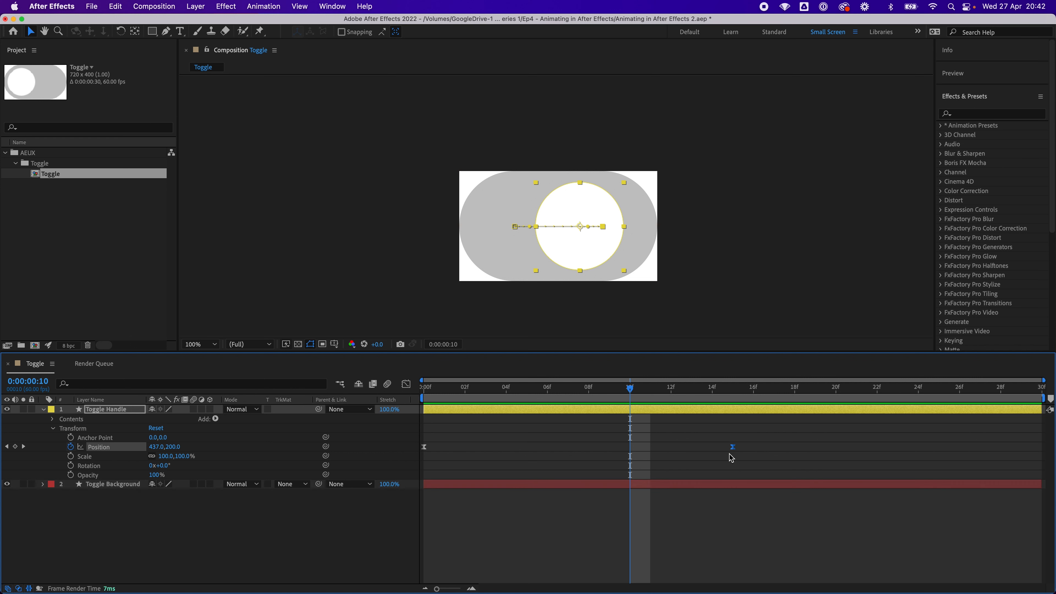
pyautogui.moveTo(734, 448); pyautogui.dragTo(1042, 448)
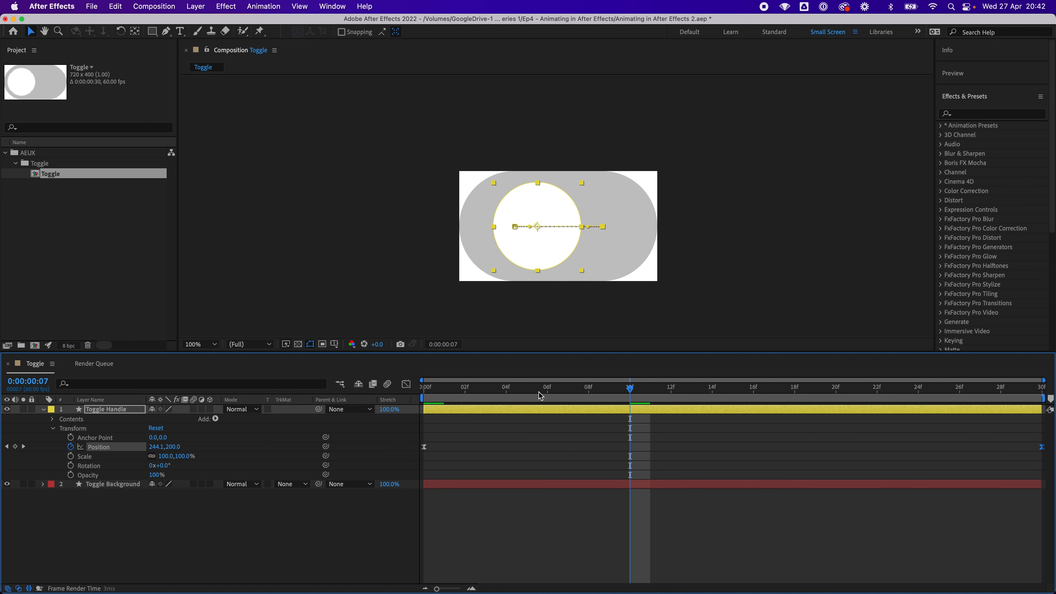
pyautogui.press('space')
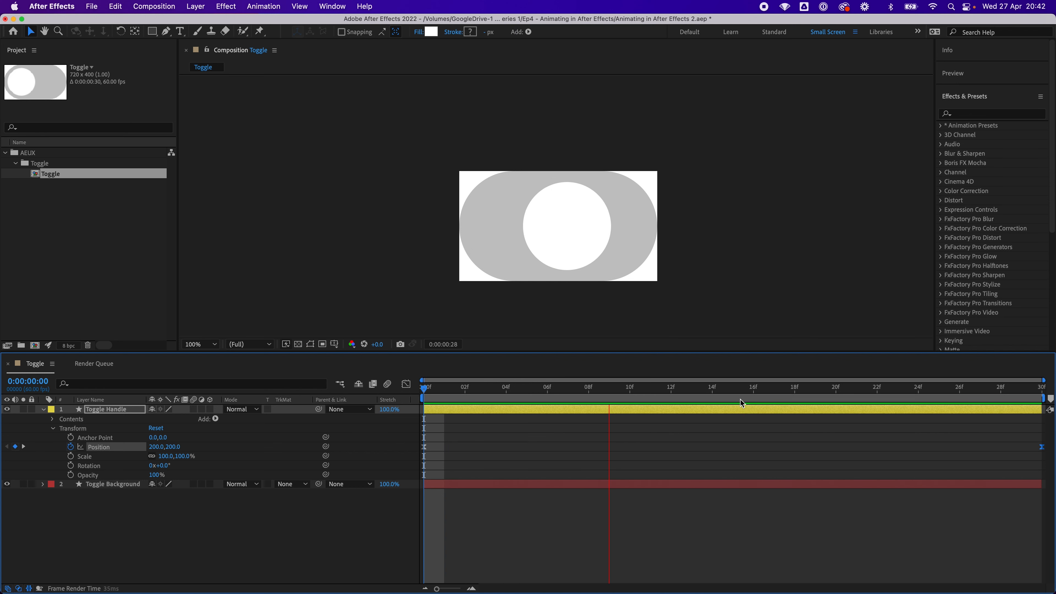
pyautogui.press('space')
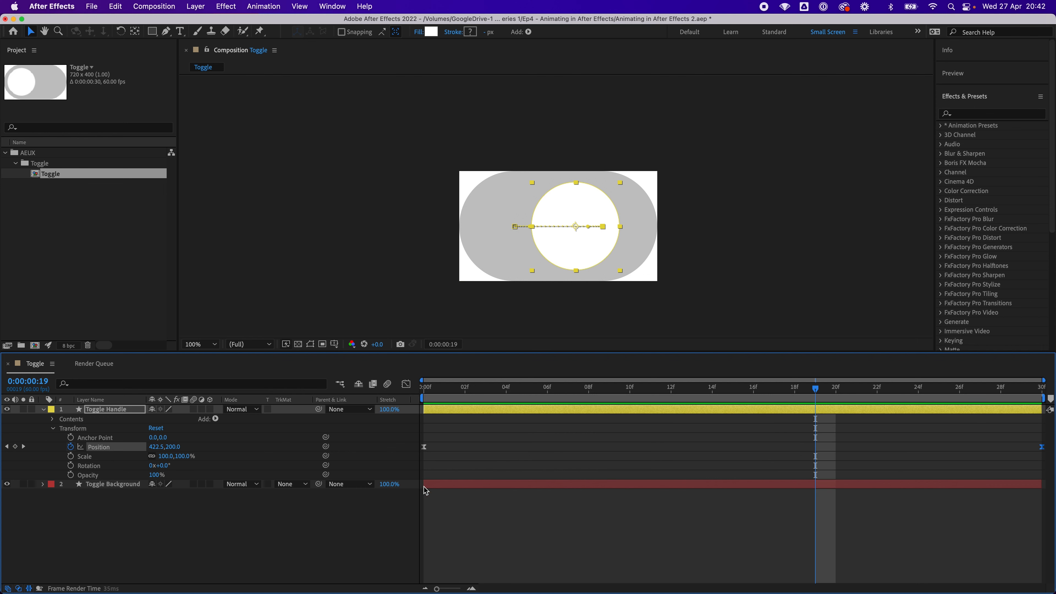
# Show the Position curve in the Graph Editor, convert both keyframes to linear and preview the motion.
pyautogui.click(406, 383)
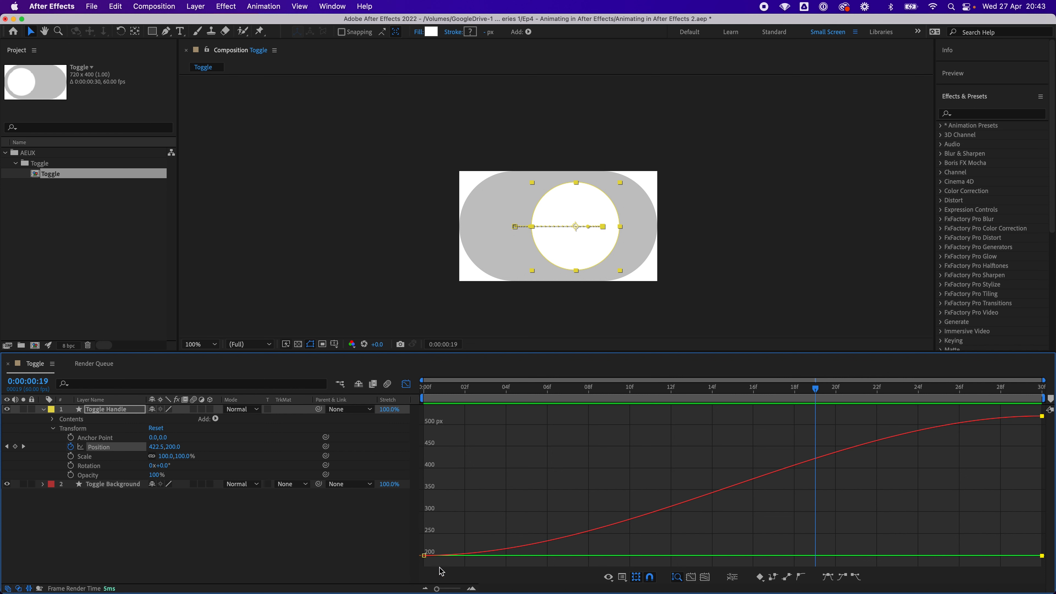
pyautogui.click(424, 555)
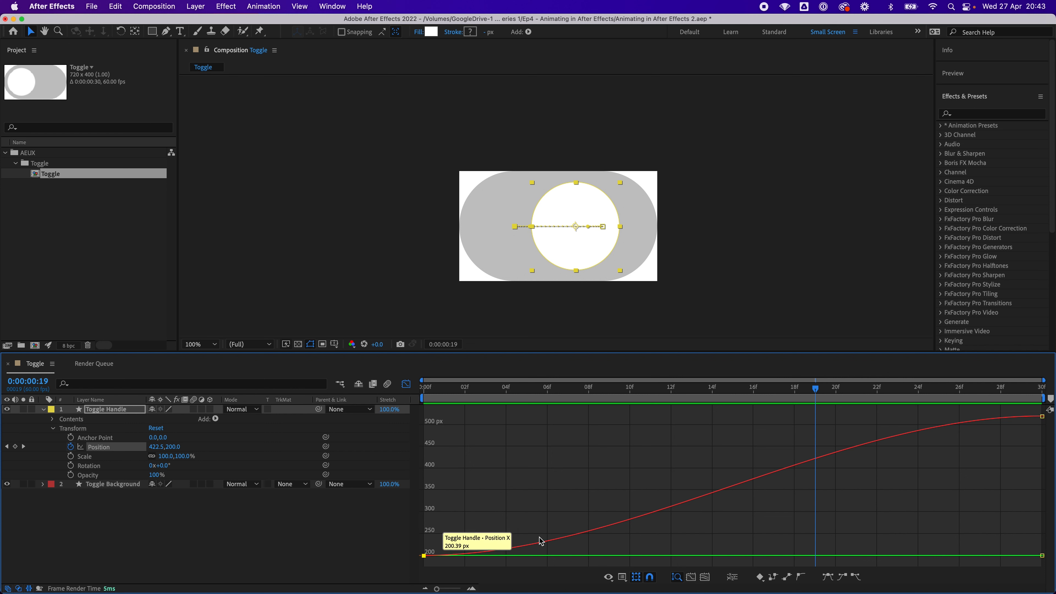
pyautogui.click(965, 421)
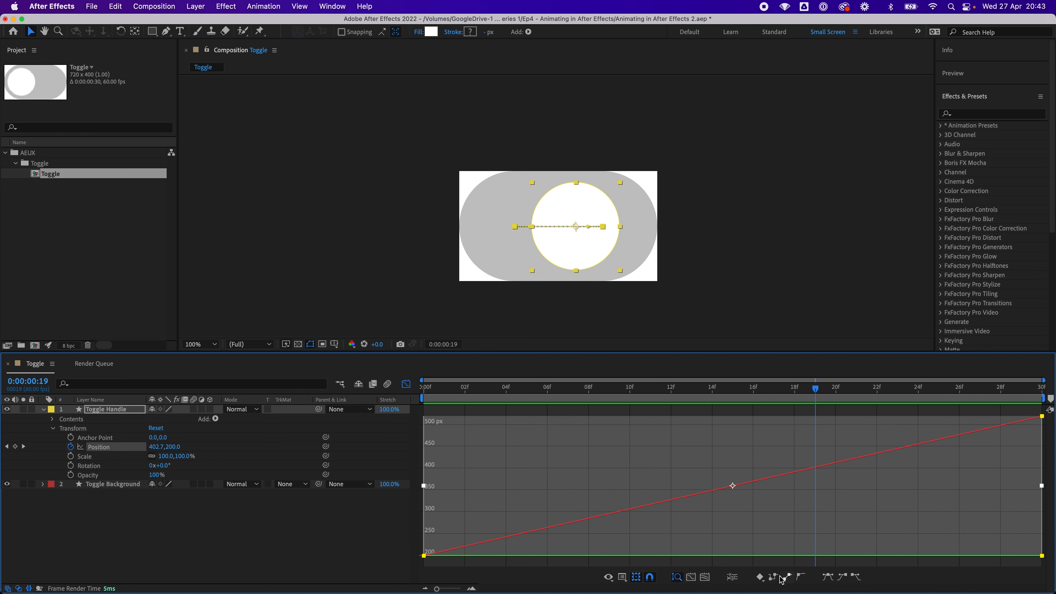
pyautogui.click(423, 388)
pyautogui.press('space')
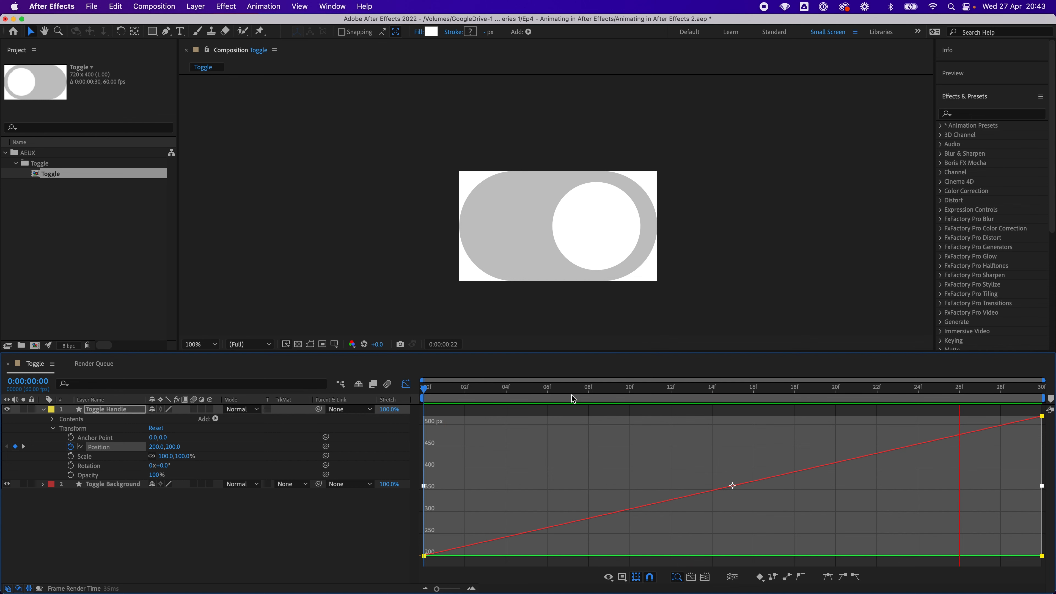
# Reapply Easy Ease to both Toggle Handle Position keyframes and preview the animation from the first frame.
pyautogui.click(526, 388)
pyautogui.moveTo(516, 391); pyautogui.dragTo(424, 387)
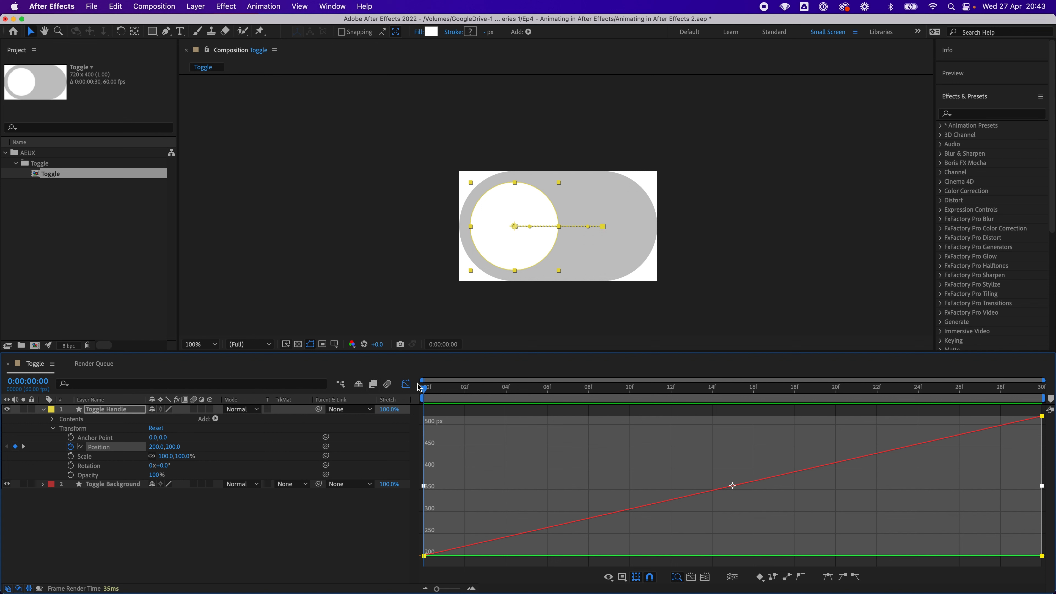
pyautogui.click(831, 579)
pyautogui.press('space')
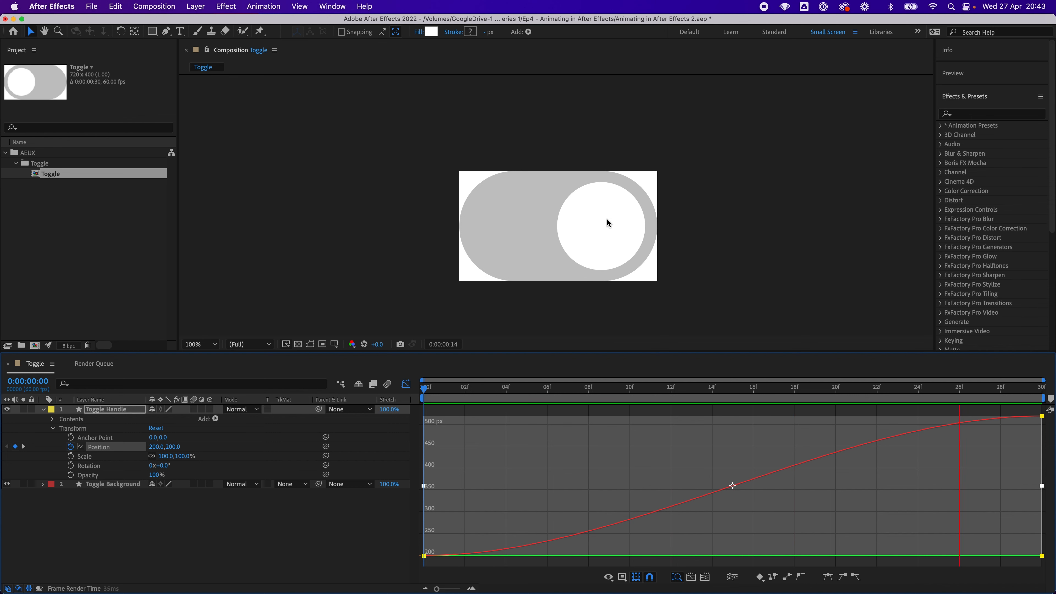
pyautogui.press('space')
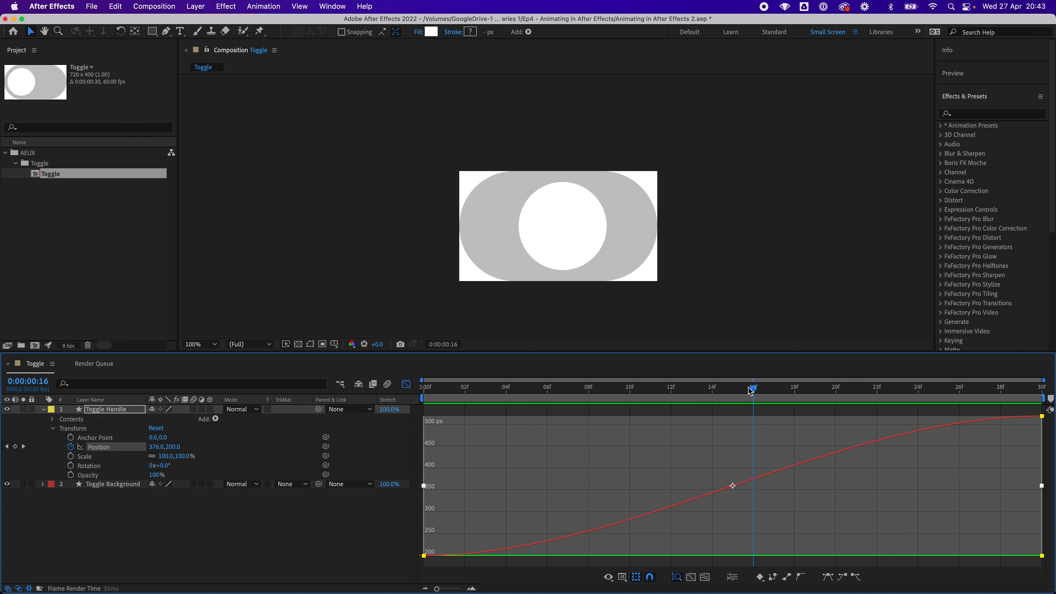
# Scrub and replay the eased handle motion, return to the first frame and collapse the Toggle Handle layer's properties.
pyautogui.moveTo(750, 391); pyautogui.dragTo(568, 391)
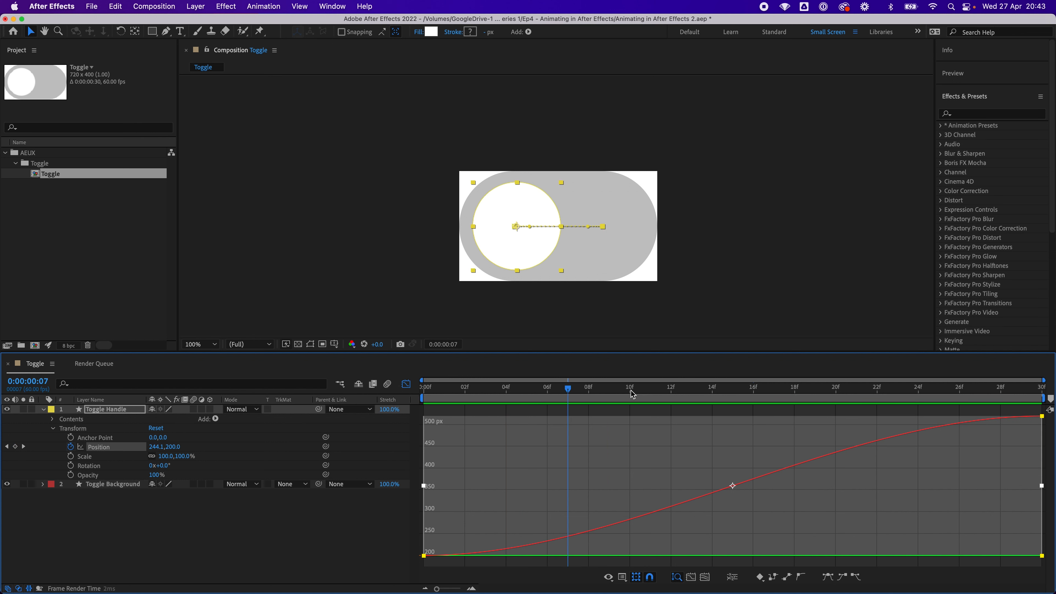
pyautogui.press('space')
pyautogui.press('space')
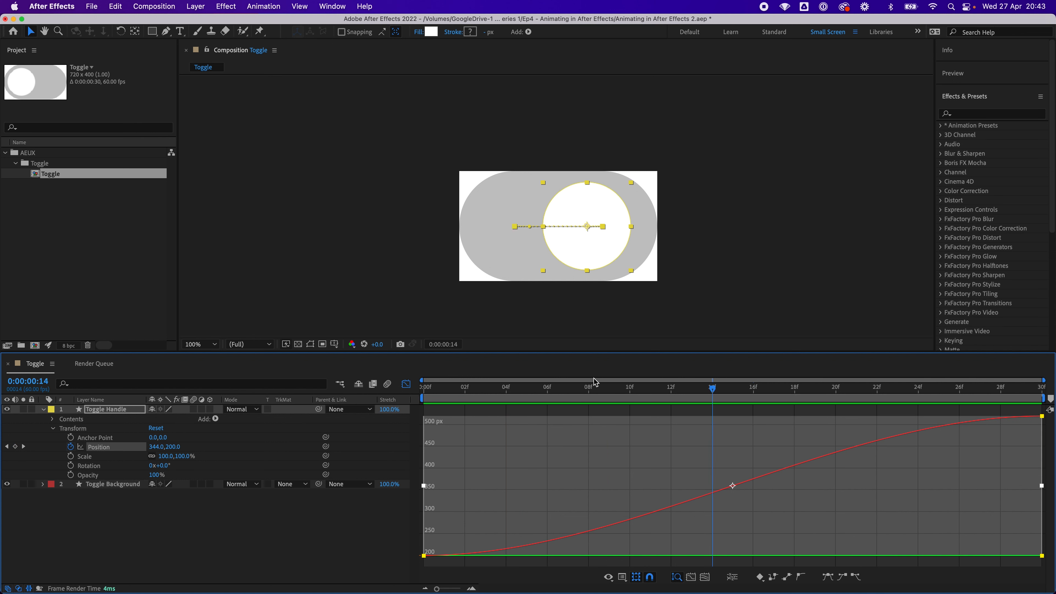
pyautogui.press('space')
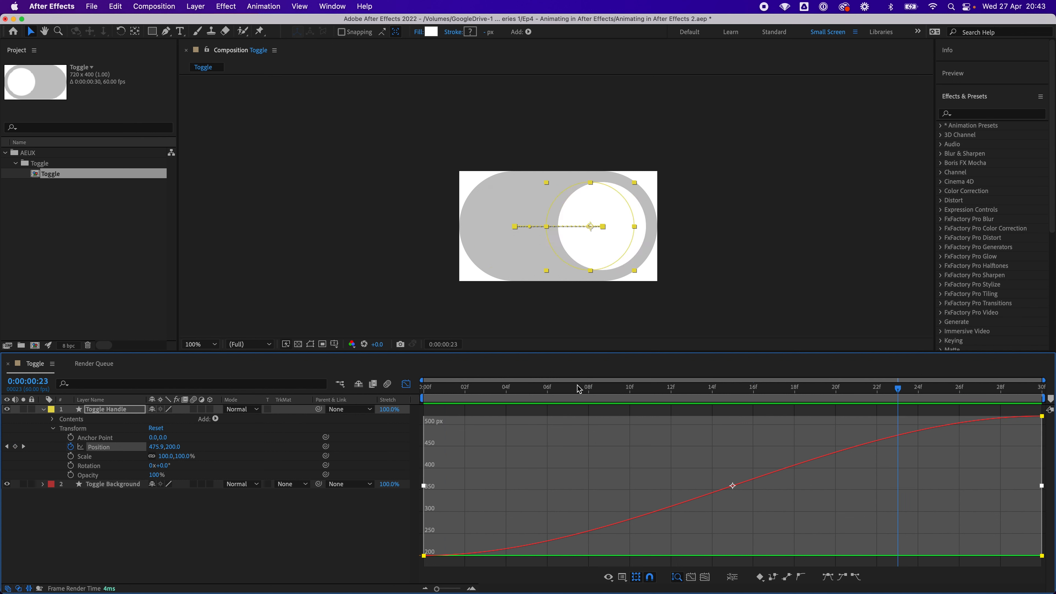
pyautogui.moveTo(580, 389); pyautogui.dragTo(362, 397)
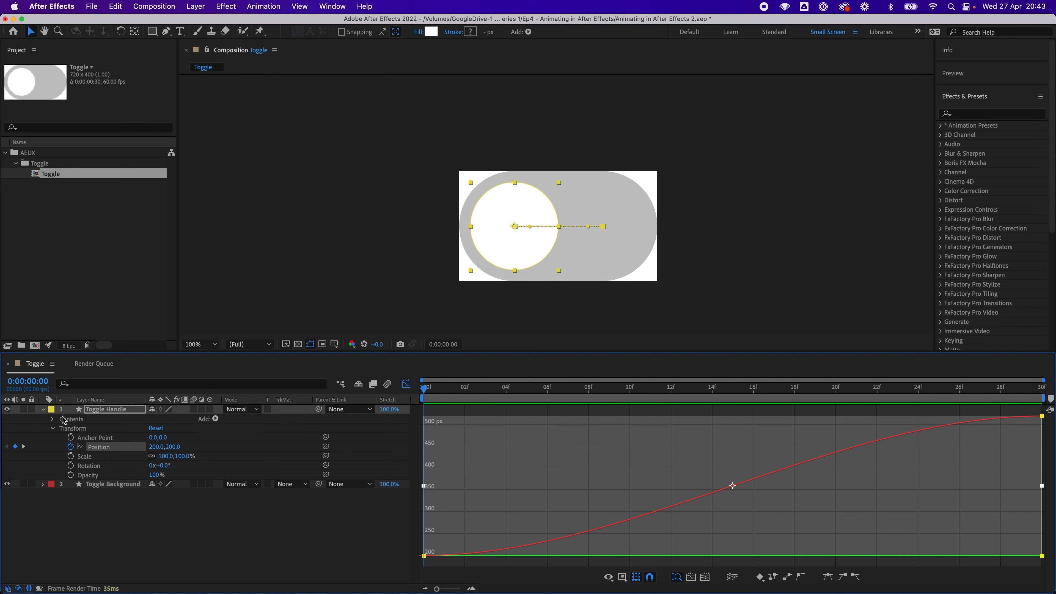
pyautogui.click(43, 409)
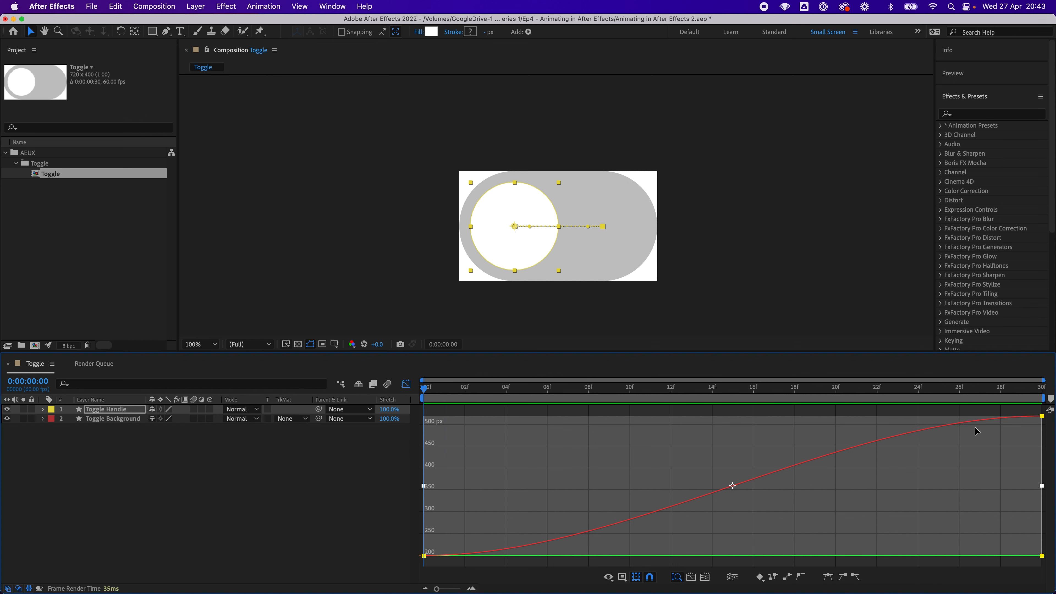
# Leave the Graph Editor for the layer bar view, then scrub and play the eased handle motion through frame 29.
pyautogui.click(406, 383)
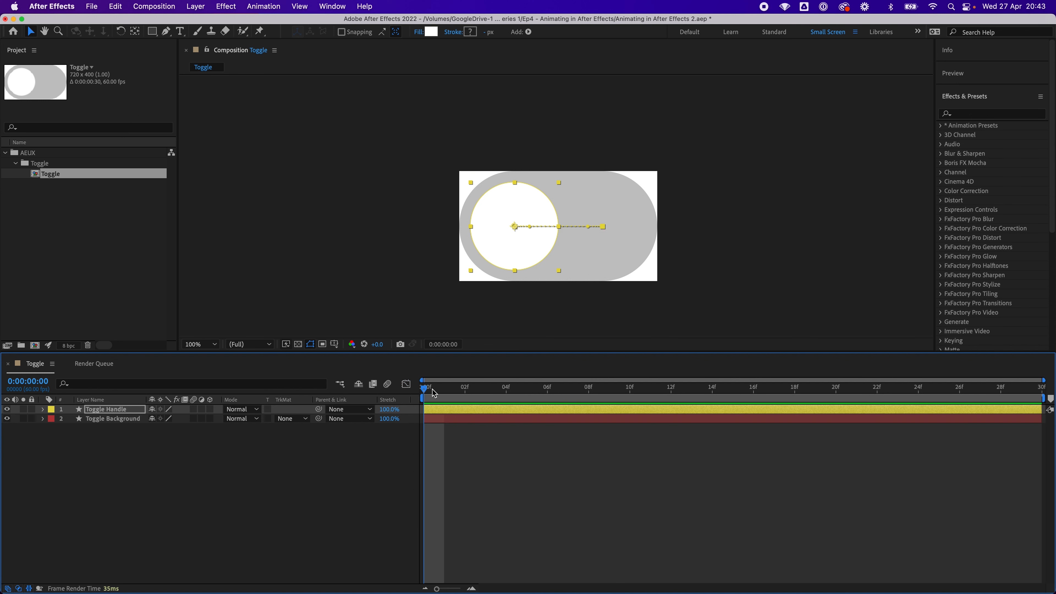
pyautogui.moveTo(431, 392); pyautogui.dragTo(1045, 396)
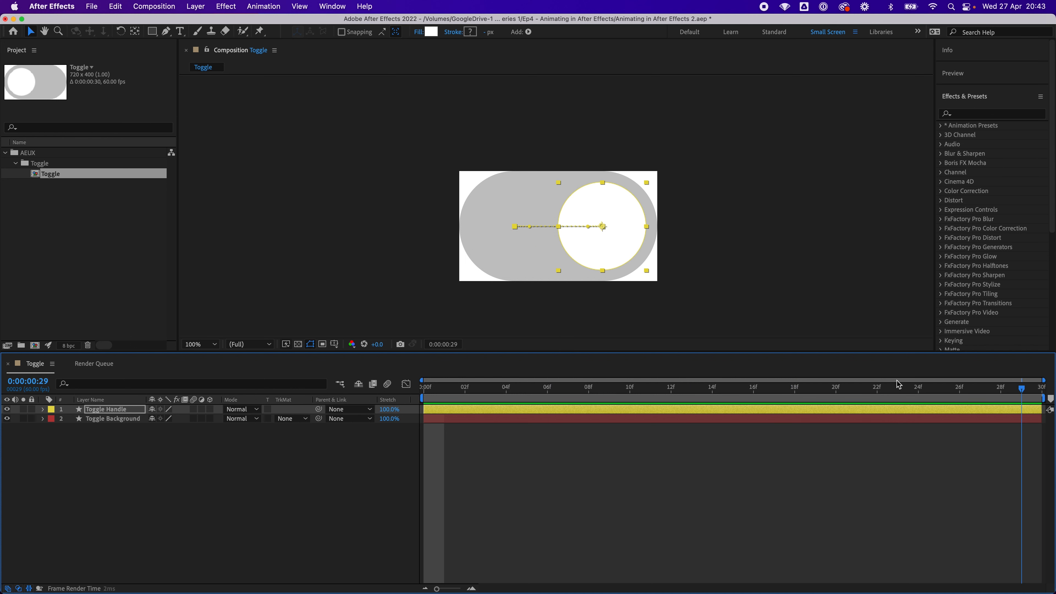
pyautogui.press('space')
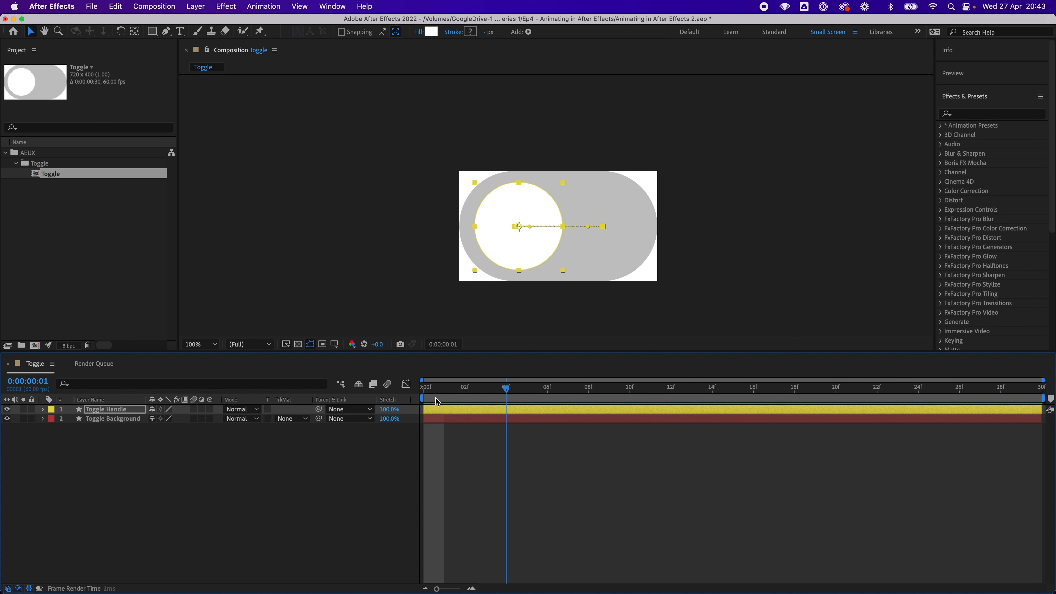
pyautogui.press('space')
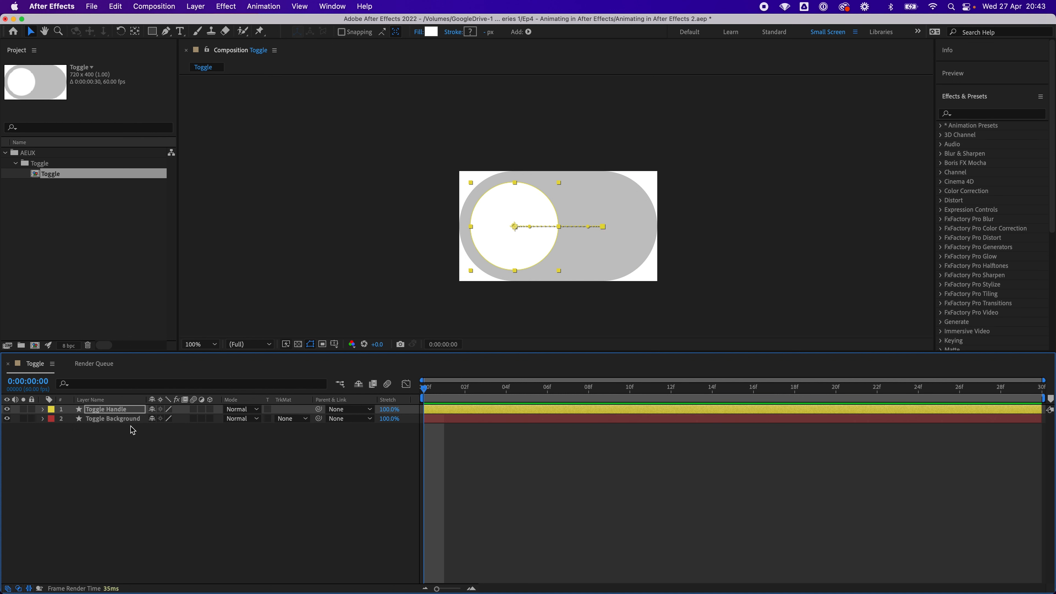
# Reveal Fill 1 inside the Toggle Background layer's contents and start keyframing its Color at frame 0.
pyautogui.click(43, 419)
pyautogui.click(53, 428)
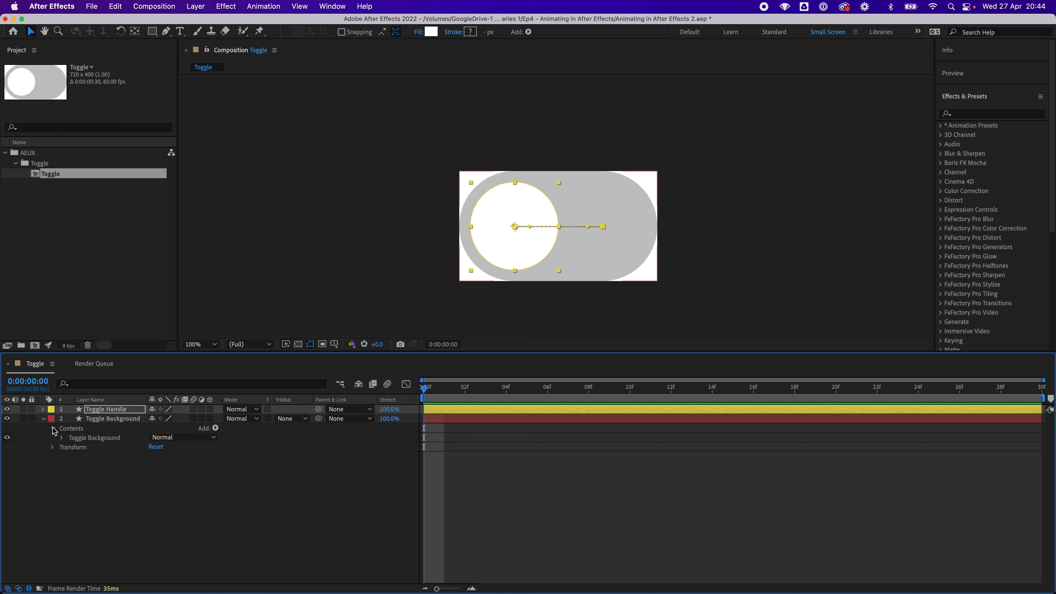
pyautogui.click(62, 438)
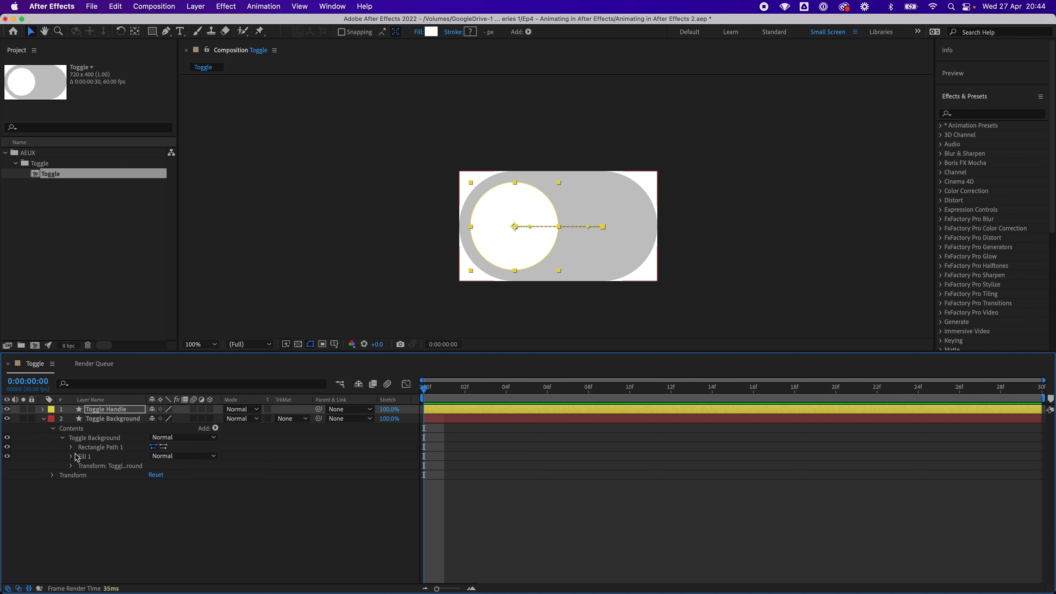
pyautogui.click(95, 457)
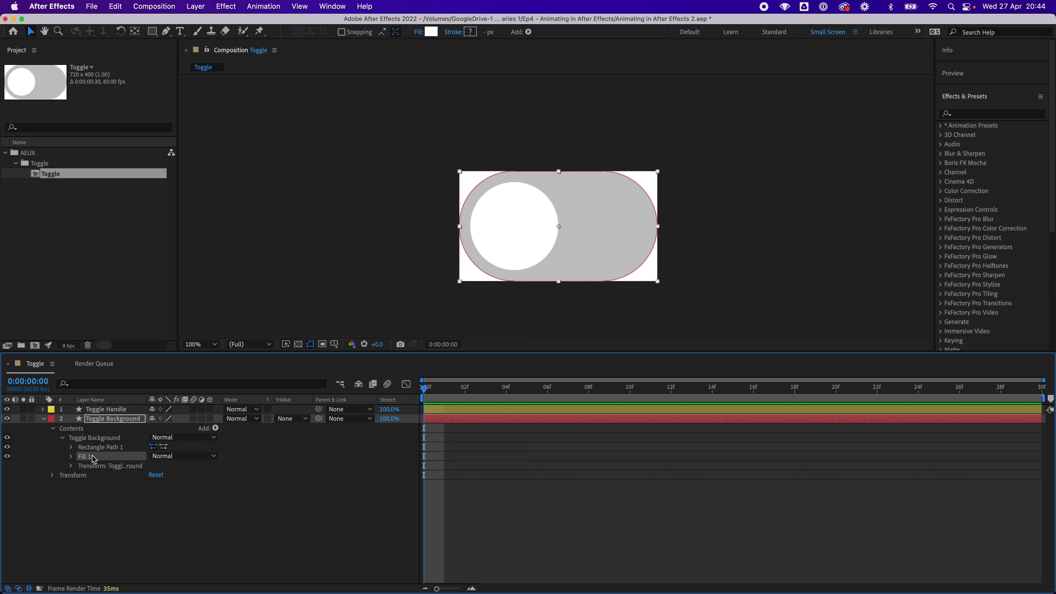
pyautogui.click(71, 457)
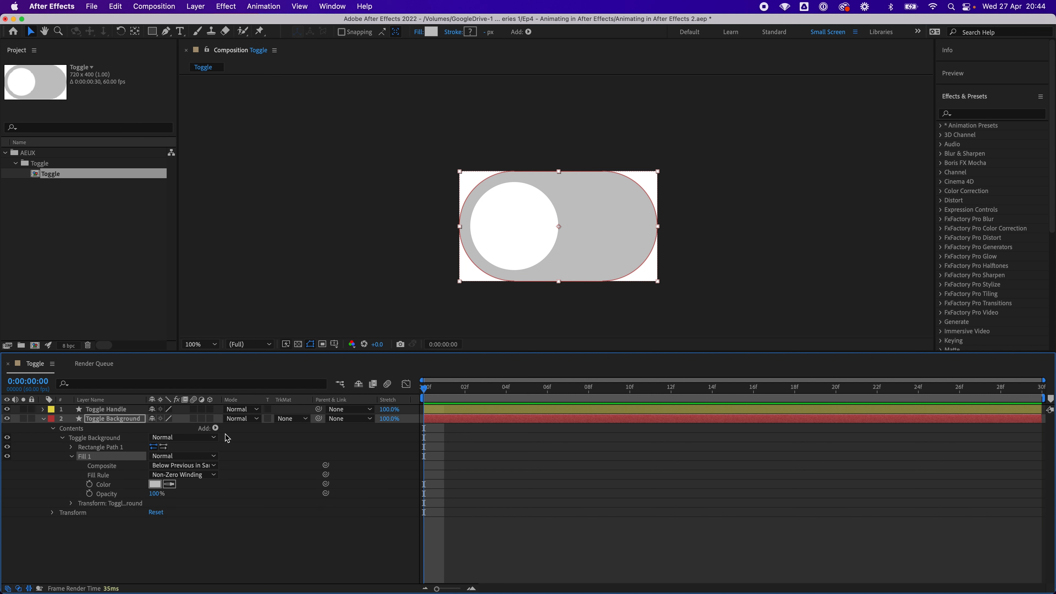
pyautogui.click(90, 484)
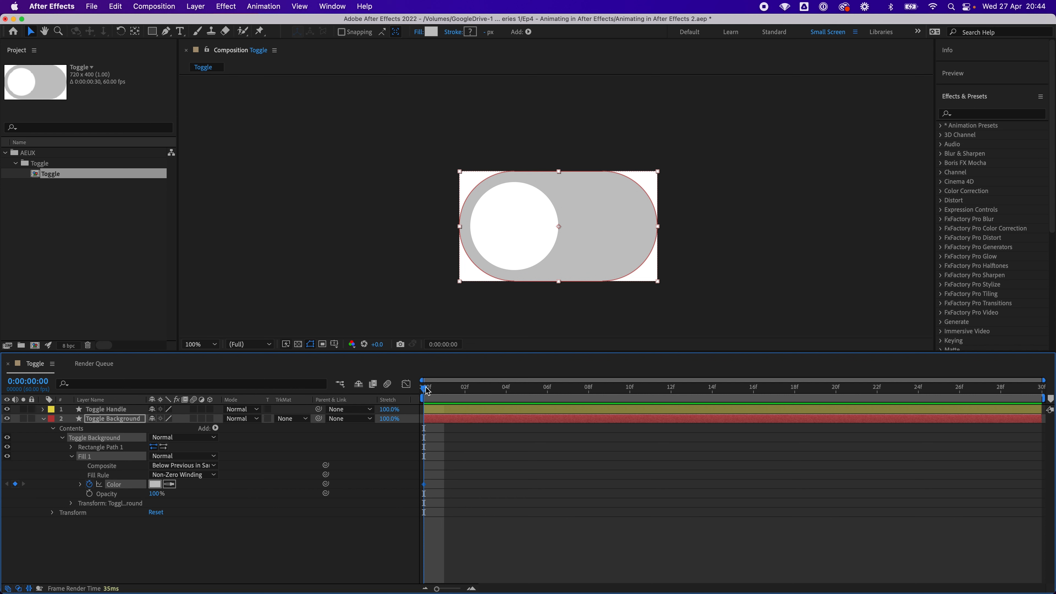
# Move the playhead to frame 29, switch to Figma and copy the purple Toggle Background's fill code 7B61FF from the Enabled variant.
pyautogui.moveTo(427, 390); pyautogui.dragTo(1022, 389)
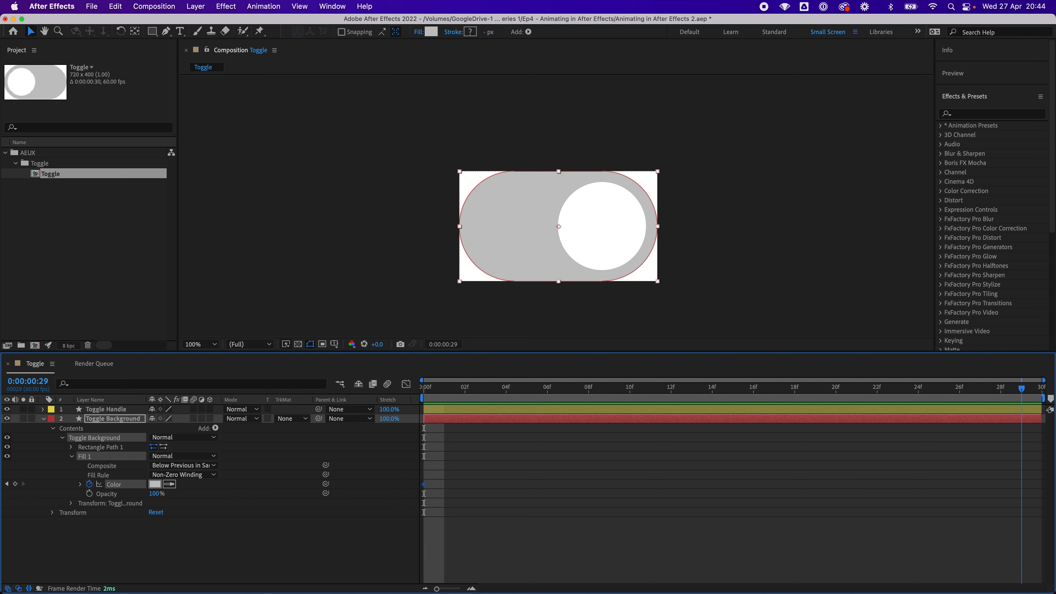
pyautogui.moveTo(606, 590)
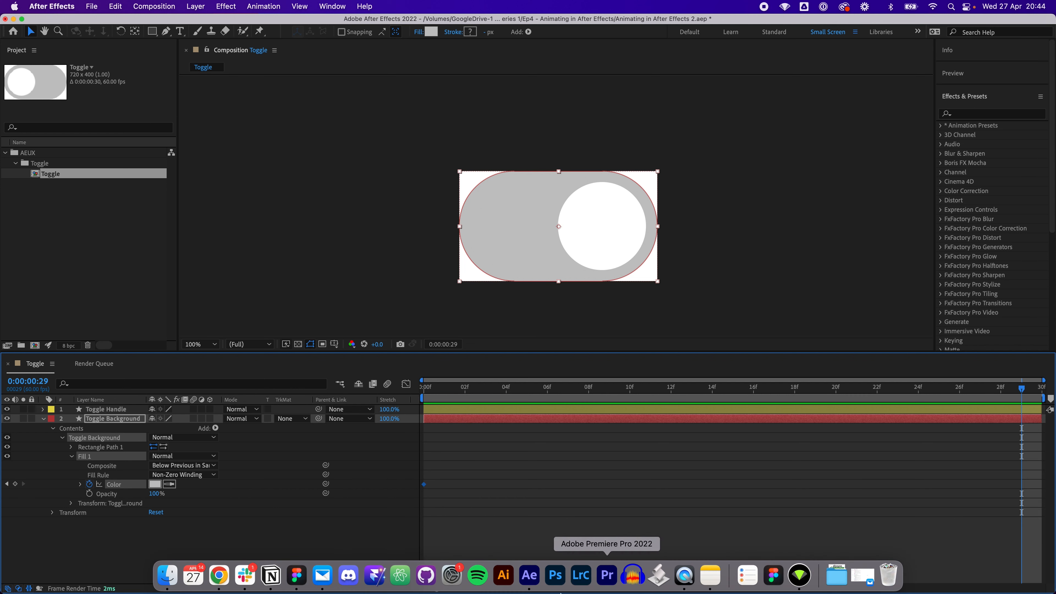
pyautogui.click(292, 580)
pyautogui.click(641, 354)
pyautogui.click(640, 354)
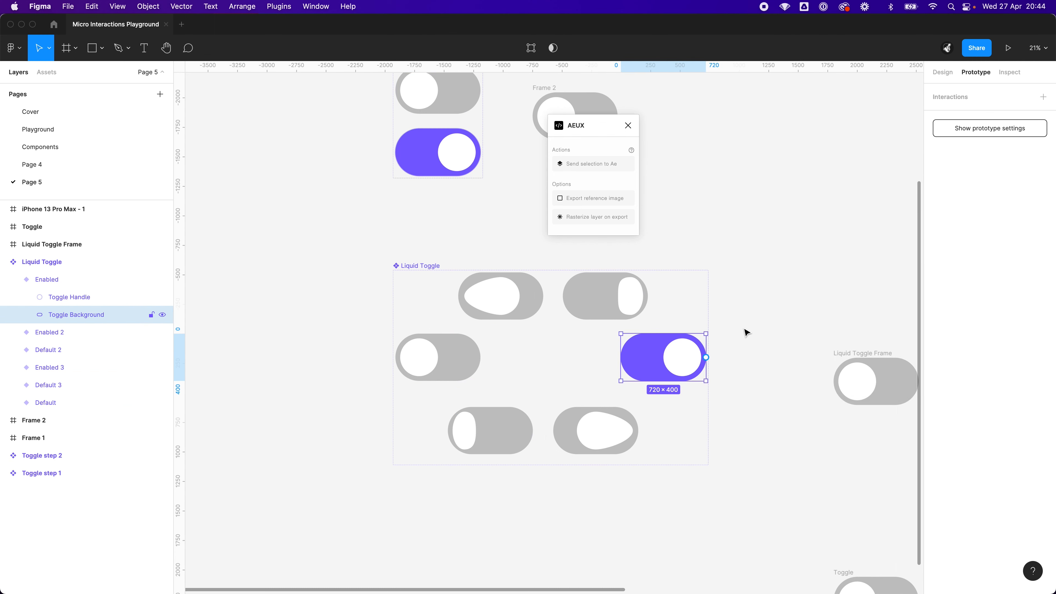
pyautogui.click(943, 72)
pyautogui.click(961, 315)
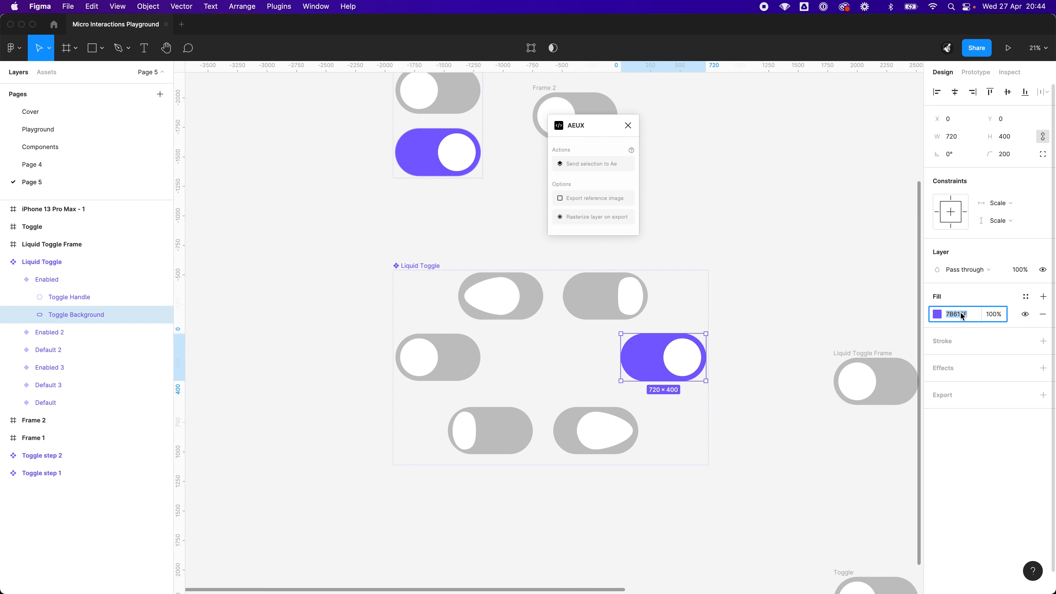
pyautogui.press('BackSpace')
pyautogui.press('super+z')
pyautogui.press('super+c')
# Return to After Effects and set Toggle Background's Fill 1 Color at frame 29 to the copied 7B61FF.
pyautogui.moveTo(340, 583)
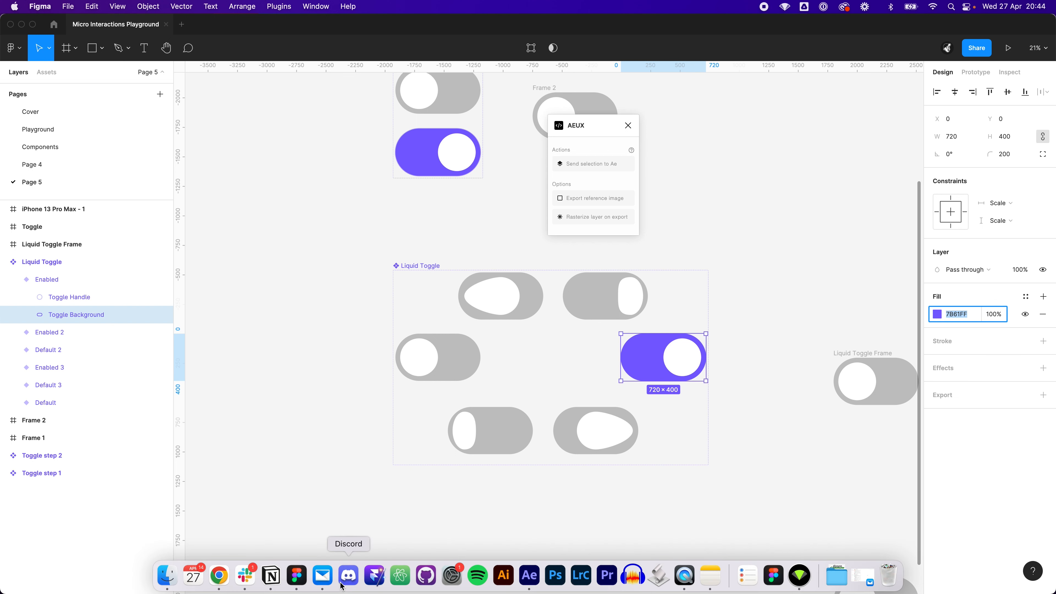
pyautogui.click(529, 575)
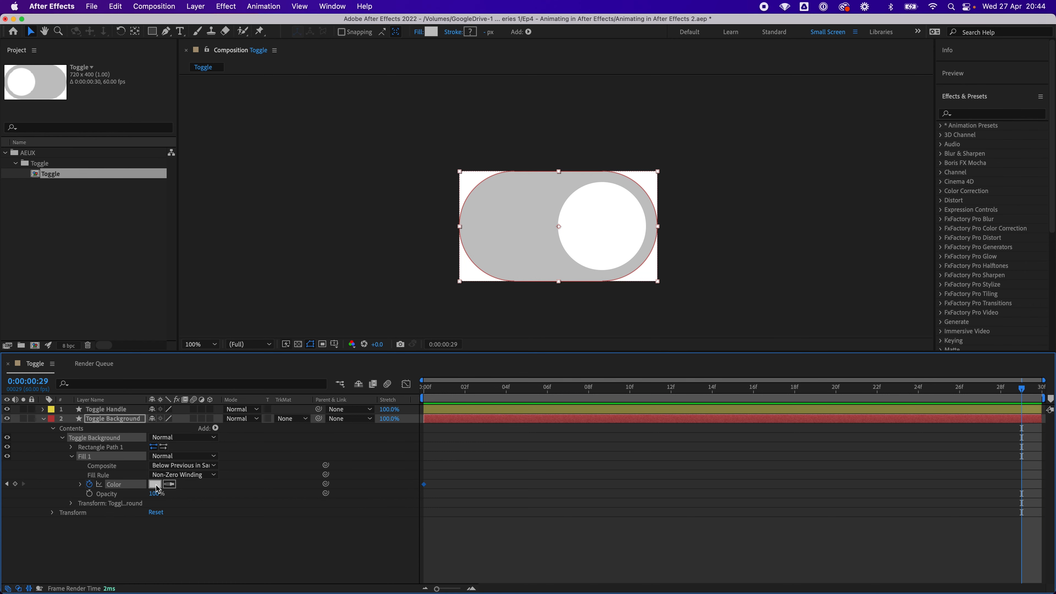
pyautogui.click(155, 484)
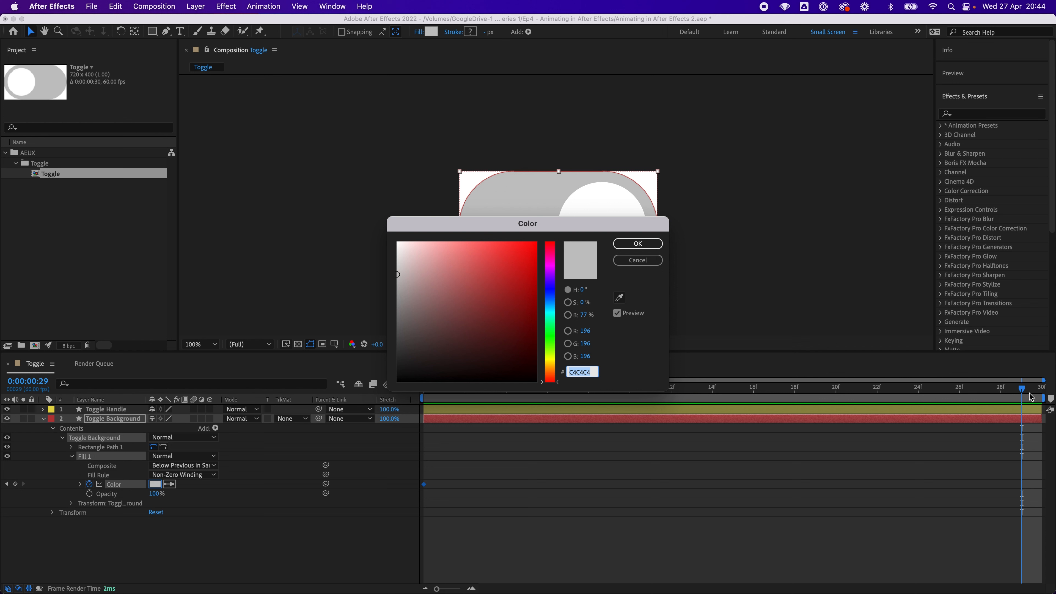
pyautogui.press('super+v')
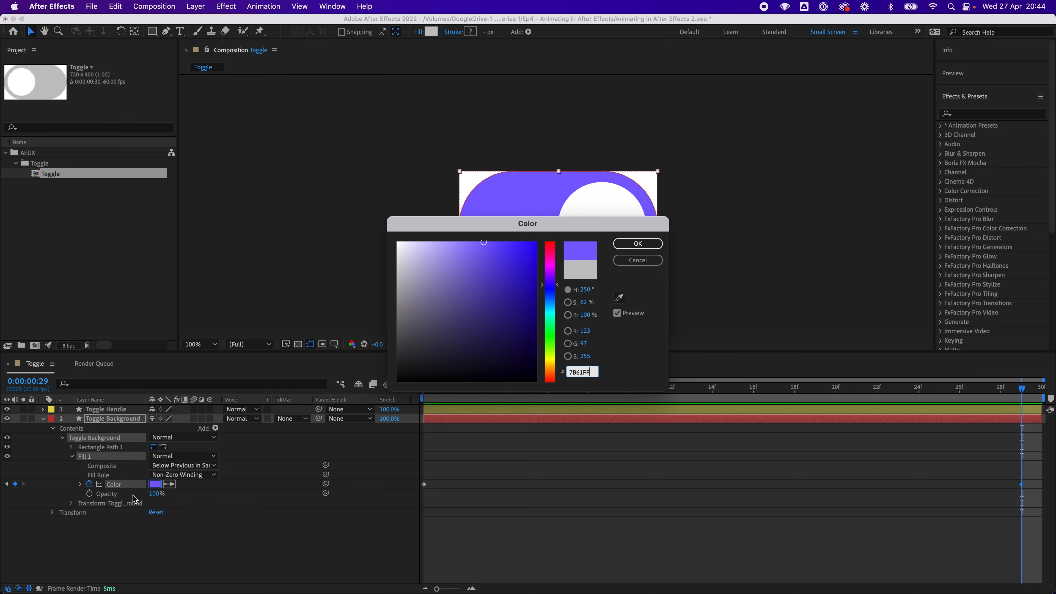
pyautogui.press('Return')
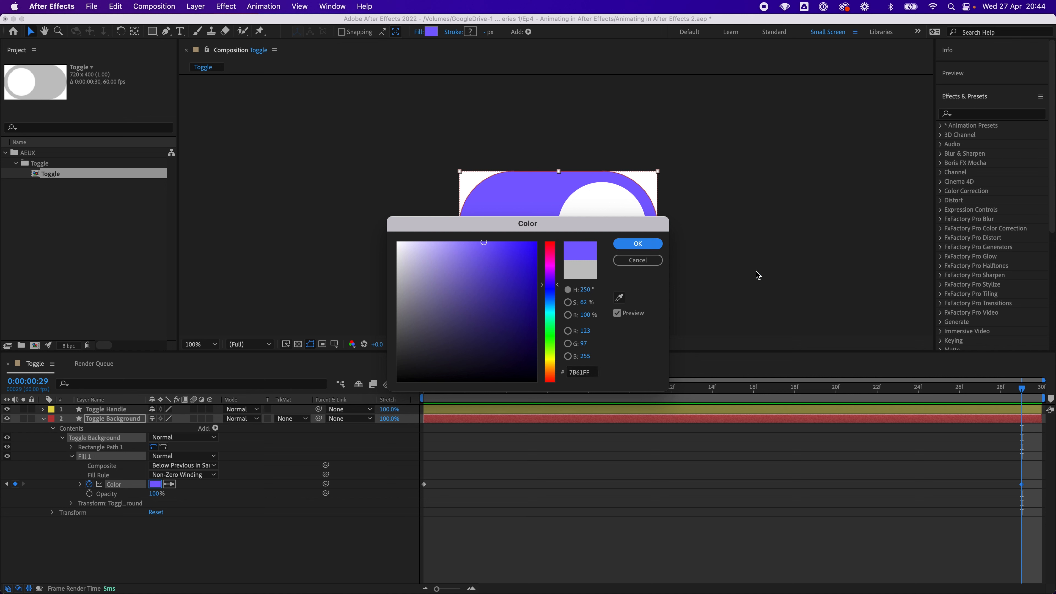
pyautogui.moveTo(590, 226); pyautogui.dragTo(626, 162)
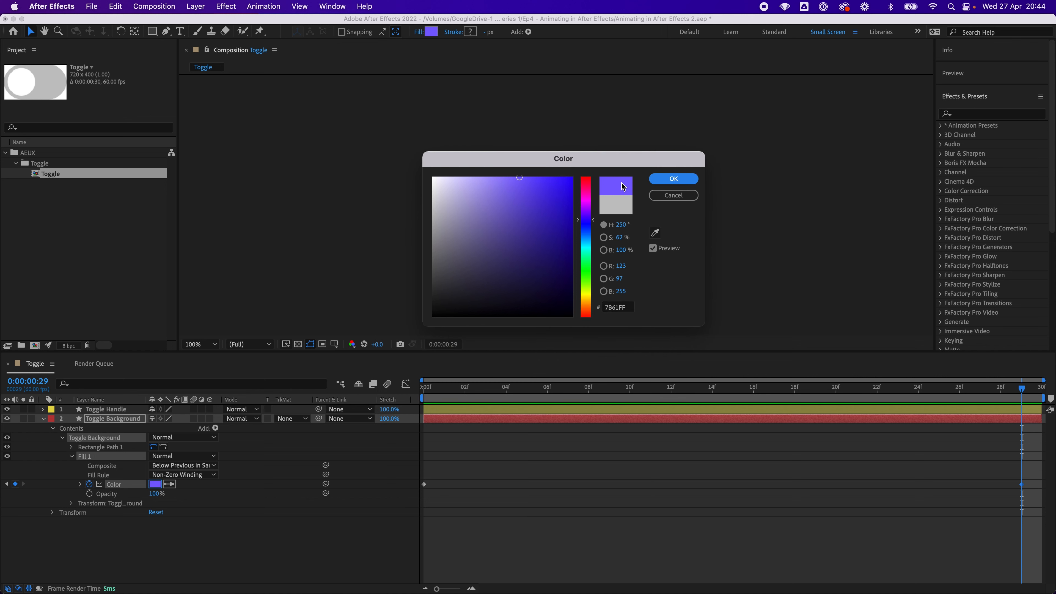
pyautogui.click(673, 180)
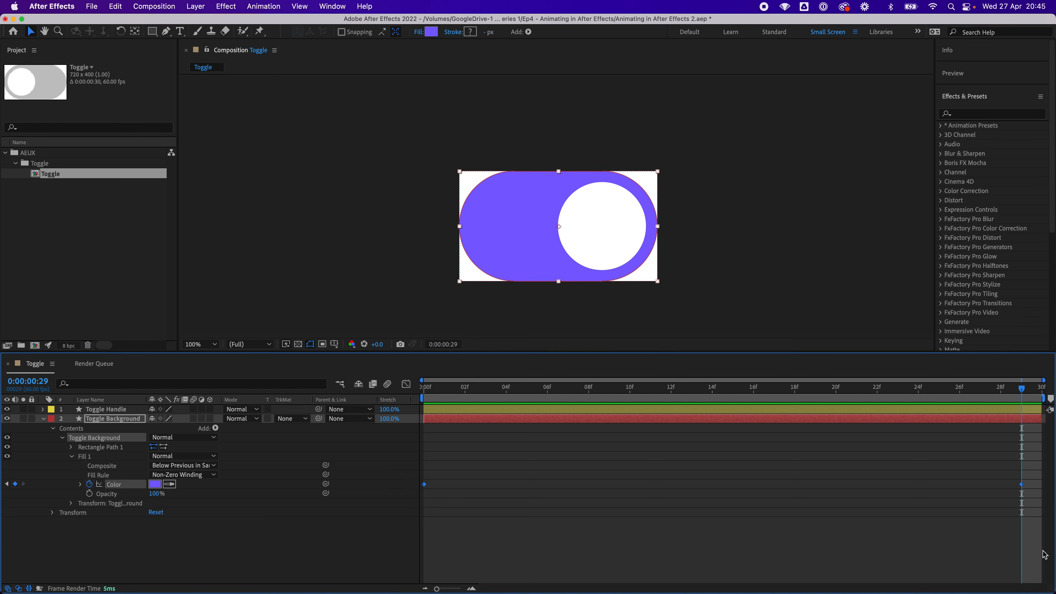
# Try shifting both Color keyframes one frame later, preview the color change, and move them back to start at frame 0.
pyautogui.moveTo(1022, 485); pyautogui.dragTo(1042, 487)
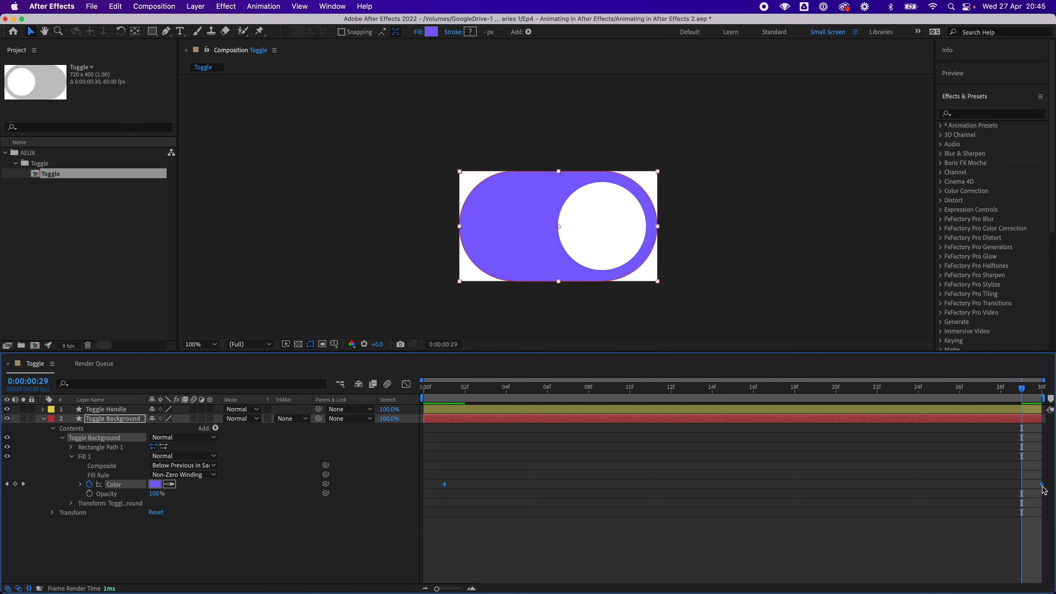
pyautogui.moveTo(1017, 393); pyautogui.dragTo(422, 391)
pyautogui.press('space')
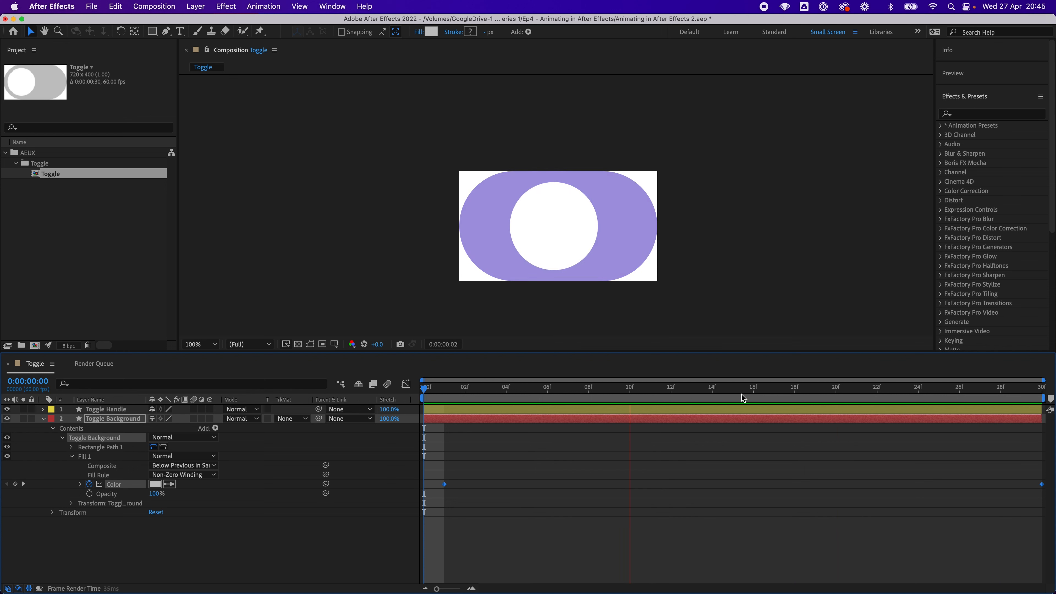
pyautogui.press('space')
pyautogui.click(444, 484)
pyautogui.moveTo(444, 485); pyautogui.dragTo(428, 486)
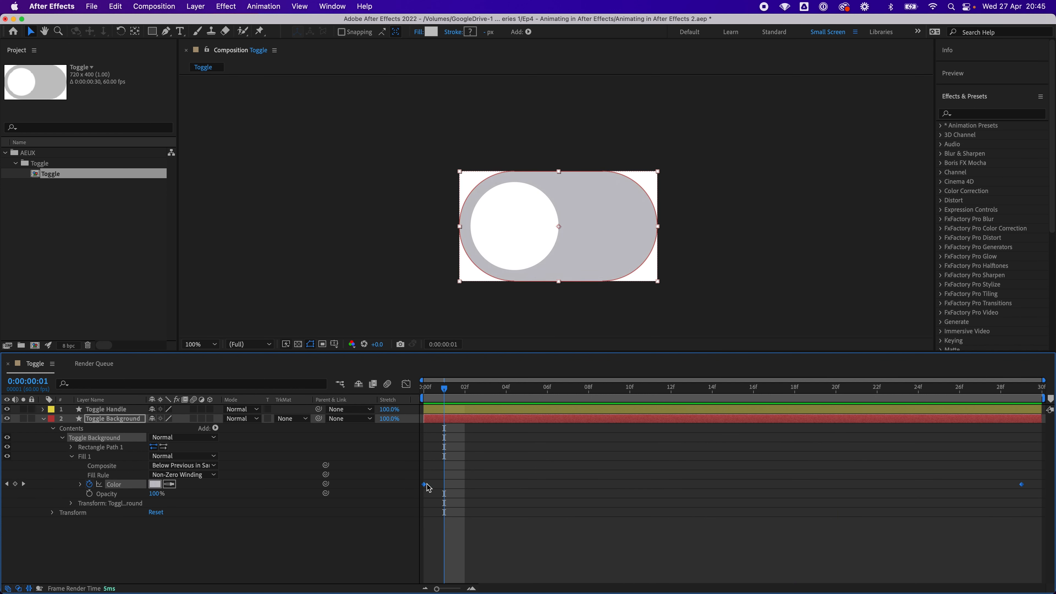
# Move only the last Color keyframe to frame 30, then scrub and play the gray-to-purple transition.
pyautogui.click(968, 524)
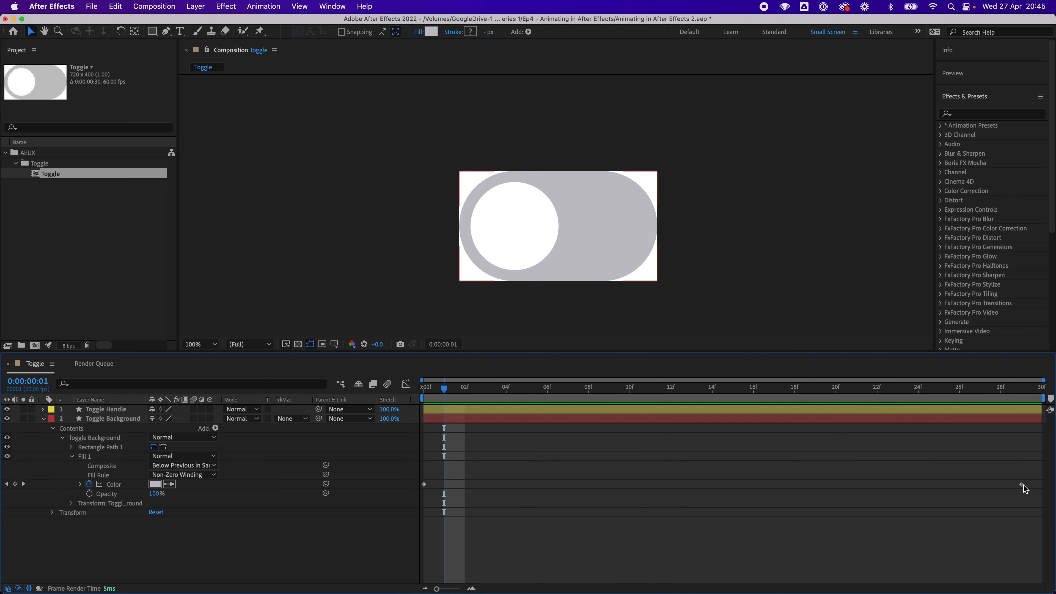
pyautogui.moveTo(1022, 485); pyautogui.dragTo(1041, 485)
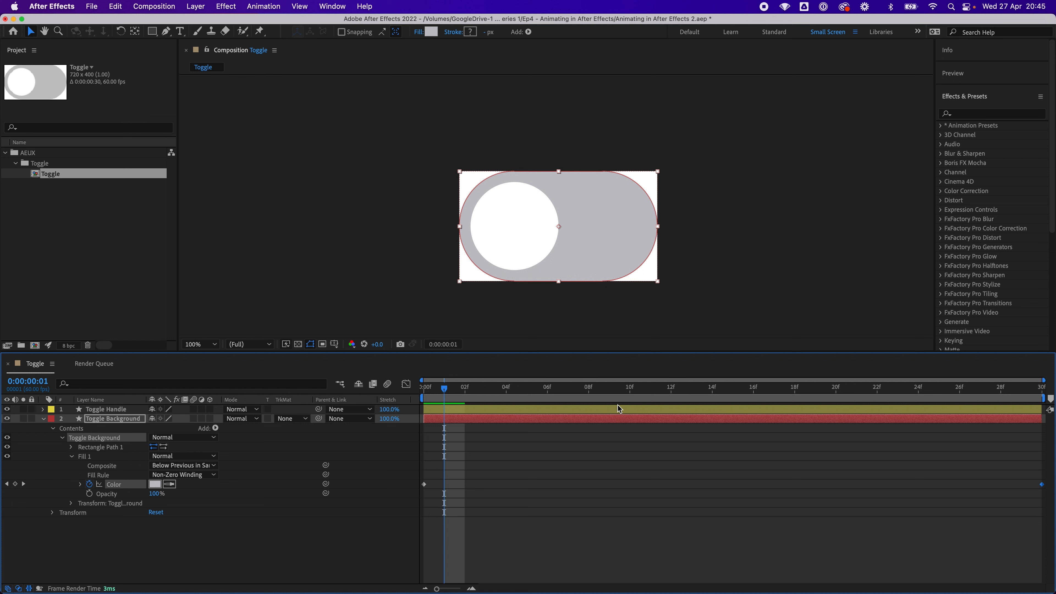
pyautogui.moveTo(444, 392); pyautogui.dragTo(457, 423)
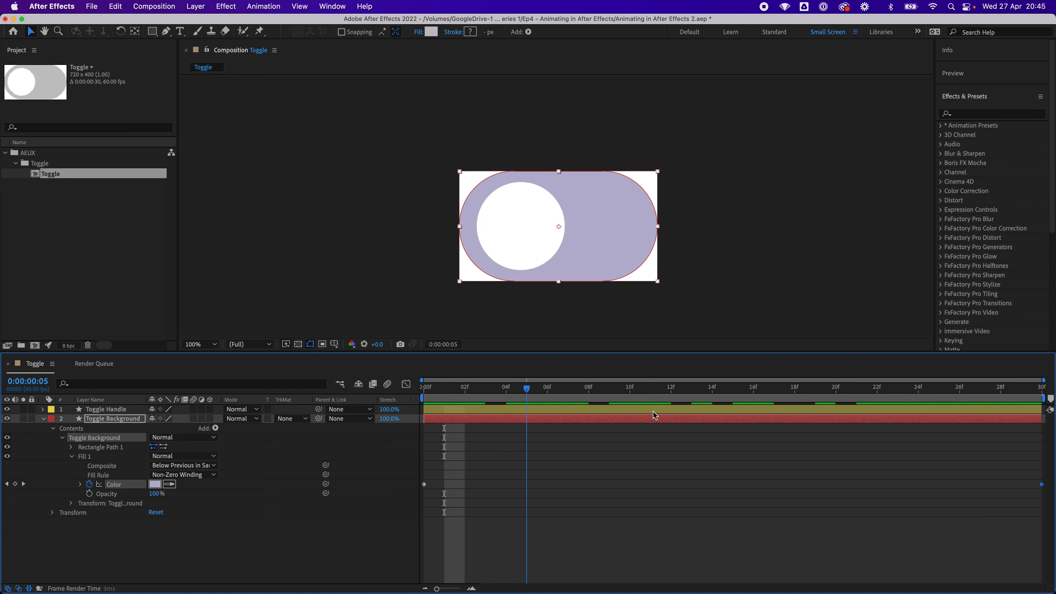
pyautogui.press('space')
pyautogui.moveTo(502, 576)
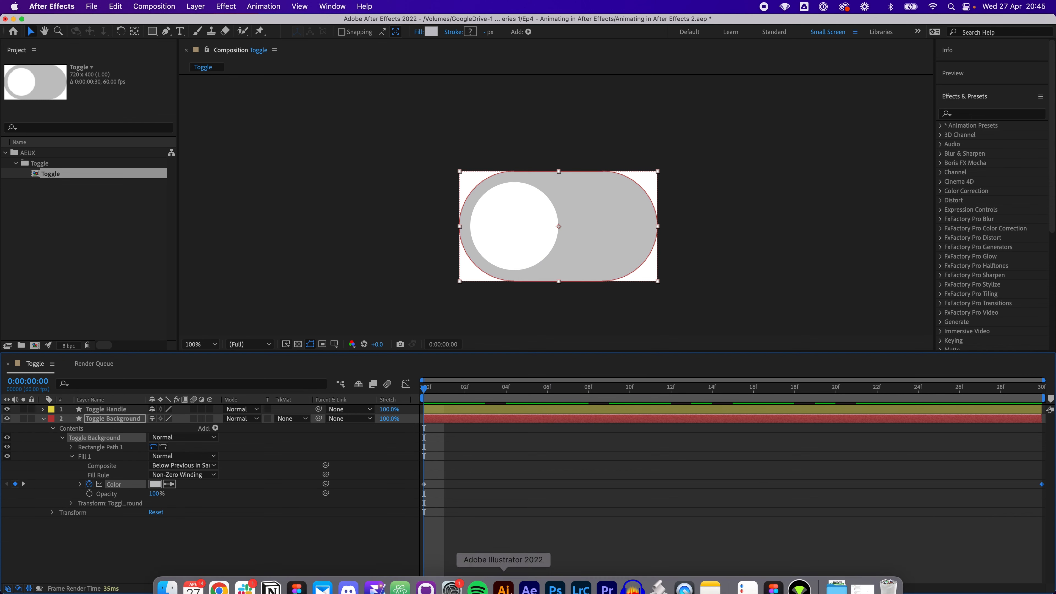
pyautogui.click(297, 575)
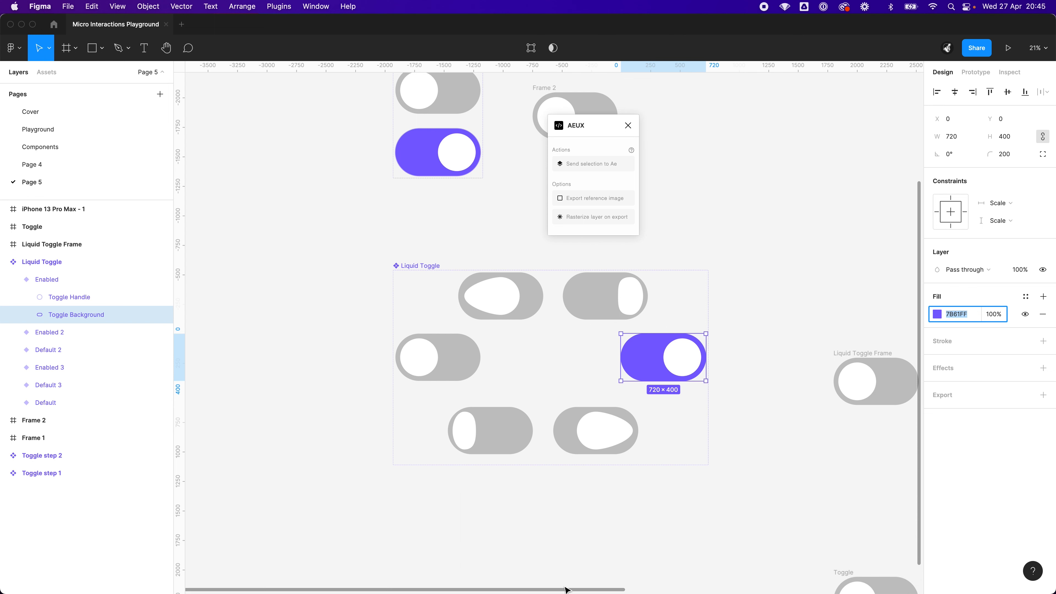
pyautogui.click(540, 582)
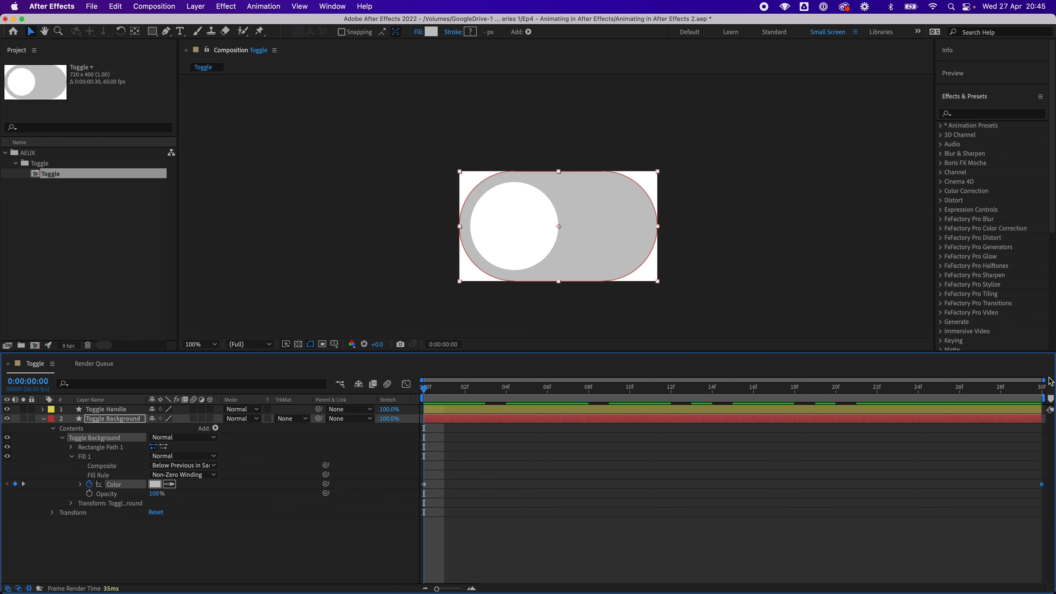
# Duplicate the gray Color keyframe from frame 0 at frame 26 to delay the background's color change.
pyautogui.click(918, 390)
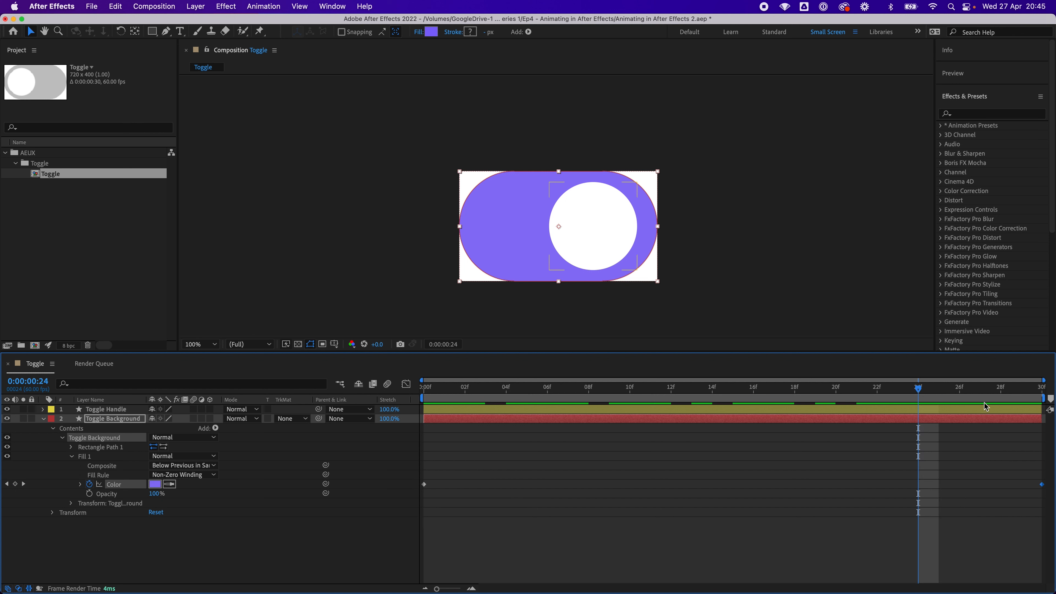
pyautogui.click(961, 390)
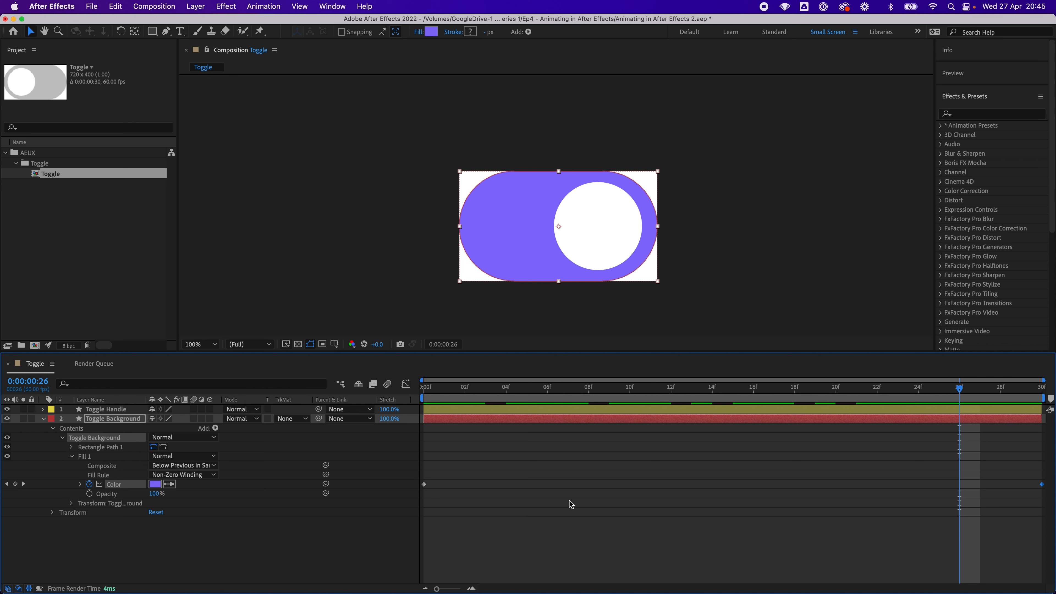
pyautogui.click(424, 484)
pyautogui.press('super+v')
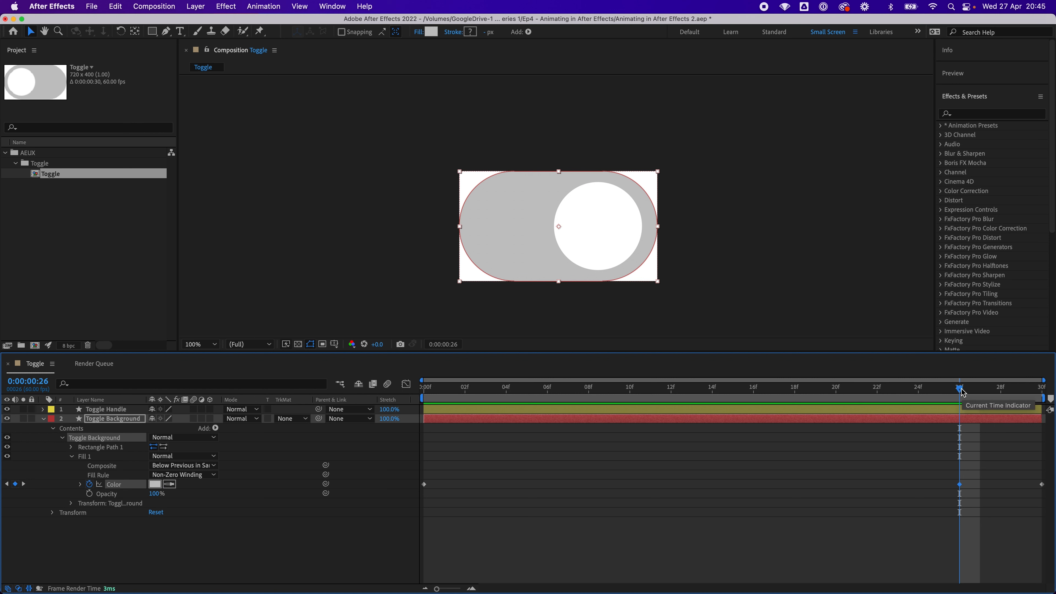
# Apply Easy Ease to Toggle Background's Color keyframes at frames 26 and 30 using the Graph Editor.
pyautogui.moveTo(961, 391); pyautogui.dragTo(323, 433)
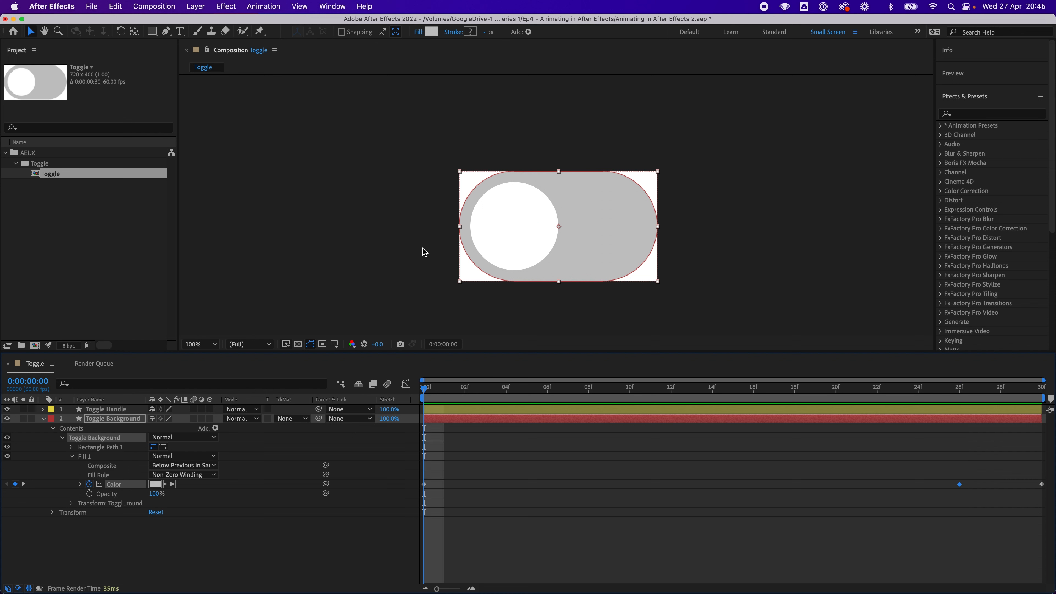
pyautogui.moveTo(430, 390); pyautogui.dragTo(1021, 385)
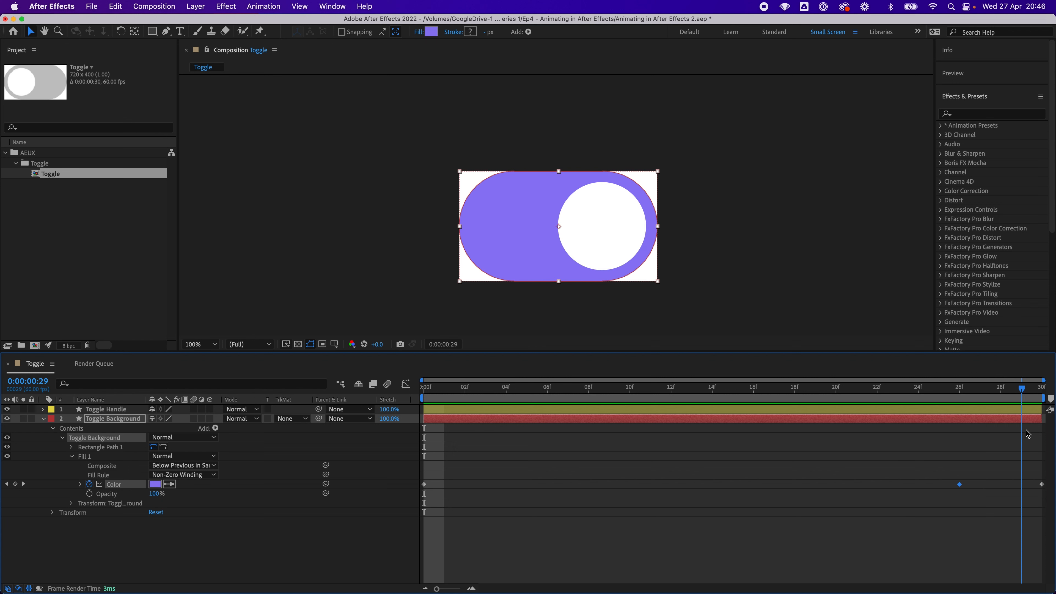
pyautogui.moveTo(932, 469); pyautogui.dragTo(1050, 510)
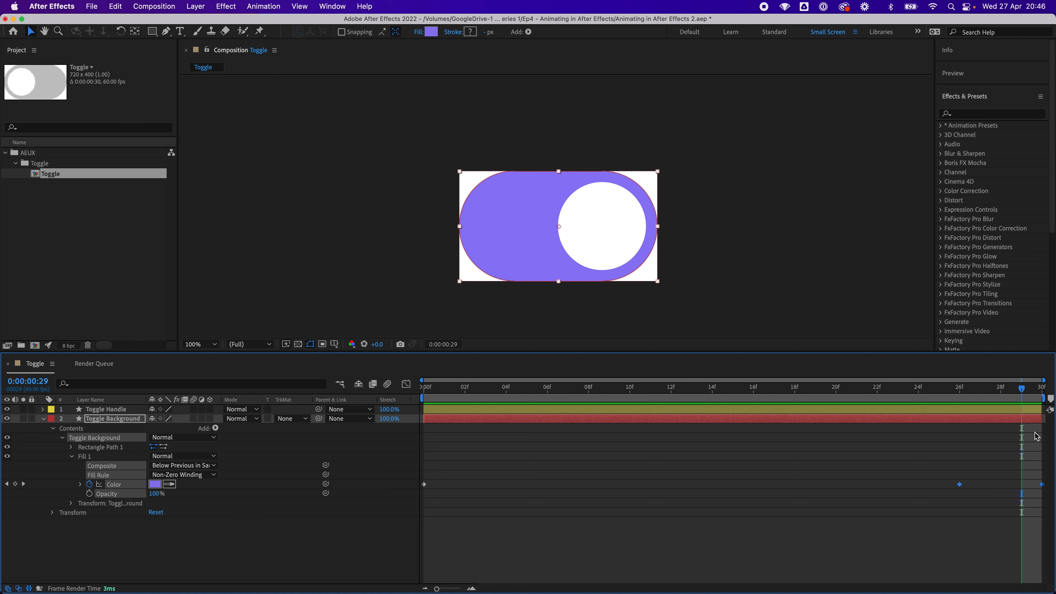
pyautogui.moveTo(1020, 391)
pyautogui.mouseDown()
pyautogui.moveTo(965, 391)
pyautogui.moveTo(1021, 391)
pyautogui.moveTo(965, 404)
pyautogui.moveTo(1022, 401)
pyautogui.mouseUp()
pyautogui.click(406, 383)
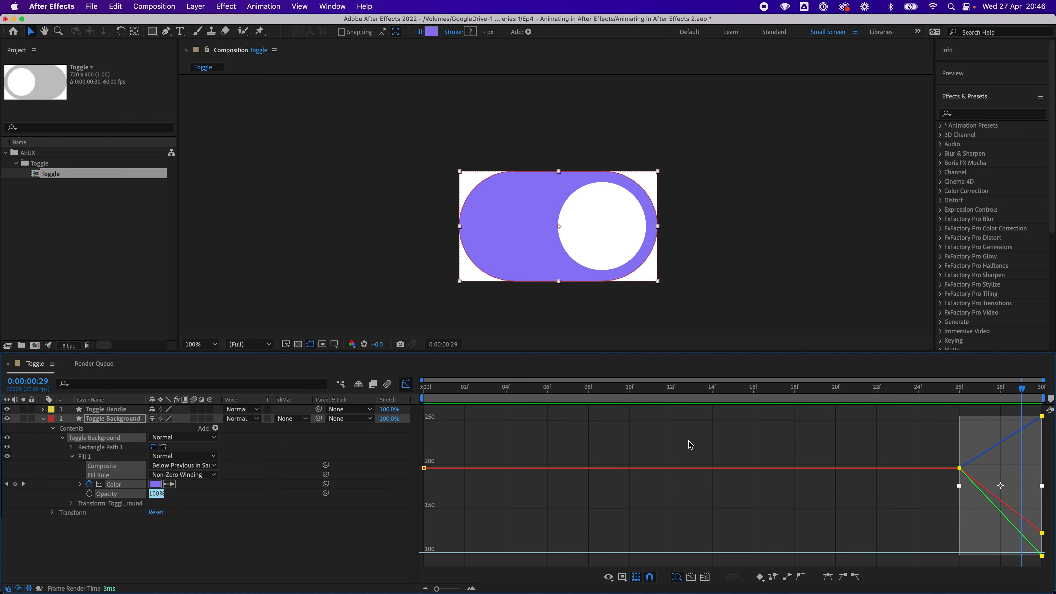
pyautogui.click(828, 577)
# Play the toggle animation to check the eased color change, and return from the Graph Editor to the layer view.
pyautogui.click(917, 388)
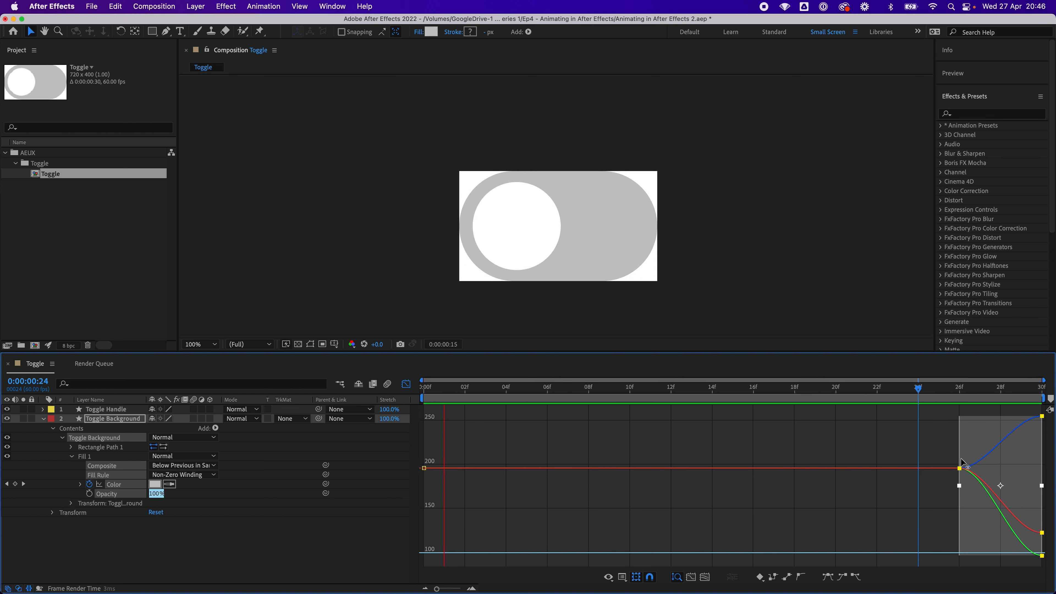
pyautogui.press('space')
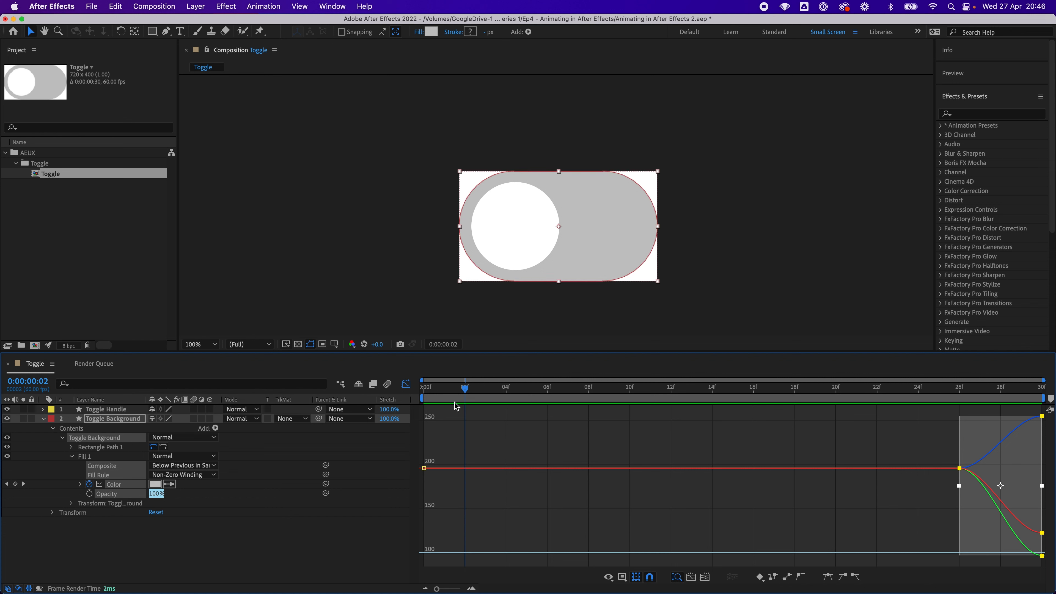
pyautogui.press('space')
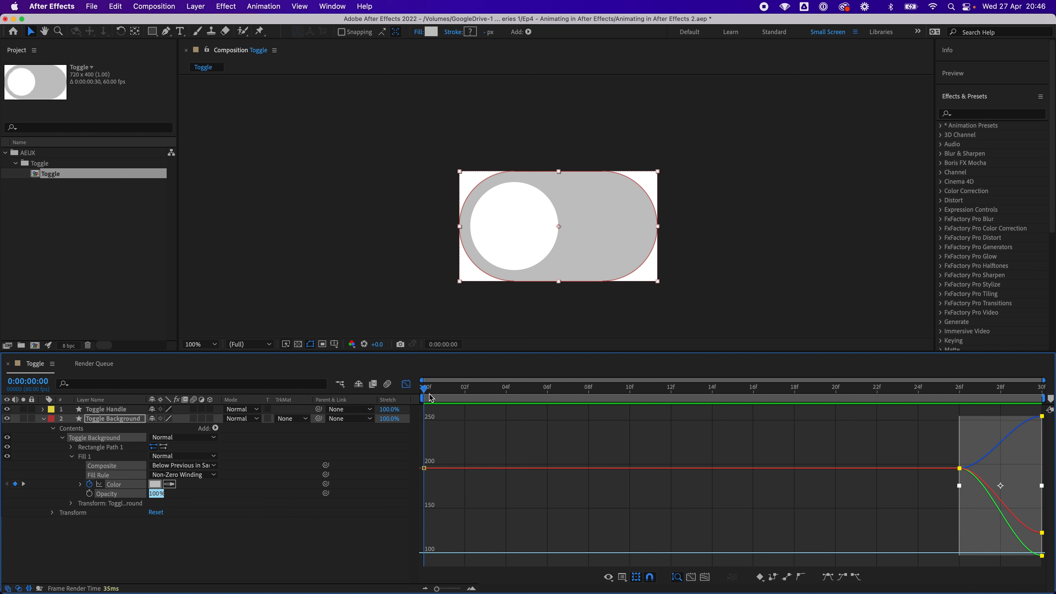
pyautogui.click(406, 384)
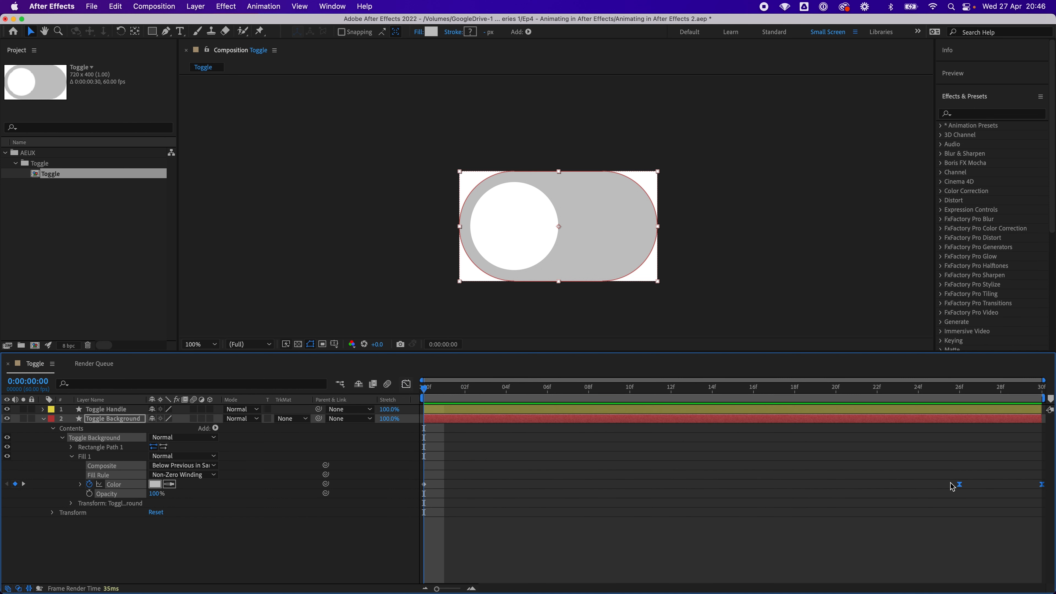
# Try moving the two eased Color keyframes earlier to frames 17 and 21, preview the result, and undo the move.
pyautogui.moveTo(959, 484); pyautogui.dragTo(780, 488)
pyautogui.click(792, 391)
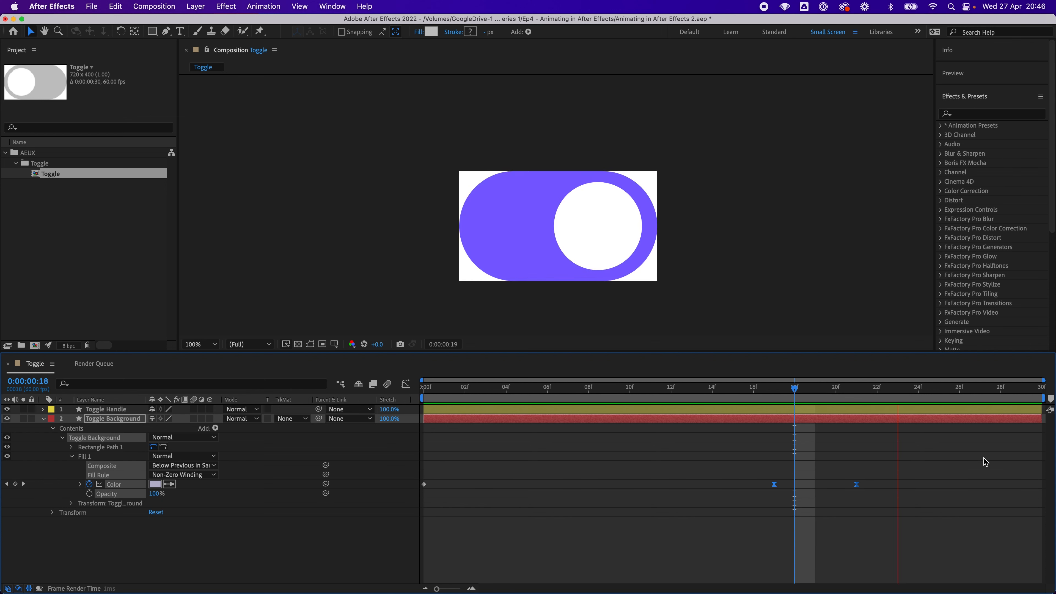
pyautogui.press('super+z')
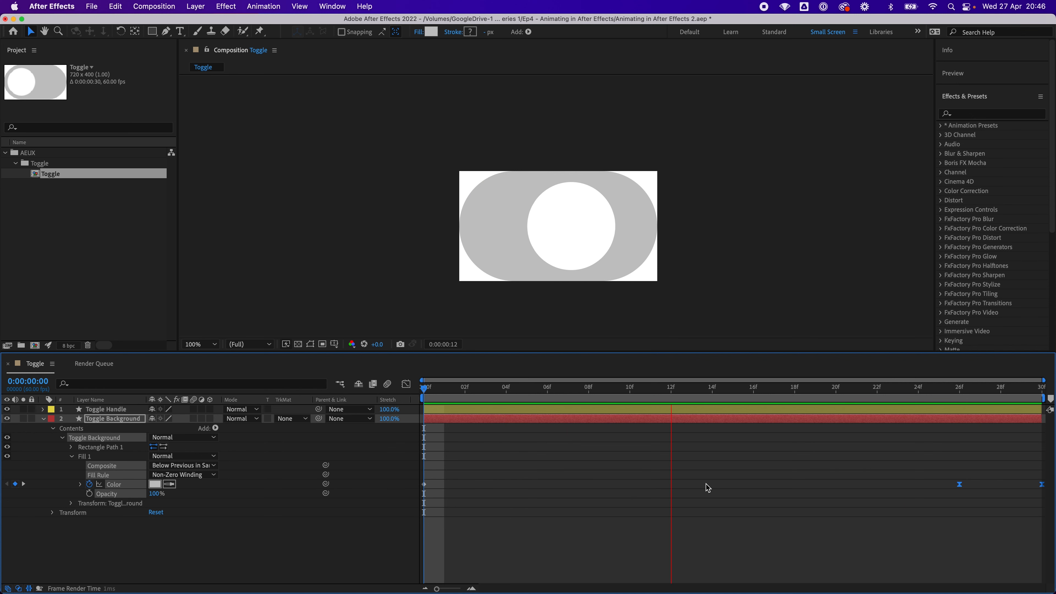
pyautogui.press('space')
pyautogui.press('space')
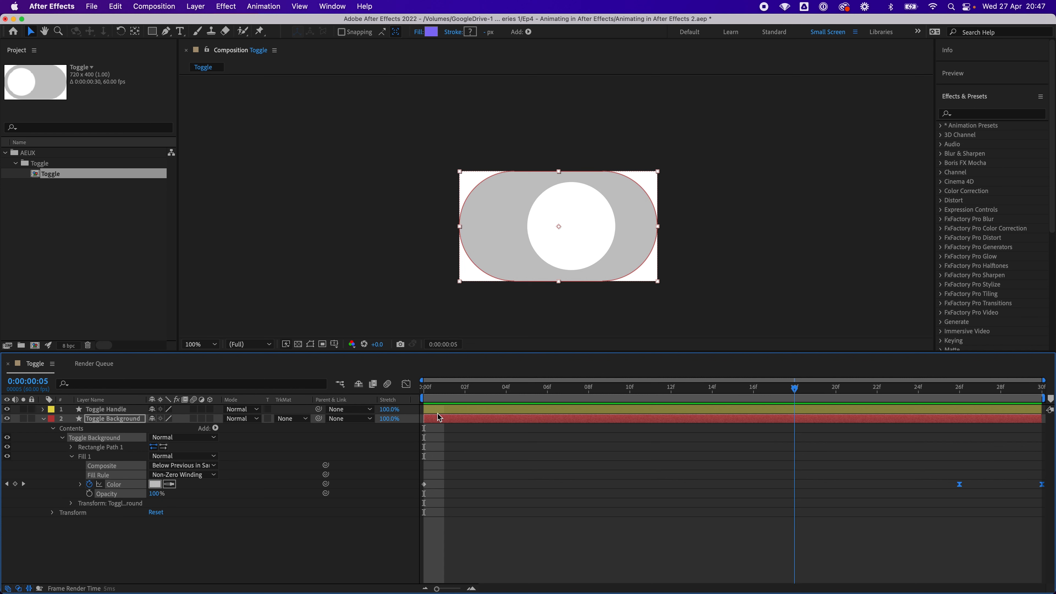
pyautogui.press('space')
# Rename the Toggle composition as "Toggle - On".
pyautogui.click(56, 178)
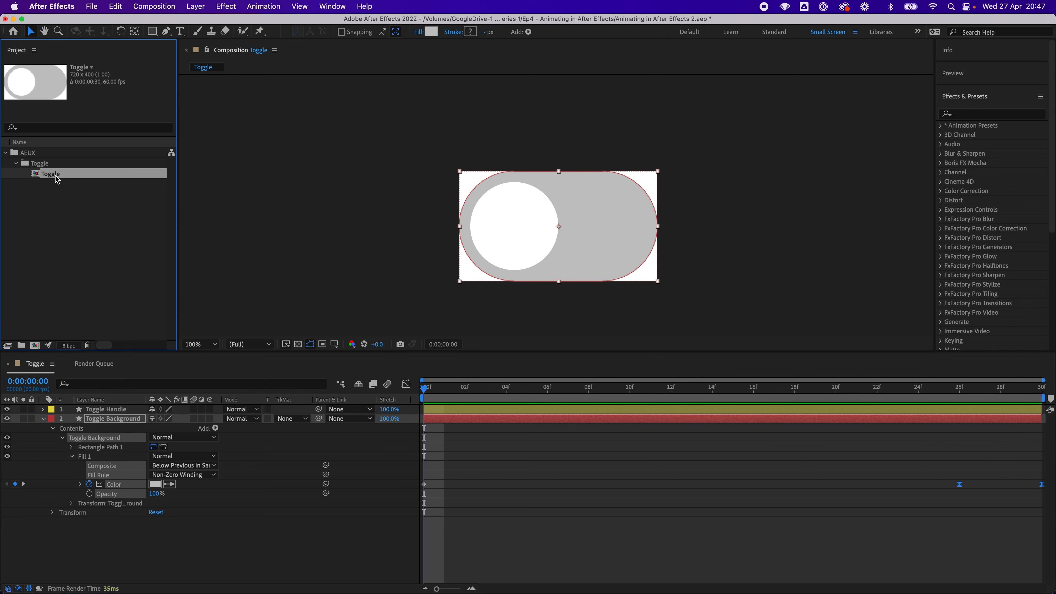
pyautogui.press('Return')
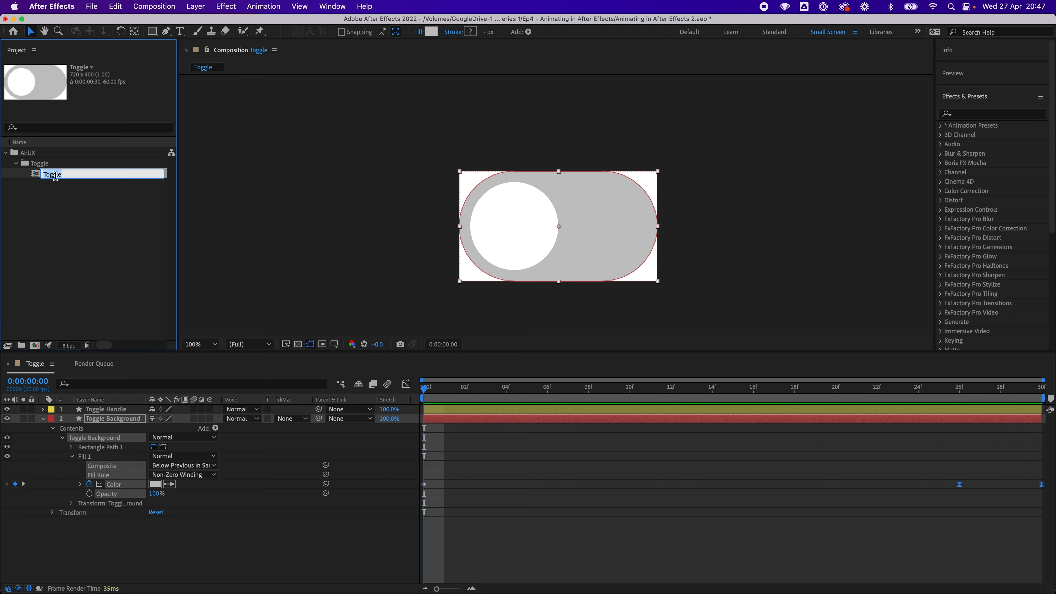
pyautogui.write('On Toggle')
pyautogui.press('super+a')
pyautogui.write('Tog')
pyautogui.press('Return')
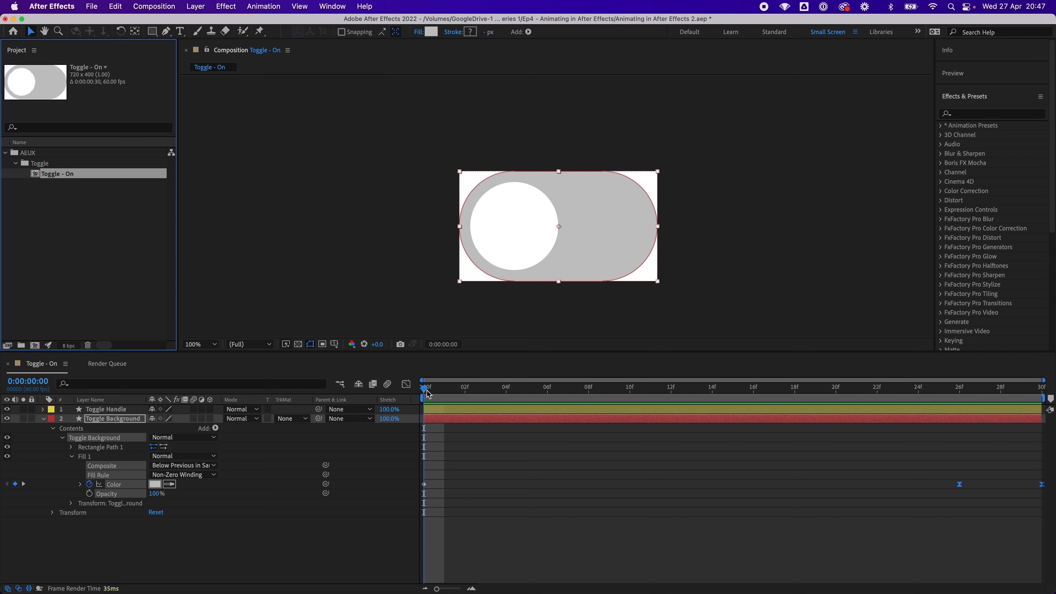
# Scrub and play the Toggle - On animation, then return to frame 0.
pyautogui.moveTo(428, 394); pyautogui.dragTo(748, 397)
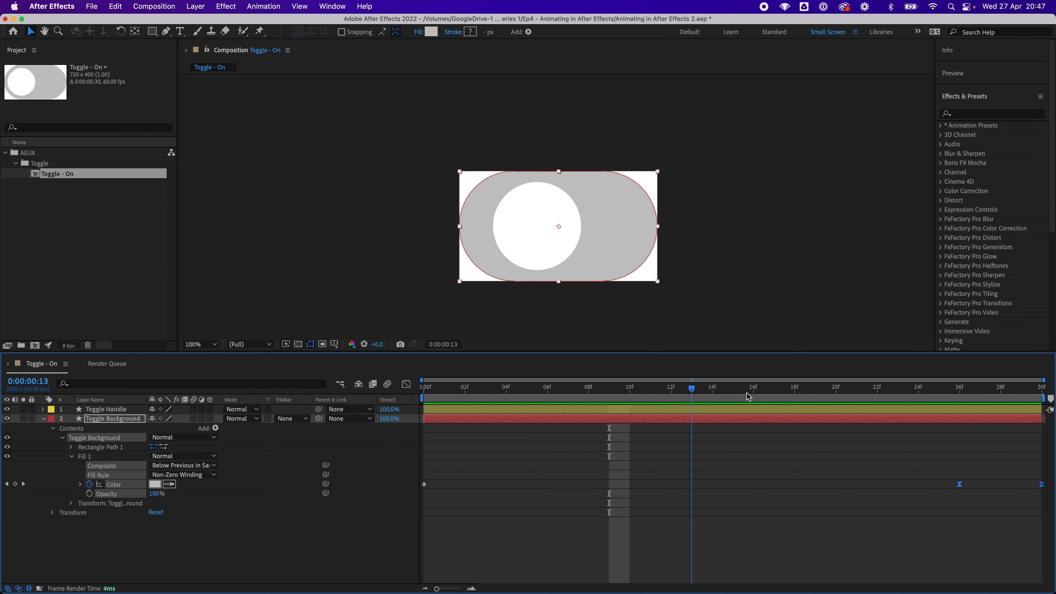
pyautogui.press('space')
pyautogui.press('space')
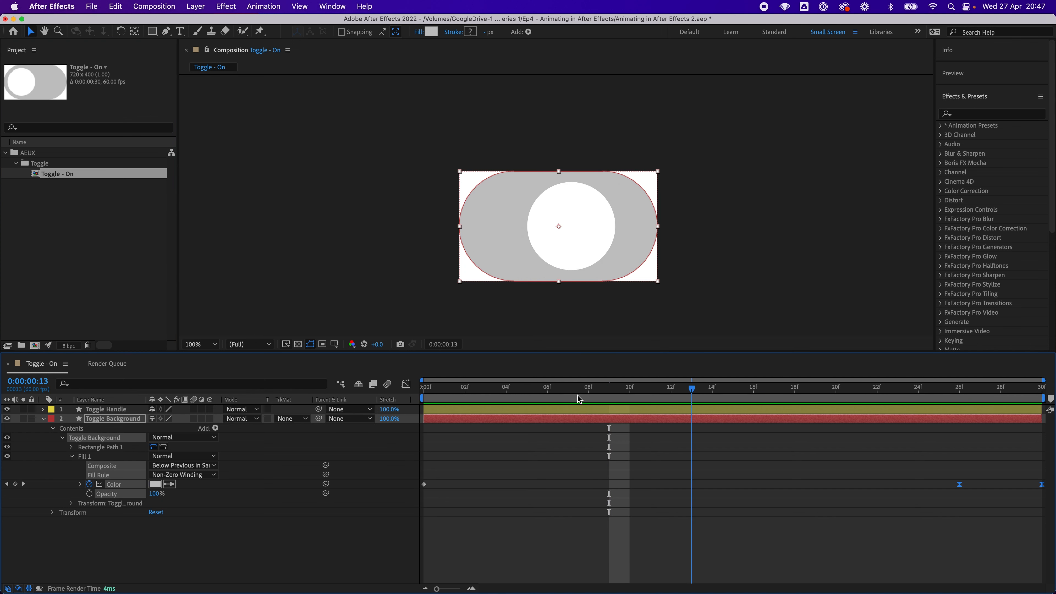
pyautogui.moveTo(578, 395); pyautogui.dragTo(412, 403)
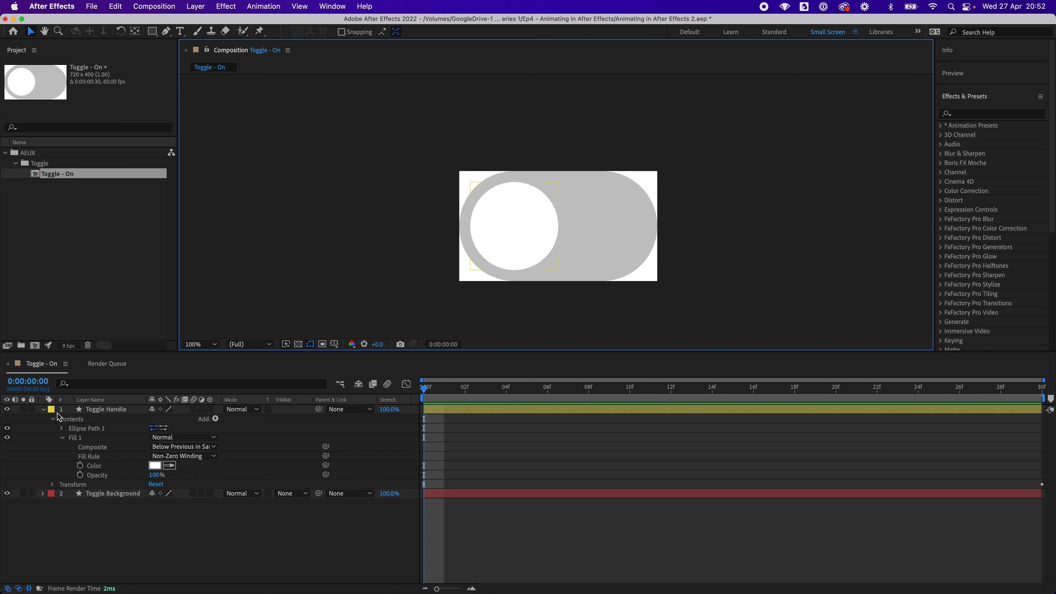
# Convert Toggle Handle's Ellipse Path 1 to a Bezier path.
pyautogui.click(43, 409)
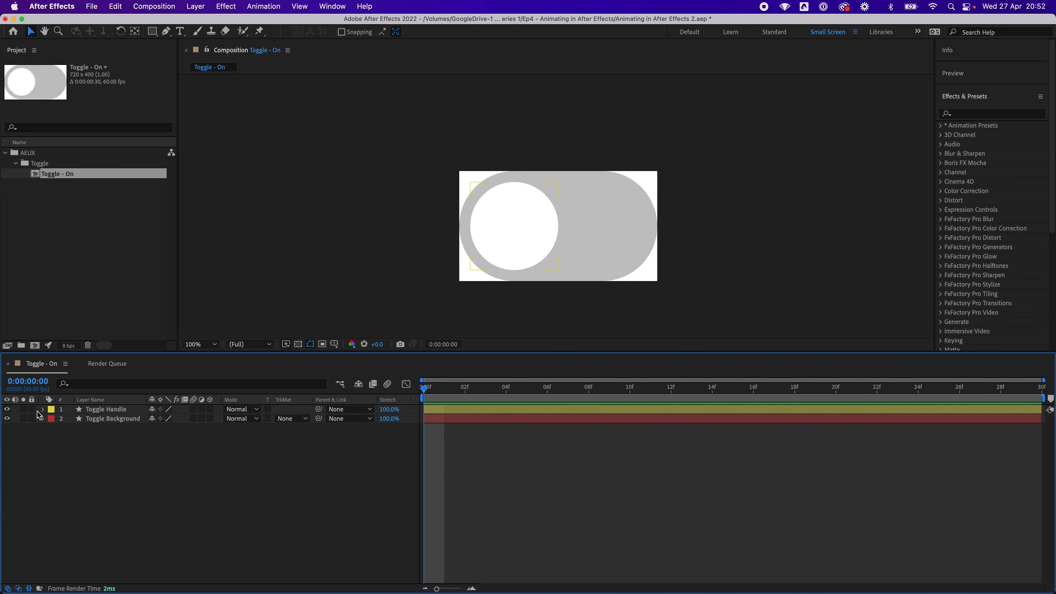
pyautogui.click(42, 410)
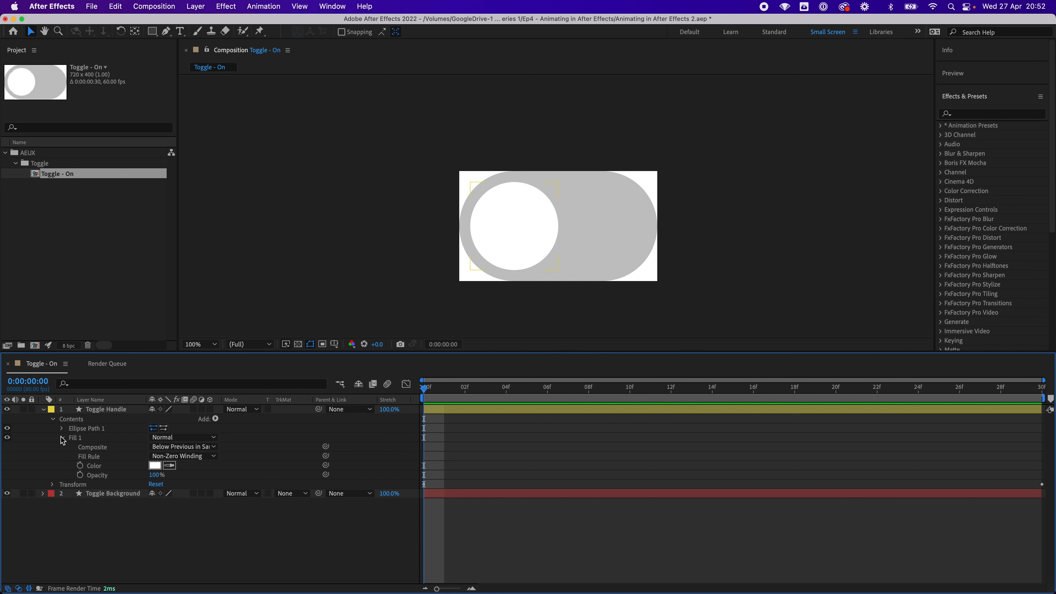
pyautogui.click(61, 438)
pyautogui.click(102, 429)
pyautogui.rightClick(96, 434)
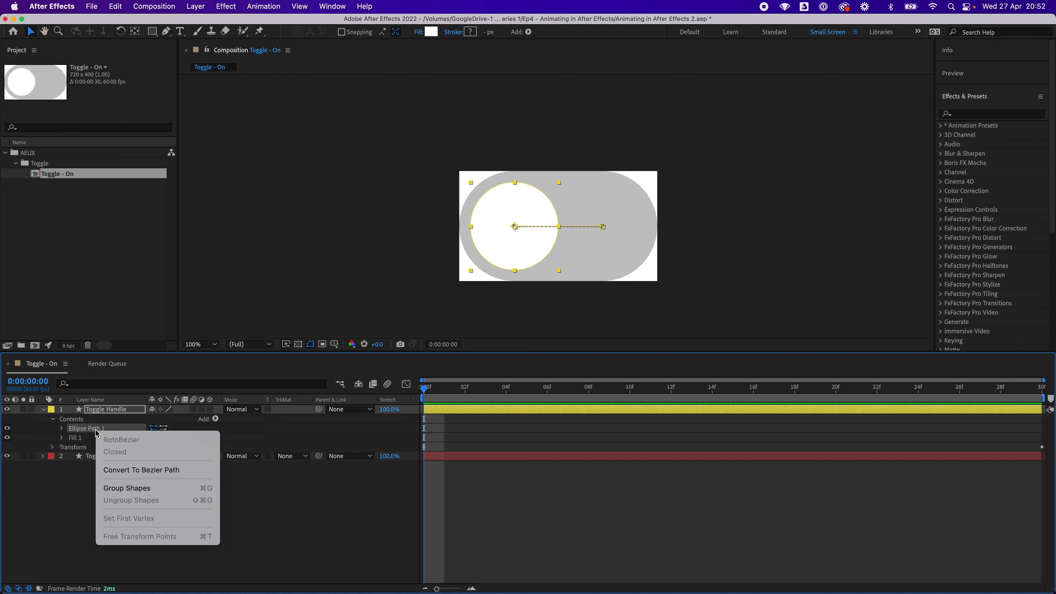
pyautogui.click(153, 470)
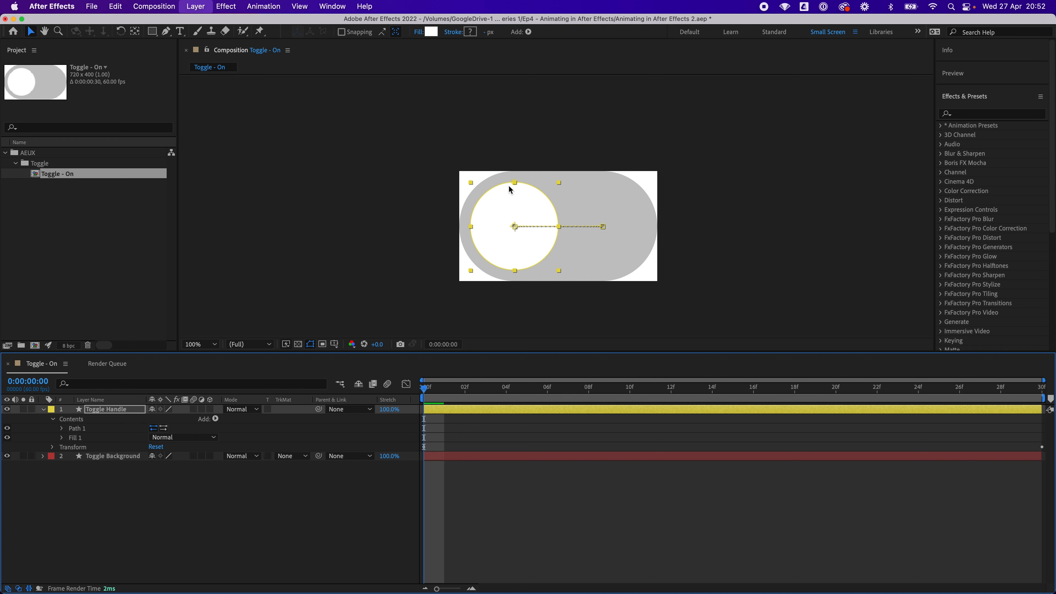
# Try dragging the top vertex of the handle's Bezier path out of place, and undo the change.
pyautogui.press('.')
pyautogui.press('.')
pyautogui.press('.')
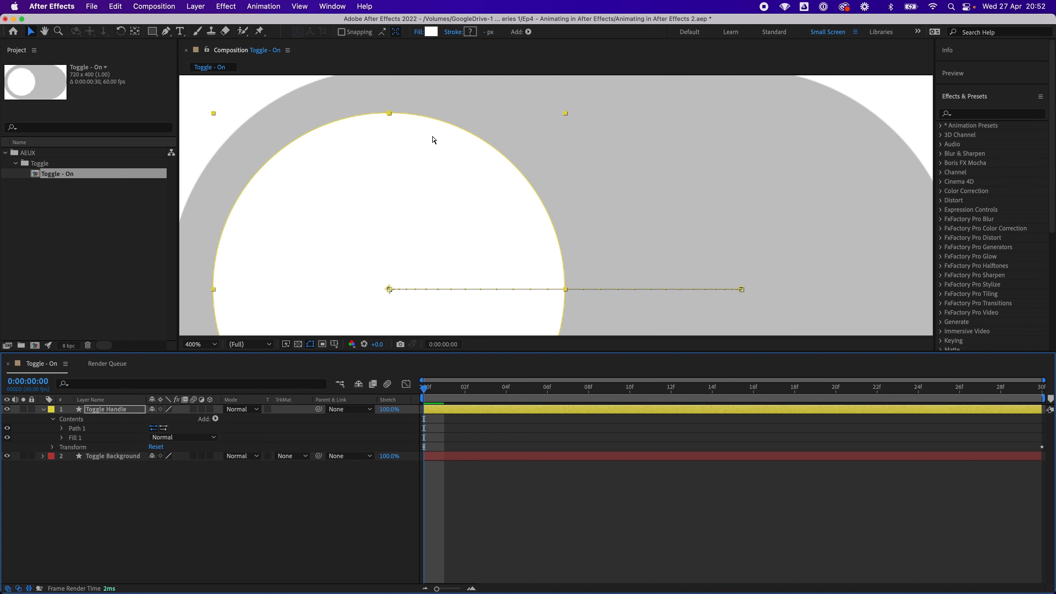
pyautogui.press(',')
pyautogui.press(',')
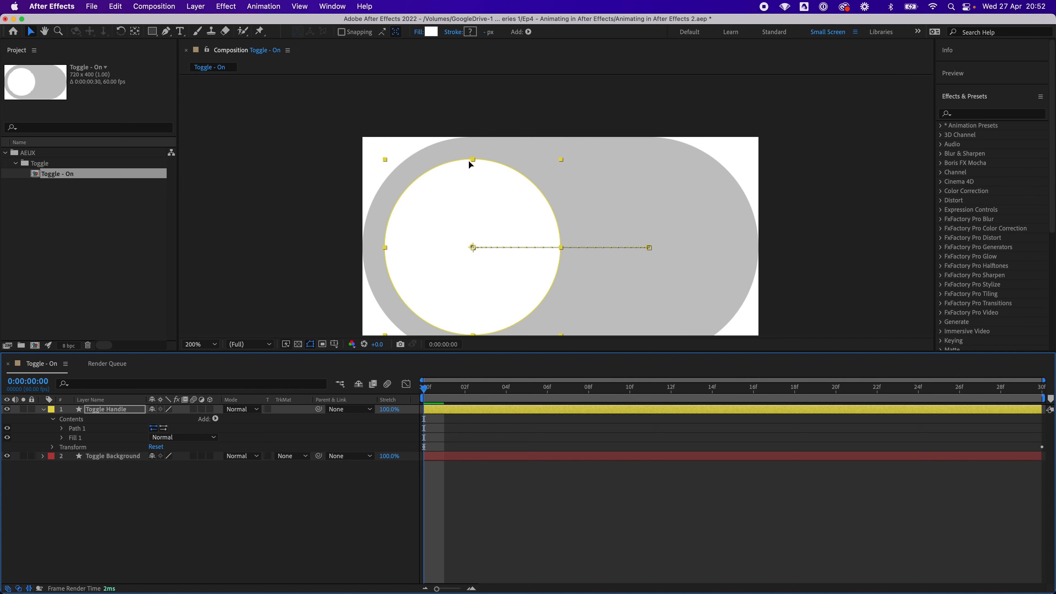
pyautogui.click(481, 116)
pyautogui.click(470, 176)
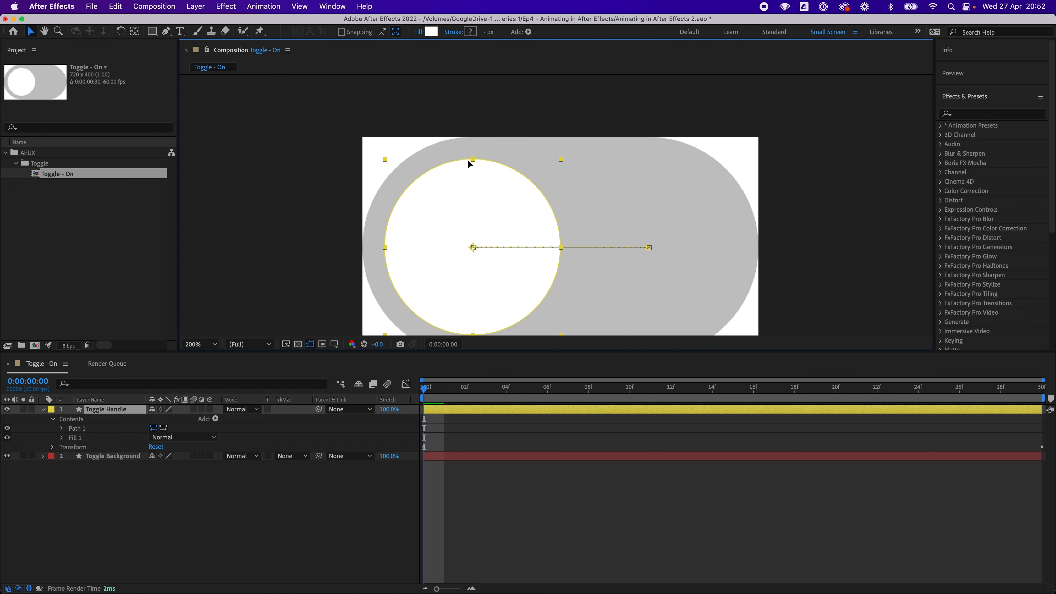
pyautogui.moveTo(468, 159); pyautogui.dragTo(469, 173)
pyautogui.moveTo(466, 219); pyautogui.dragTo(459, 160)
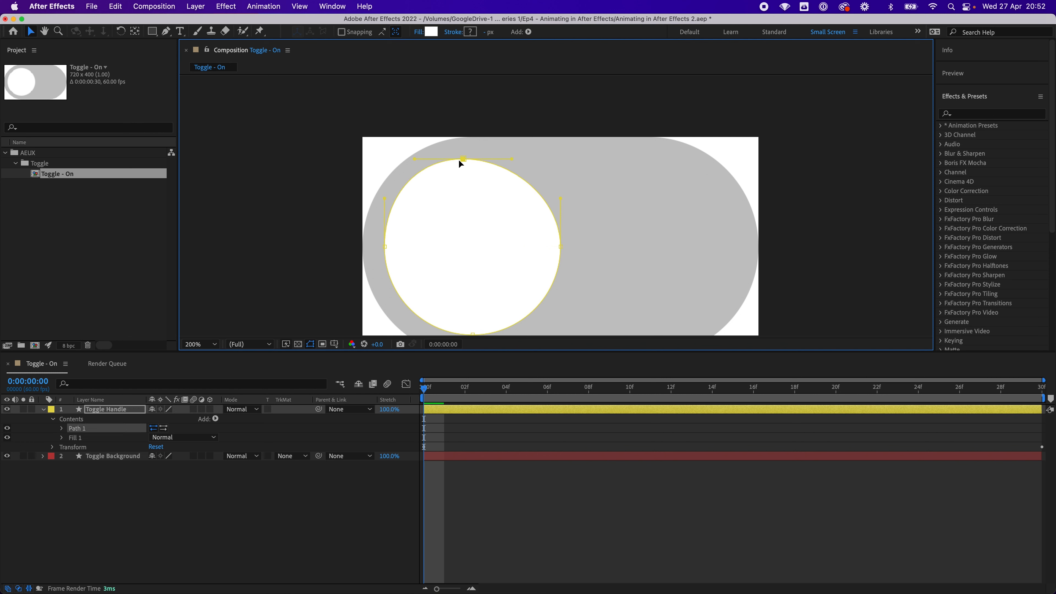
pyautogui.press('super+z')
pyautogui.press(',')
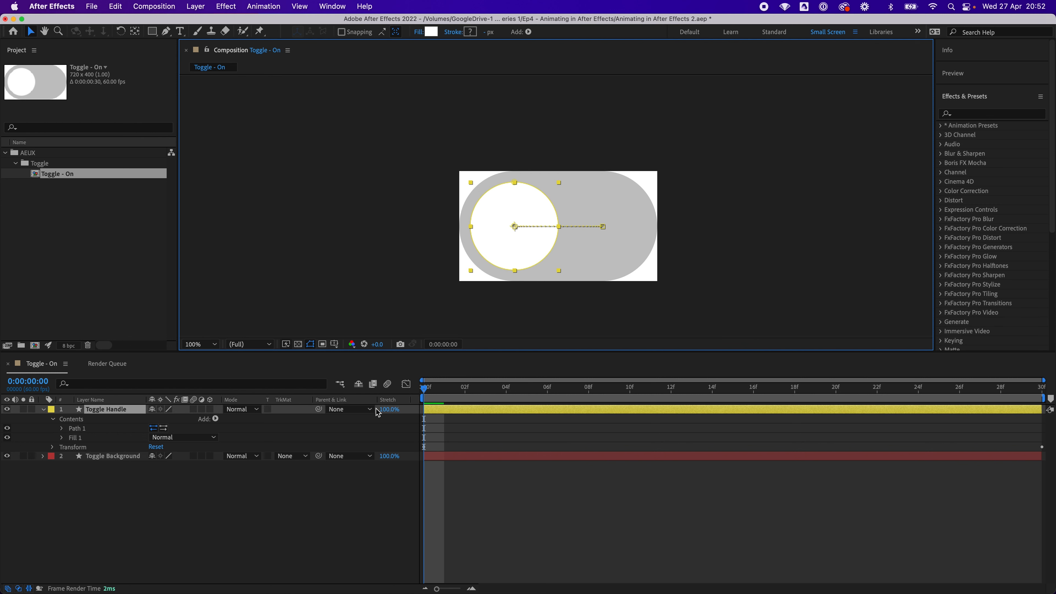
# Keyframe Toggle Handle's Path with its unchanged circular shape at frames 0 and 30.
pyautogui.click(62, 428)
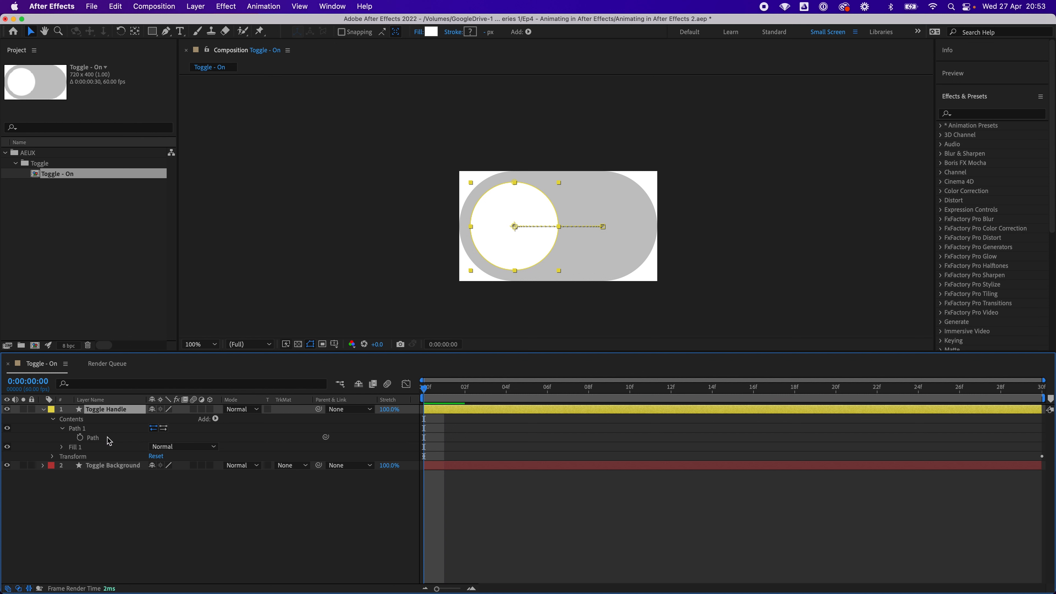
pyautogui.click(79, 437)
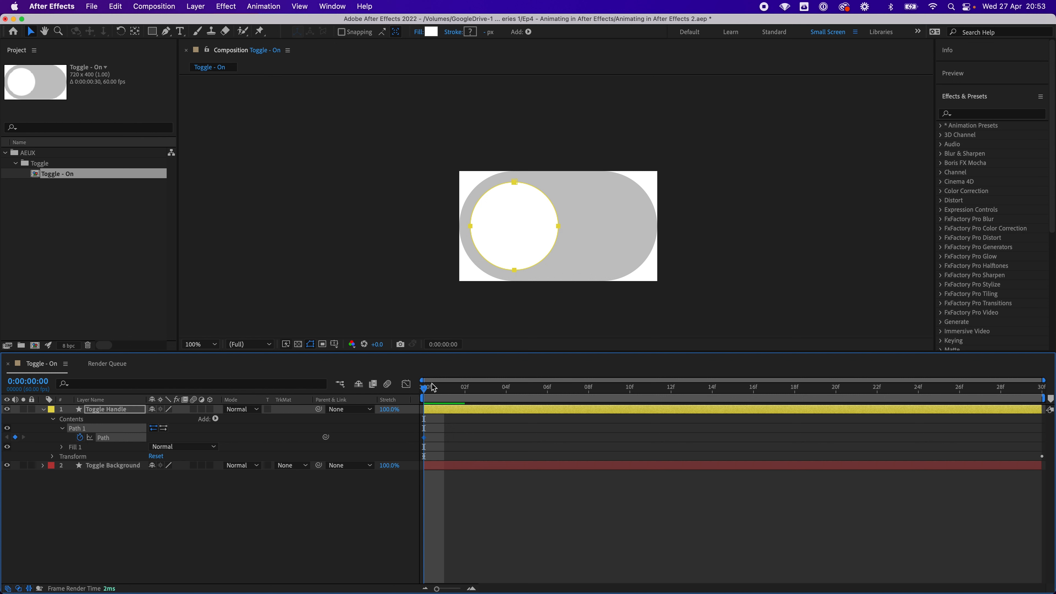
pyautogui.moveTo(424, 392); pyautogui.dragTo(402, 405)
pyautogui.press('space')
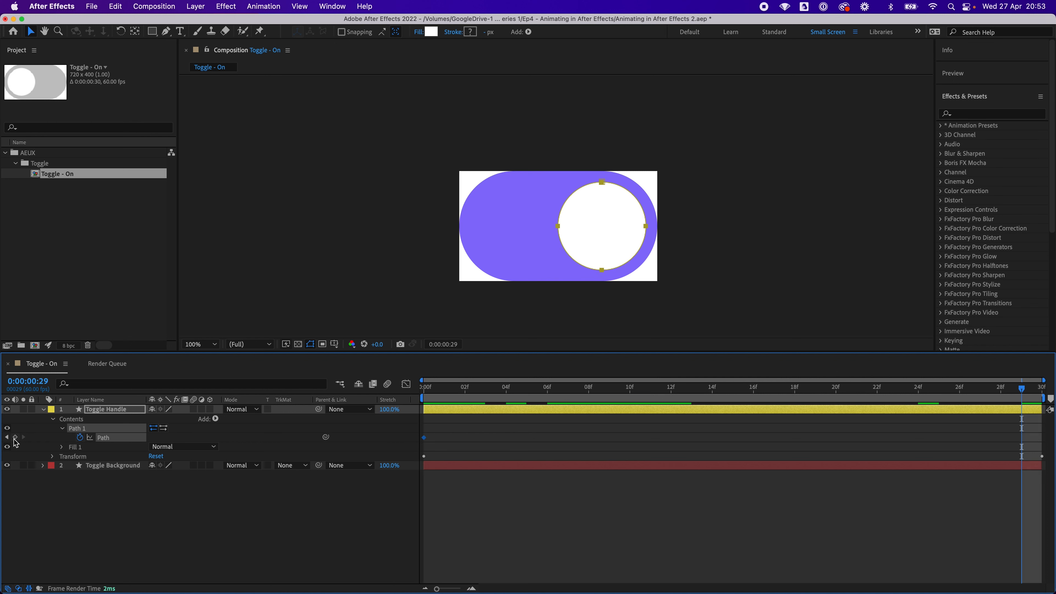
pyautogui.click(15, 437)
pyautogui.moveTo(1021, 437); pyautogui.dragTo(1041, 437)
# At frame 15, pull the handle path's left vertex outward into a teardrop shape and adjust the top and bottom points' left tangents.
pyautogui.moveTo(983, 390); pyautogui.dragTo(716, 389)
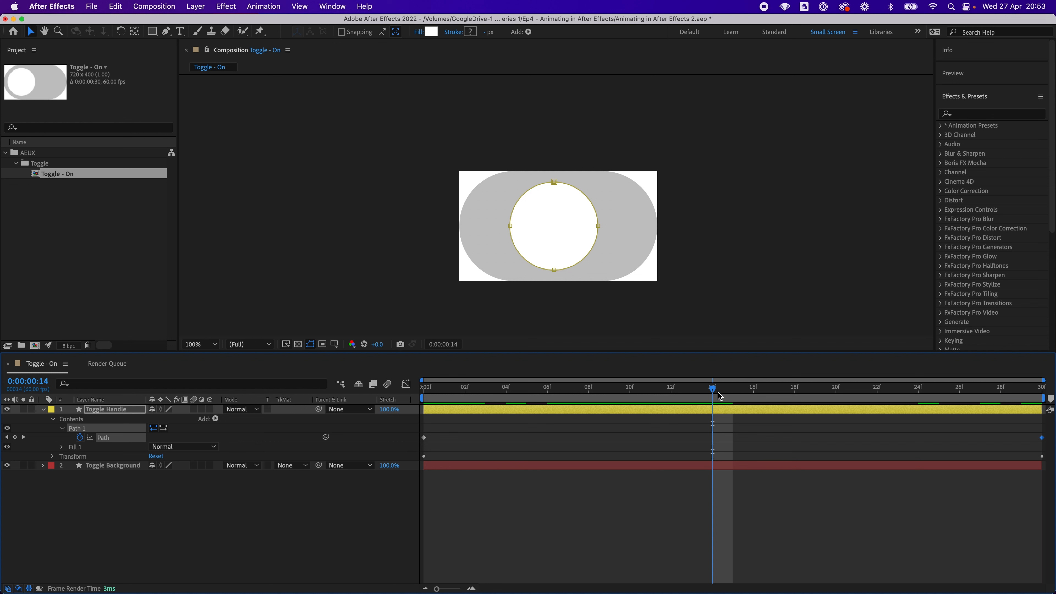
pyautogui.moveTo(719, 395)
pyautogui.mouseDown()
pyautogui.moveTo(746, 396)
pyautogui.moveTo(736, 396)
pyautogui.mouseUp()
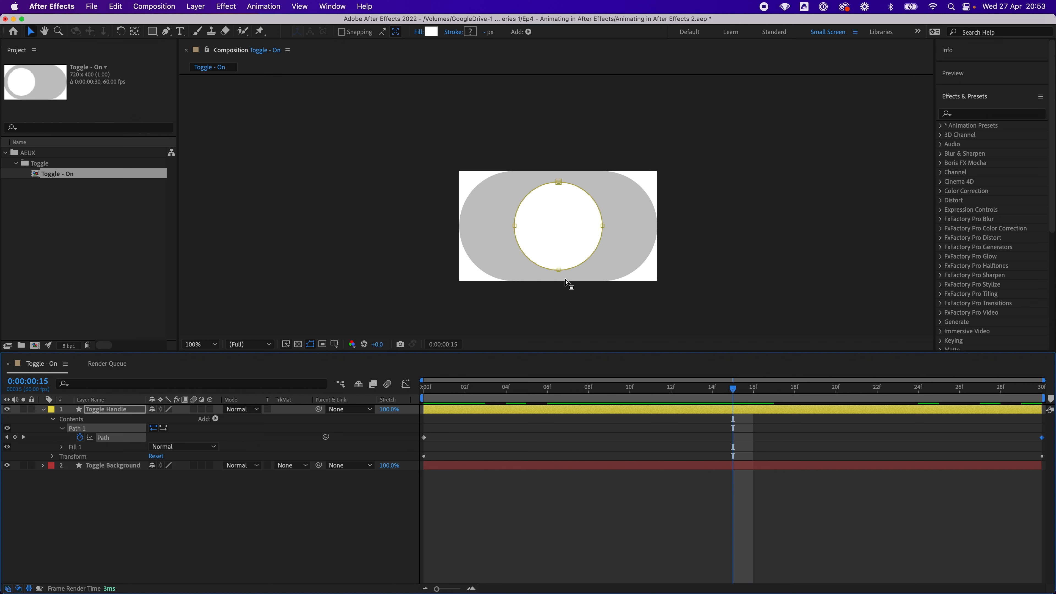
pyautogui.click(514, 227)
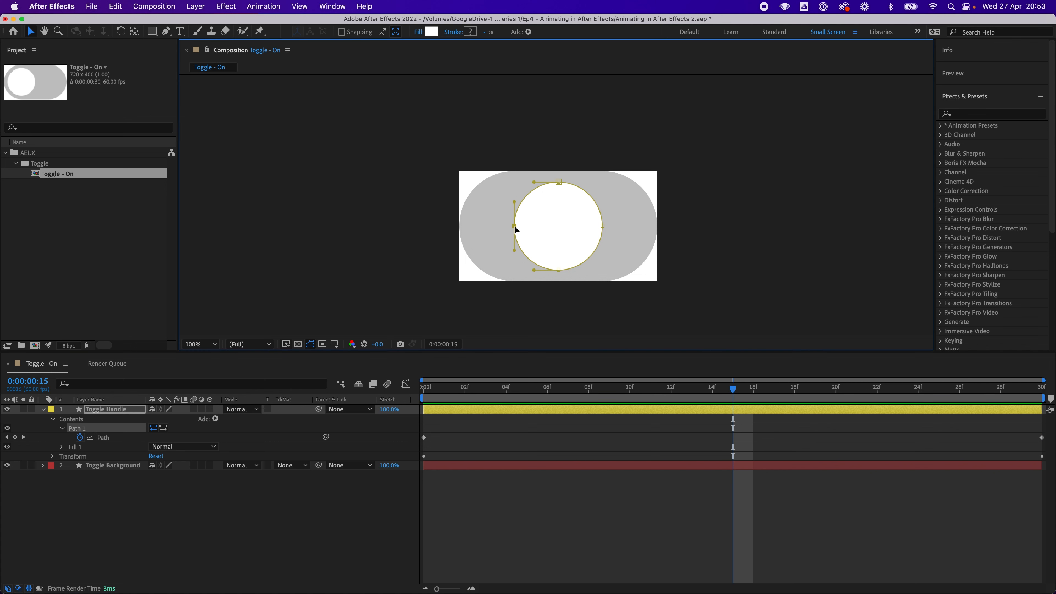
pyautogui.moveTo(514, 228); pyautogui.dragTo(472, 229)
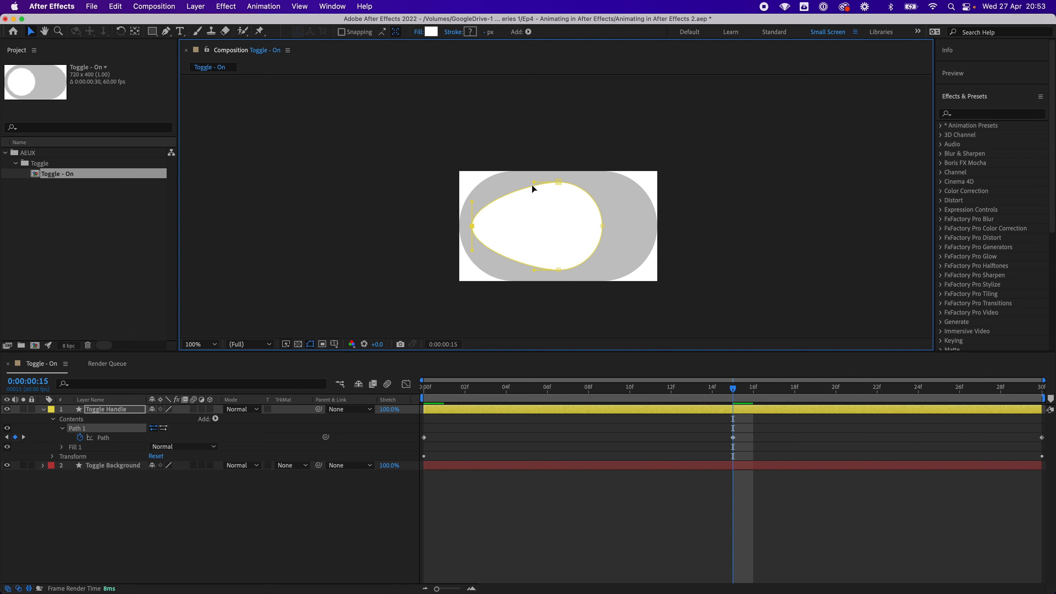
pyautogui.moveTo(531, 184); pyautogui.dragTo(532, 186)
pyautogui.moveTo(532, 269); pyautogui.dragTo(533, 265)
# Play the animation from frame 0 to check how the handle stretches.
pyautogui.moveTo(731, 392); pyautogui.dragTo(444, 398)
pyautogui.press('space')
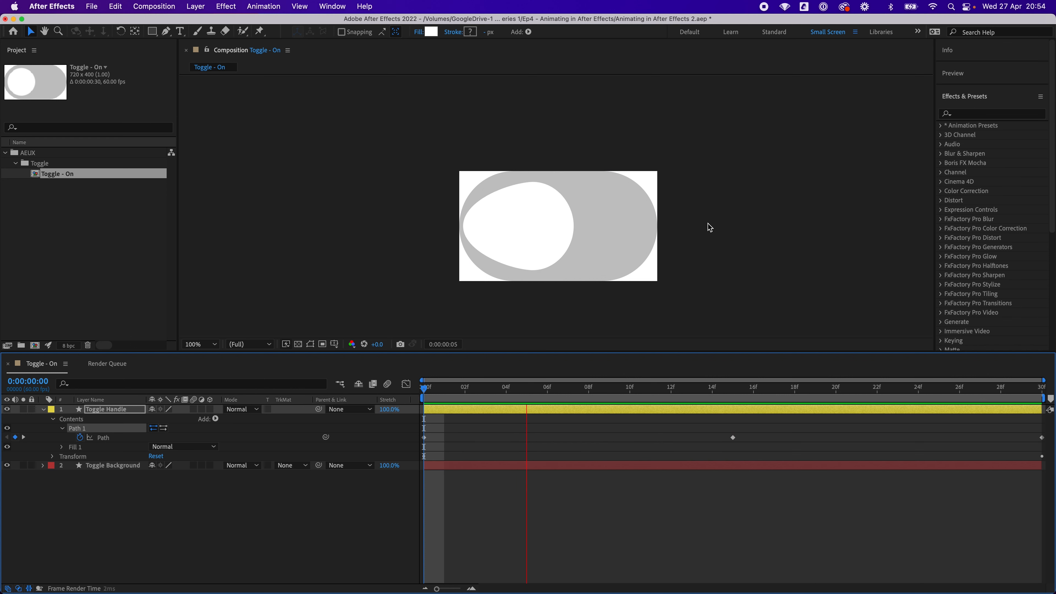
pyautogui.press('space')
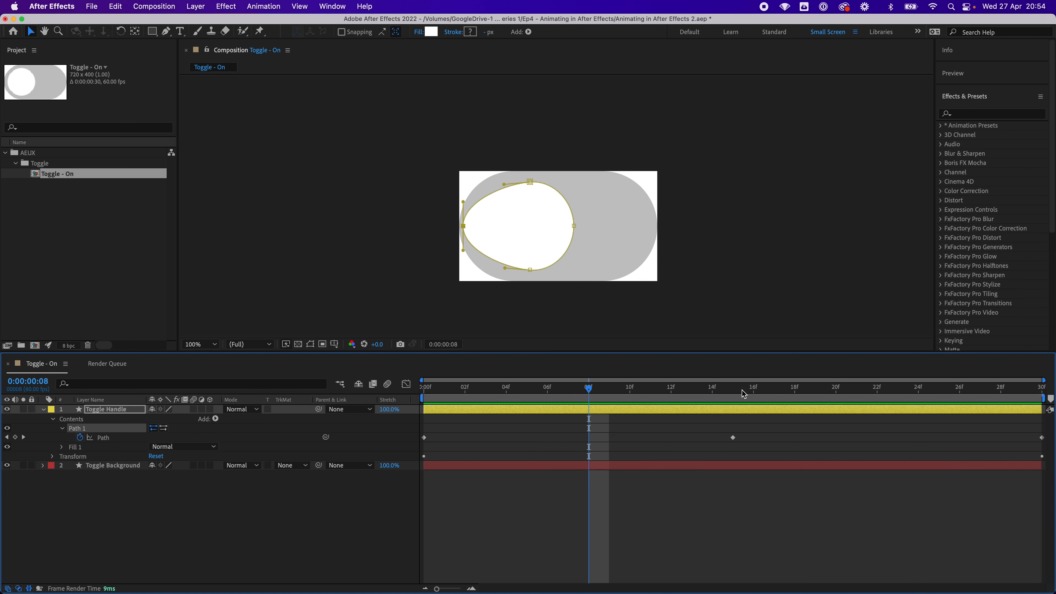
# At frame 15, move the handle path's left vertex inward to shorten the teardrop, and preview the animation from frame 0.
pyautogui.click(733, 389)
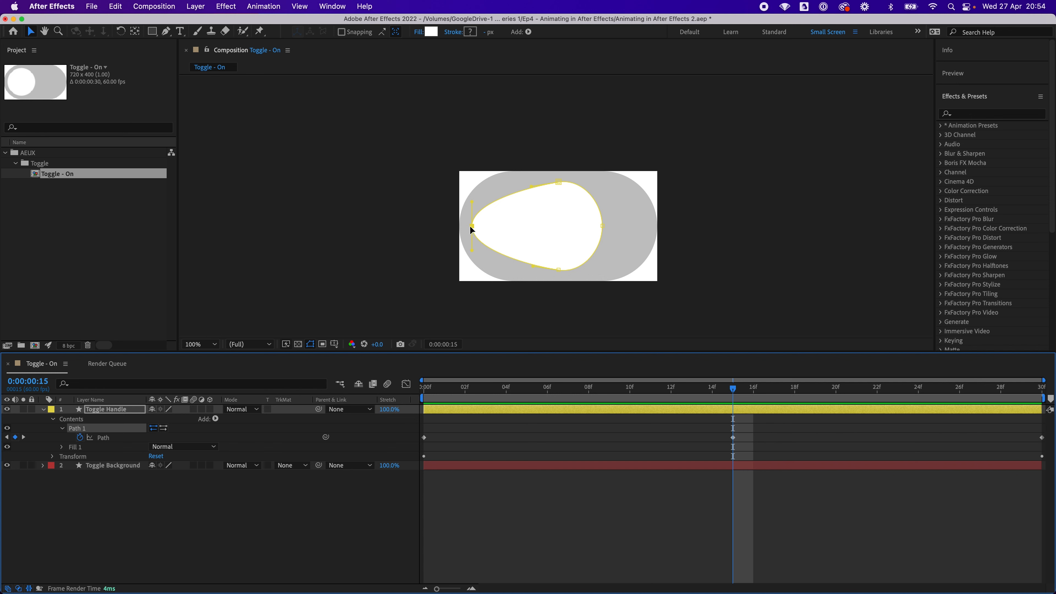
pyautogui.moveTo(471, 226); pyautogui.dragTo(486, 227)
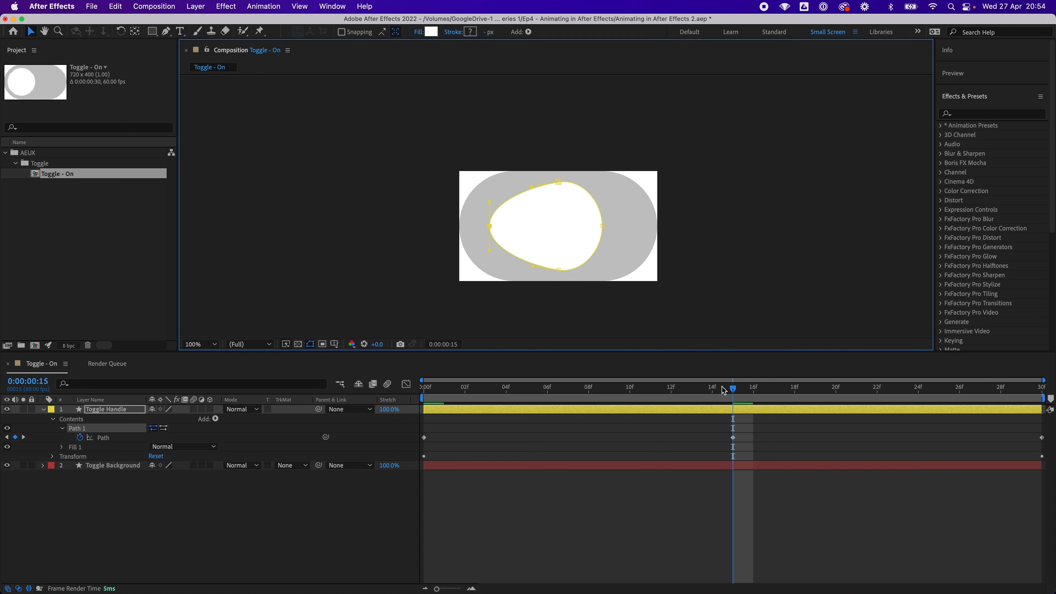
pyautogui.moveTo(723, 390); pyautogui.dragTo(424, 388)
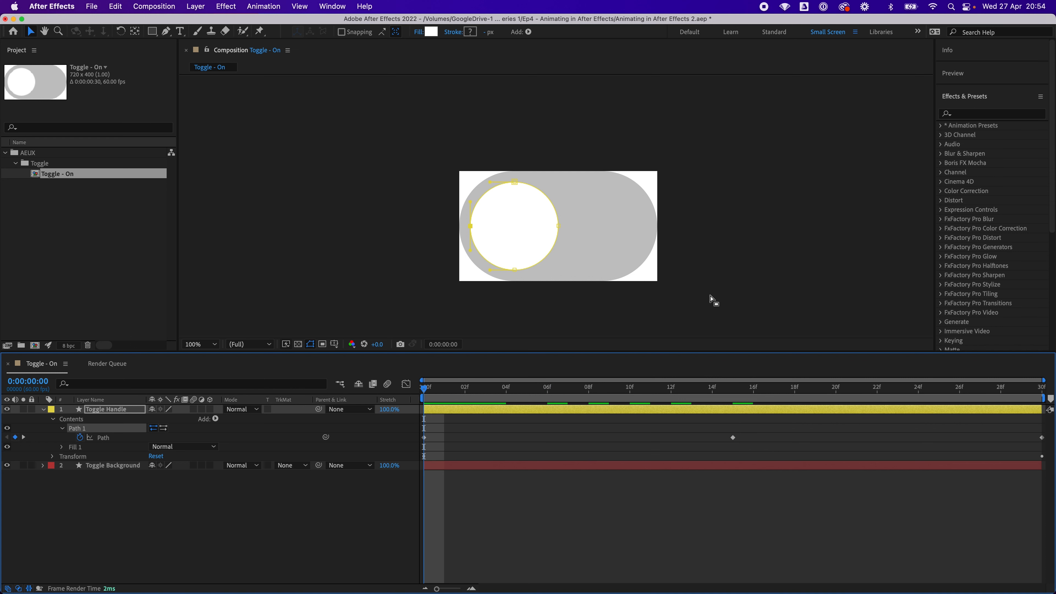
pyautogui.press('space')
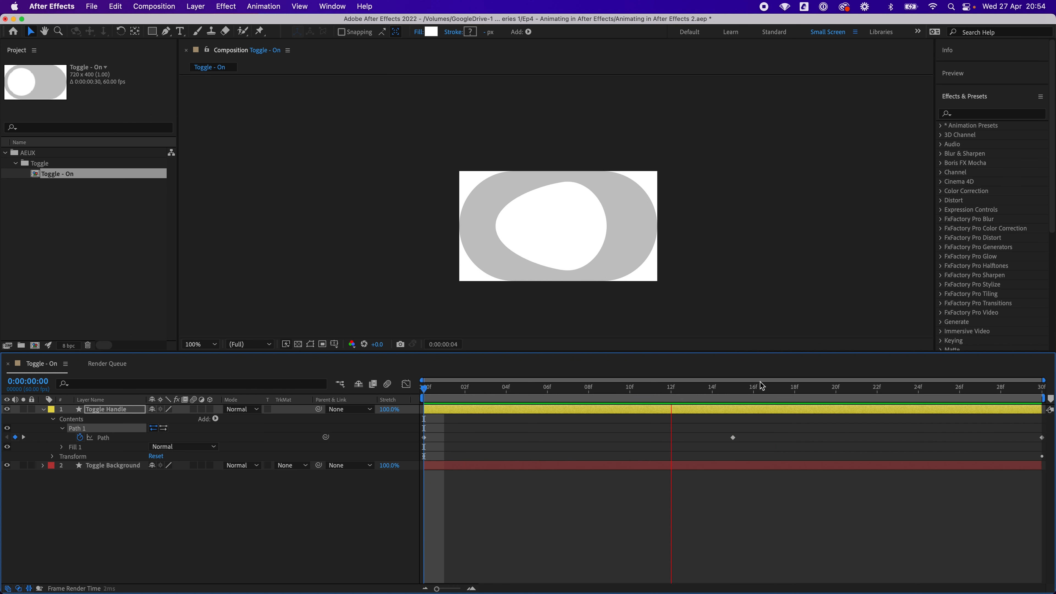
pyautogui.press('space')
# At frame 15, move the handle path's top vertex slightly down and its bottom vertex slightly up to slim the teardrop.
pyautogui.click(732, 388)
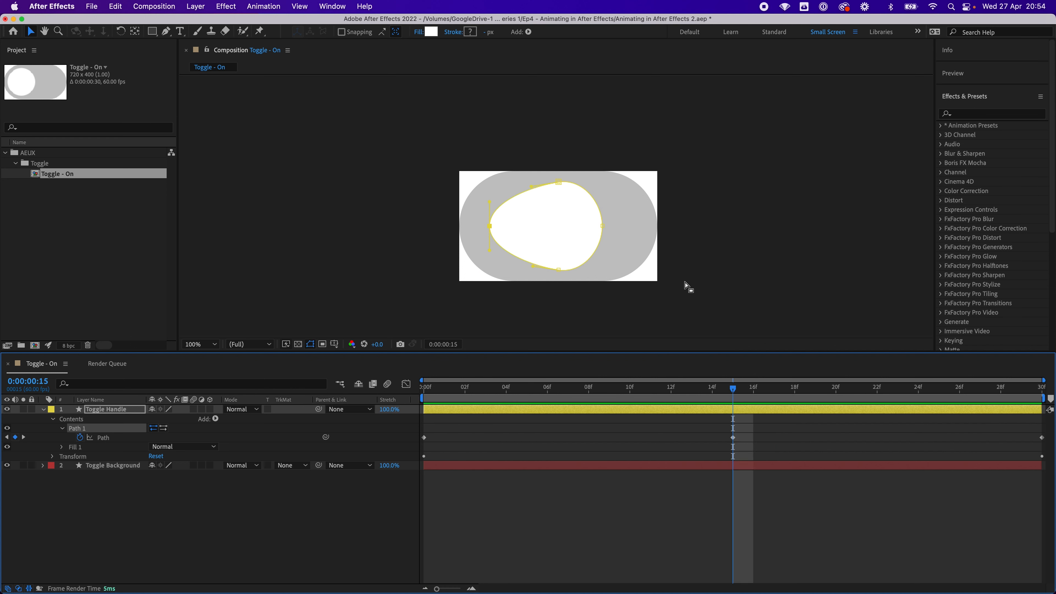
pyautogui.click(581, 177)
pyautogui.click(575, 199)
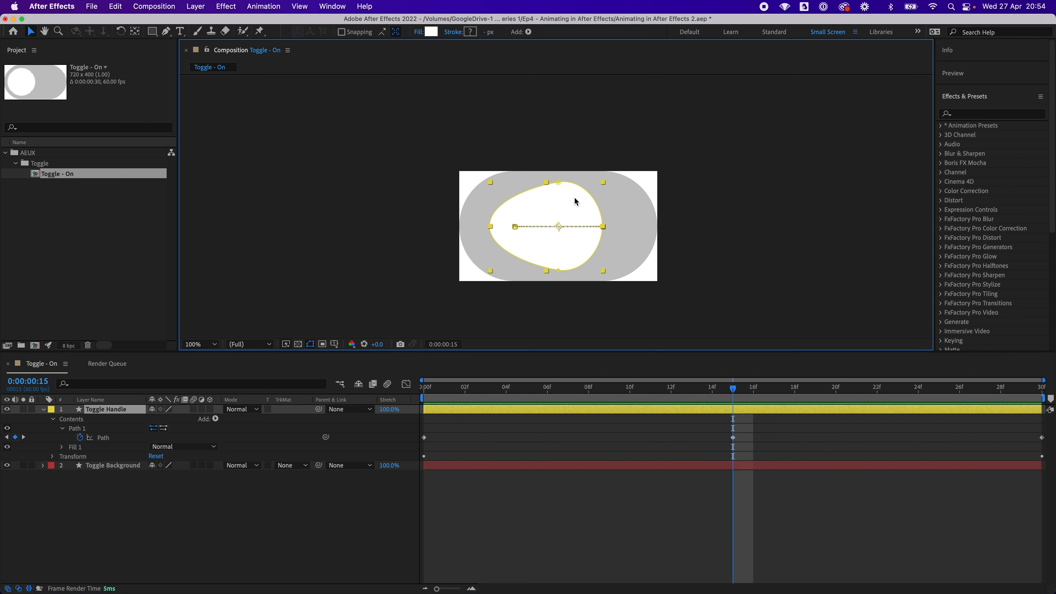
pyautogui.click(557, 183)
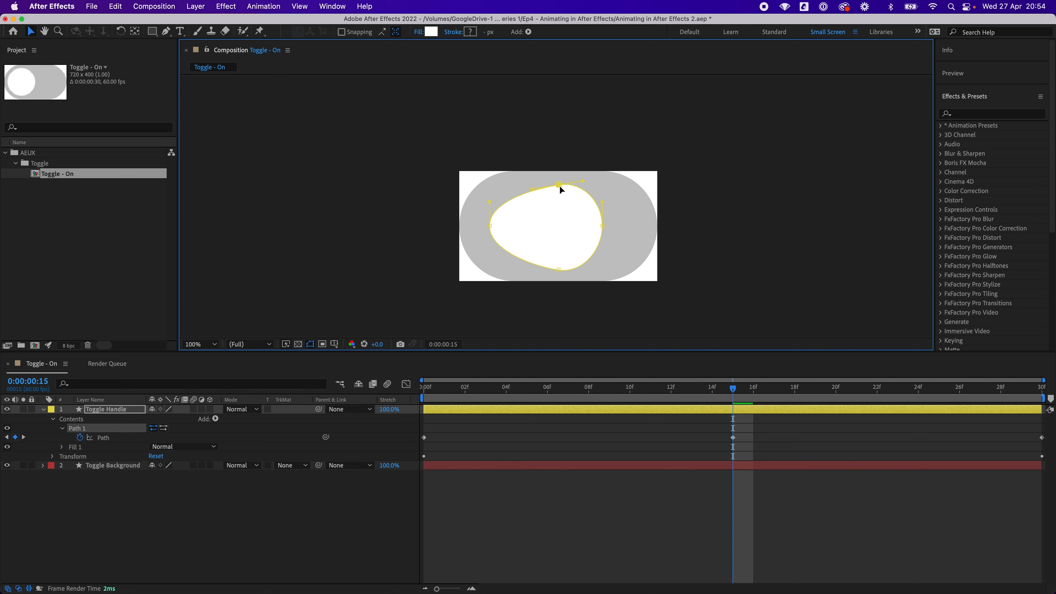
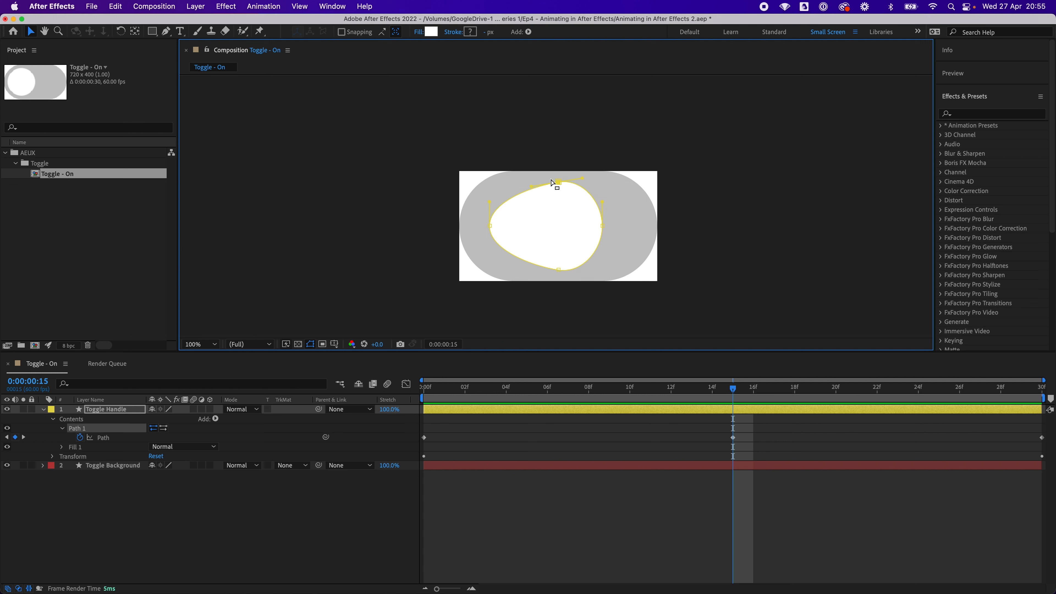
pyautogui.moveTo(558, 185); pyautogui.dragTo(559, 191)
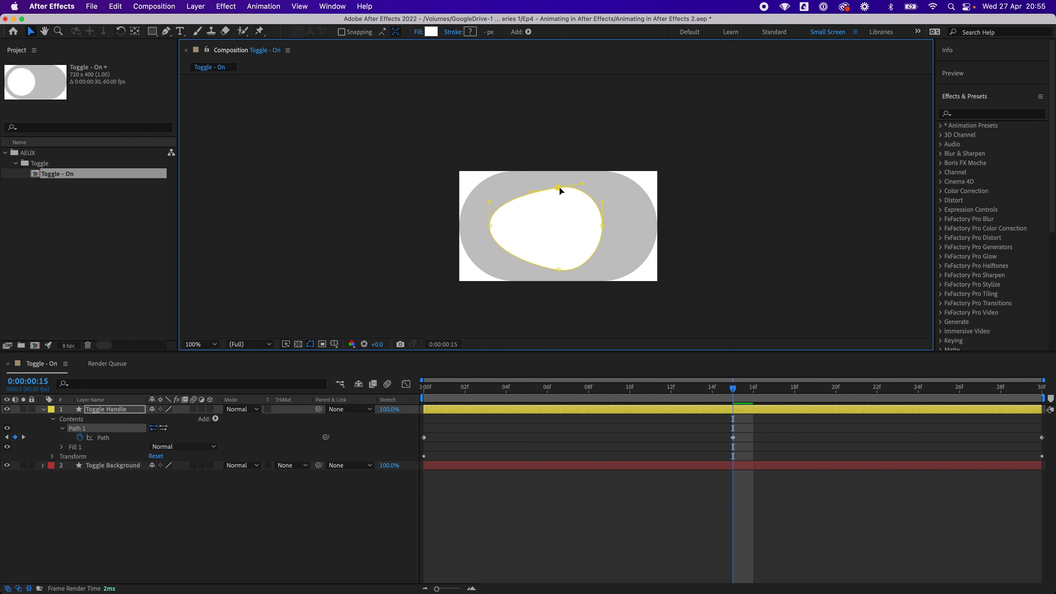
pyautogui.moveTo(557, 271); pyautogui.dragTo(557, 268)
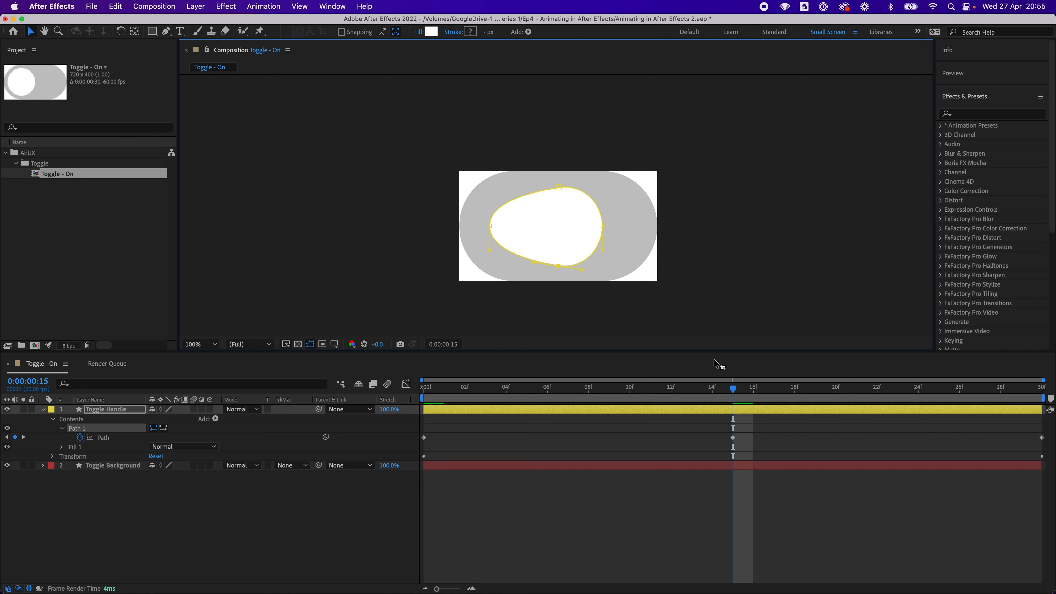
# Play the animation from the beginning to check the slimmer handle stretch.
pyautogui.moveTo(733, 389); pyautogui.dragTo(640, 393)
pyautogui.press('space')
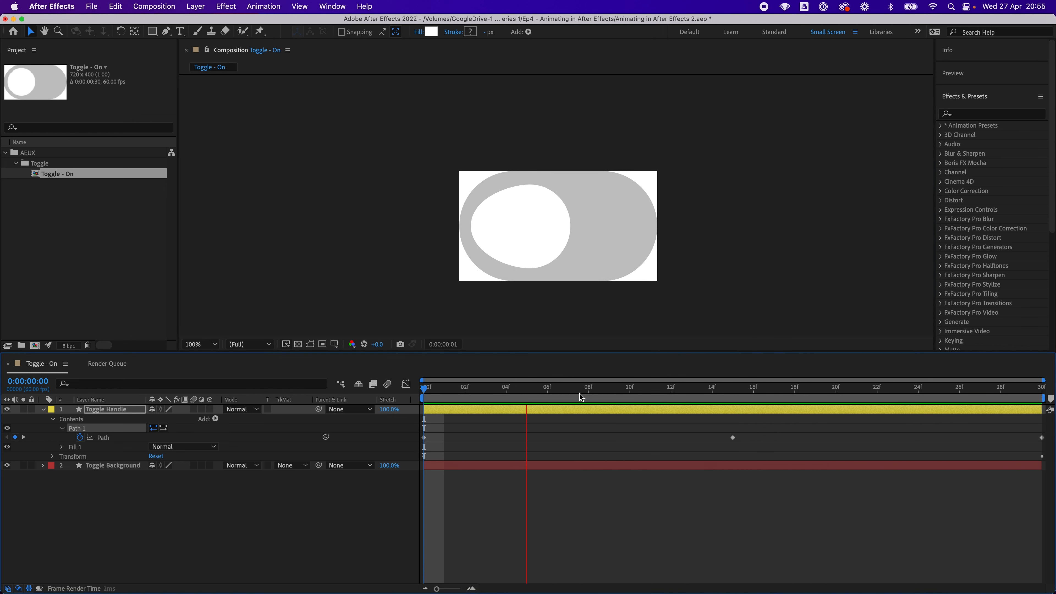
pyautogui.press('space')
pyautogui.click(564, 389)
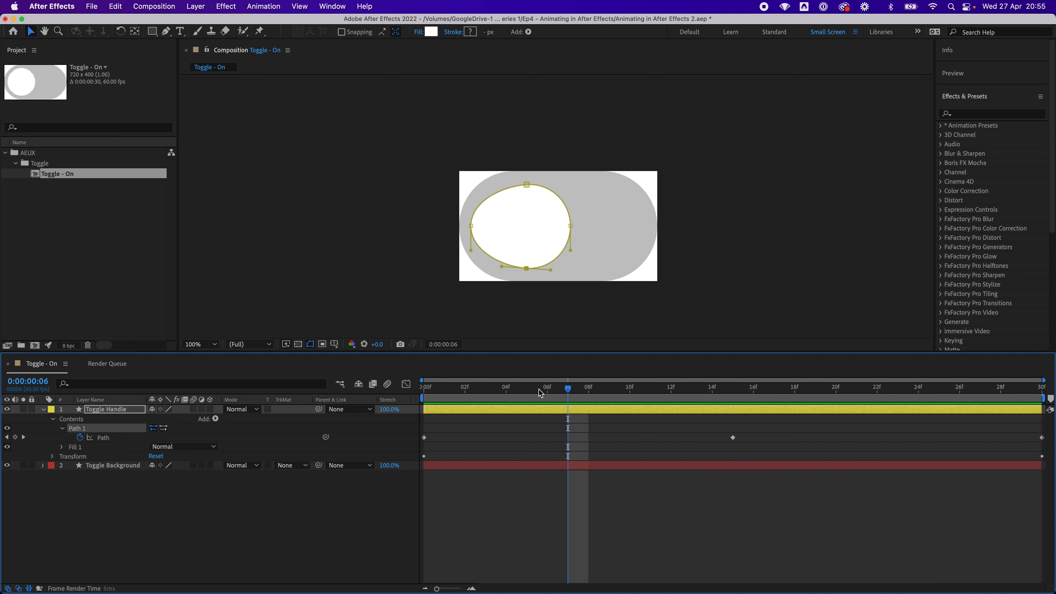
# Duplicate Toggle Handle's circular Path keyframe from frame 30 and place the copy at frame 26.
pyautogui.moveTo(539, 390); pyautogui.dragTo(1017, 393)
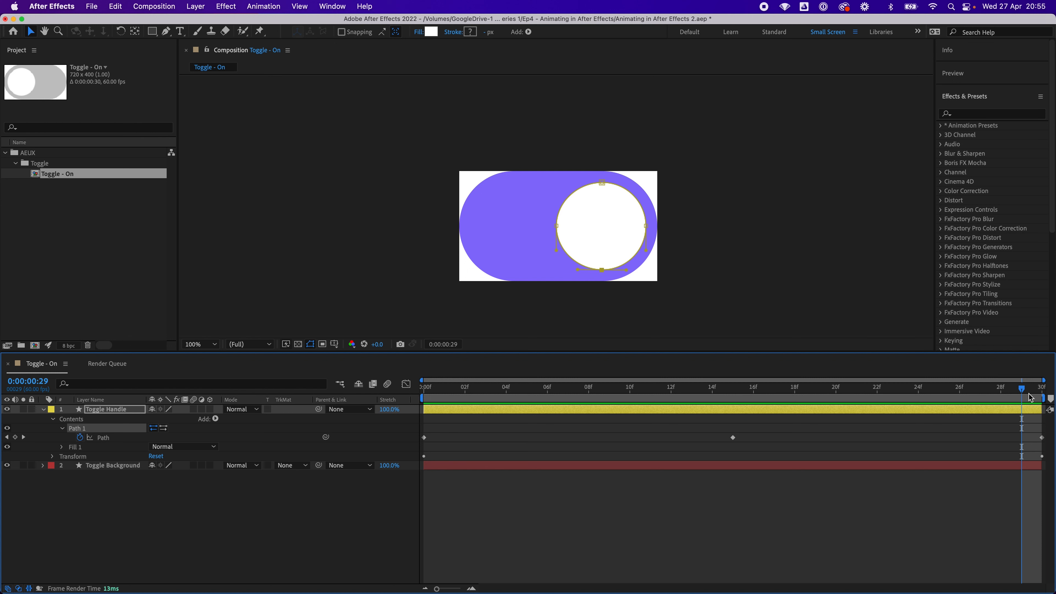
pyautogui.moveTo(1025, 393); pyautogui.dragTo(1001, 389)
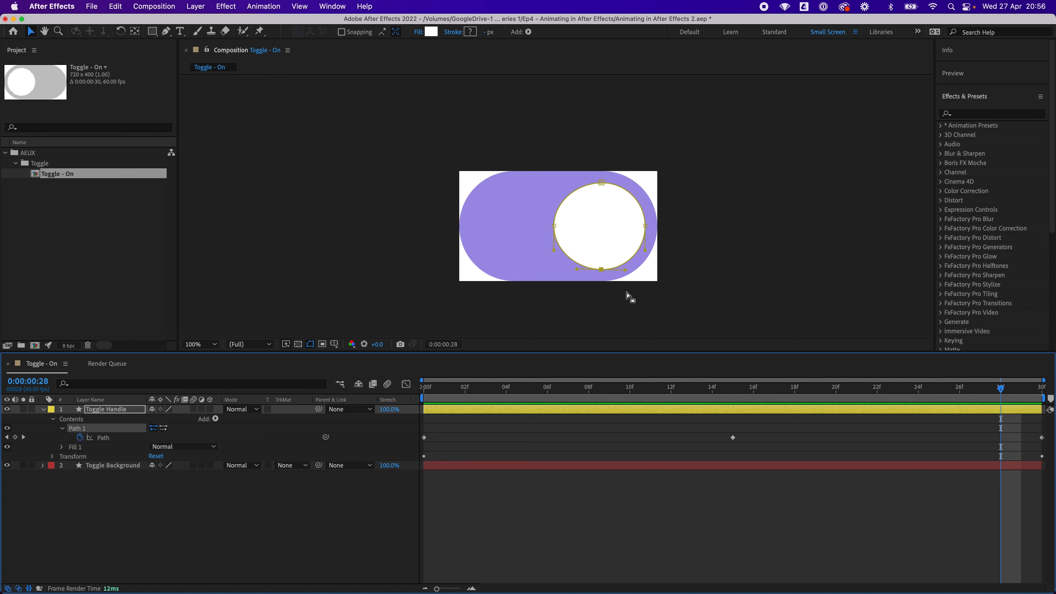
pyautogui.click(1041, 438)
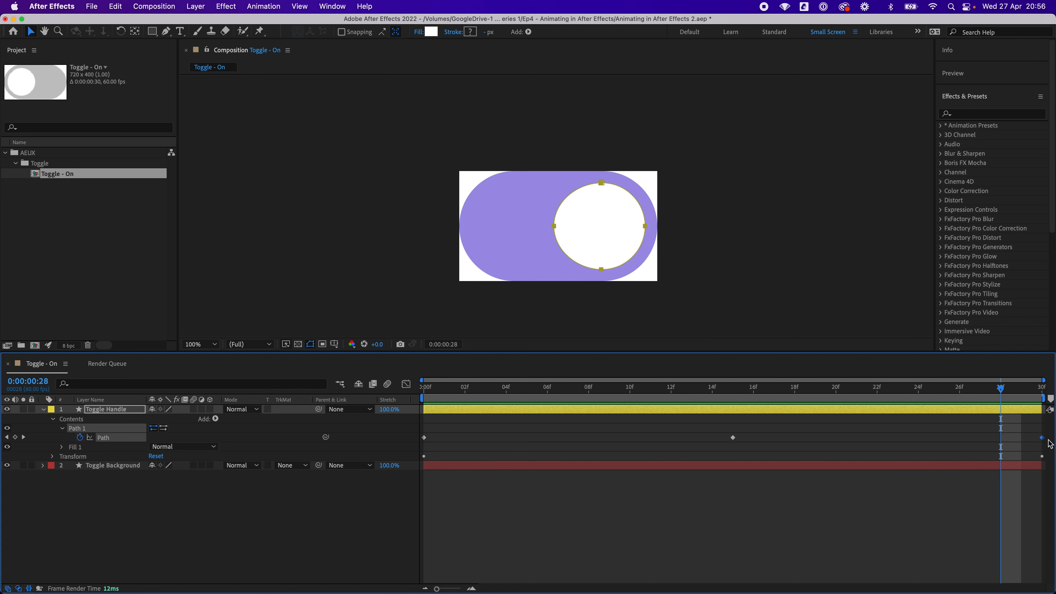
pyautogui.press('super+v')
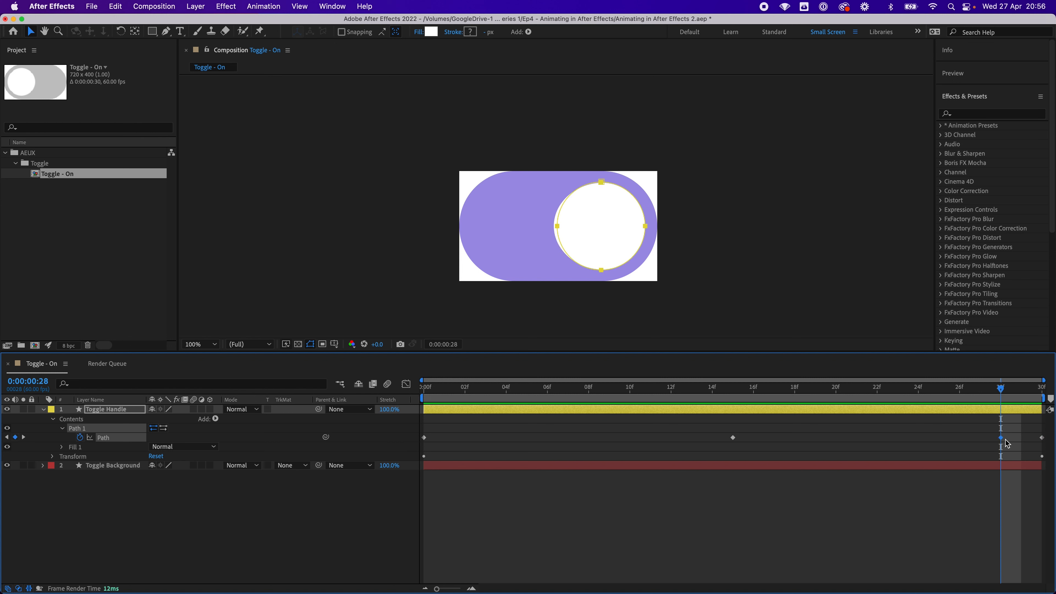
pyautogui.moveTo(999, 437); pyautogui.dragTo(959, 437)
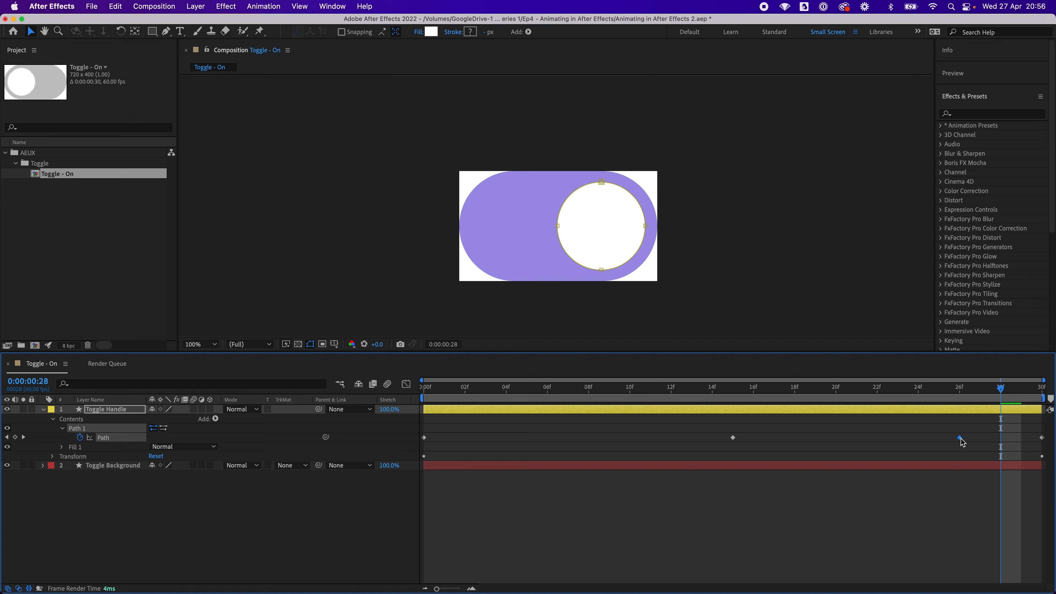
# At frame 26, squash the handle path by moving its left vertex inward and its top and bottom vertices slightly outward.
pyautogui.click(959, 389)
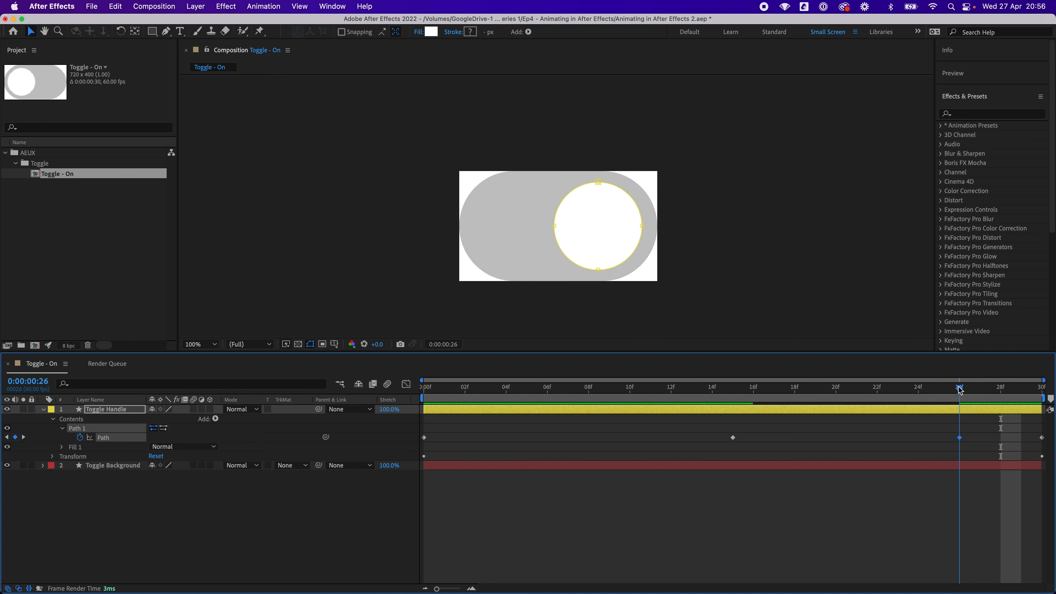
pyautogui.moveTo(970, 388)
pyautogui.mouseDown()
pyautogui.moveTo(1005, 393)
pyautogui.moveTo(959, 395)
pyautogui.mouseUp()
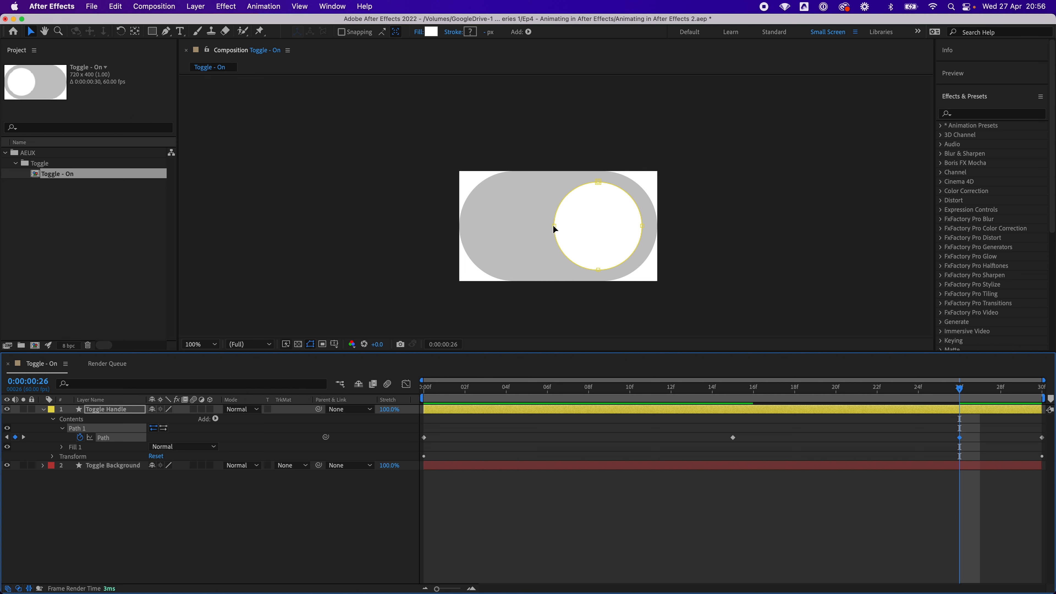
pyautogui.moveTo(555, 229); pyautogui.dragTo(569, 227)
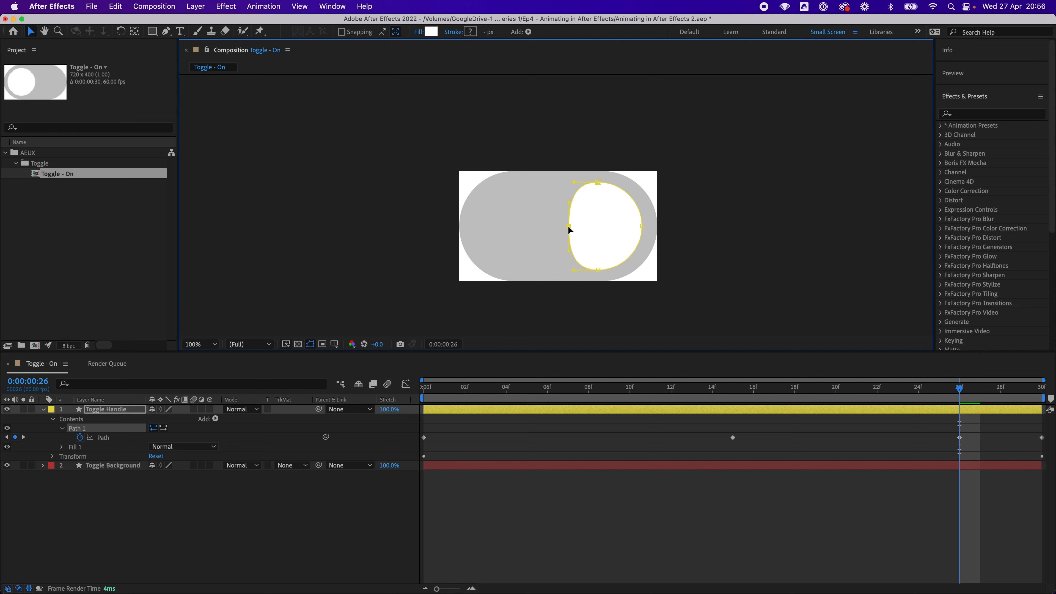
pyautogui.click(54, 456)
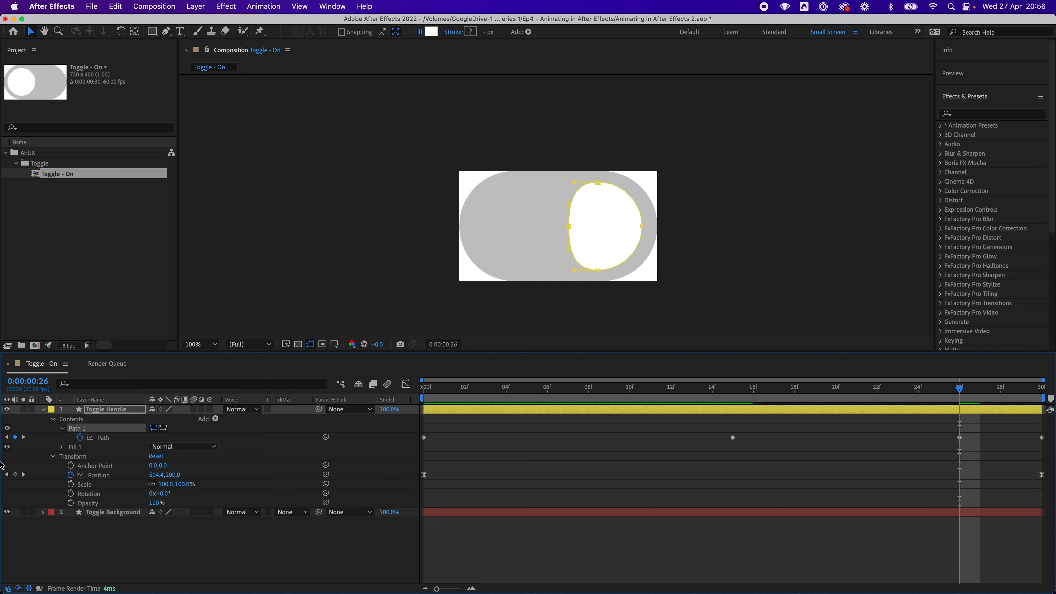
pyautogui.click(54, 456)
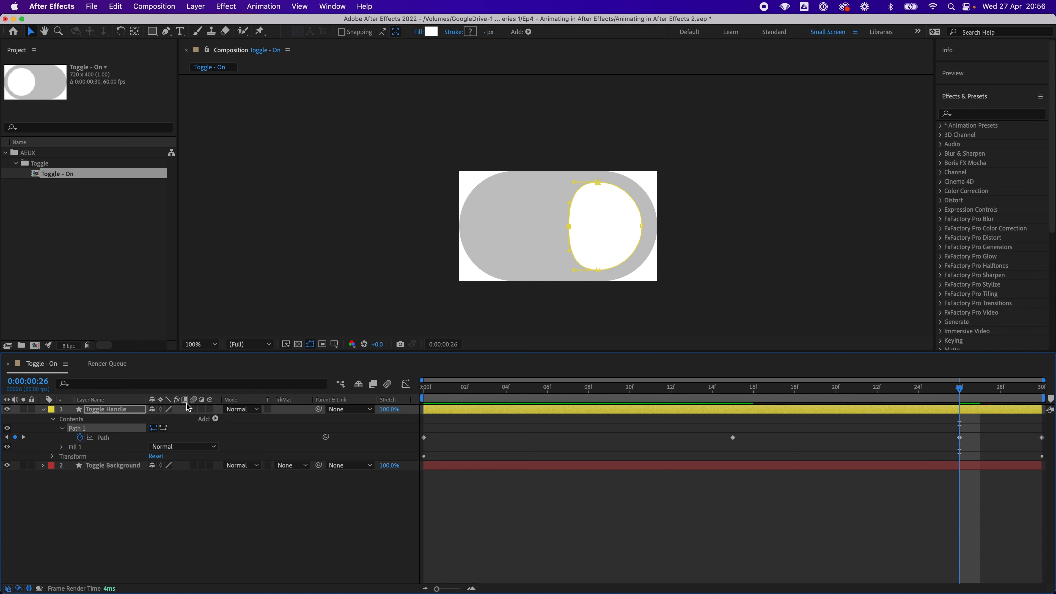
pyautogui.click(598, 181)
pyautogui.moveTo(599, 180); pyautogui.dragTo(598, 178)
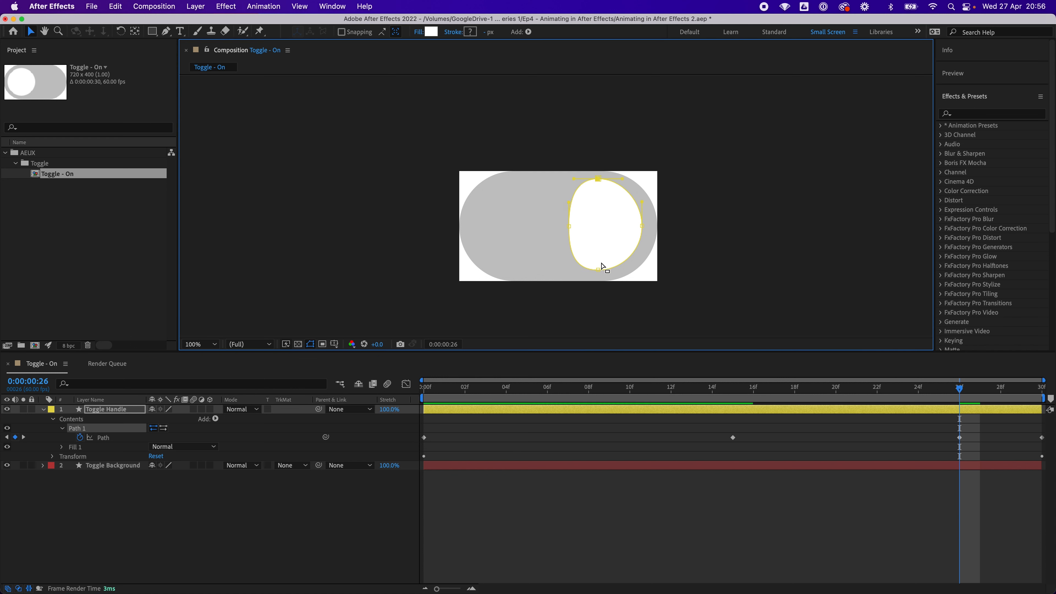
pyautogui.moveTo(598, 270); pyautogui.dragTo(597, 275)
pyautogui.moveTo(961, 389)
pyautogui.mouseDown()
pyautogui.moveTo(1044, 398)
pyautogui.moveTo(457, 399)
pyautogui.moveTo(1028, 397)
pyautogui.moveTo(957, 402)
pyautogui.mouseUp()
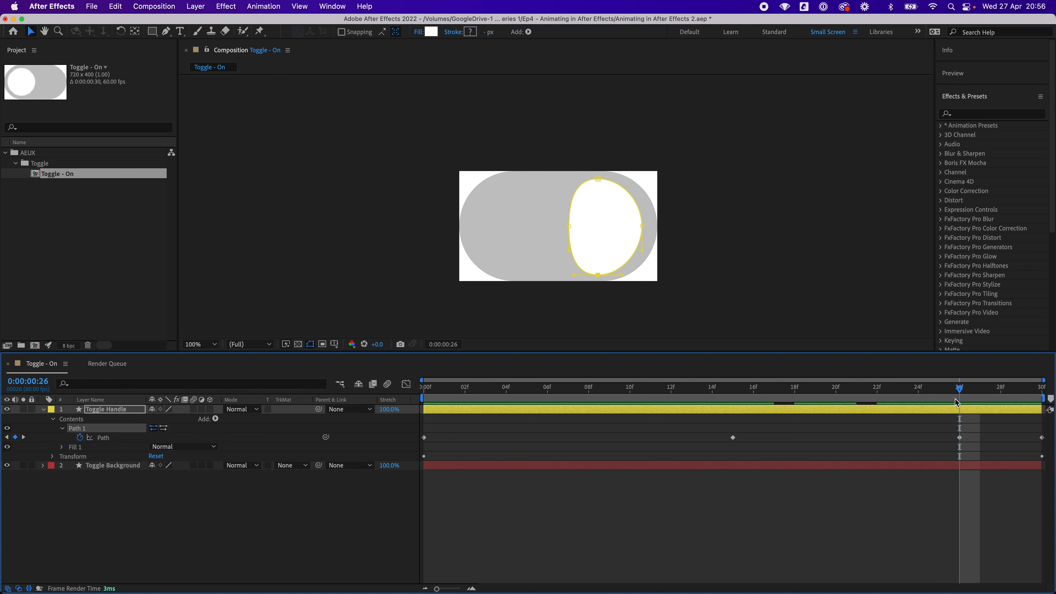
# Shift Toggle Handle's Position keyframes four frames earlier so the last one sits at frame 26.
pyautogui.click(52, 456)
pyautogui.click(103, 475)
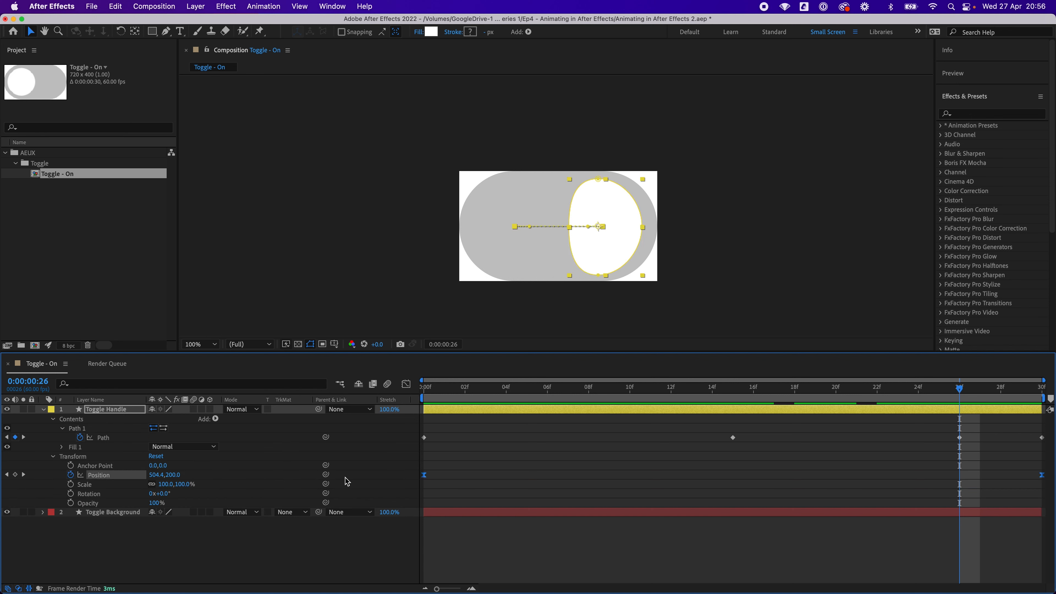
pyautogui.moveTo(1044, 478); pyautogui.dragTo(971, 478)
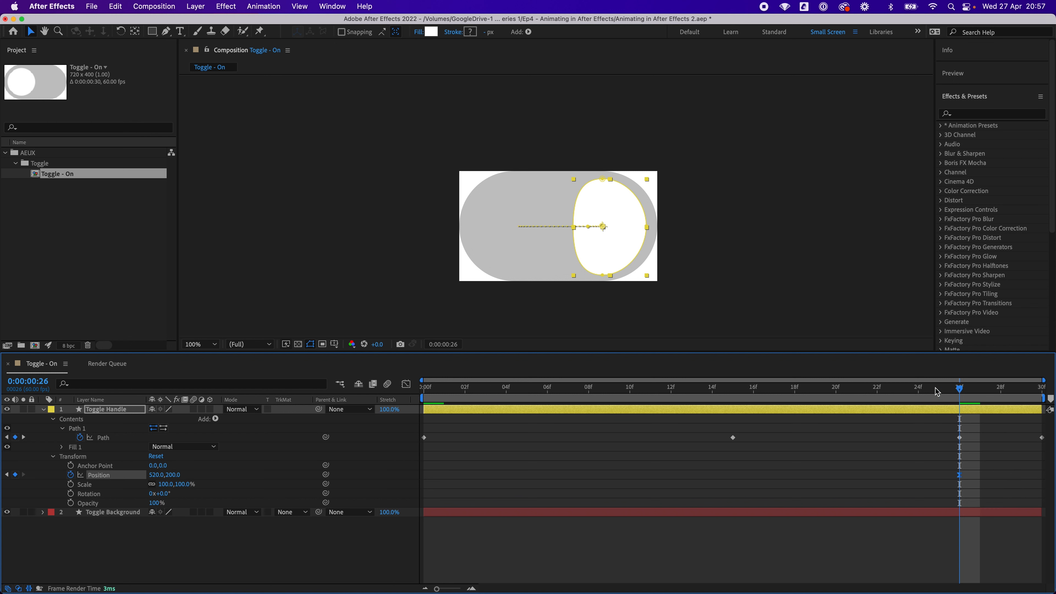
# Play and scrub through the whole animation to check the handle's squash against the end of its movement.
pyautogui.moveTo(936, 391); pyautogui.dragTo(337, 426)
pyautogui.press('space')
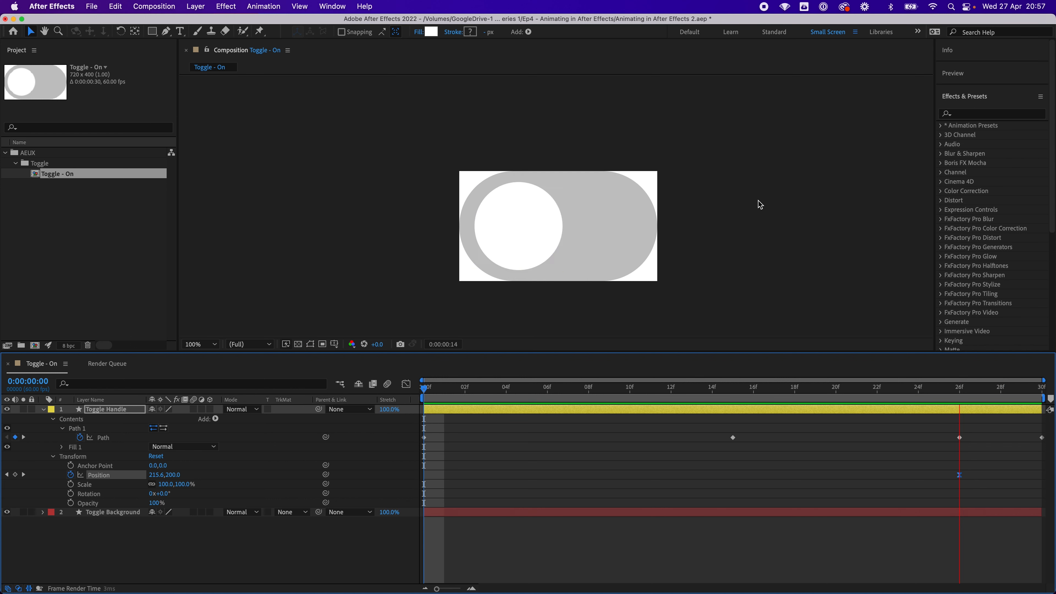
pyautogui.click(609, 388)
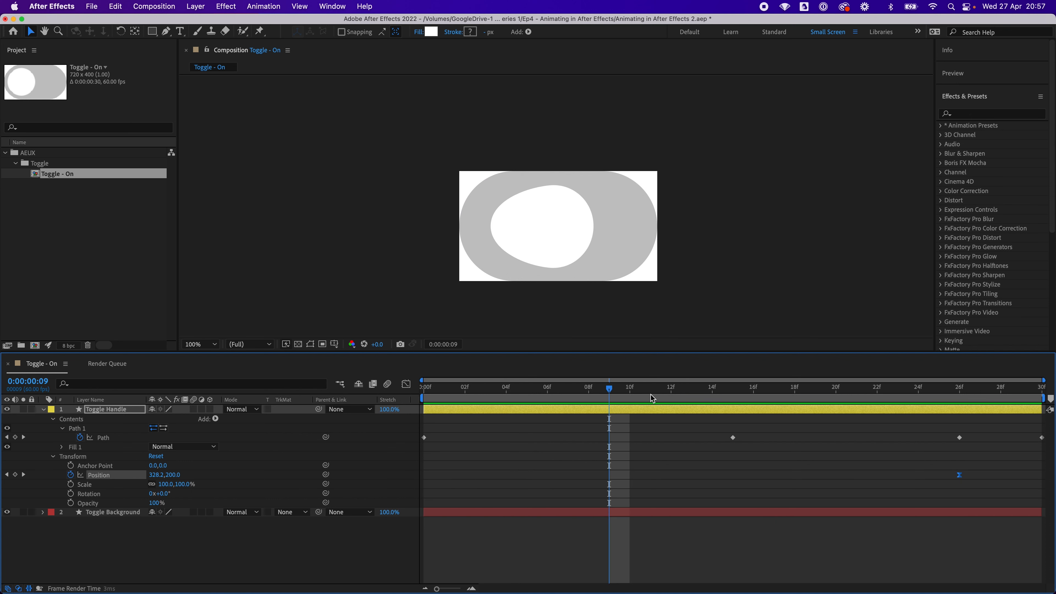
pyautogui.moveTo(609, 387); pyautogui.dragTo(759, 395)
pyautogui.press('space')
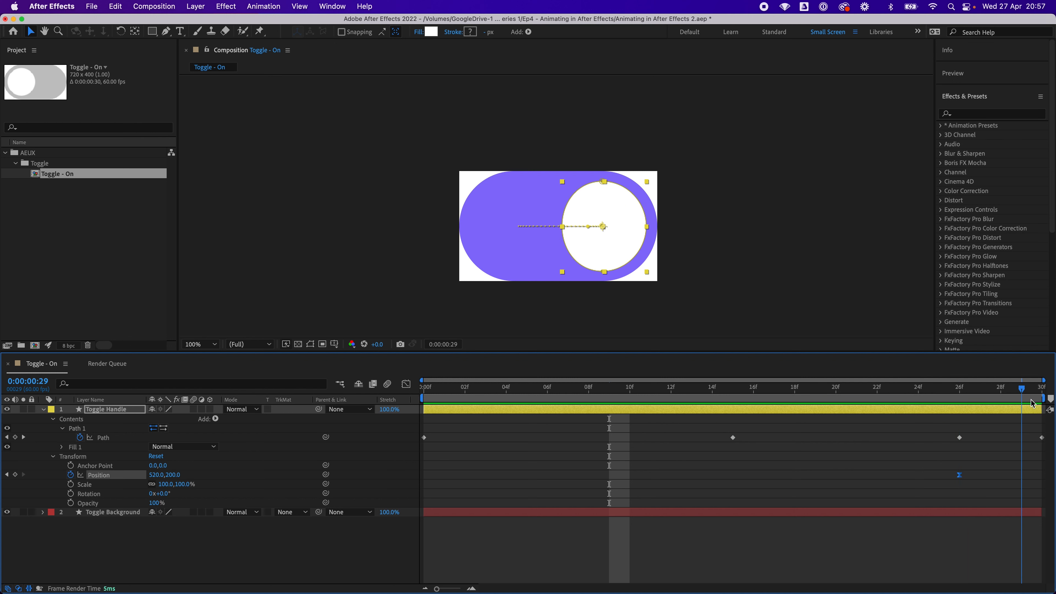
pyautogui.moveTo(1033, 397); pyautogui.dragTo(1035, 397)
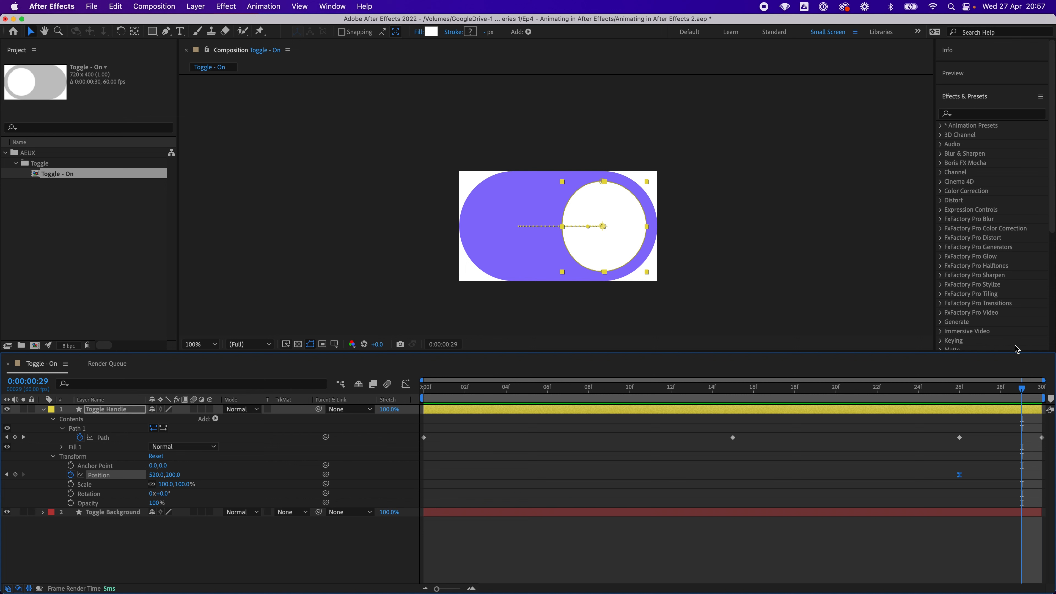
# Set the Toggle - On composition's duration to 0:00:00:35.
pyautogui.press('super+k')
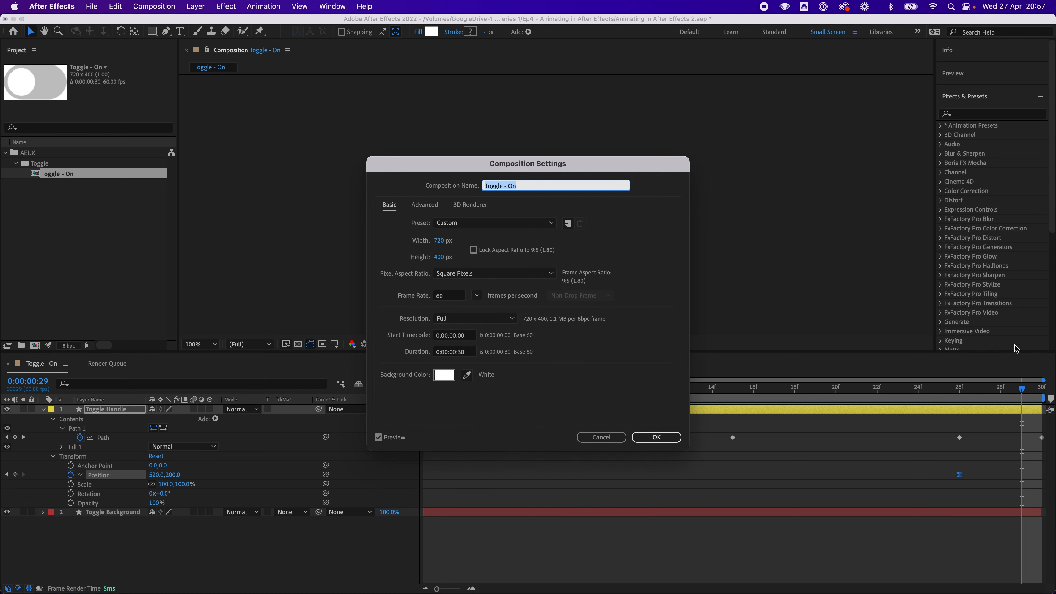
pyautogui.click(461, 353)
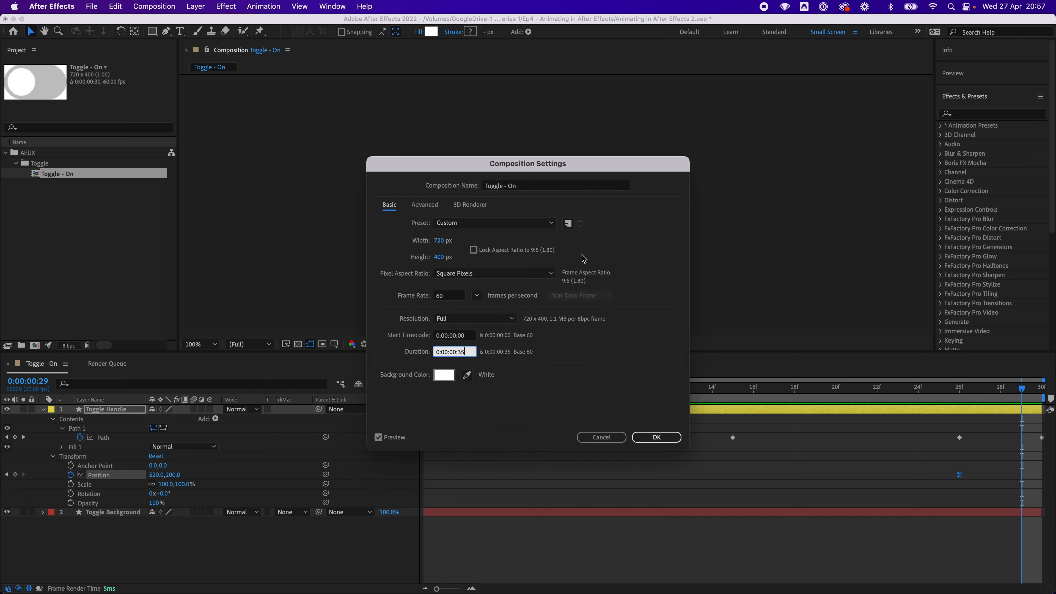
pyautogui.click(657, 440)
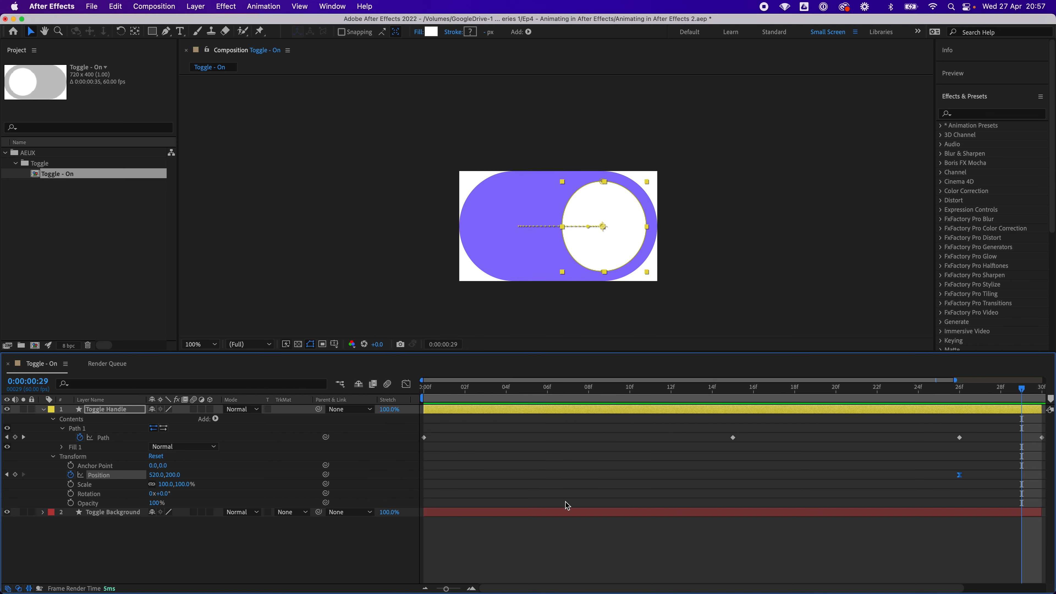
# Extend the Toggle Handle and Toggle Background layers to the end of the 35-frame composition.
pyautogui.click(428, 588)
pyautogui.click(428, 588)
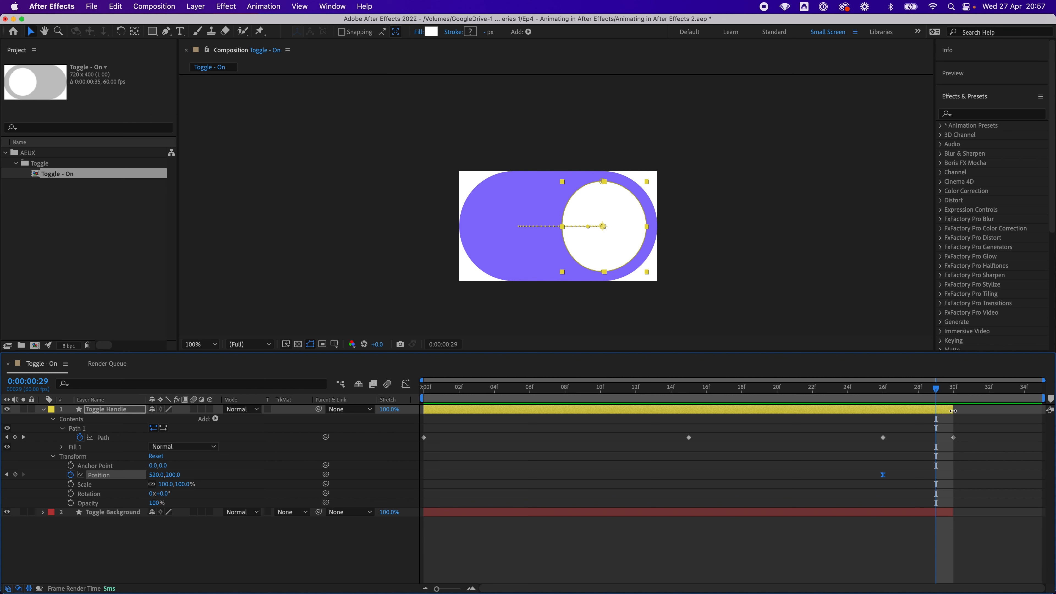
pyautogui.moveTo(953, 411); pyautogui.dragTo(1042, 412)
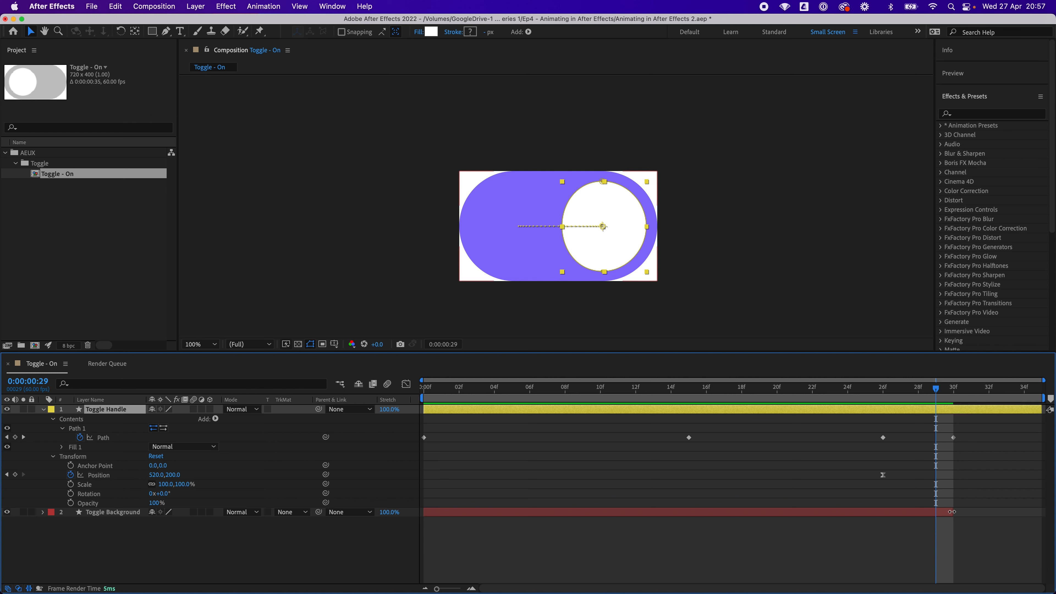
pyautogui.moveTo(936, 513); pyautogui.dragTo(1042, 512)
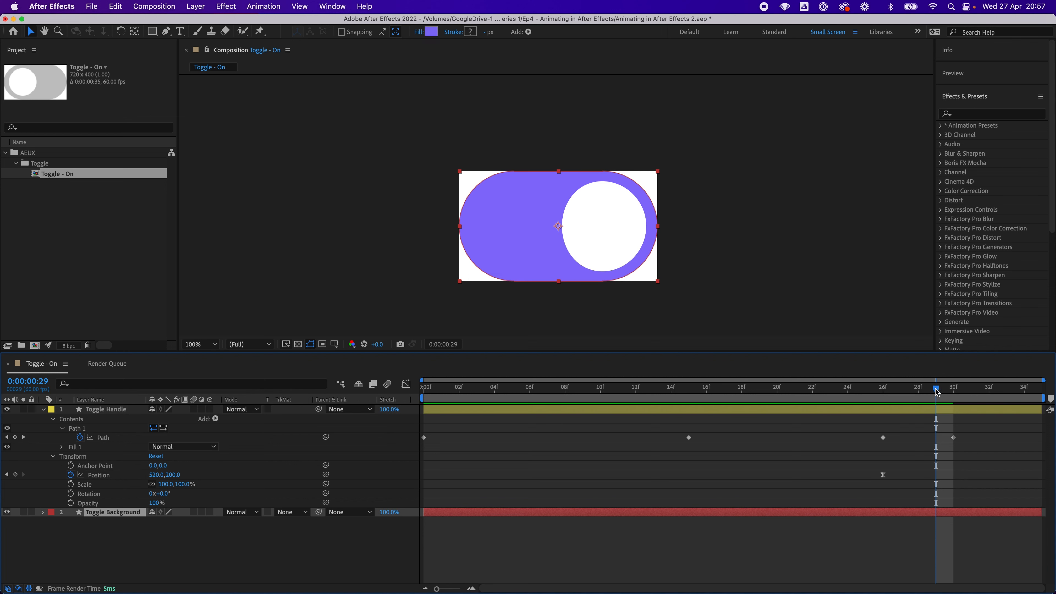
# Play and scrub the lengthened animation to check the handle's movement and shape changes.
pyautogui.press('space')
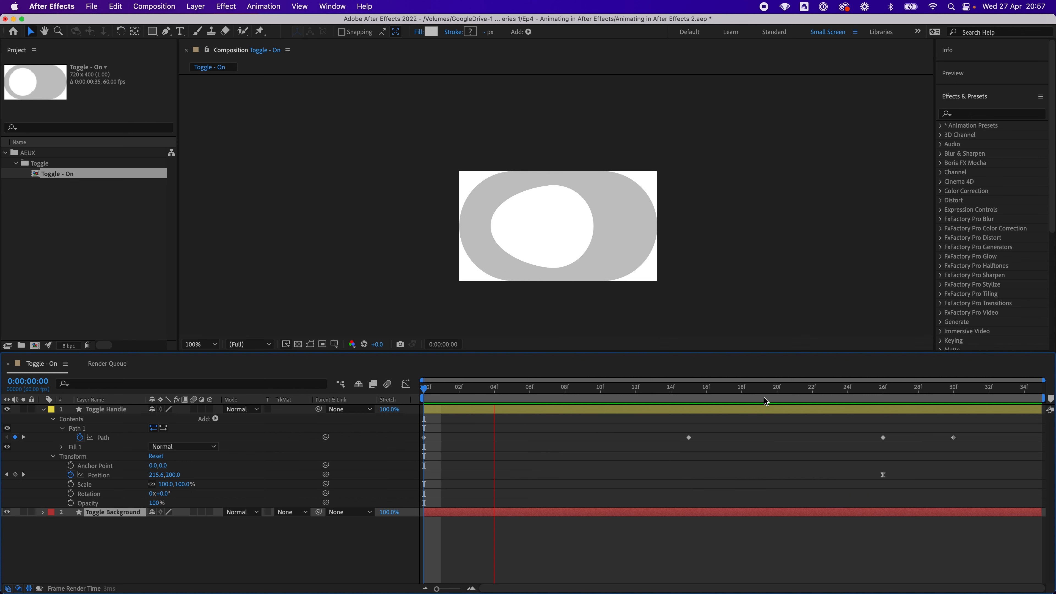
pyautogui.moveTo(740, 387); pyautogui.dragTo(692, 406)
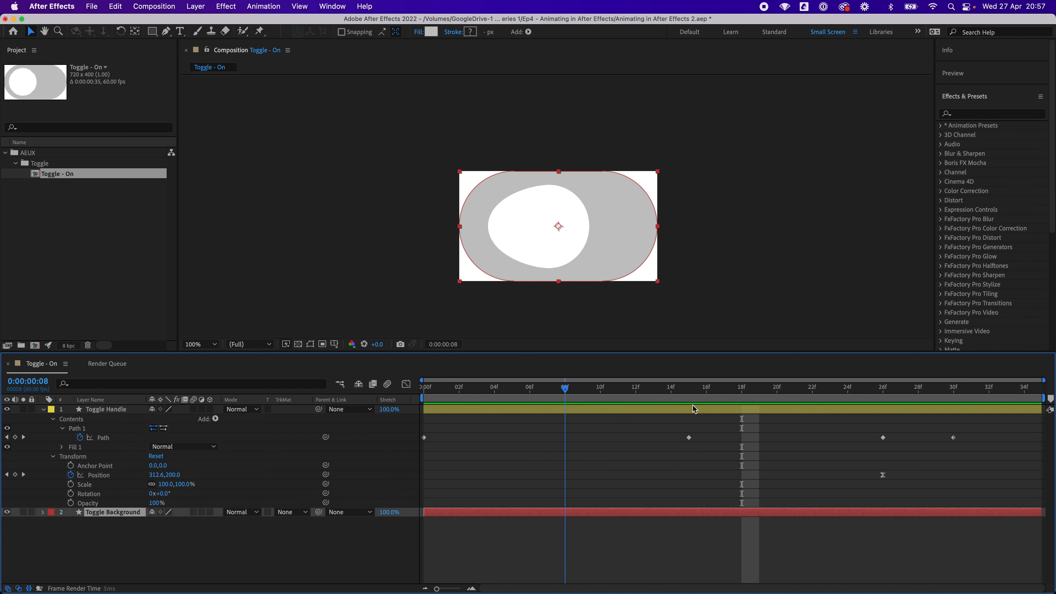
pyautogui.press('space')
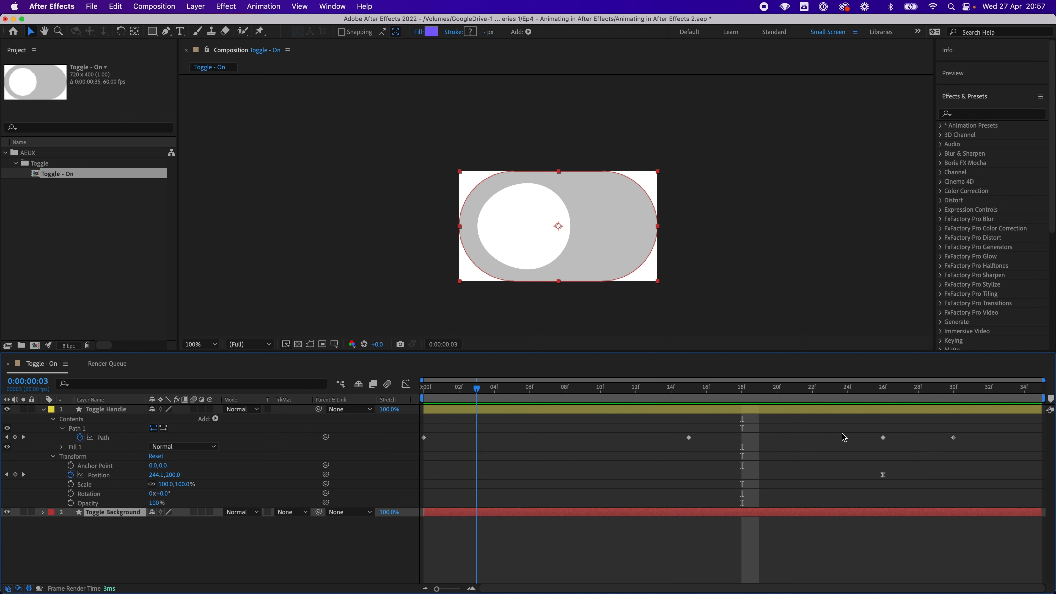
pyautogui.press('space')
# Apply Easy Ease to all of Toggle Handle's Path keyframes in the Graph Editor.
pyautogui.moveTo(973, 444); pyautogui.dragTo(417, 427)
pyautogui.click(406, 384)
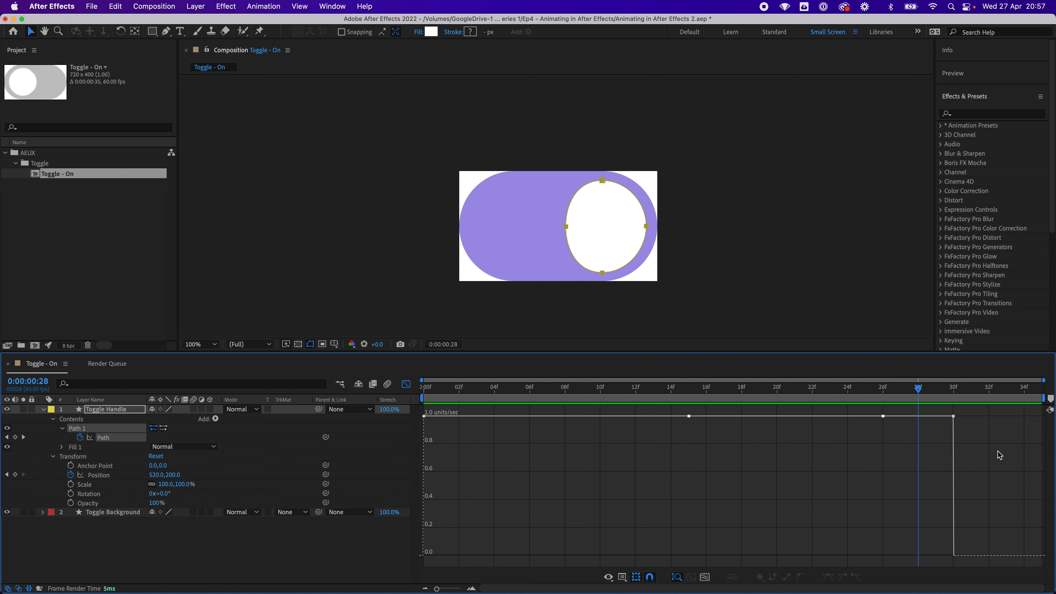
pyautogui.moveTo(1000, 455); pyautogui.dragTo(422, 406)
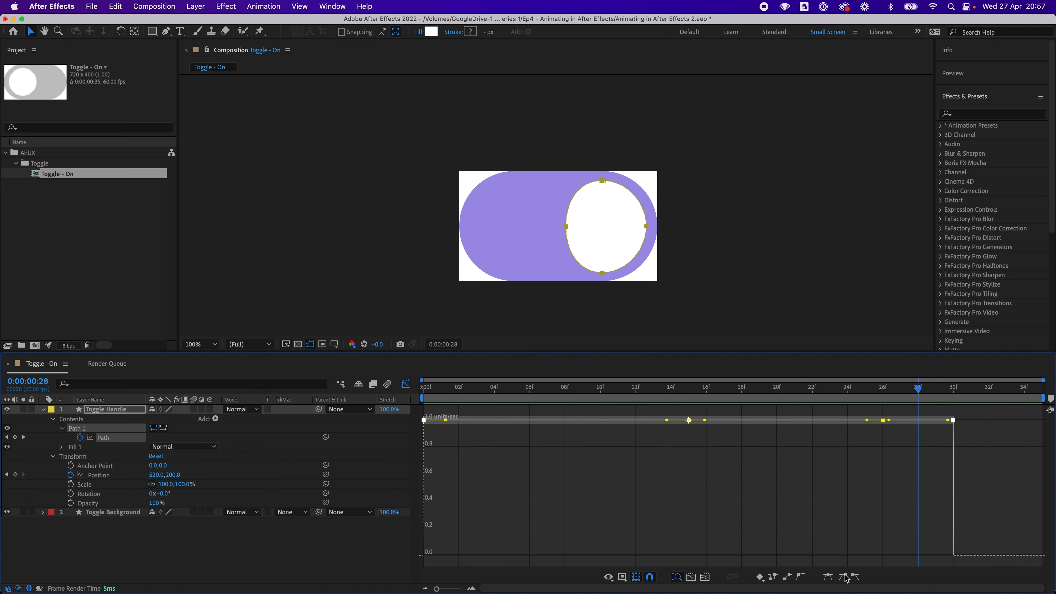
pyautogui.click(830, 579)
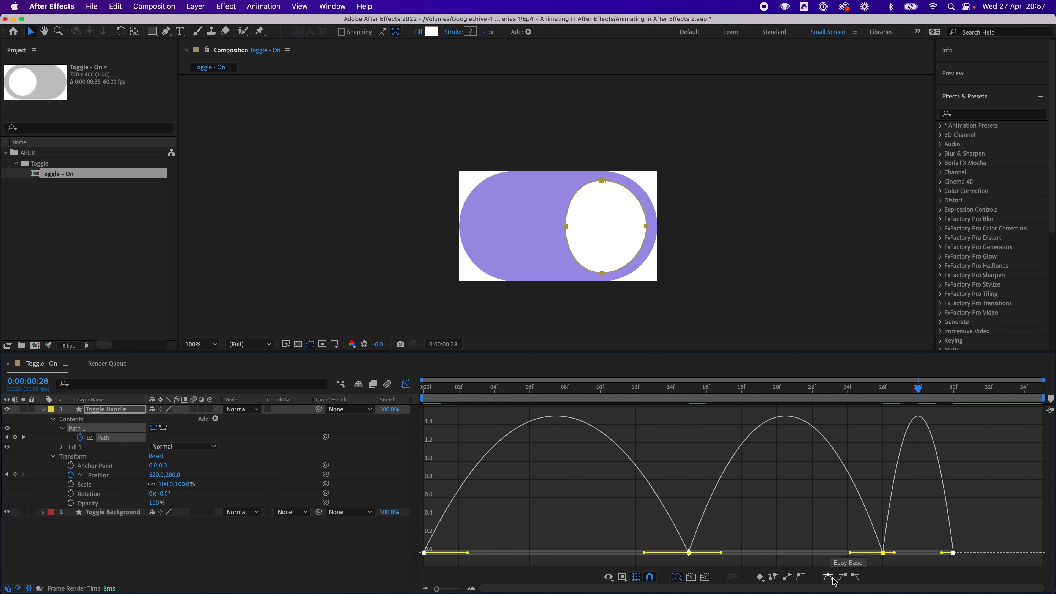
pyautogui.moveTo(971, 556); pyautogui.dragTo(412, 410)
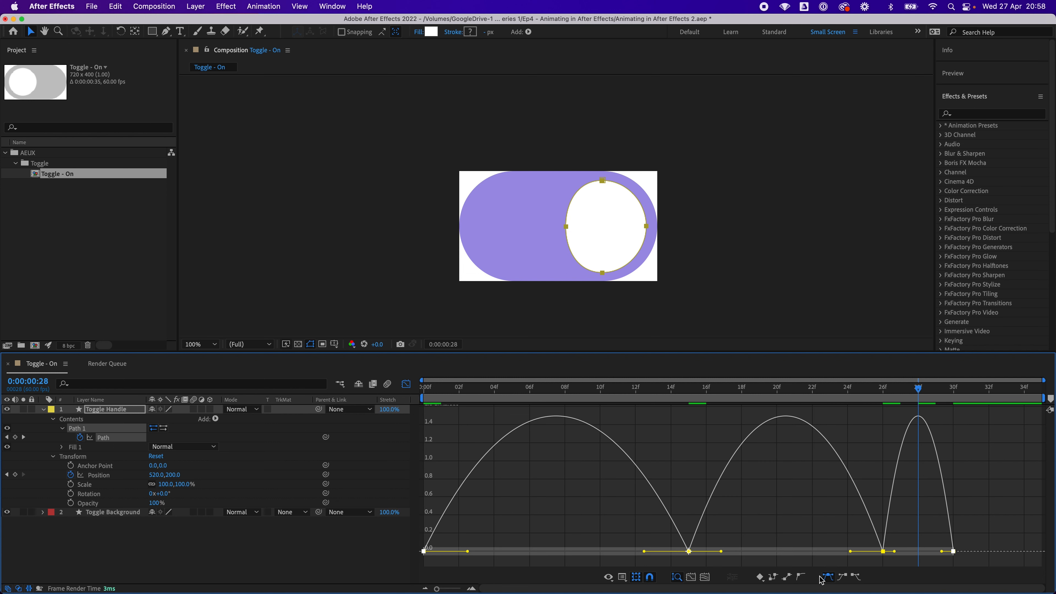
pyautogui.click(405, 383)
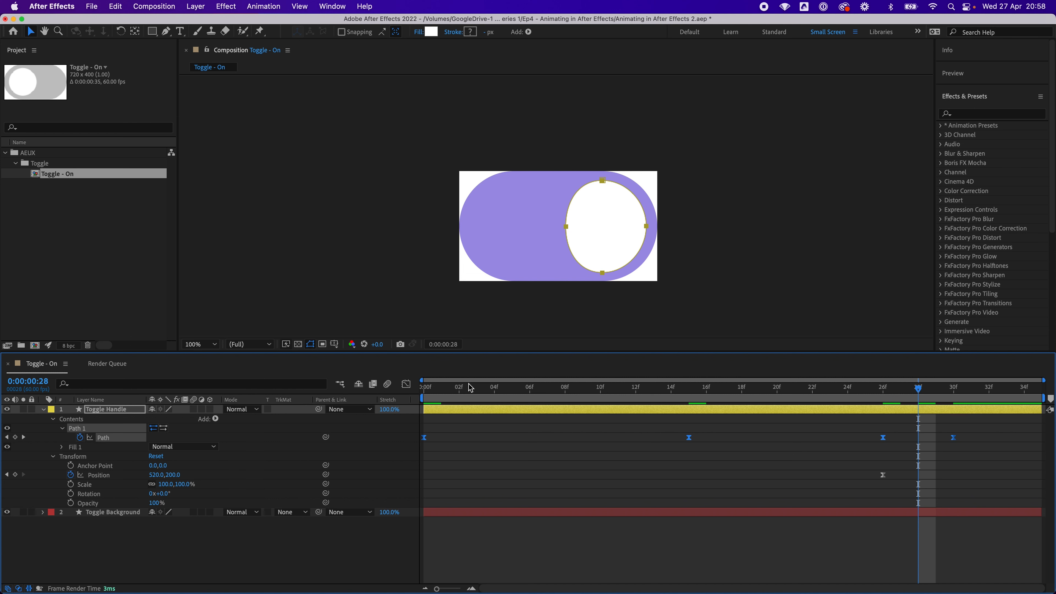
# Play and scrub the animation to review the eased handle shape changes.
pyautogui.press('space')
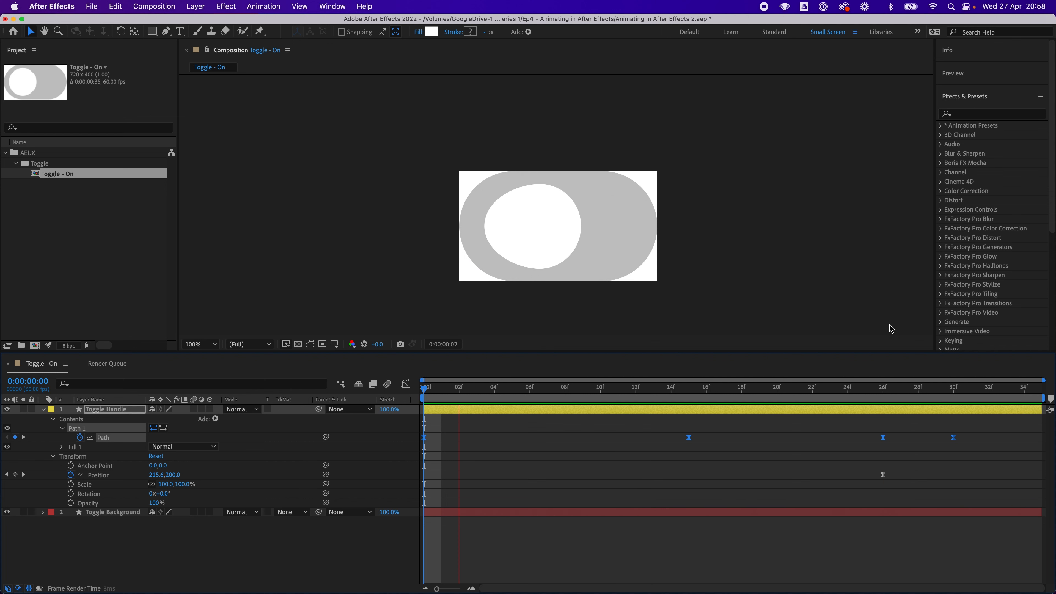
pyautogui.press('space')
pyautogui.click(493, 388)
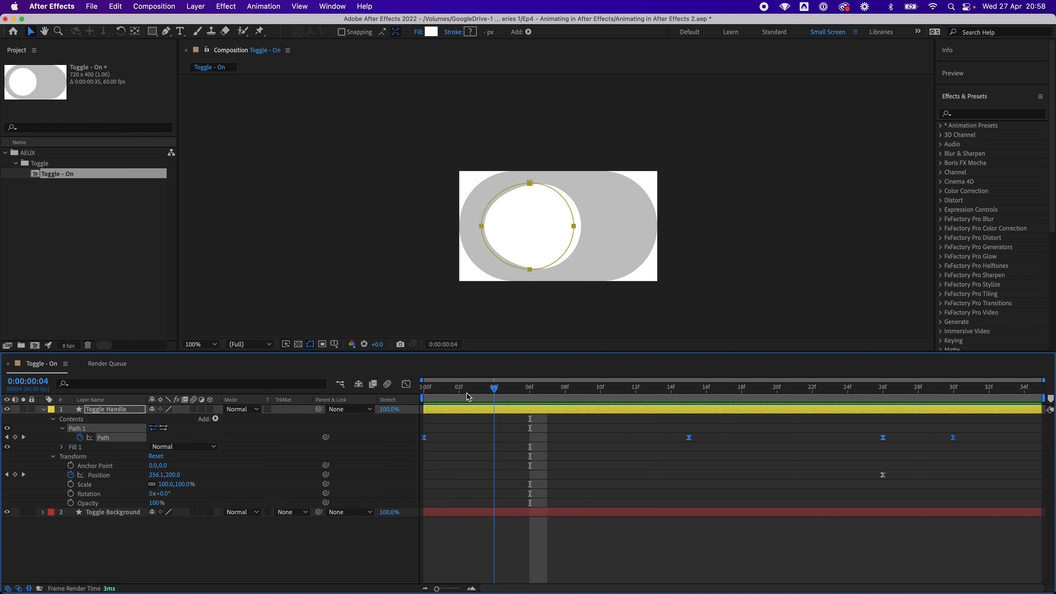
pyautogui.moveTo(468, 397); pyautogui.dragTo(899, 406)
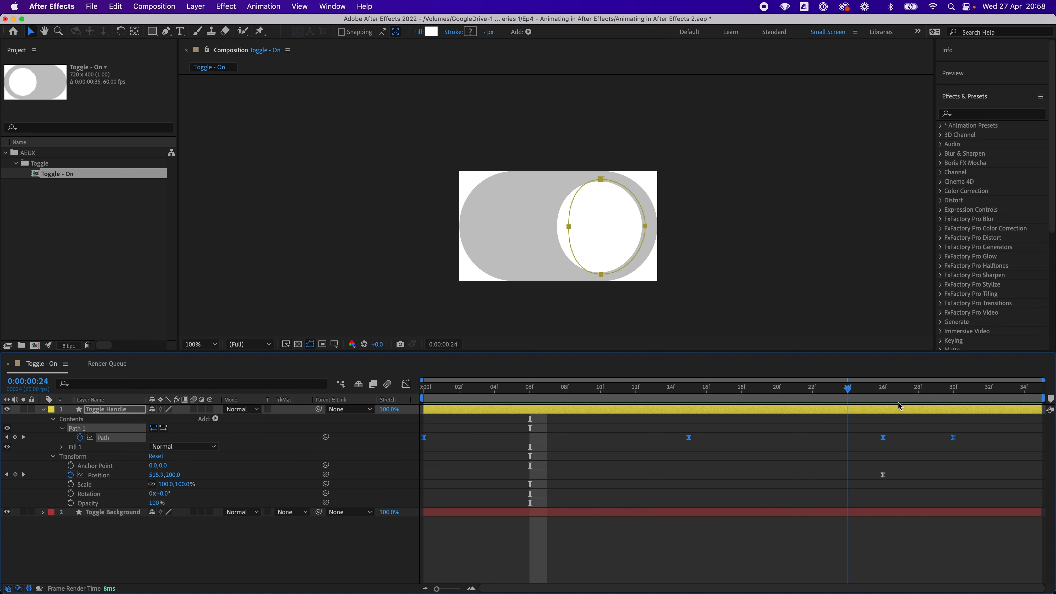
pyautogui.press('space')
pyautogui.press('space')
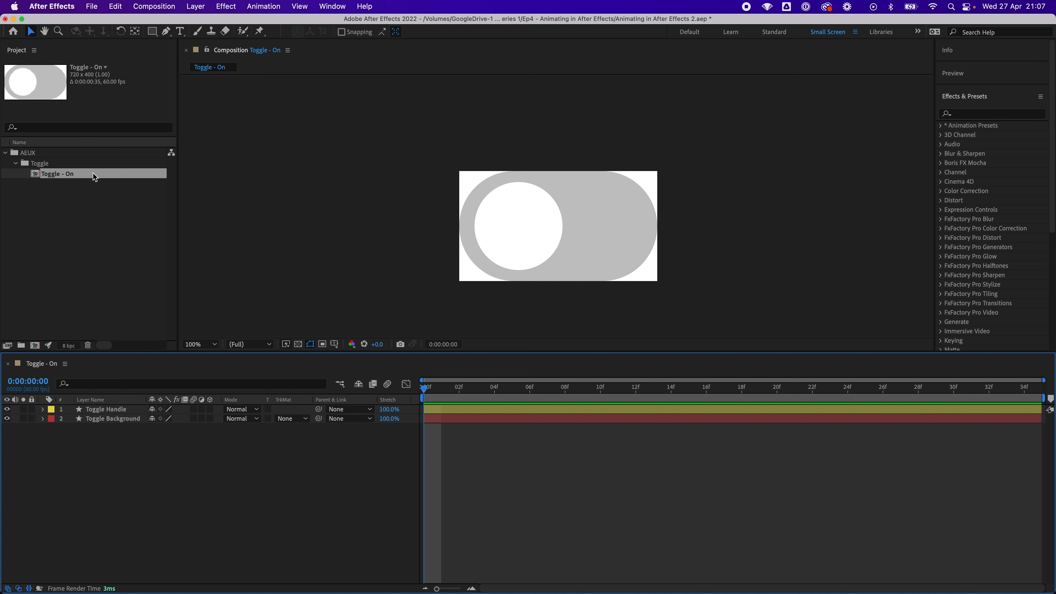
# Duplicate the Toggle - On composition in the project and open the copy.
pyautogui.click(76, 193)
pyautogui.click(79, 179)
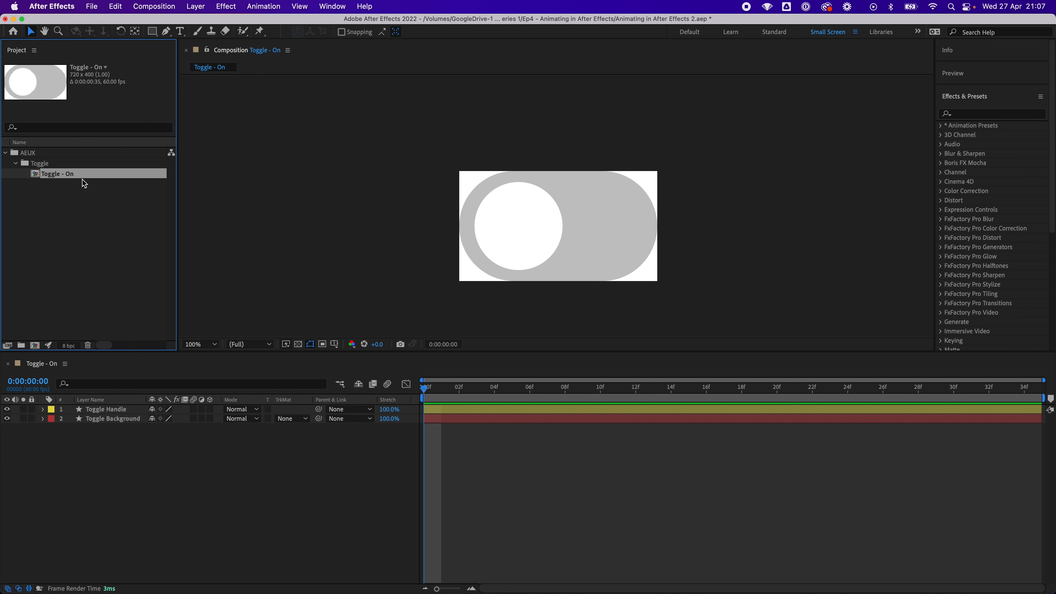
pyautogui.press('super+d')
pyautogui.doubleClick(80, 183)
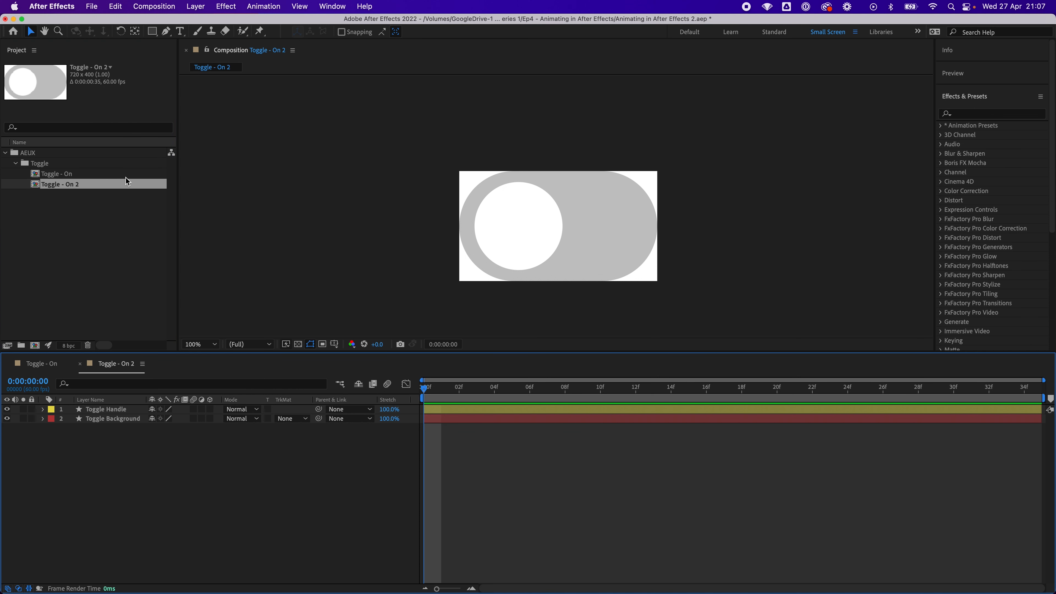
# Rename the duplicated composition as Toggle - Off working.
pyautogui.click(73, 208)
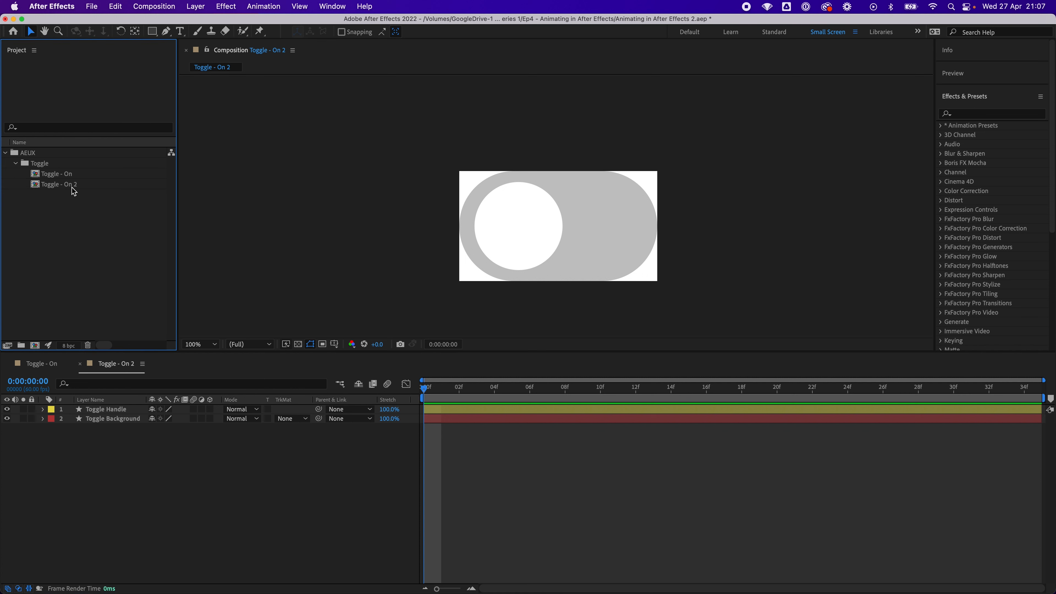
pyautogui.click(73, 187)
pyautogui.press('Return')
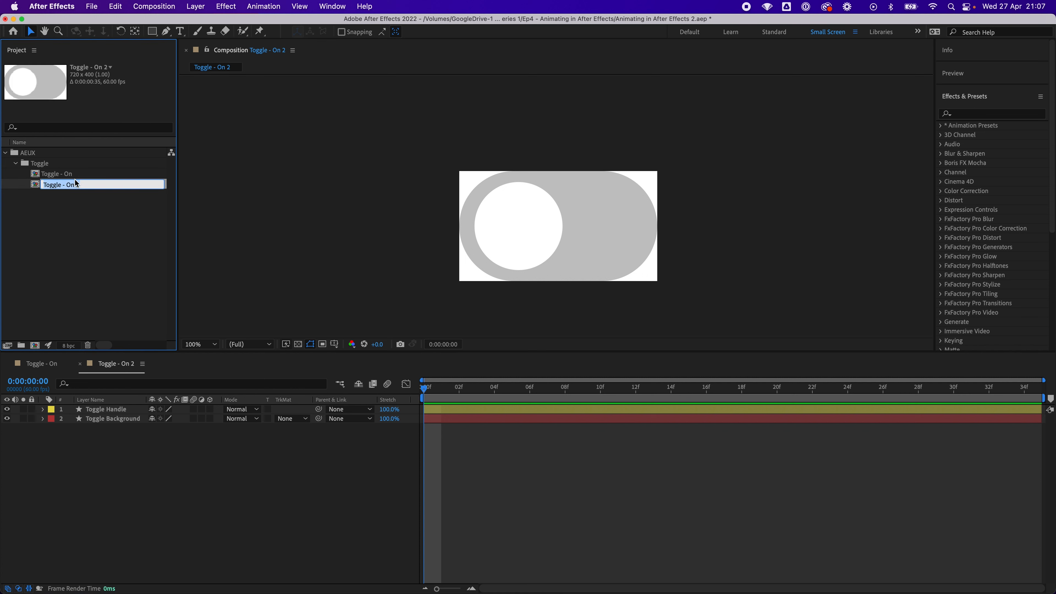
pyautogui.moveTo(69, 184); pyautogui.dragTo(87, 185)
pyautogui.write('Off working')
pyautogui.press('Return')
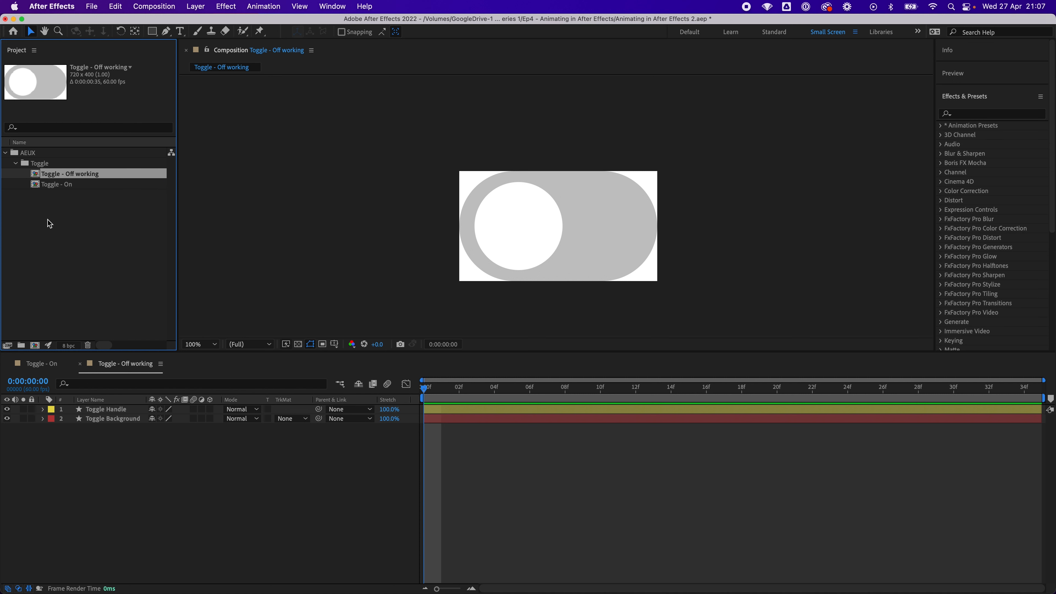
# In Toggle - Off working, copy the hex value 7B61FF from Toggle Background's fill Color keyframe at frame 30.
pyautogui.click(50, 365)
pyautogui.click(136, 369)
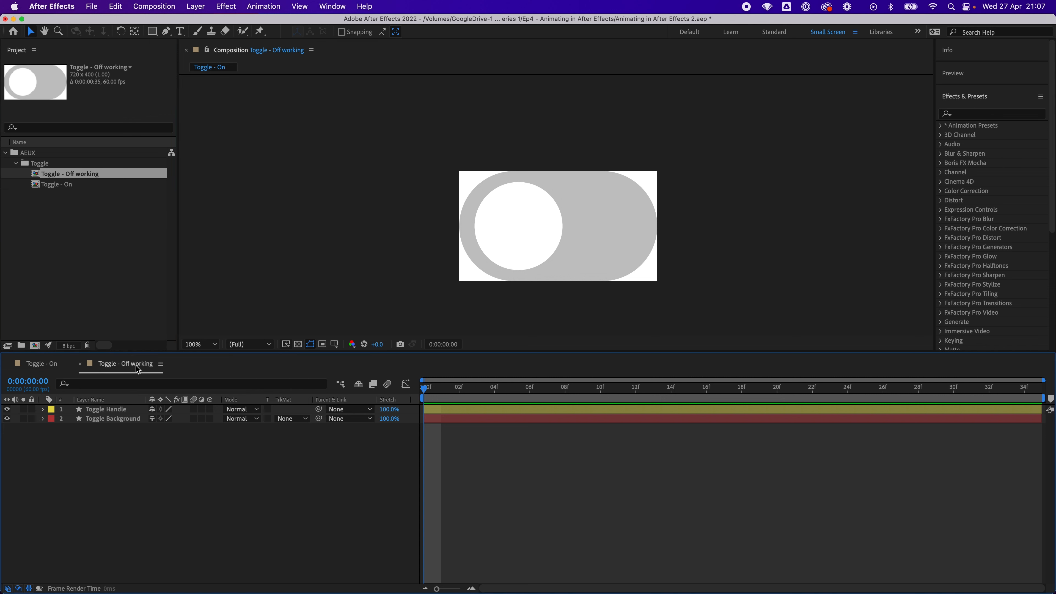
pyautogui.moveTo(423, 387)
pyautogui.mouseDown()
pyautogui.moveTo(1014, 386)
pyautogui.moveTo(948, 400)
pyautogui.moveTo(424, 394)
pyautogui.mouseUp()
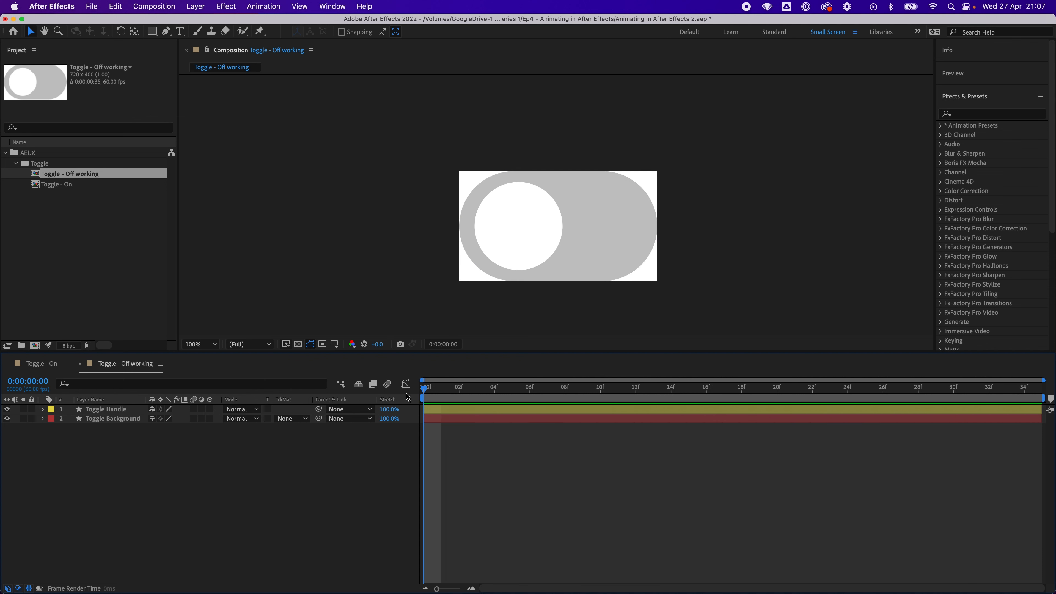
pyautogui.click(42, 418)
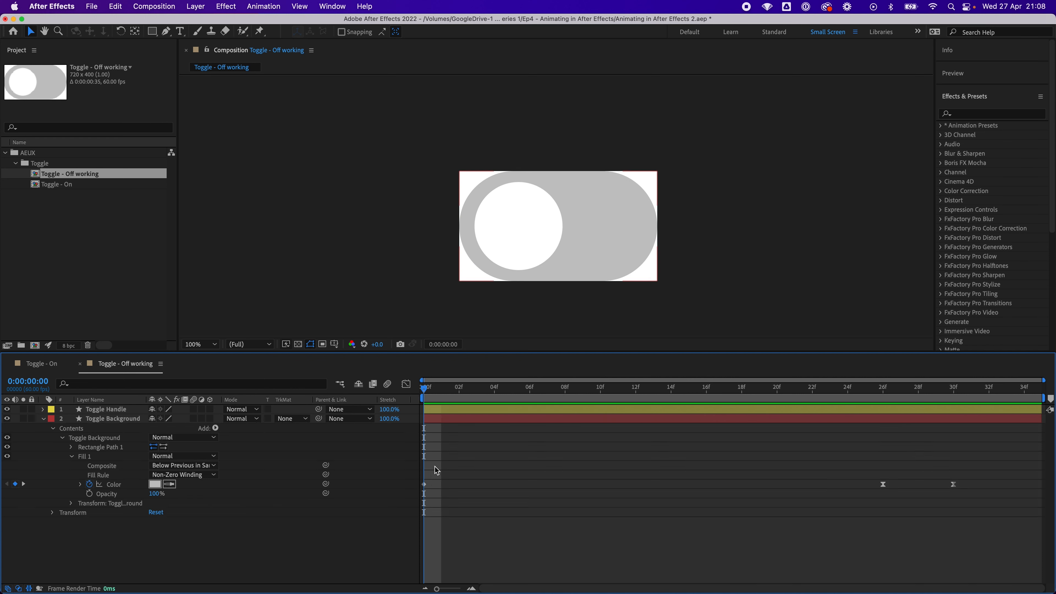
pyautogui.click(954, 484)
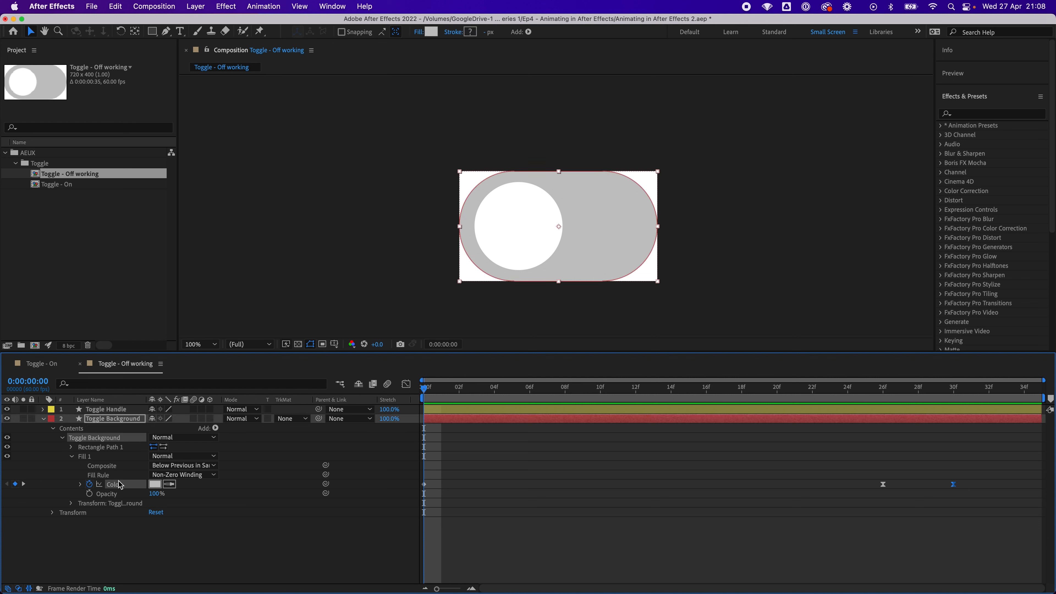
pyautogui.click(954, 389)
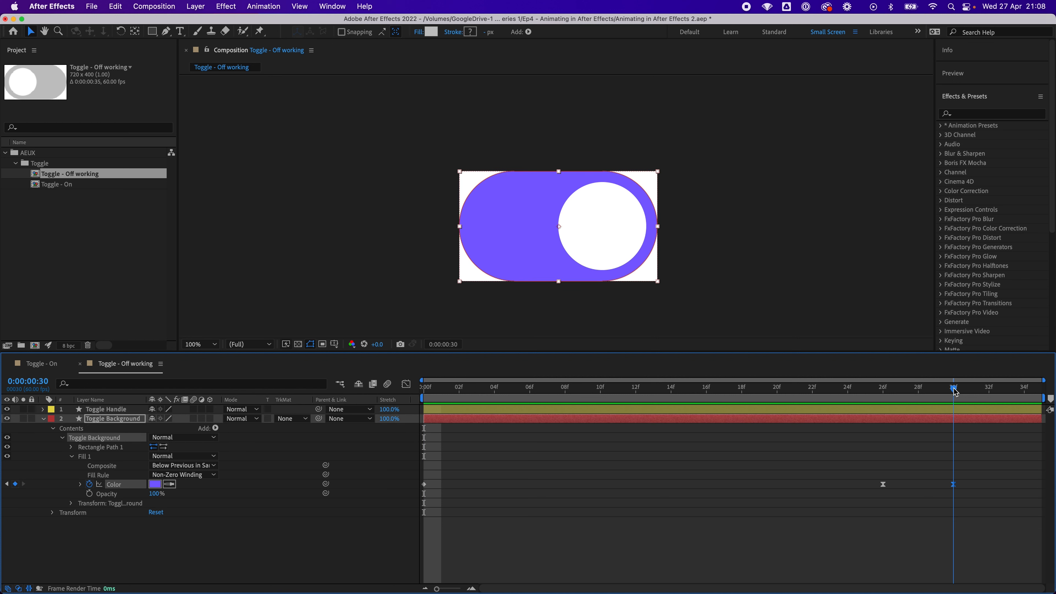
pyautogui.click(155, 484)
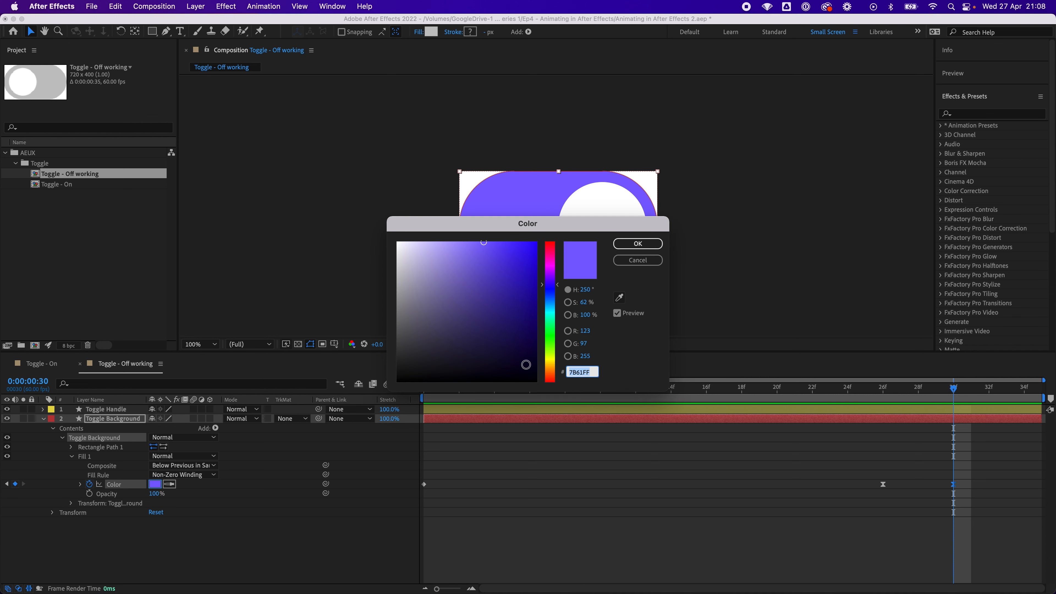
pyautogui.moveTo(632, 264)
pyautogui.mouseDown()
pyautogui.moveTo(708, 300)
pyautogui.moveTo(648, 261)
pyautogui.mouseUp()
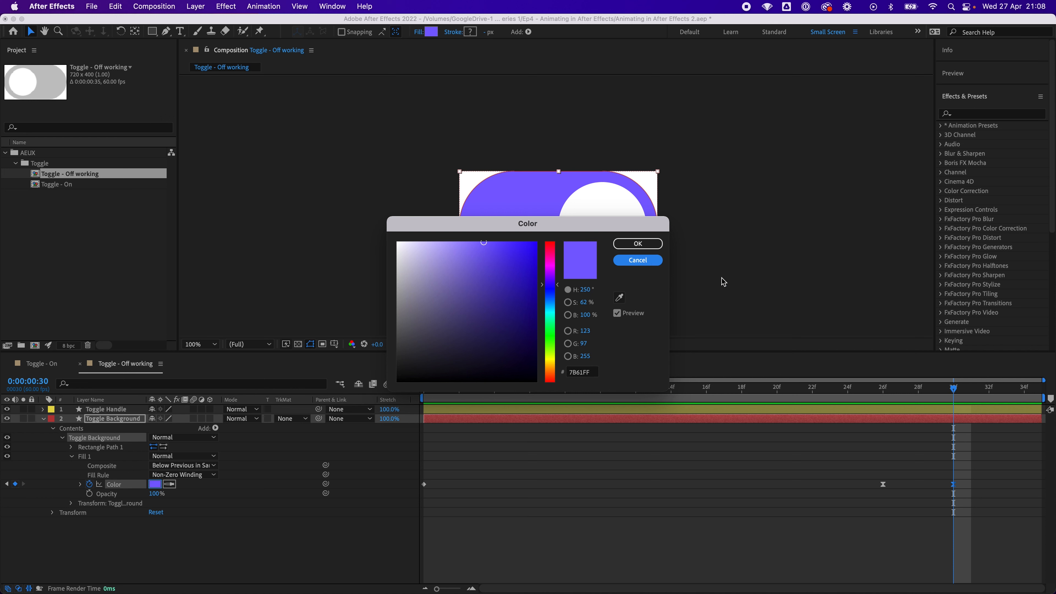
pyautogui.click(647, 262)
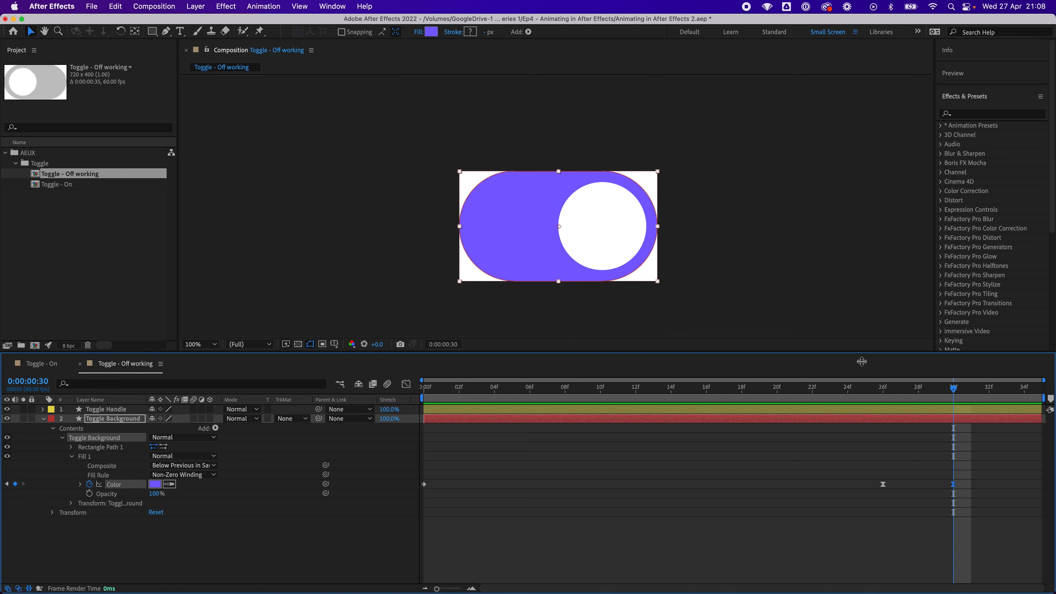
# Set Toggle Background's fill Color keyframe at frame 26 to 7B61FF.
pyautogui.click(882, 388)
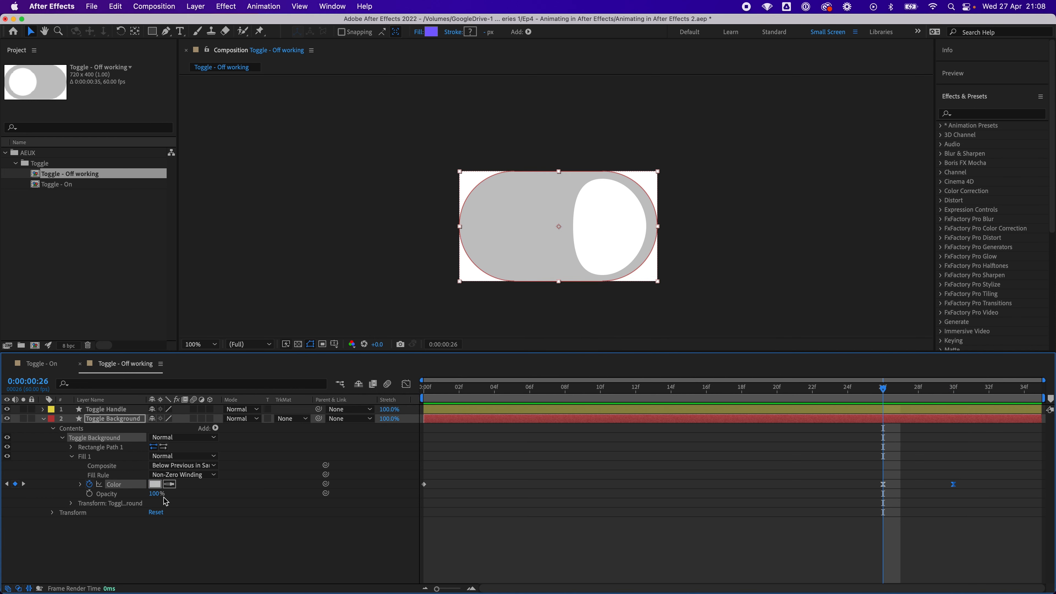
pyautogui.click(154, 483)
pyautogui.write('7B61FF')
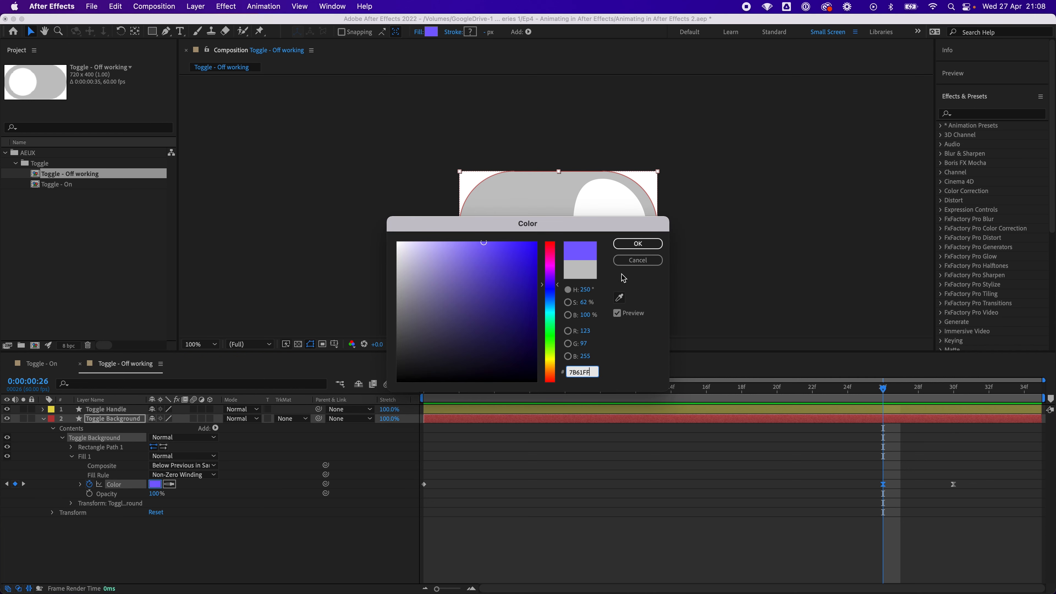
pyautogui.click(621, 246)
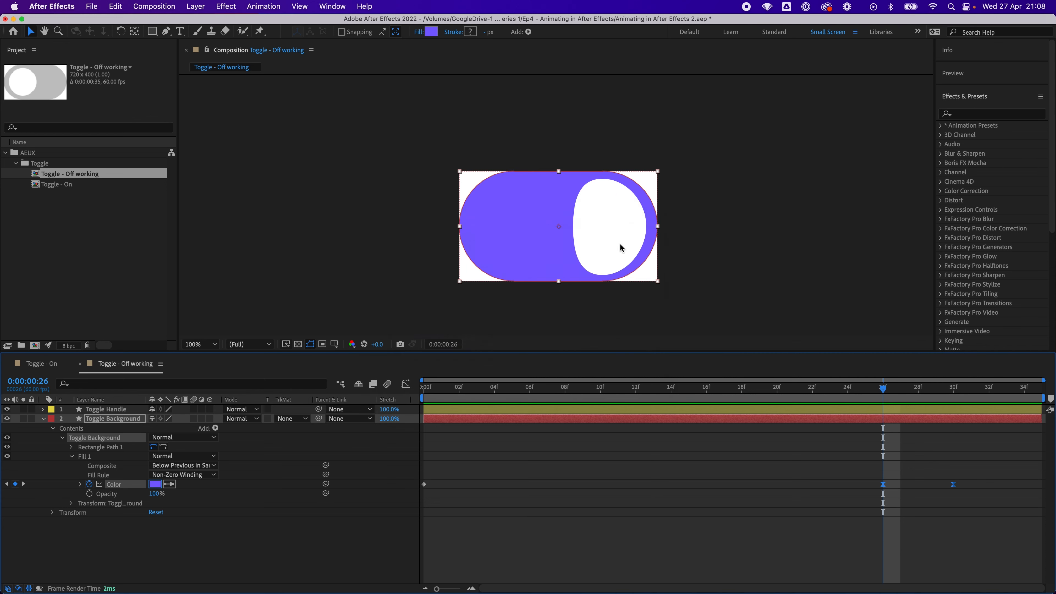
# Set Toggle Background's fill Color keyframe at frame 0 to 7B61FF.
pyautogui.click(425, 390)
pyautogui.click(156, 484)
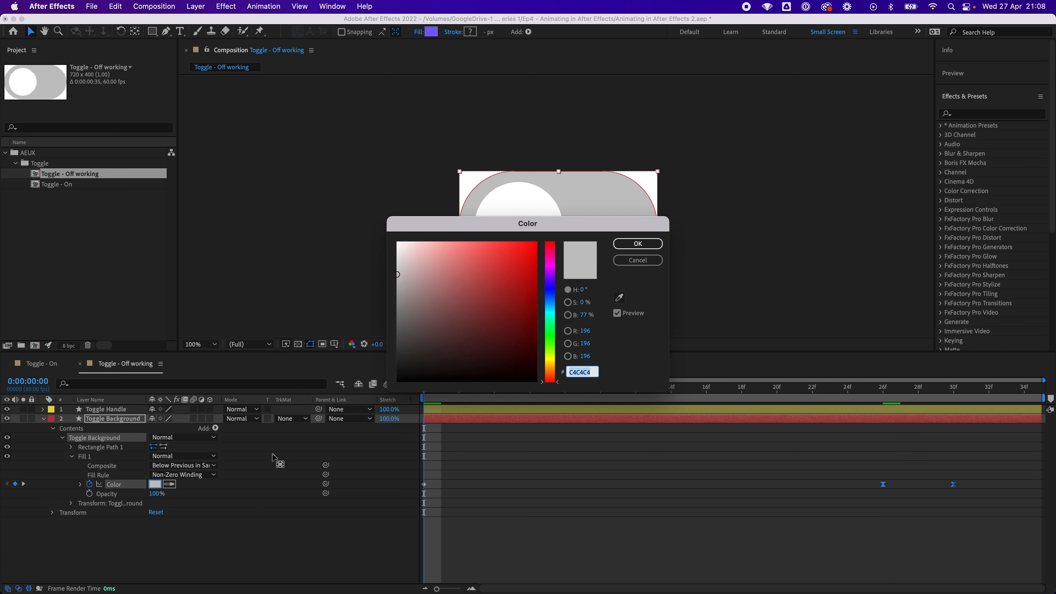
pyautogui.write('7B61FF')
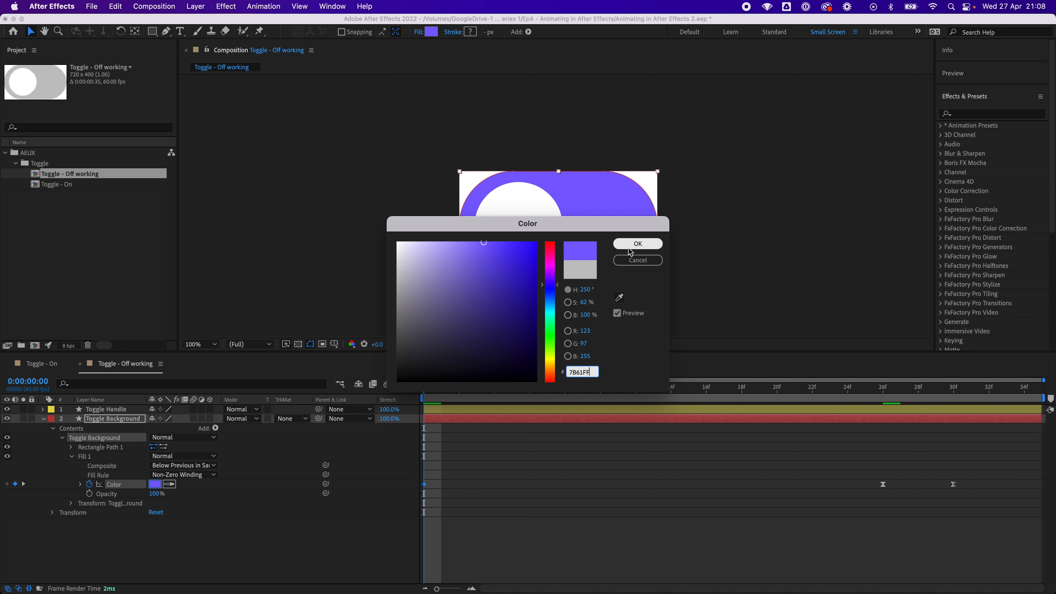
pyautogui.click(634, 244)
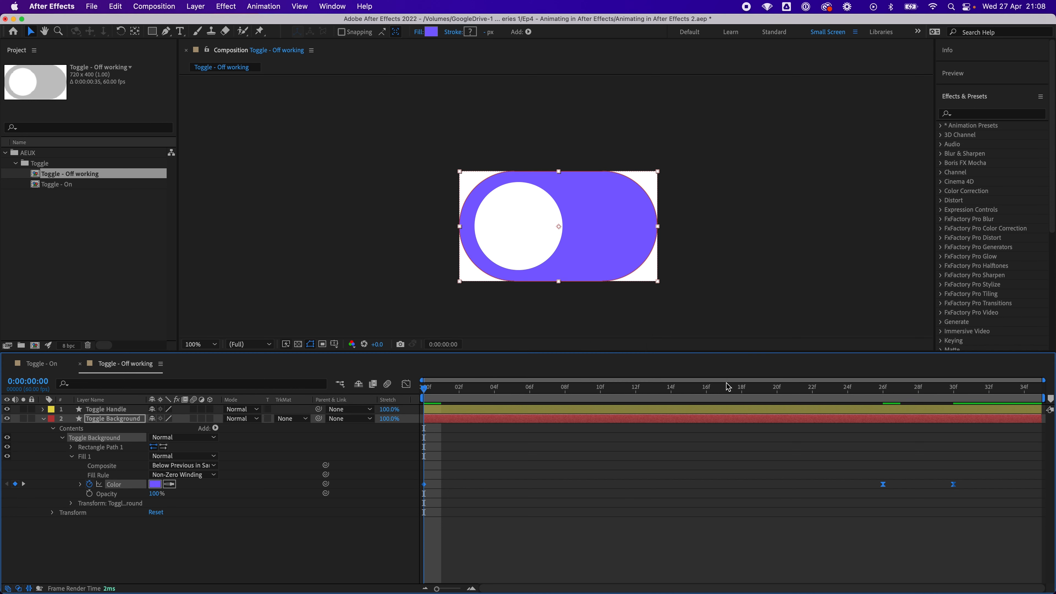
# Copy the hex value C4C4C4 from Toggle Background's fill Color keyframe at frame 0 in Toggle - On.
pyautogui.click(953, 389)
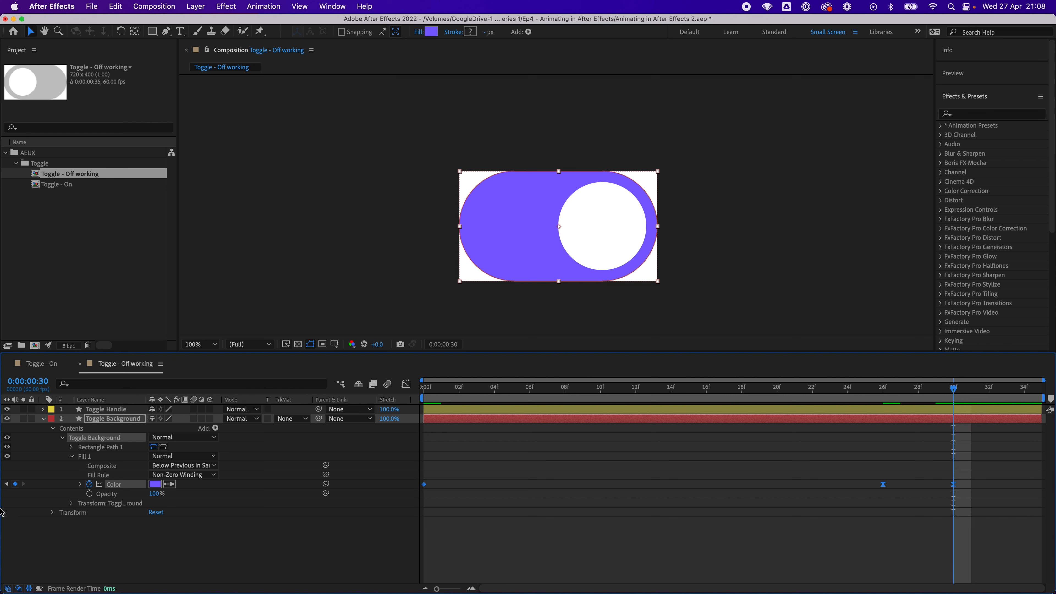
pyautogui.click(52, 364)
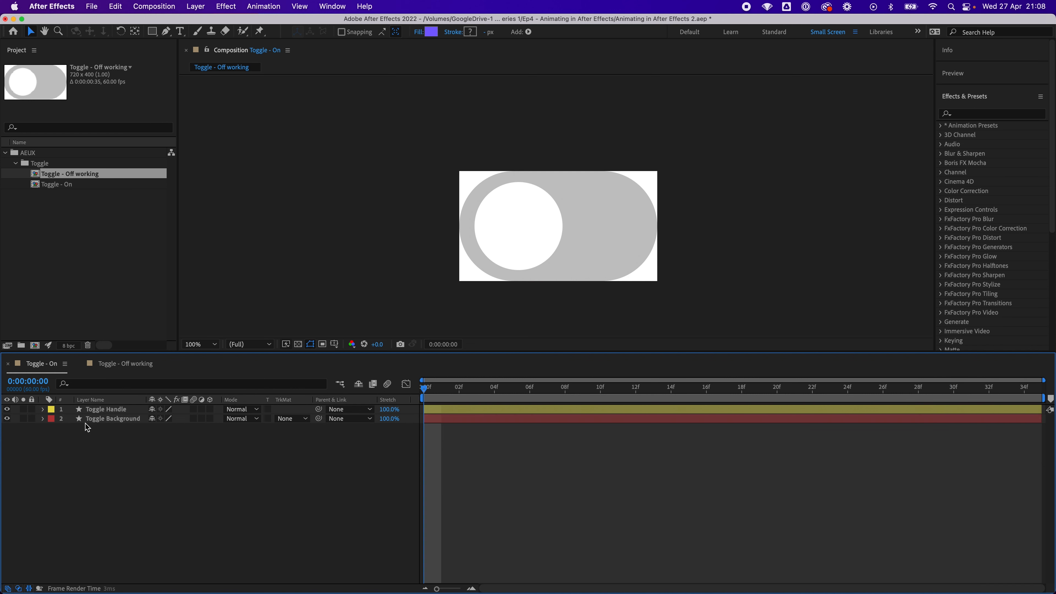
pyautogui.click(42, 418)
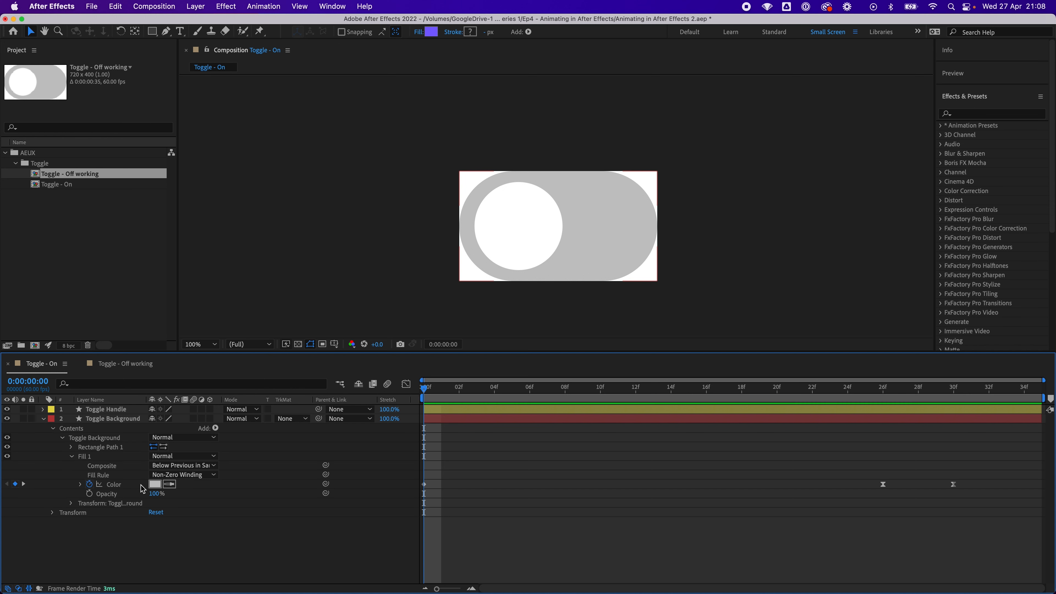
pyautogui.click(154, 484)
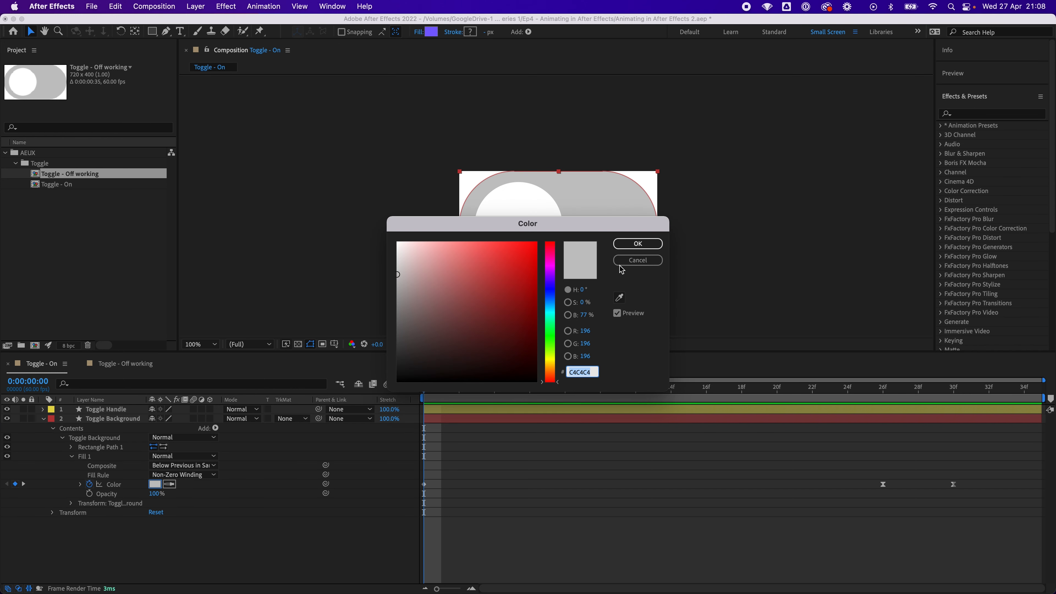
pyautogui.click(623, 243)
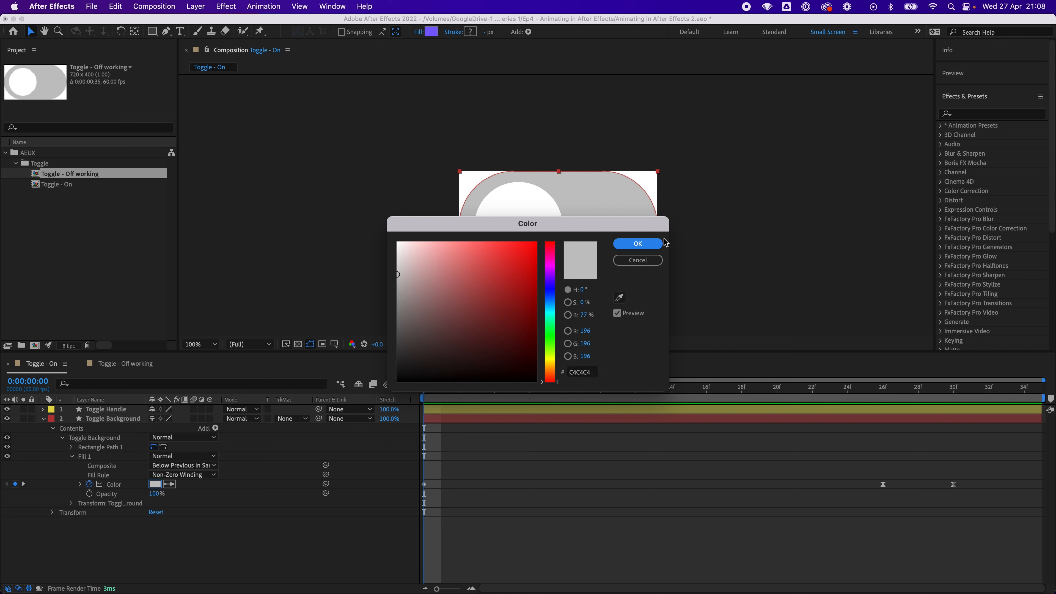
pyautogui.click(638, 244)
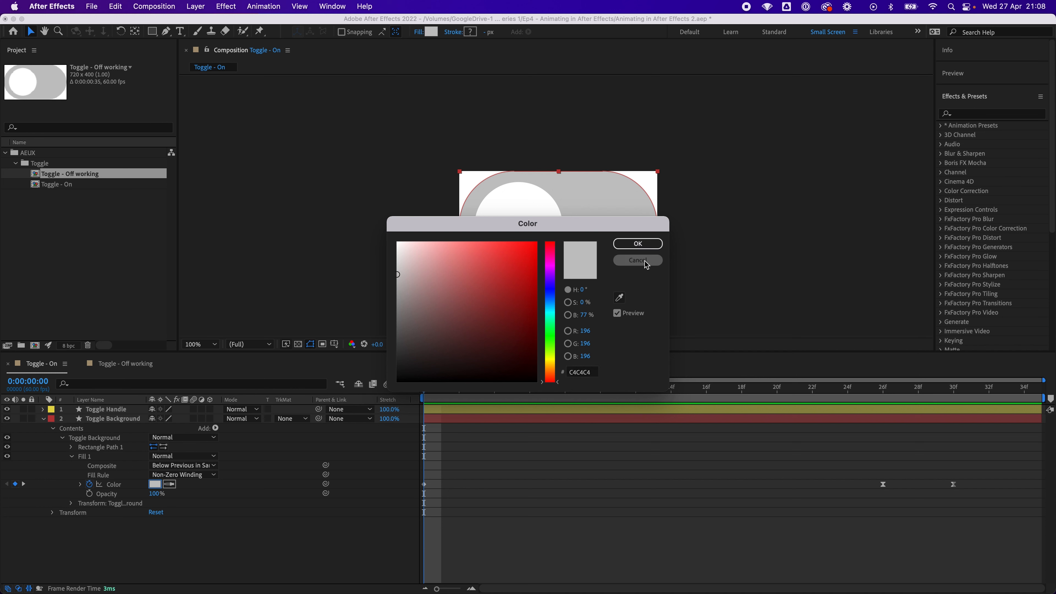
# In Toggle - Off working, set Toggle Background's fill Color keyframe at frame 30 to the gray copied from Toggle - On.
pyautogui.click(136, 361)
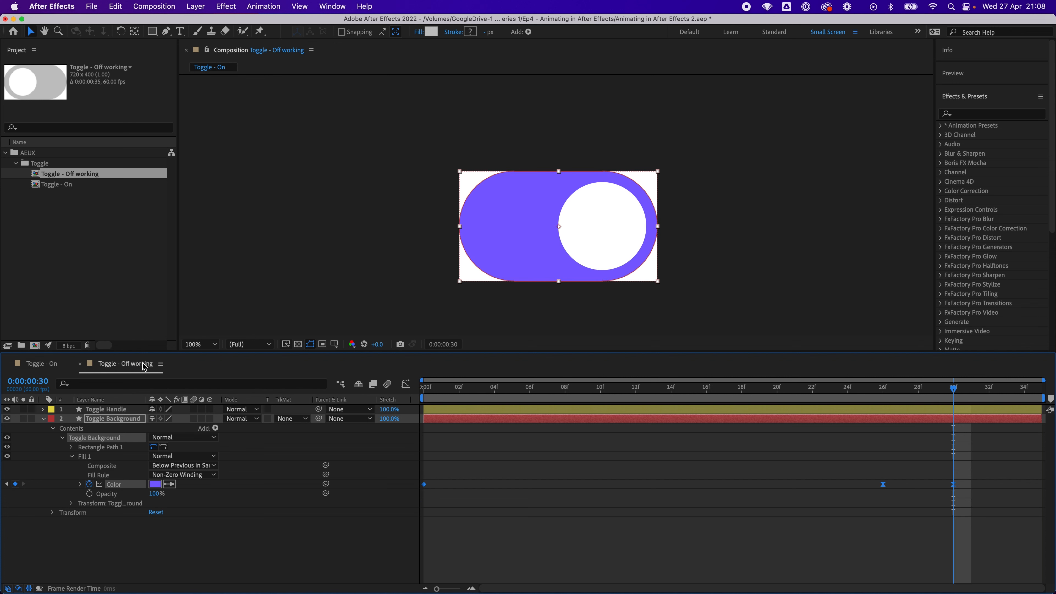
pyautogui.click(458, 388)
pyautogui.press('space')
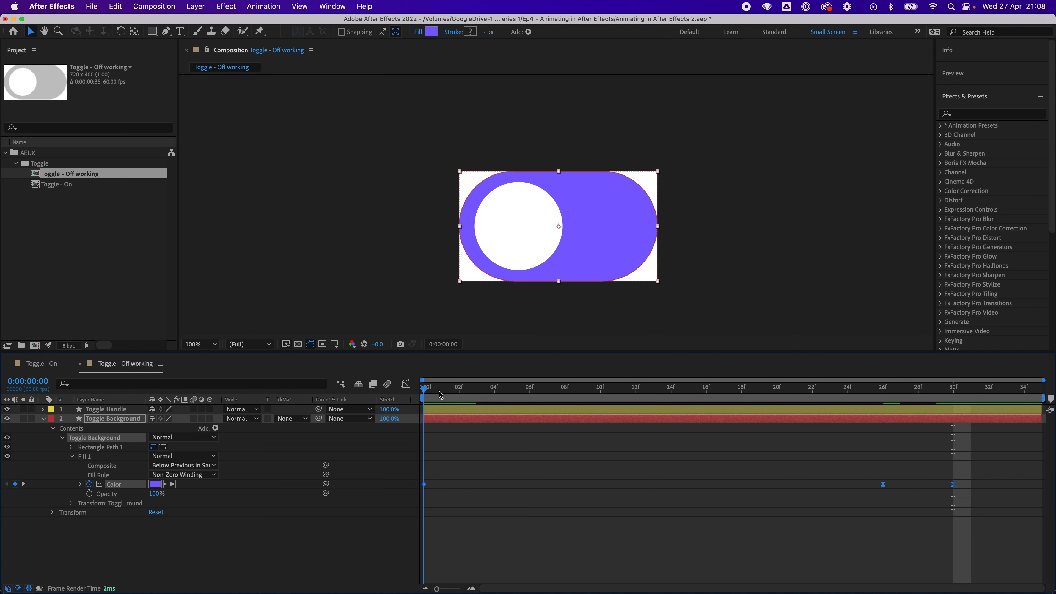
pyautogui.moveTo(925, 390); pyautogui.dragTo(951, 391)
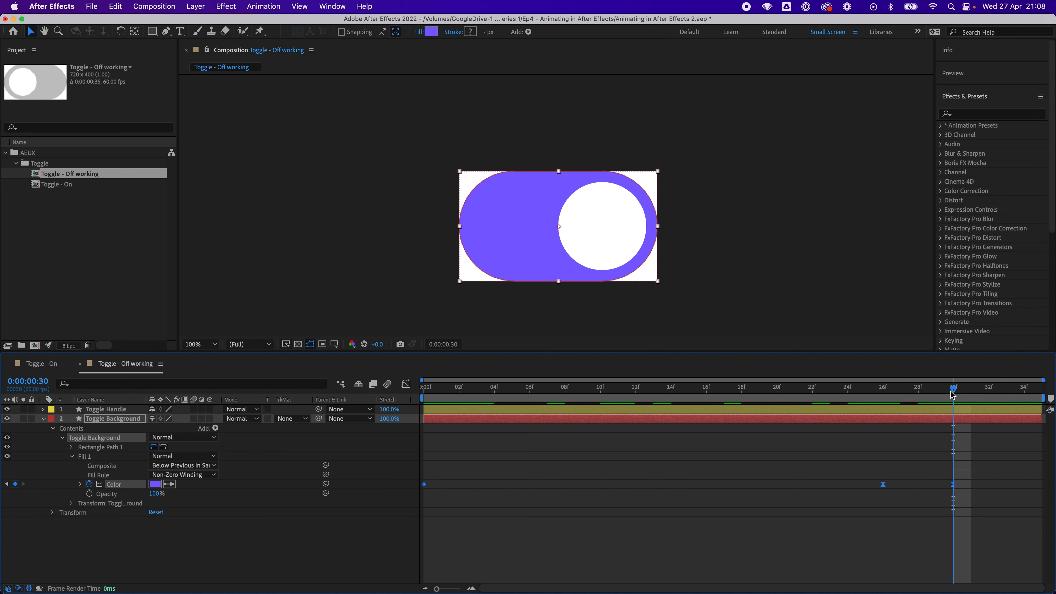
pyautogui.click(965, 494)
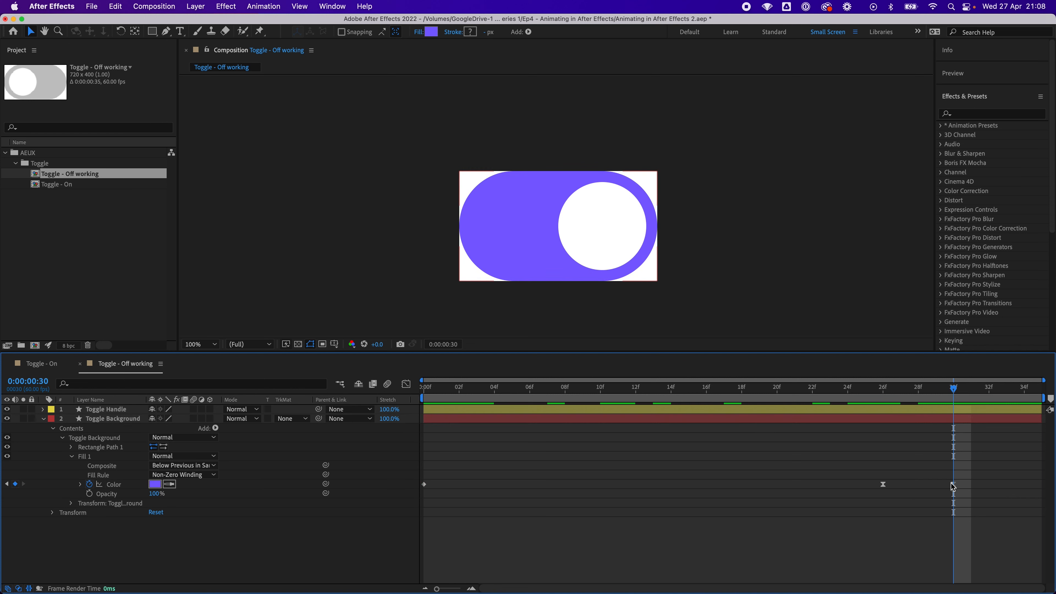
pyautogui.click(953, 485)
pyautogui.click(155, 483)
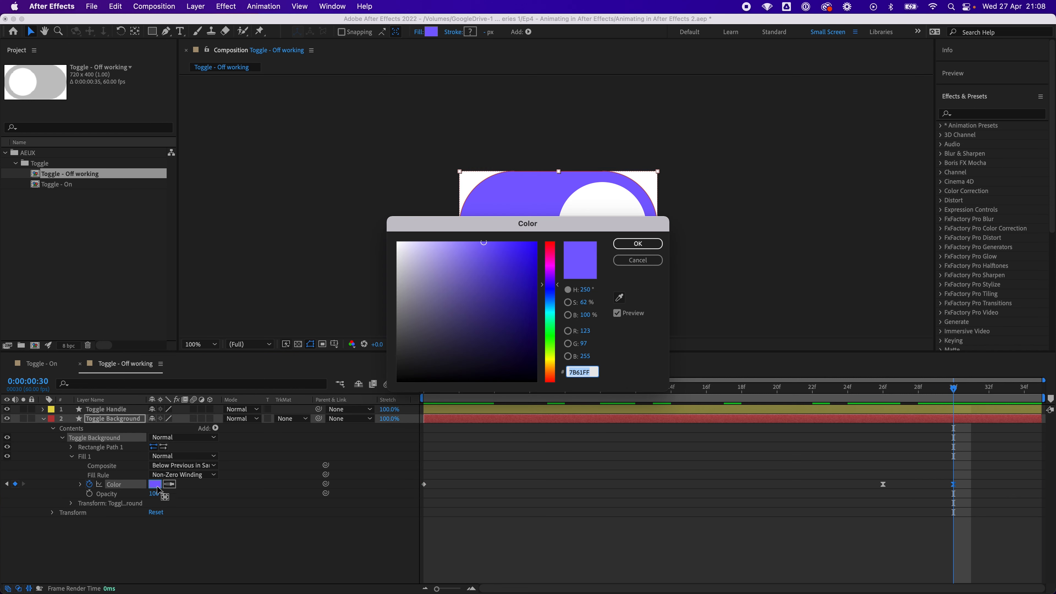
pyautogui.write('BBBBBB')
pyautogui.click(642, 246)
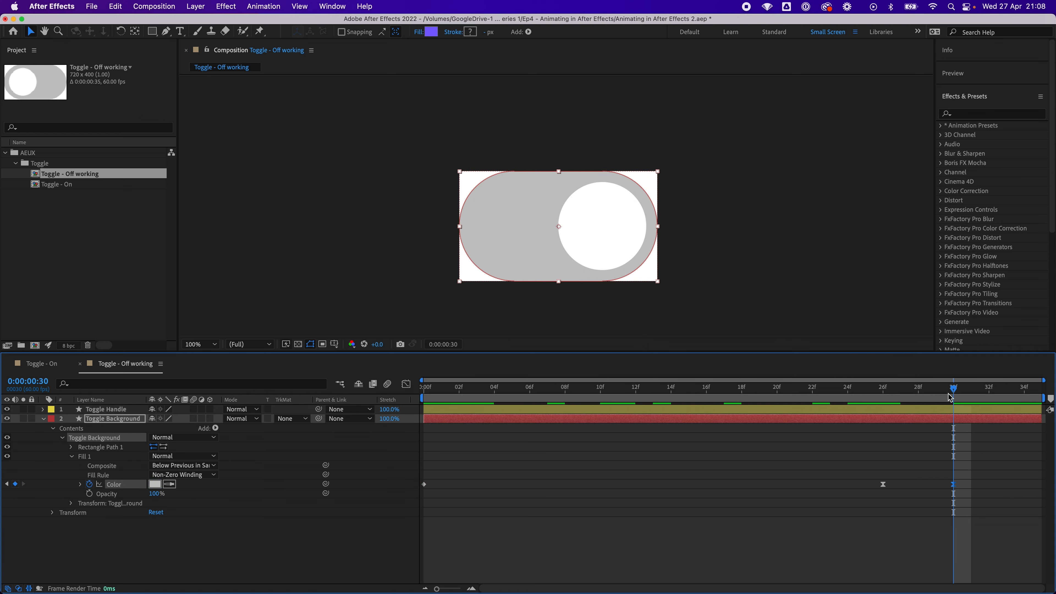
# Preview the Toggle - Off working animation from frame 0 to check its purple-to-gray background change.
pyautogui.moveTo(689, 400); pyautogui.dragTo(423, 398)
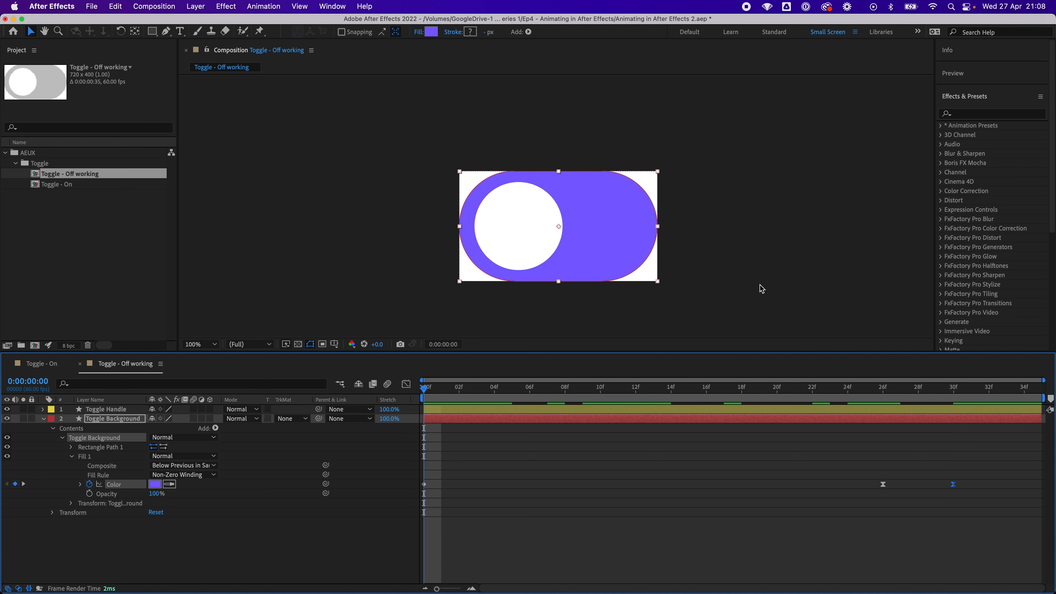
pyautogui.press('space')
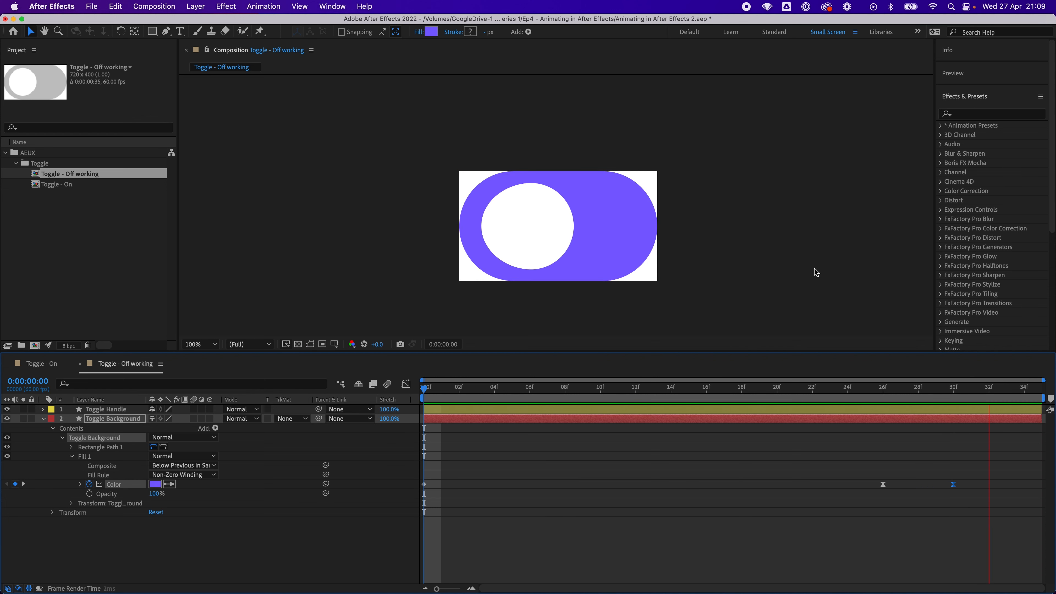
pyautogui.press('space')
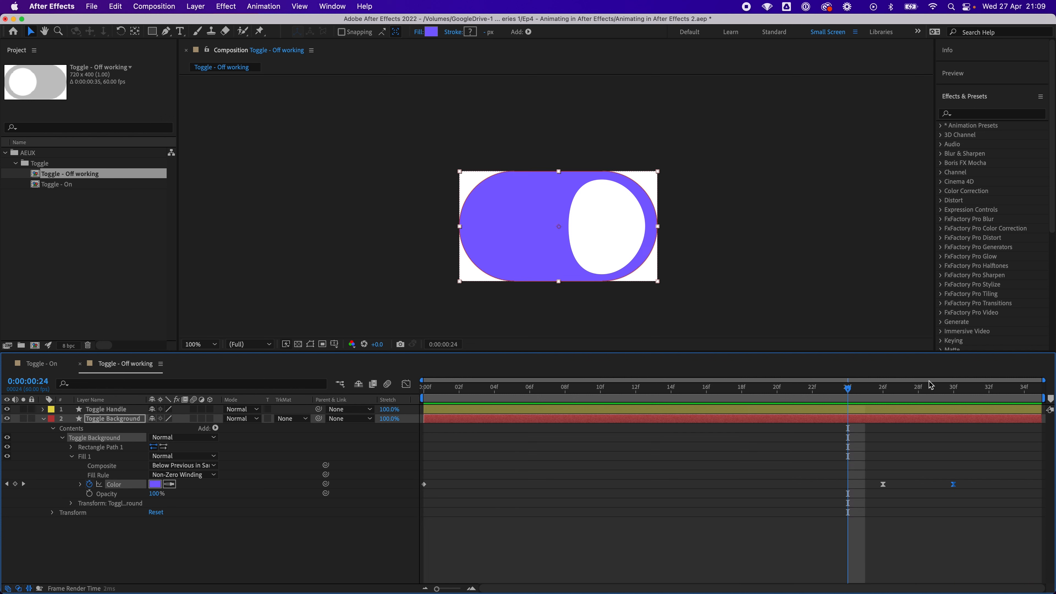
pyautogui.press('space')
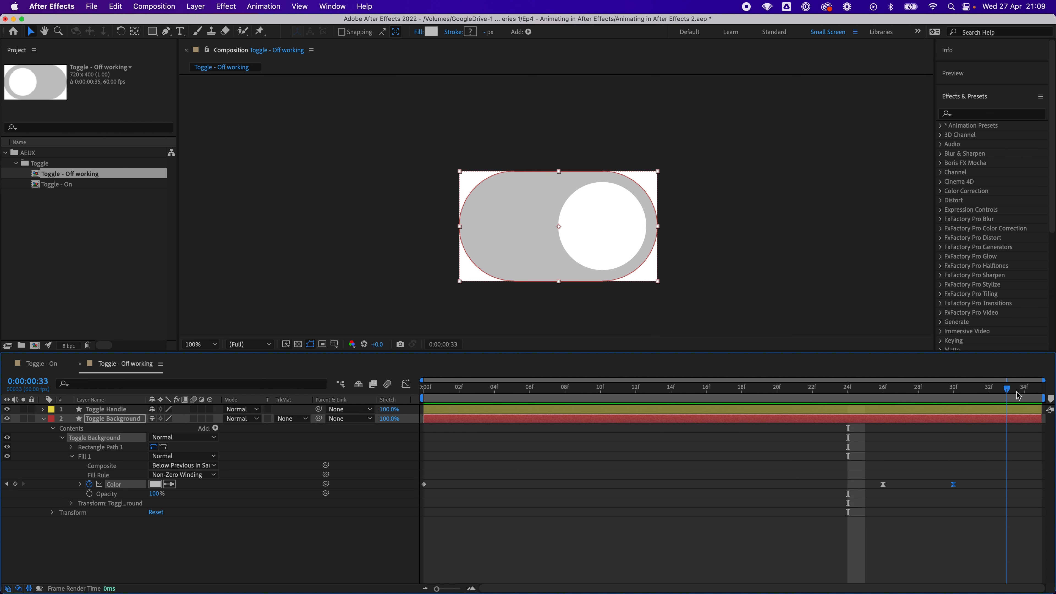
# Collapse the Toggle Background layer and create a new composition from the Toggle - Off working composition.
pyautogui.click(44, 420)
pyautogui.click(79, 299)
pyautogui.click(96, 175)
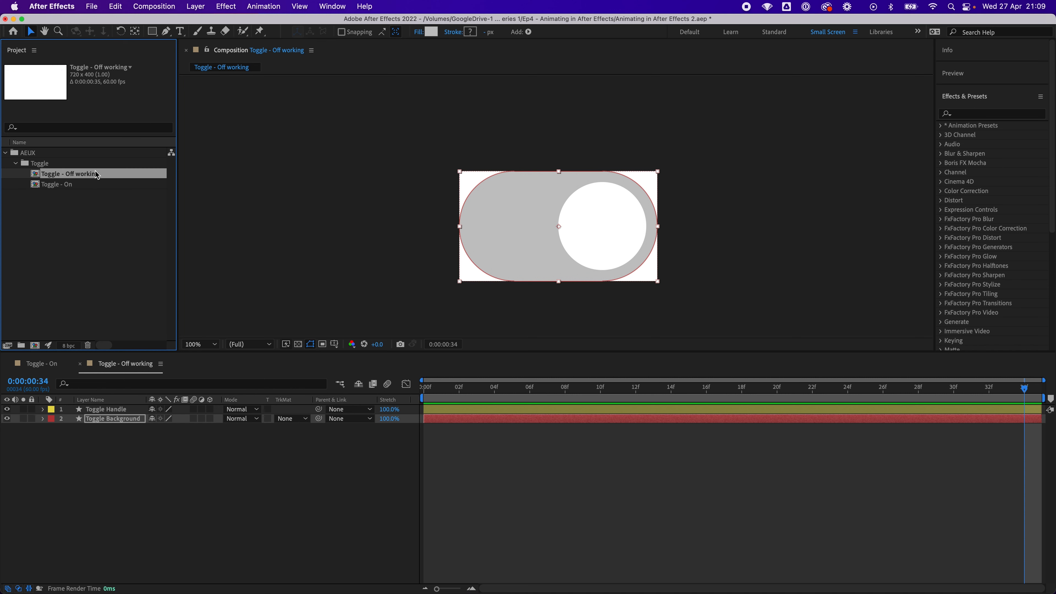
pyautogui.rightClick(88, 176)
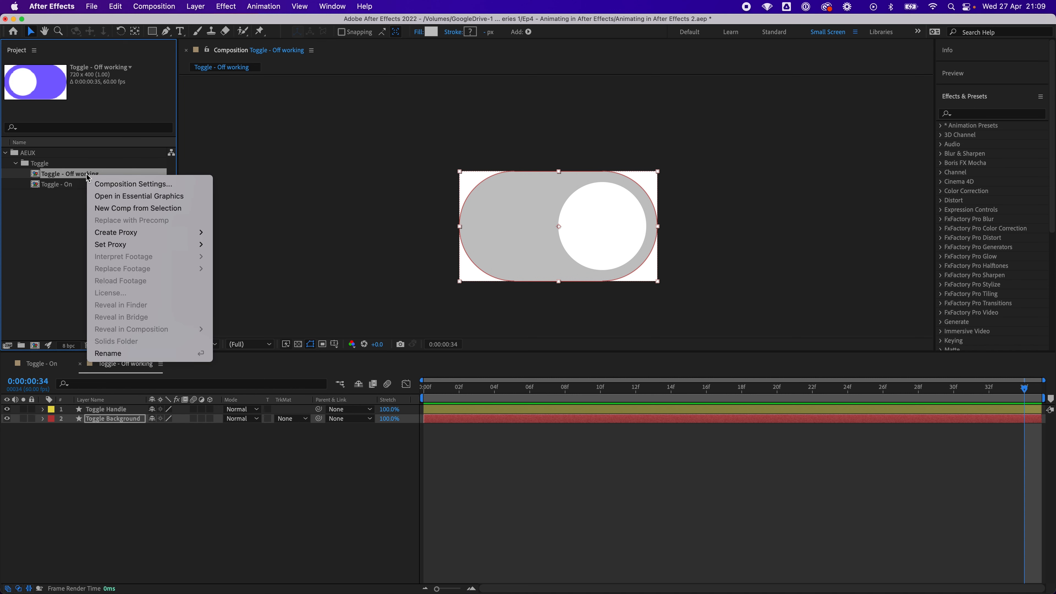
pyautogui.click(118, 208)
# Rename the new composition containing the nested Toggle - Off working layer as Toggle - Off.
pyautogui.press('Return')
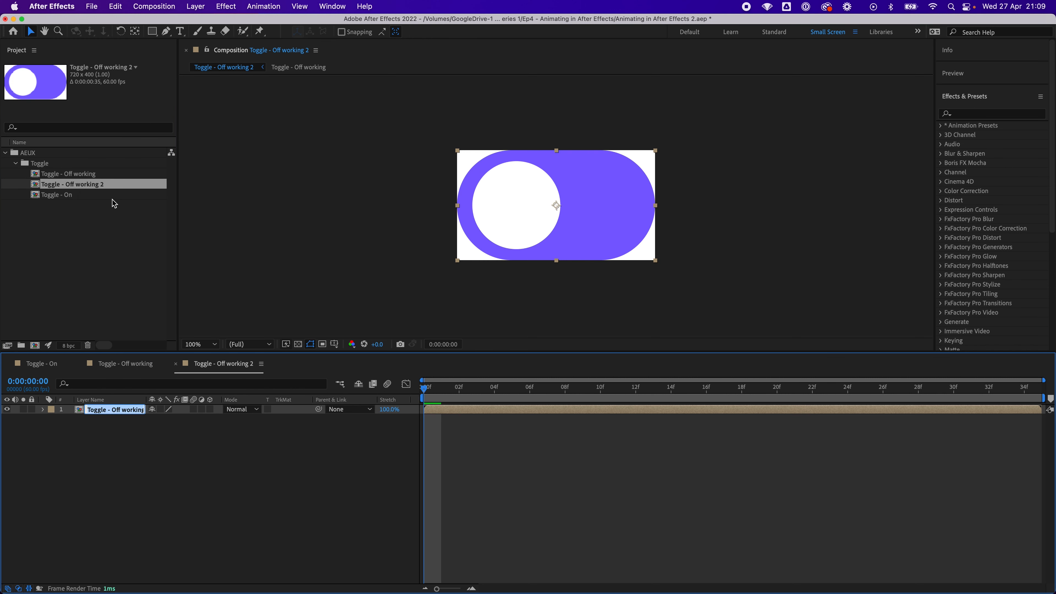
pyautogui.press('Return')
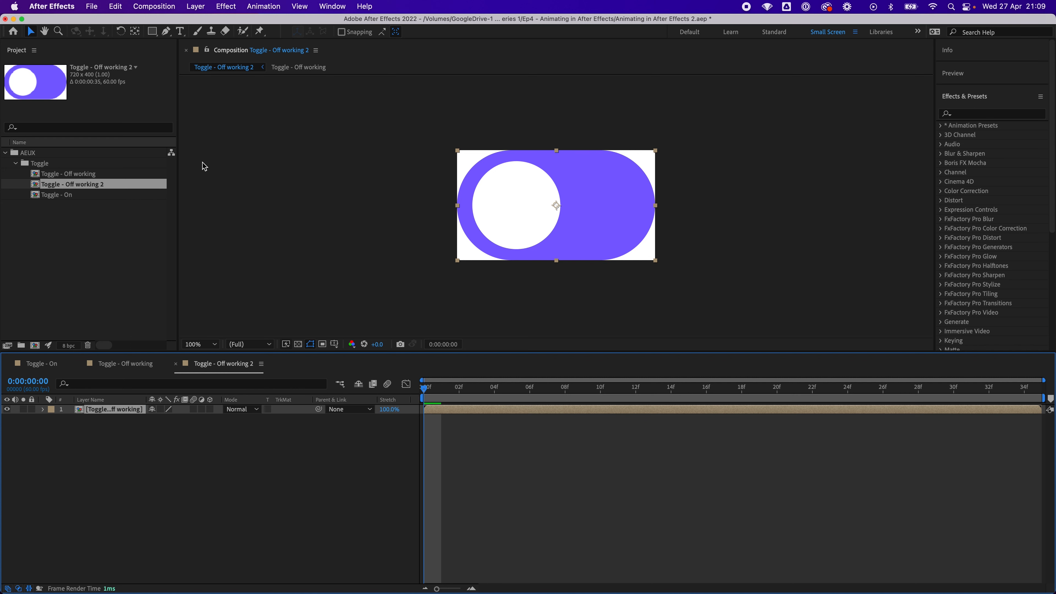
pyautogui.click(107, 184)
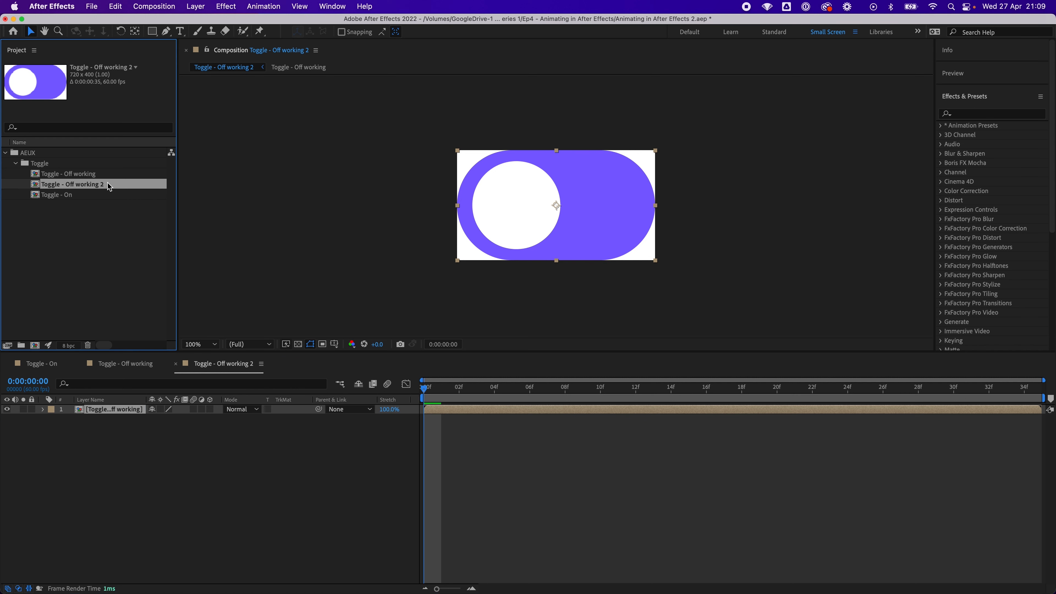
pyautogui.press('Return')
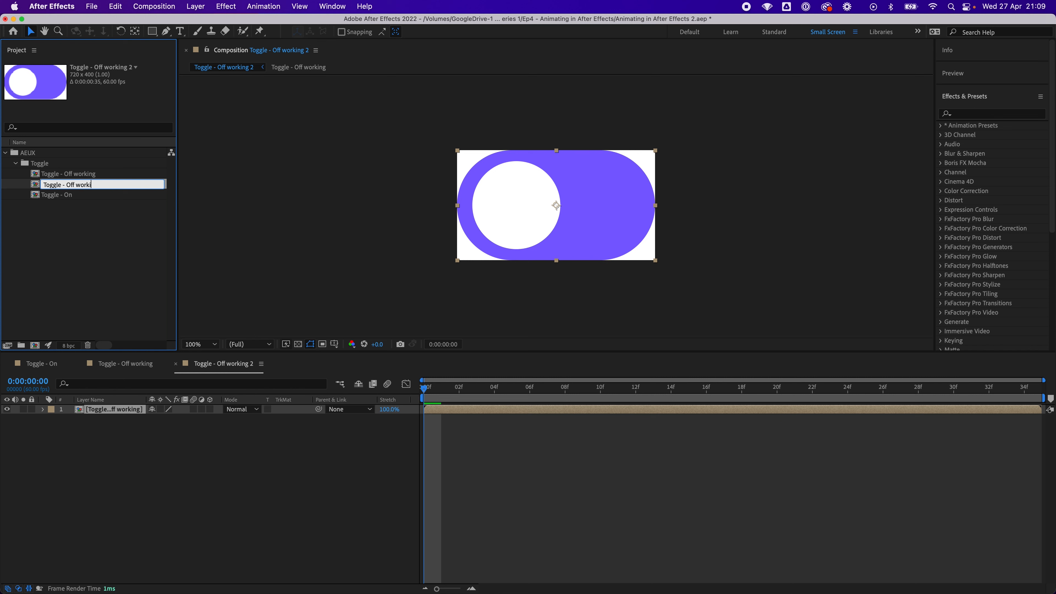
pyautogui.press('Return')
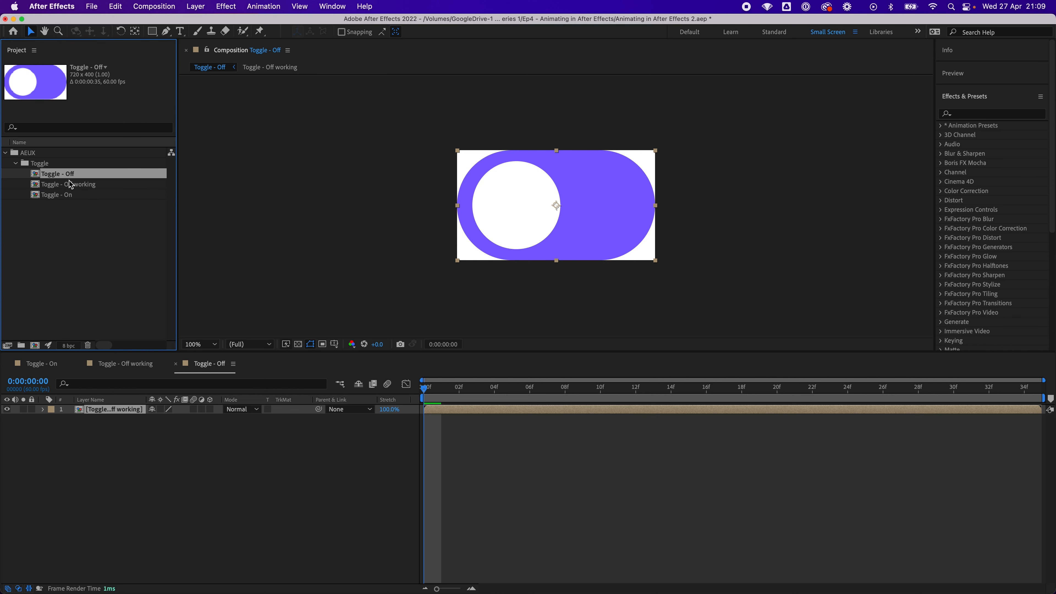
# Set the Rotation of the nested Toggle - Off working layer to 180° in the Toggle - Off composition.
pyautogui.click(128, 436)
pyautogui.click(112, 409)
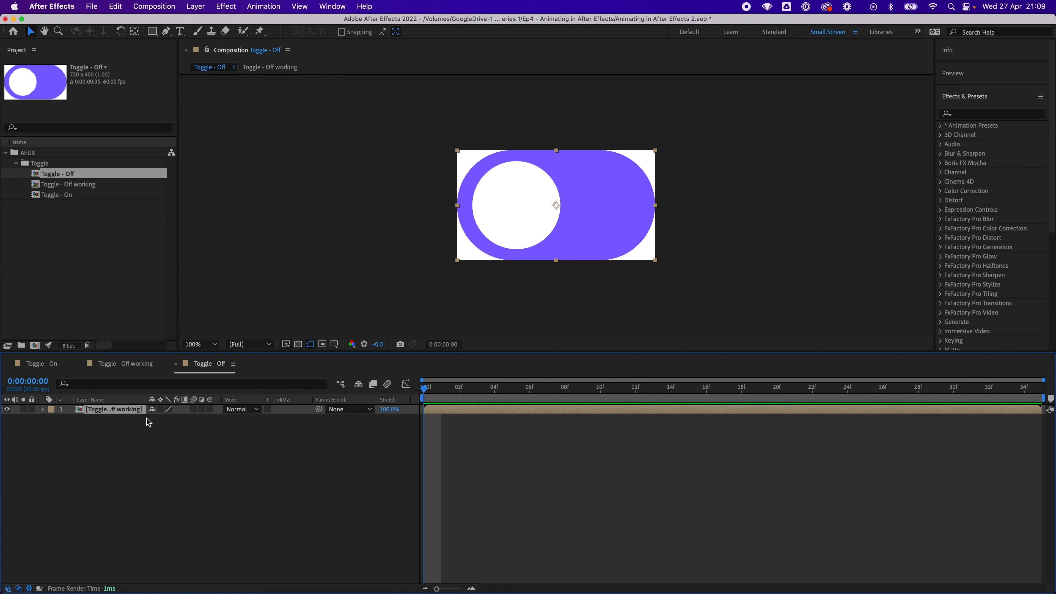
pyautogui.click(43, 409)
pyautogui.click(53, 419)
pyautogui.click(93, 456)
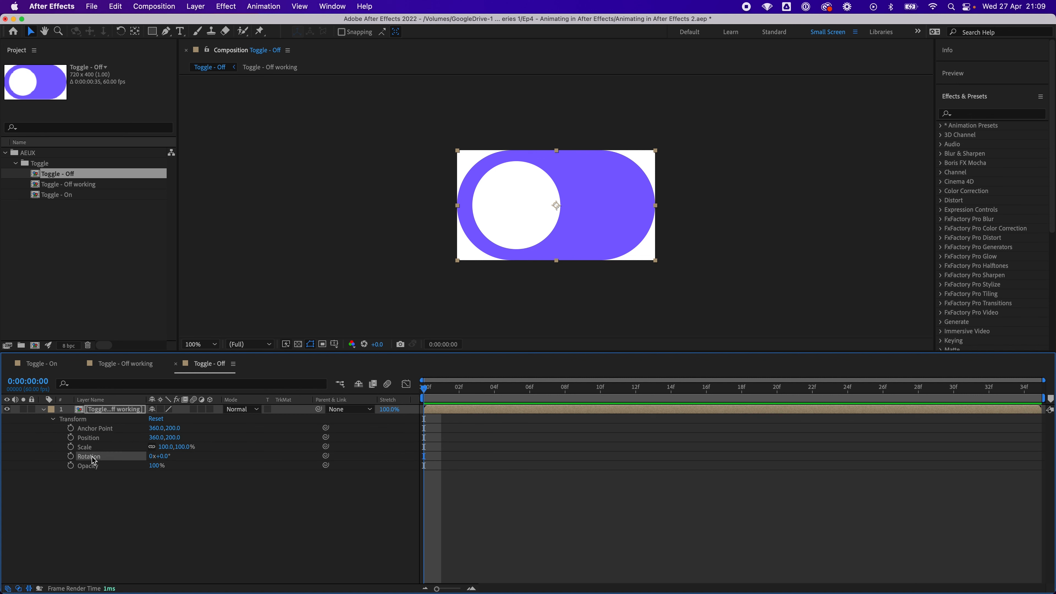
pyautogui.click(162, 456)
pyautogui.write('180')
pyautogui.press('Return')
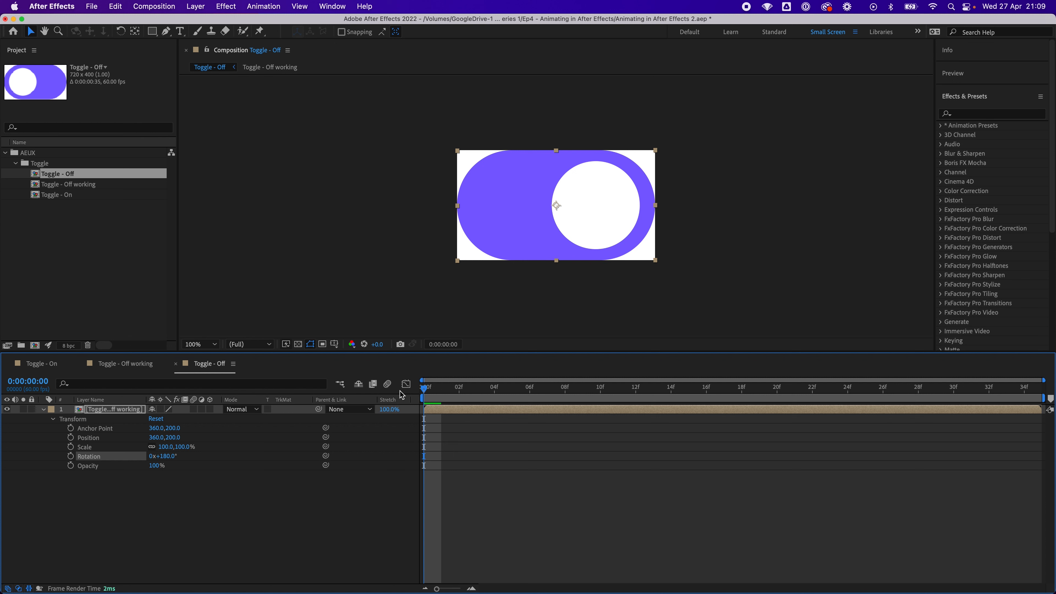
# Play back the rotated Toggle - Off animation and check the handle's motion in the opening frames.
pyautogui.press('space')
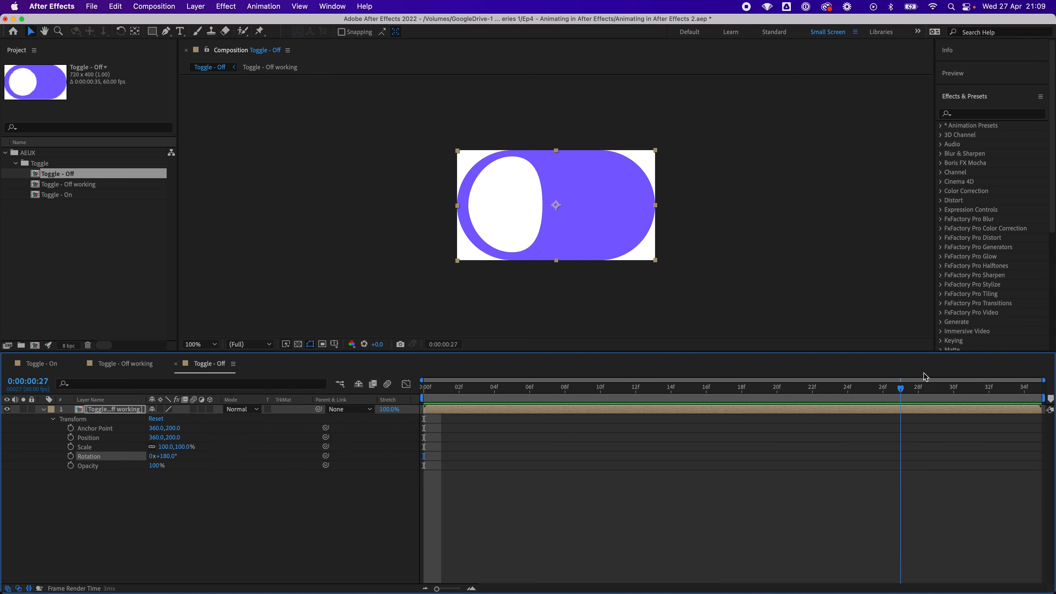
pyautogui.press('space')
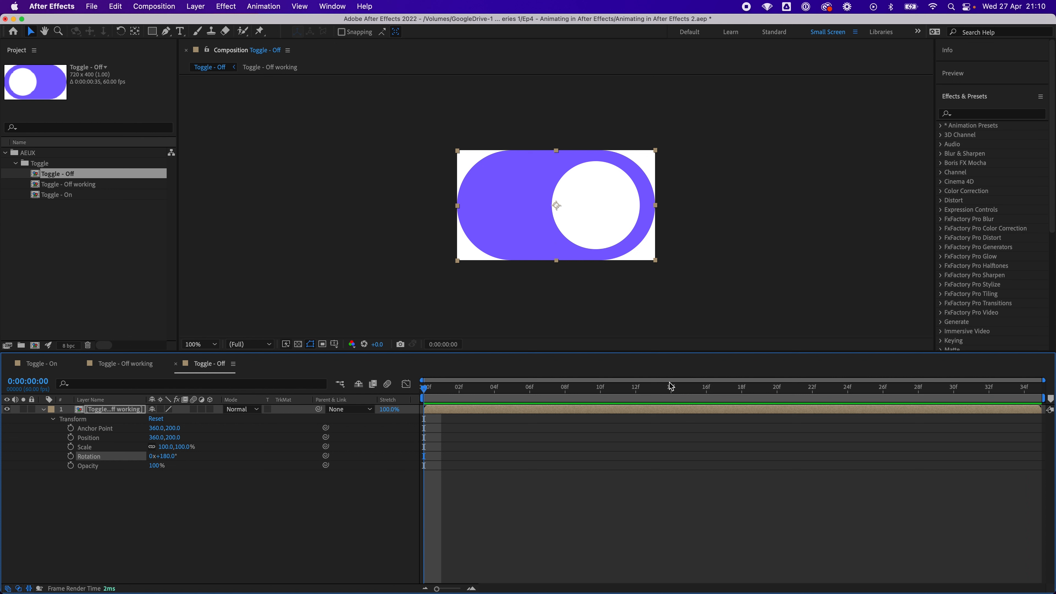
pyautogui.click(494, 388)
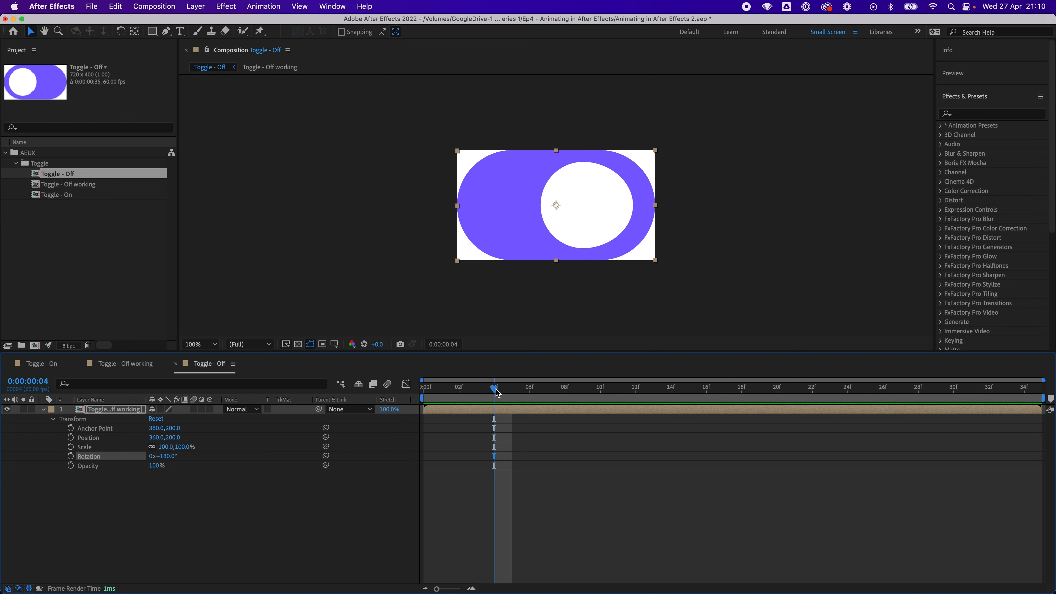
pyautogui.moveTo(495, 389); pyautogui.dragTo(424, 389)
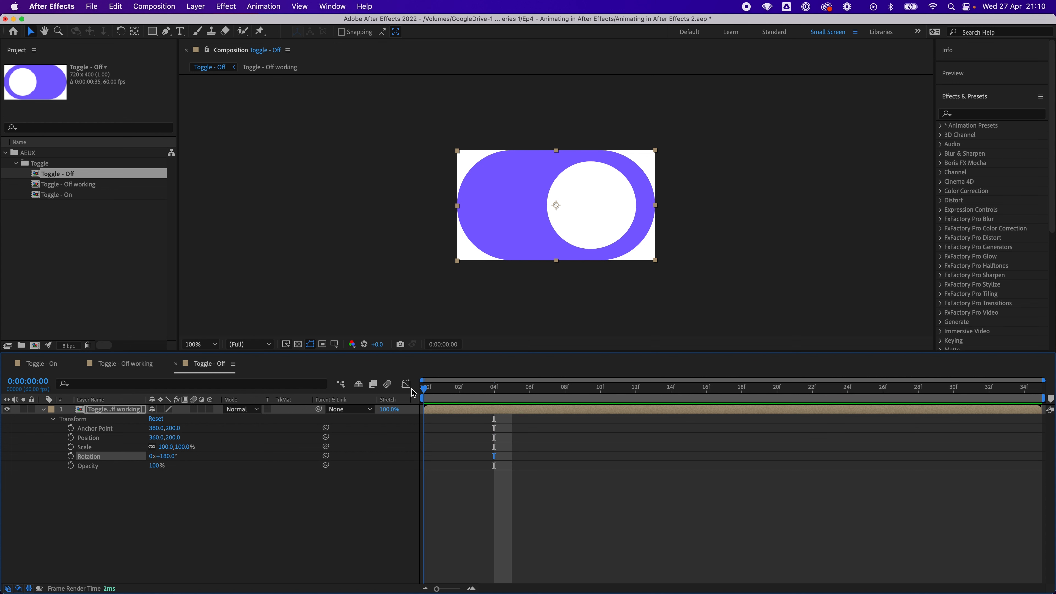
pyautogui.rightClick(465, 413)
pyautogui.moveTo(513, 328)
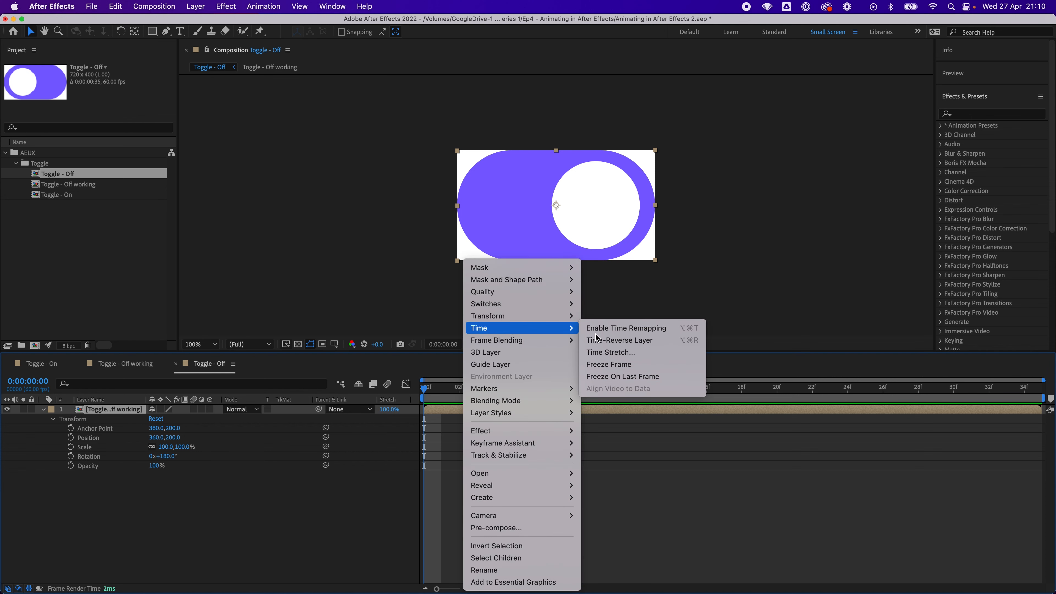
pyautogui.click(644, 341)
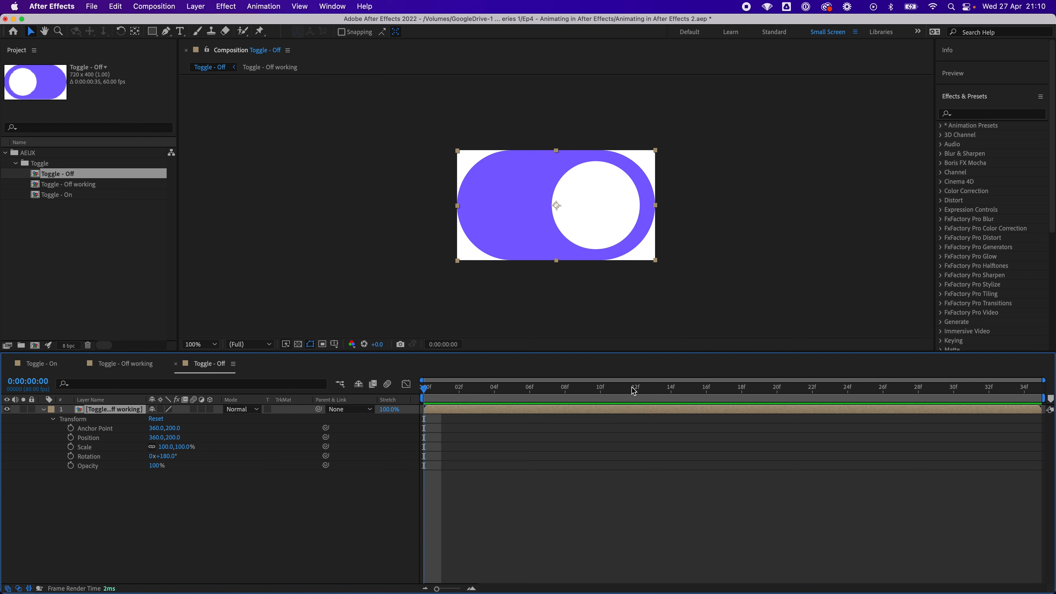
# Scrub through the first half of the Toggle - Off animation and return to frame 0.
pyautogui.moveTo(656, 388); pyautogui.dragTo(441, 380)
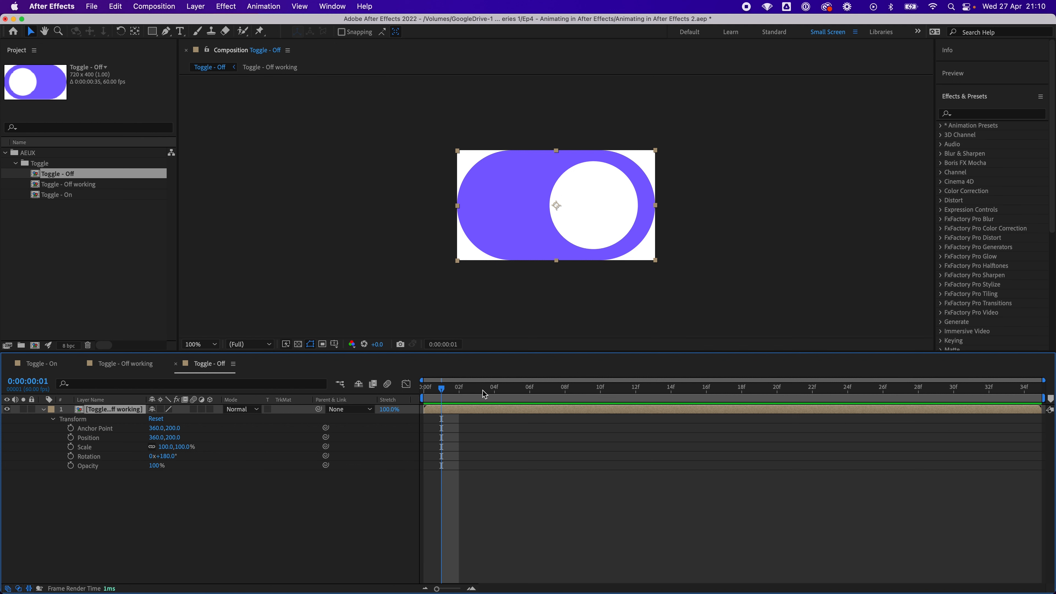
pyautogui.moveTo(529, 389); pyautogui.dragTo(640, 392)
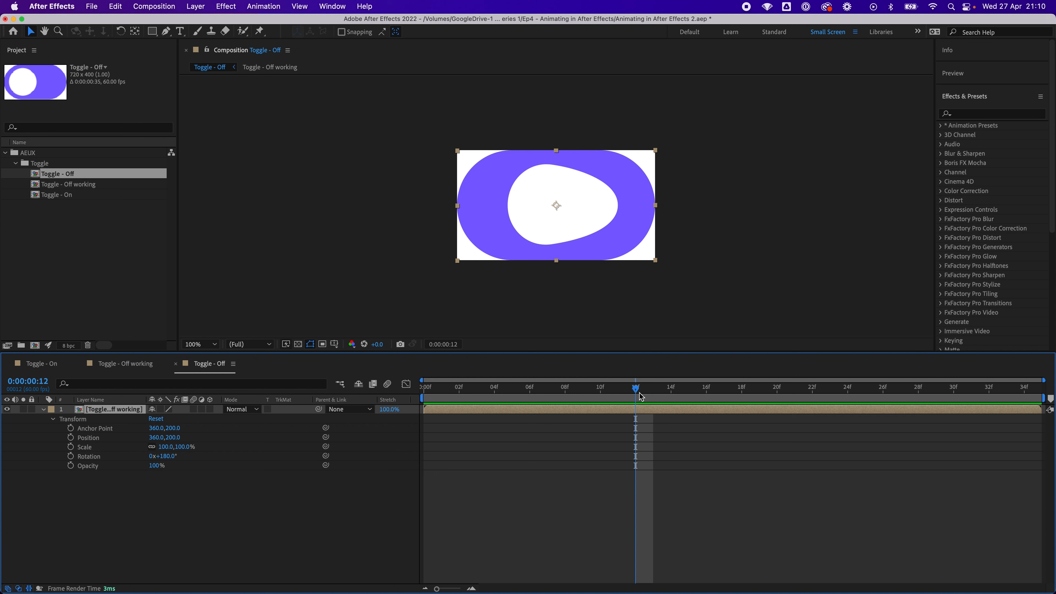
pyautogui.moveTo(640, 396); pyautogui.dragTo(424, 392)
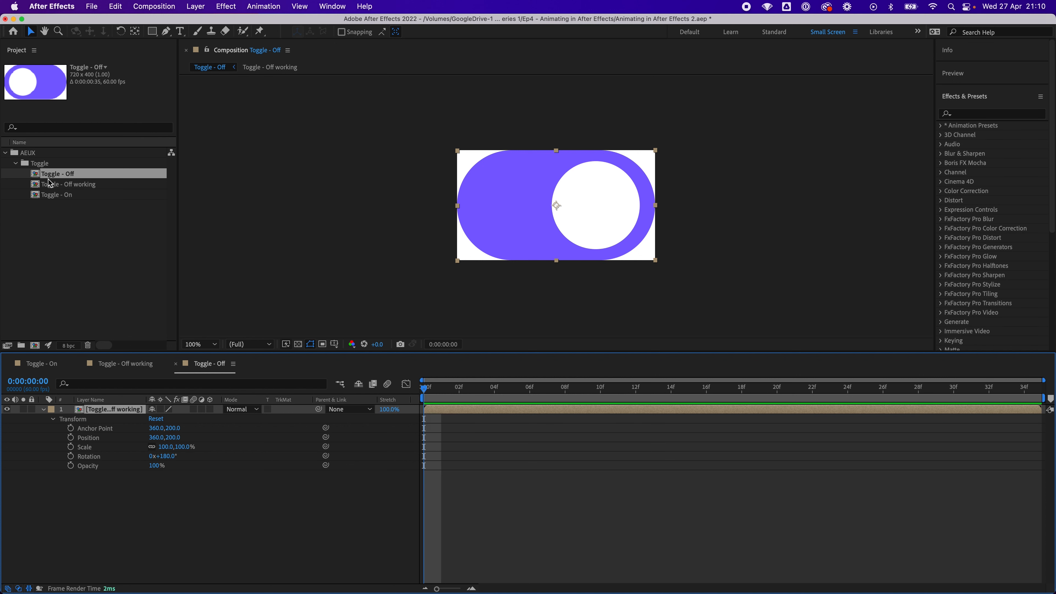
# Create a new project folder named Final Comps at the root level, outside the AEUX folder.
pyautogui.click(64, 210)
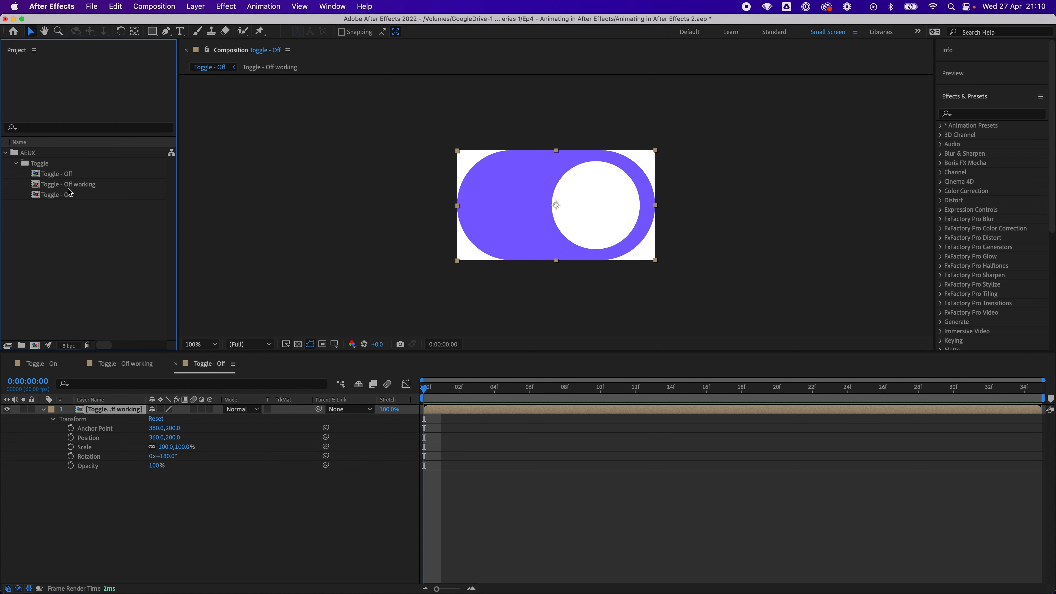
pyautogui.rightClick(78, 212)
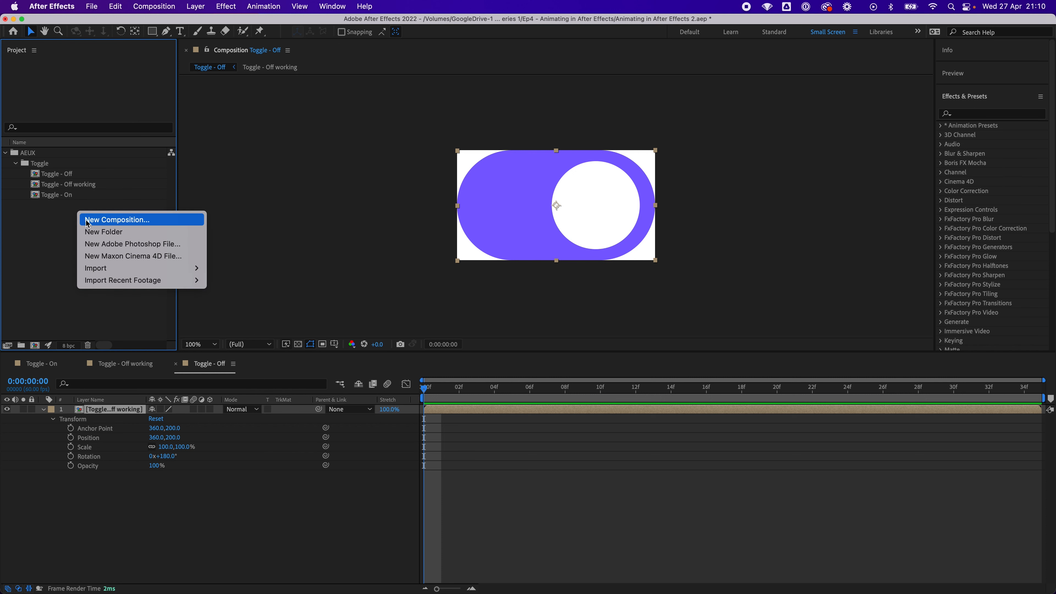
pyautogui.click(106, 232)
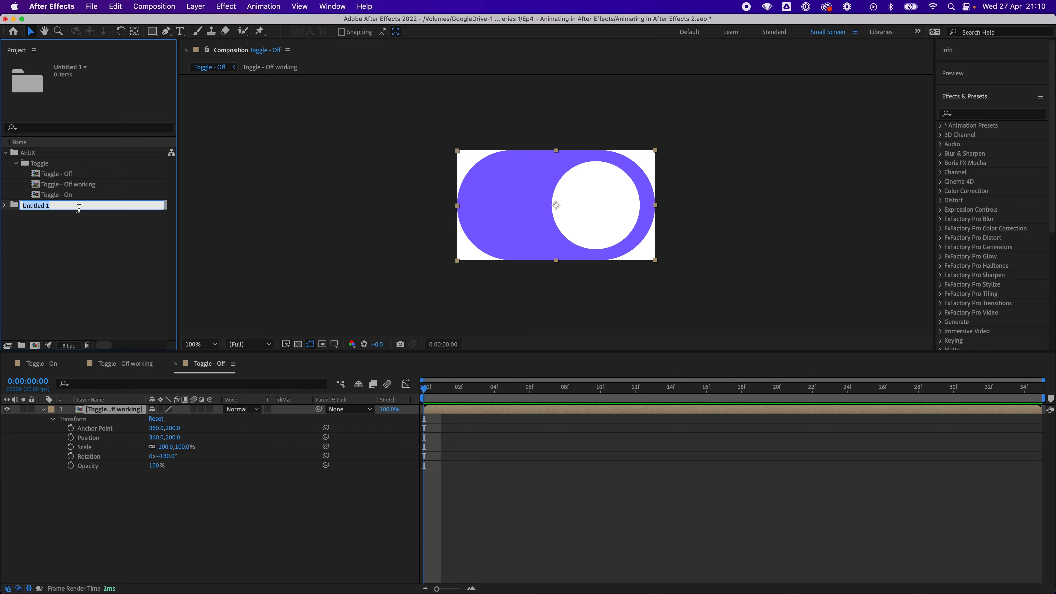
pyautogui.write('Final Comps')
pyautogui.press('Return')
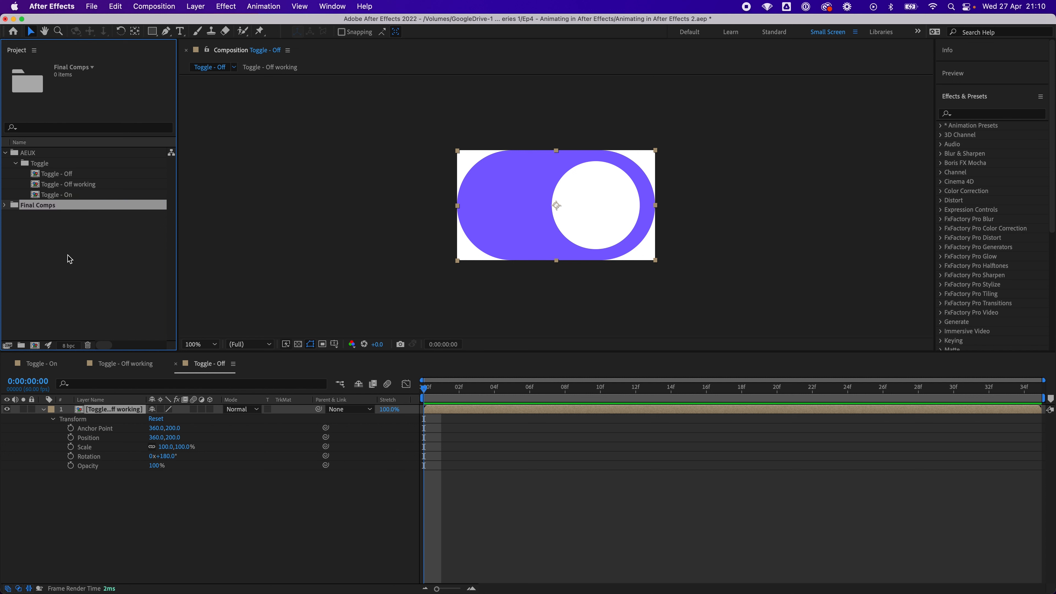
# Move the Toggle - On and Toggle - Off compositions into the Final Comps folder, then collapse the Toggle folder and expand Final Comps.
pyautogui.click(58, 194)
pyautogui.keyDown('shift'); pyautogui.click(62, 173); pyautogui.keyUp('shift')
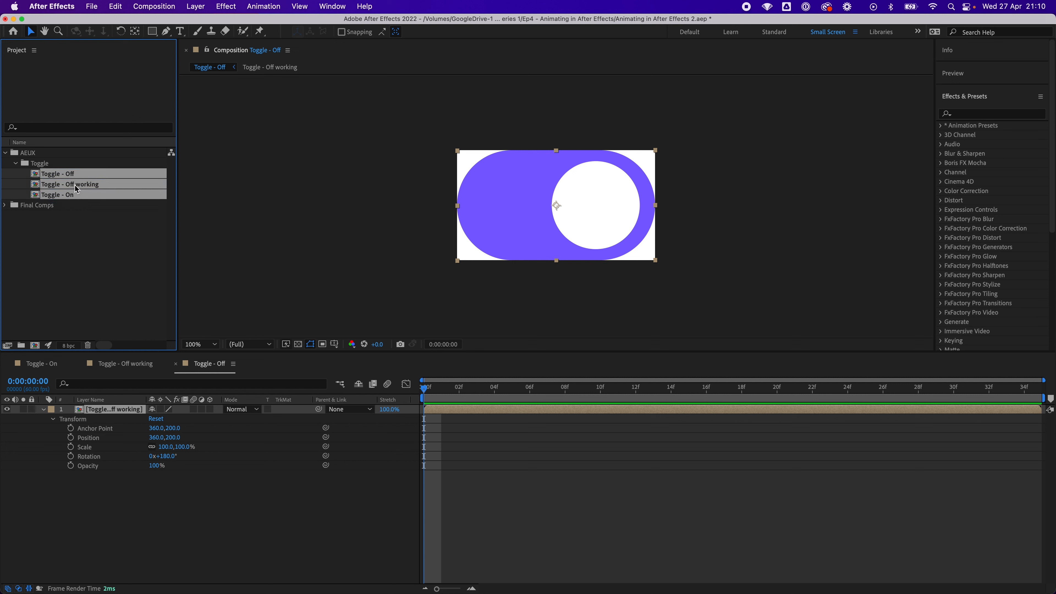
pyautogui.click(76, 186)
pyautogui.click(67, 195)
pyautogui.keyDown('super'); pyautogui.click(75, 174); pyautogui.keyUp('super')
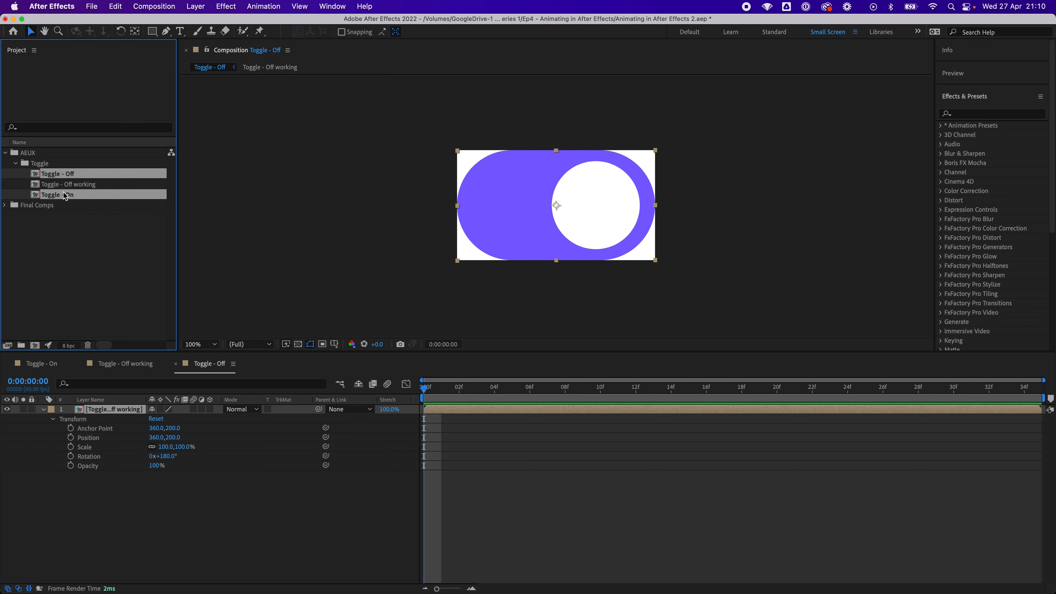
pyautogui.moveTo(65, 199); pyautogui.dragTo(36, 207)
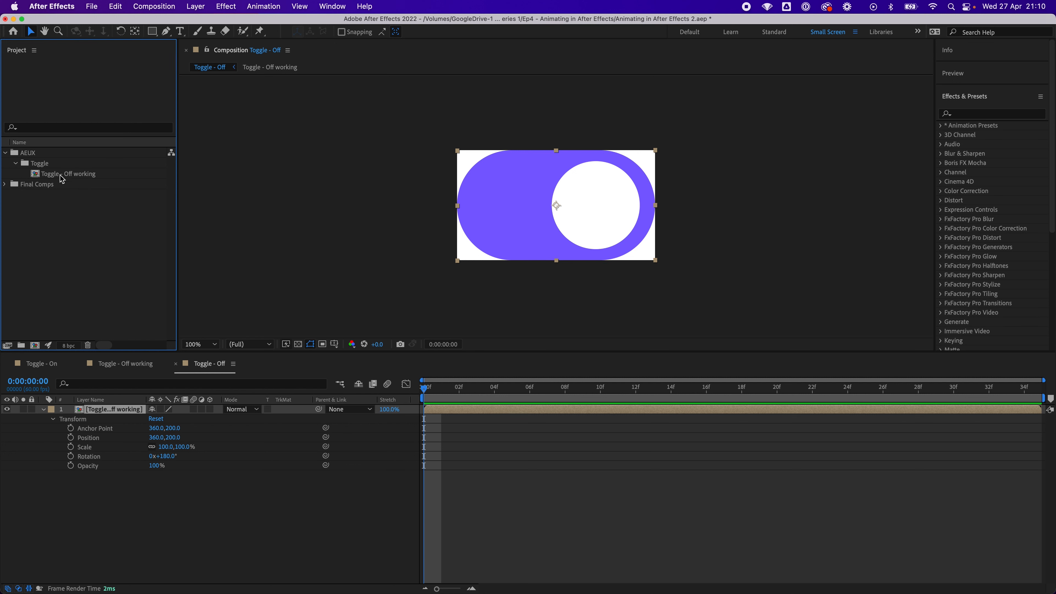
pyautogui.click(15, 163)
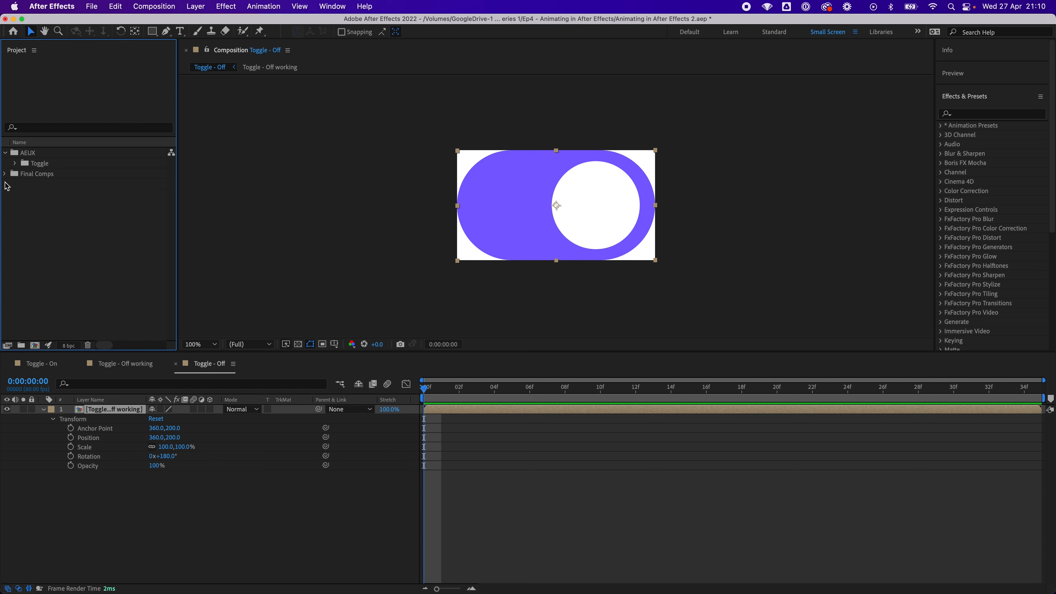
pyautogui.click(5, 174)
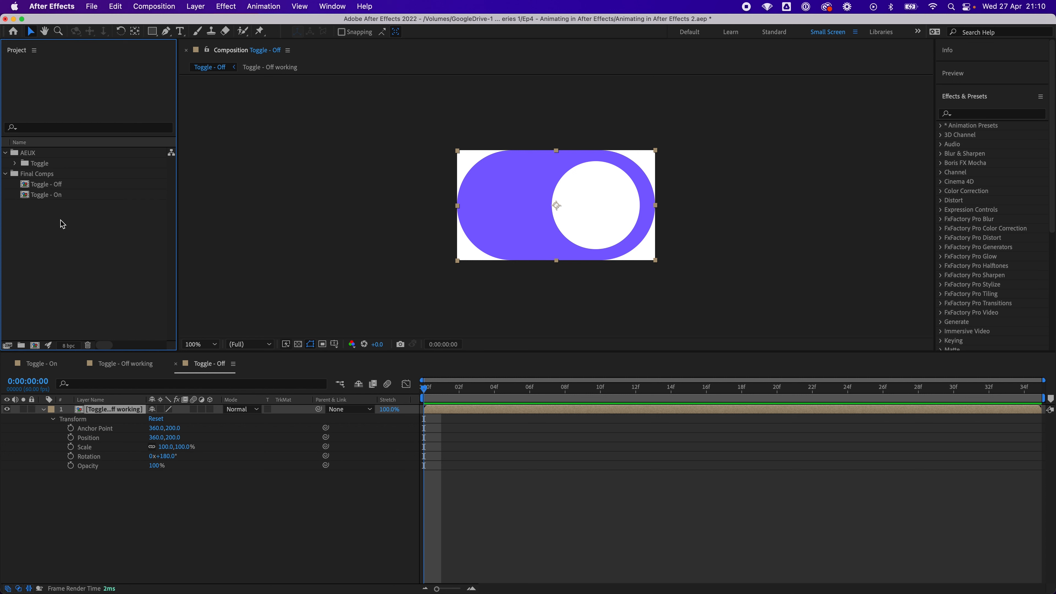